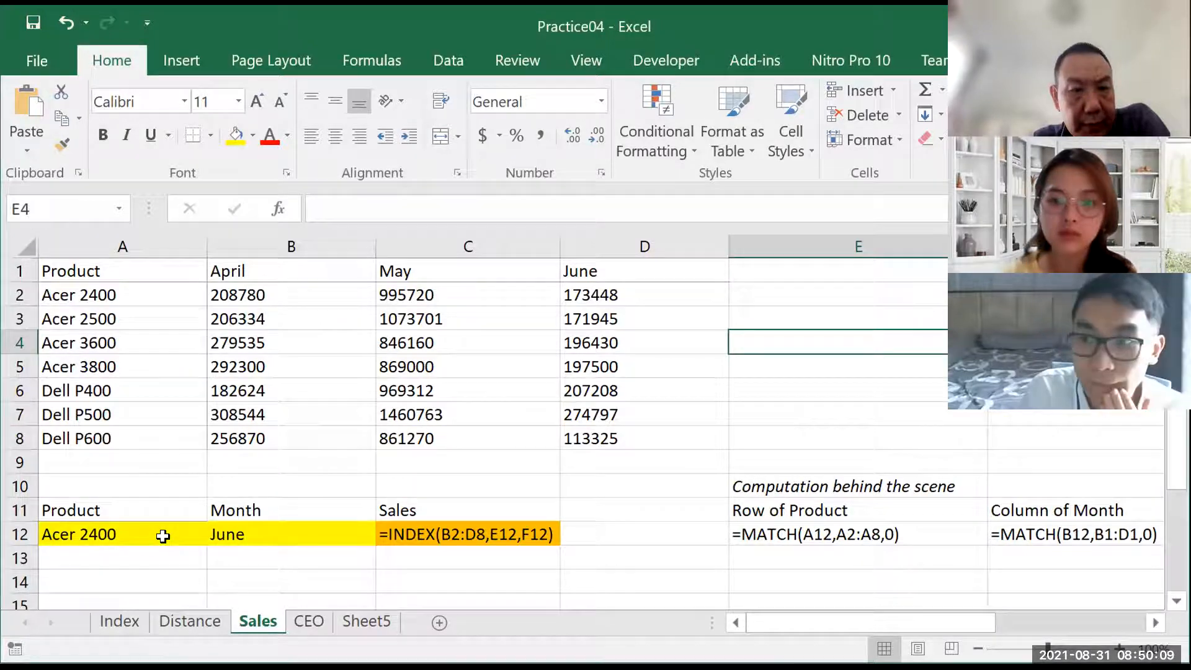
Turn off showing formulas instead of calculated results for the Sales worksheet in the advanced Excel options
{"action": "left_click", "coordinate": [231, 534]}
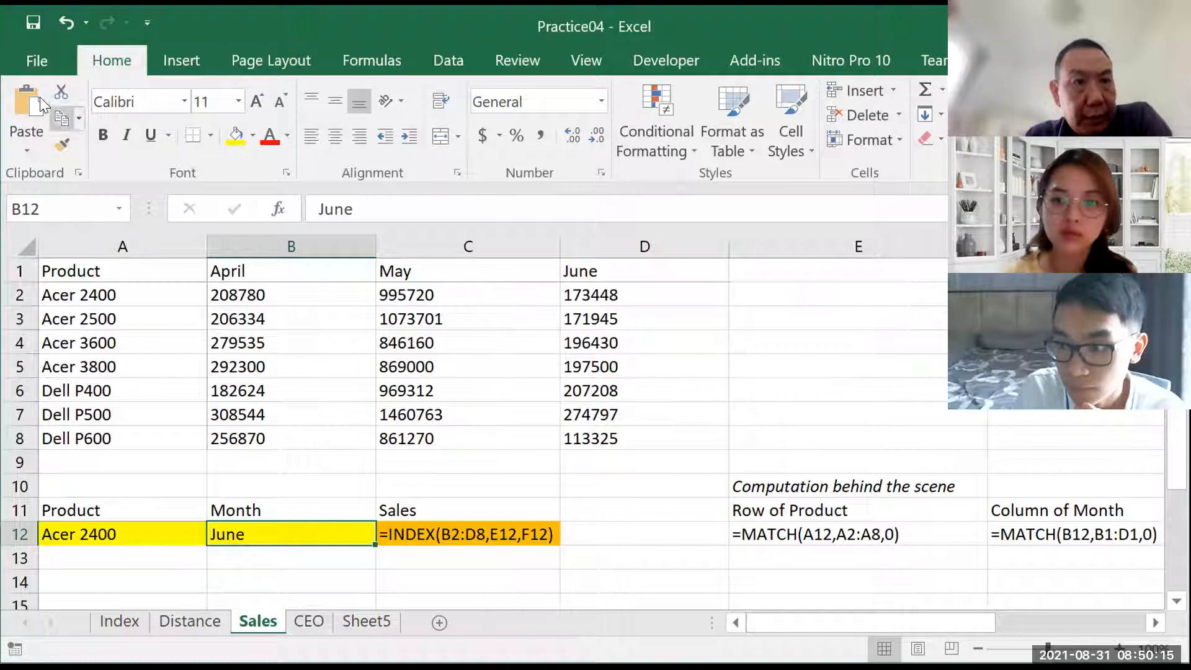
{"action": "left_click", "coordinate": [31, 63]}
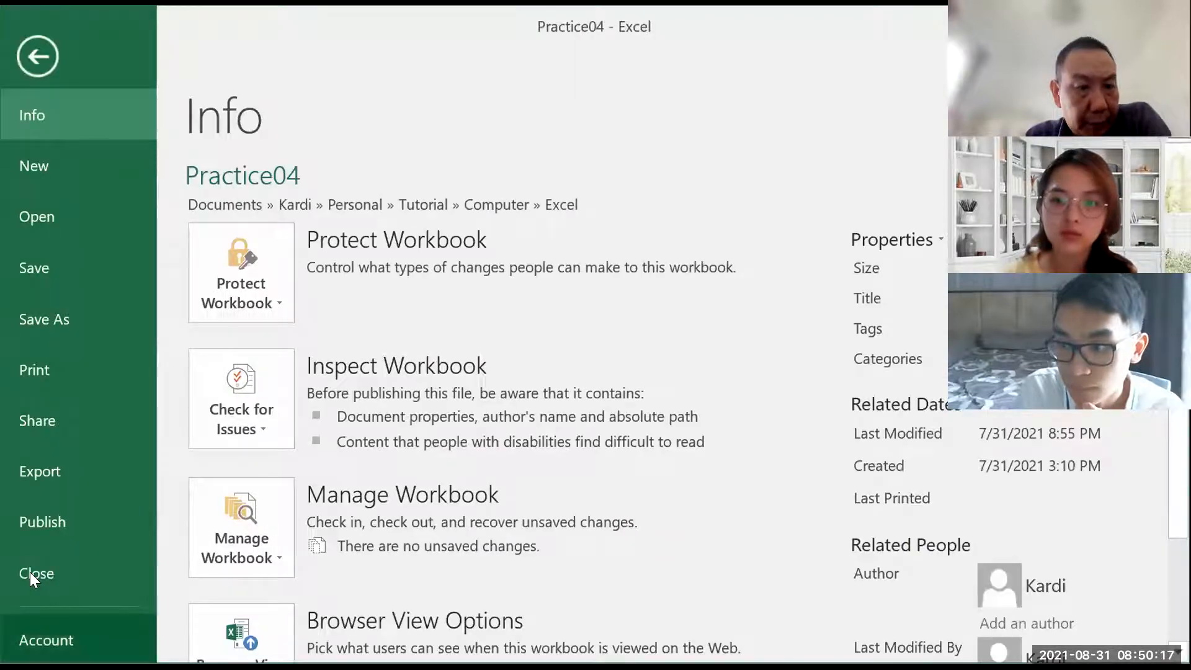
{"action": "scroll", "coordinate": [72, 517], "scroll_direction": "down", "scroll_amount": 2}
{"action": "left_click", "coordinate": [72, 553]}
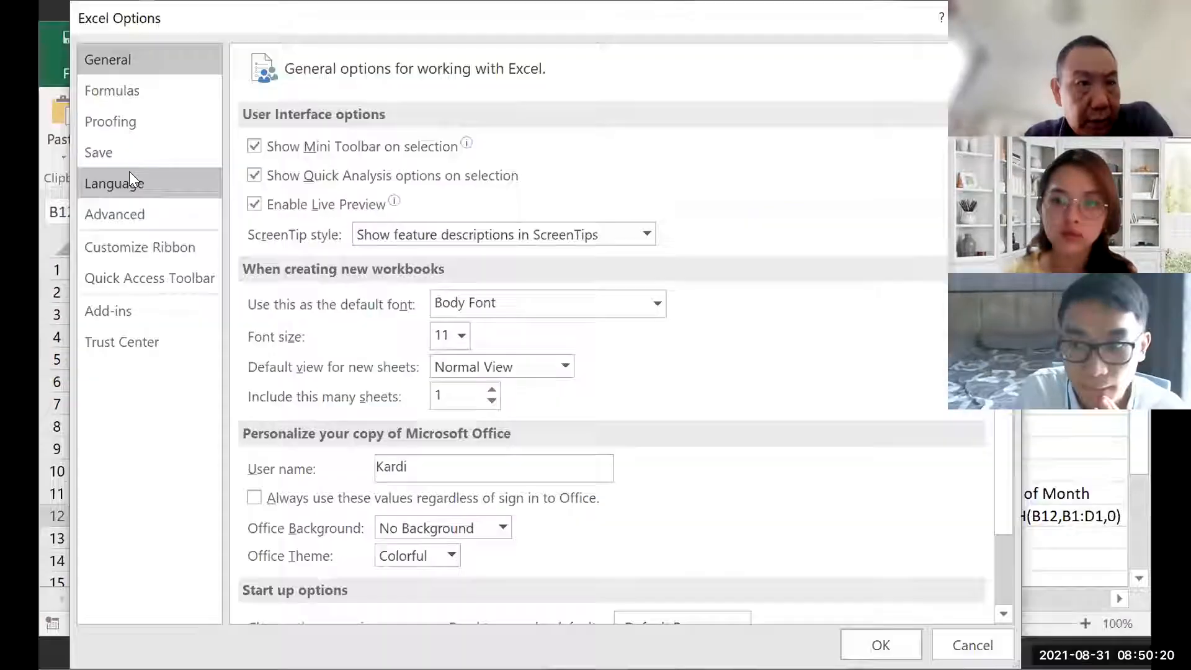
{"action": "left_click", "coordinate": [121, 215]}
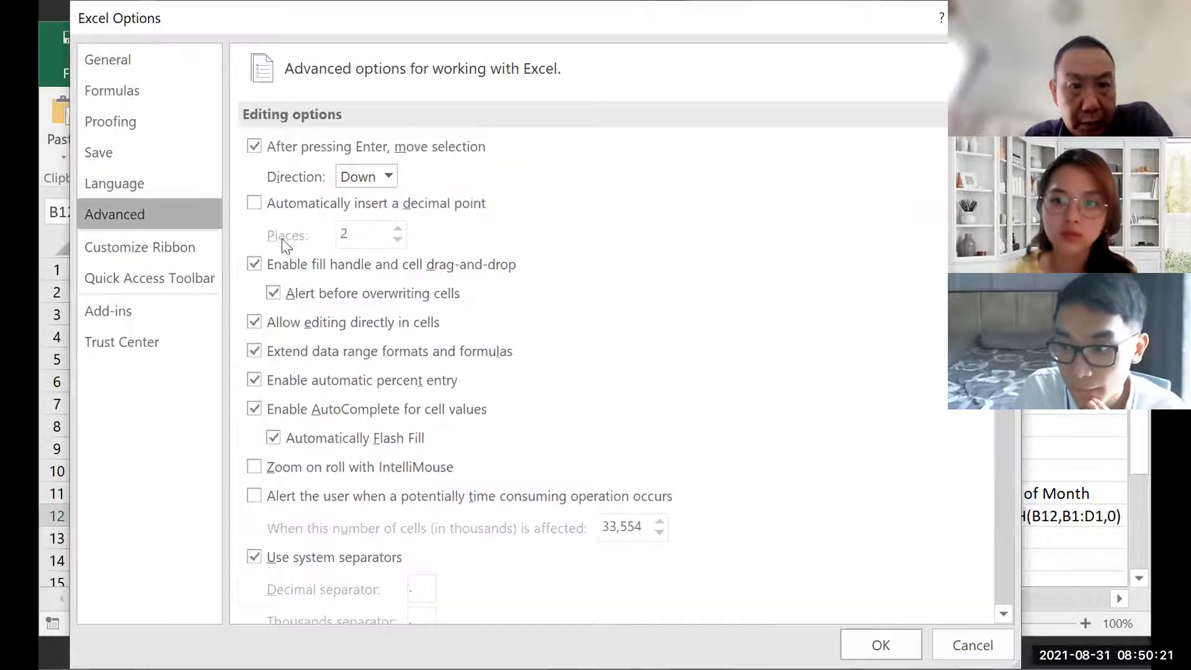
{"action": "scroll", "coordinate": [446, 332], "scroll_direction": "down", "scroll_amount": 10}
{"action": "scroll", "coordinate": [443, 335], "scroll_direction": "down", "scroll_amount": 15}
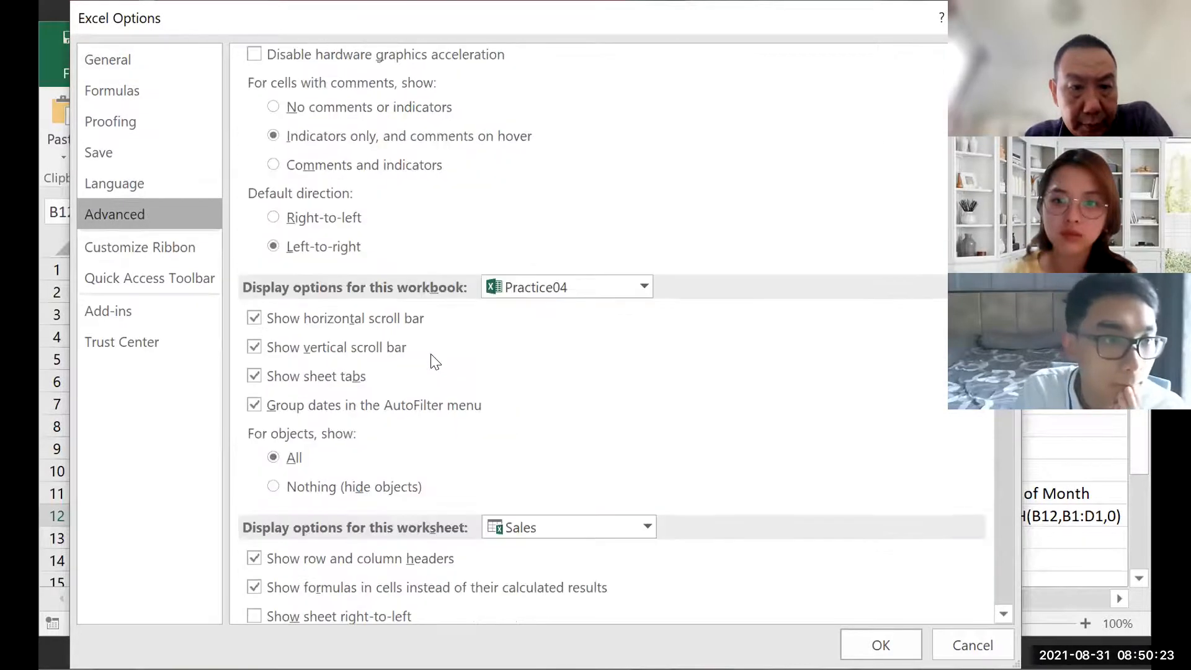
{"action": "left_click", "coordinate": [296, 259]}
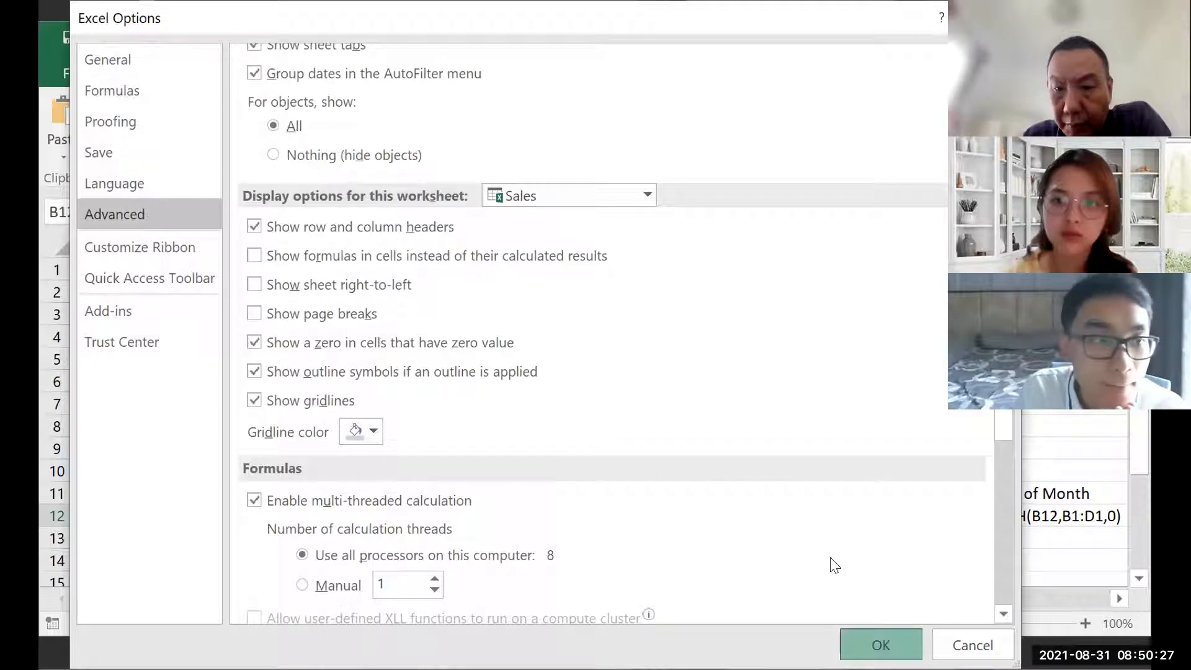
{"action": "key", "text": "Return"}
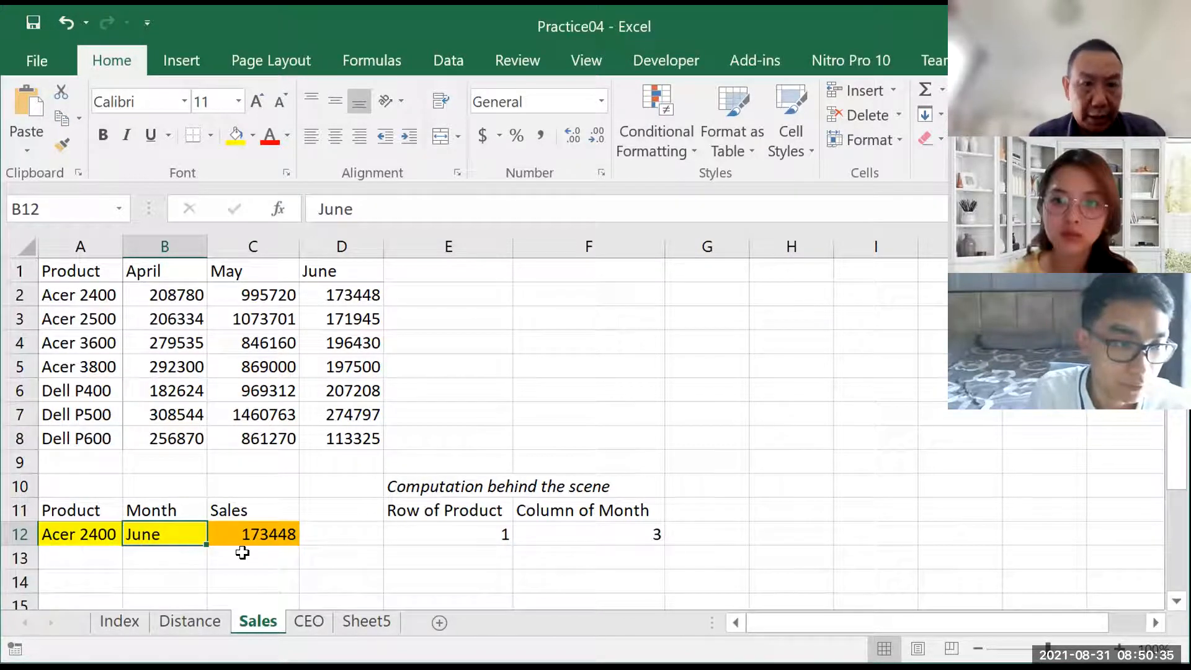
Set the lookup month in B12 to May and the lookup product in A12 to Dell P400
{"action": "type", "text": "May"}
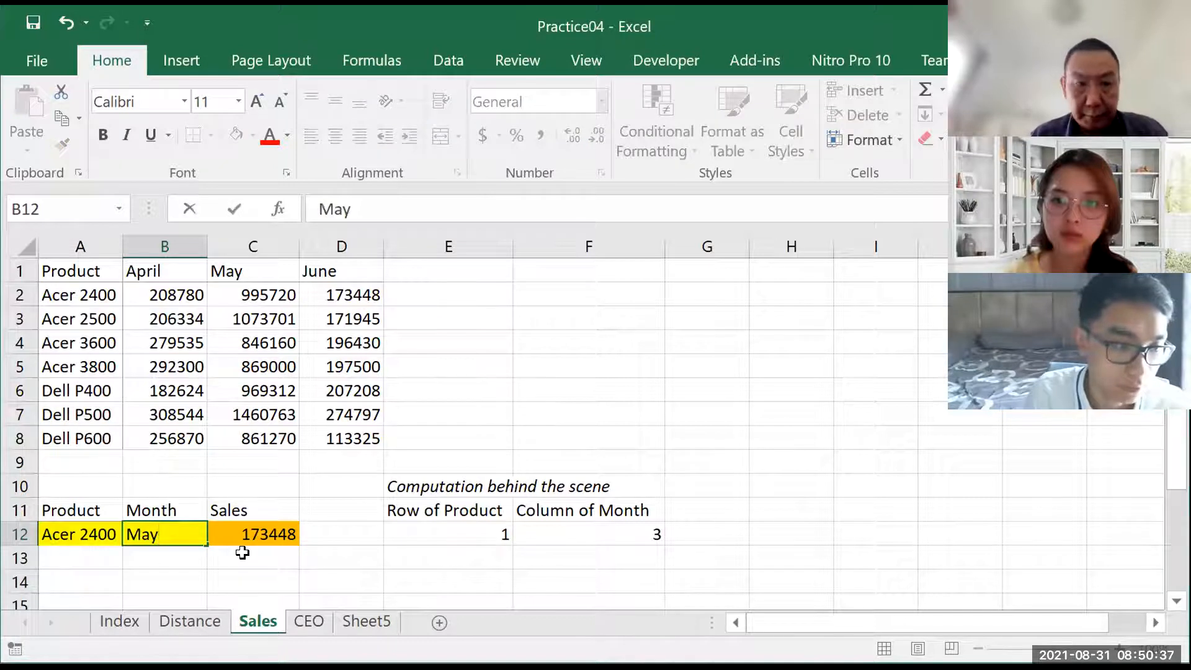
{"action": "key", "text": "Return"}
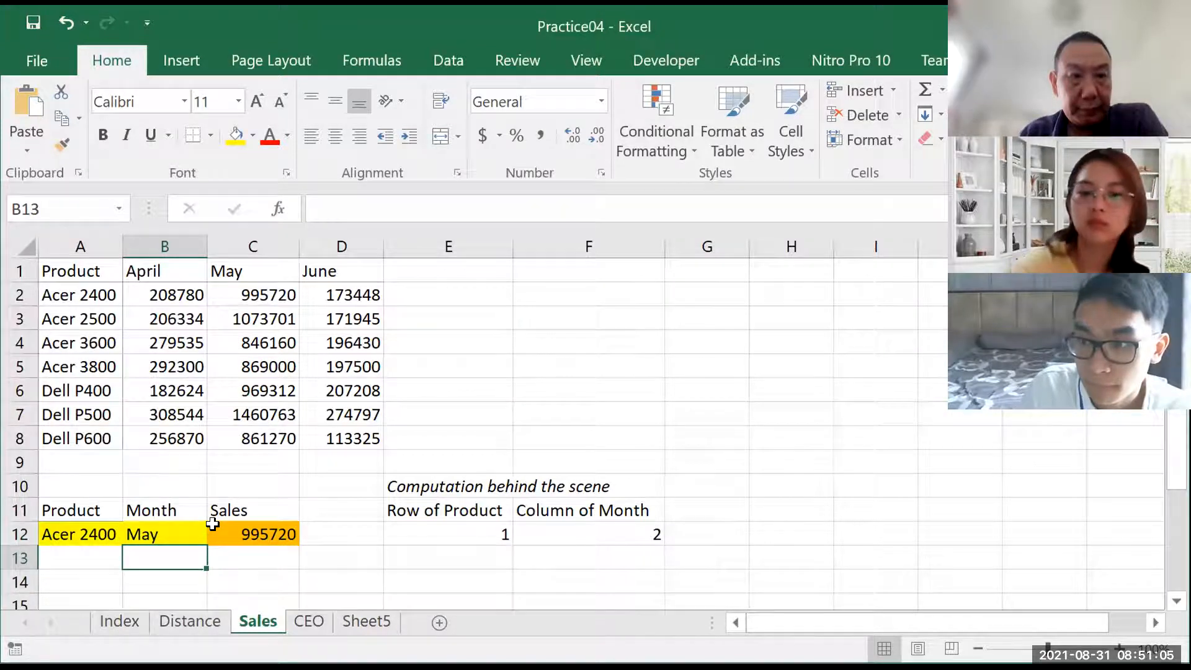
{"action": "left_click", "coordinate": [74, 540]}
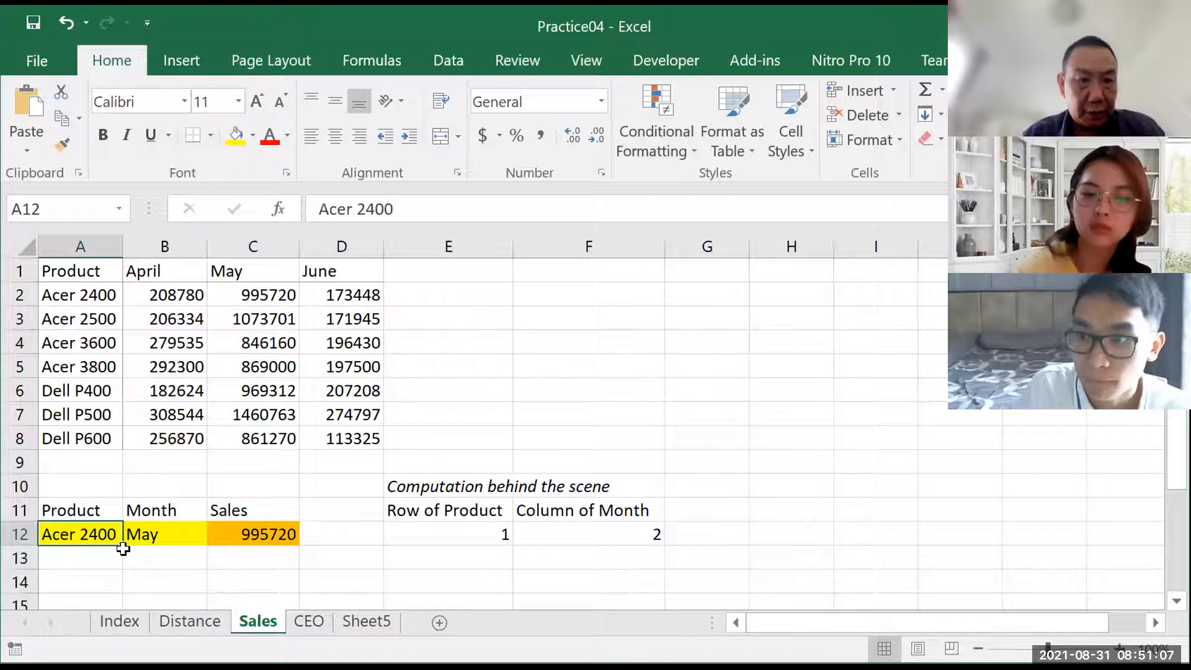
{"action": "type", "text": "Del"}
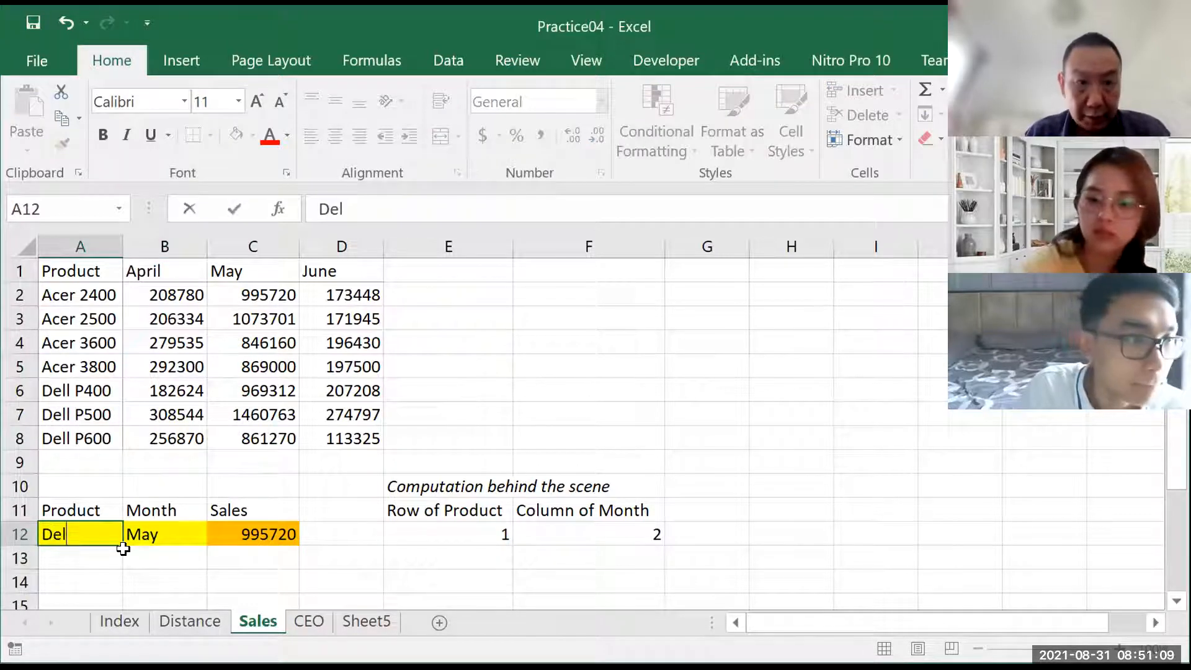
{"action": "type", "text": "l P400"}
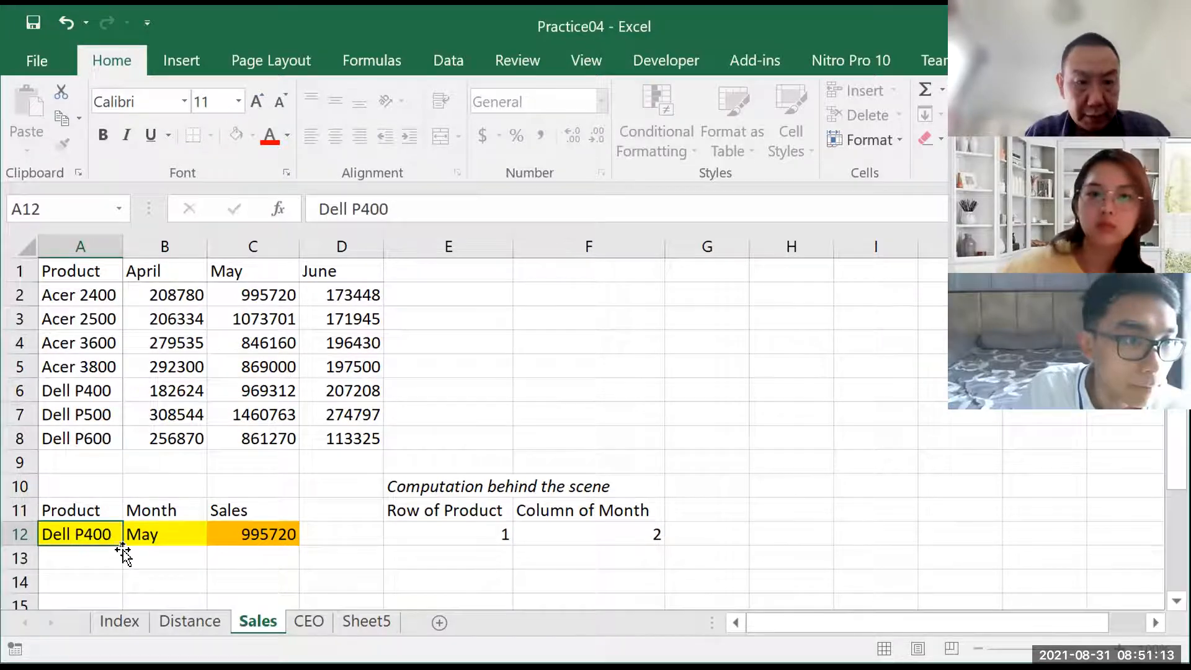
{"action": "key", "text": "Return"}
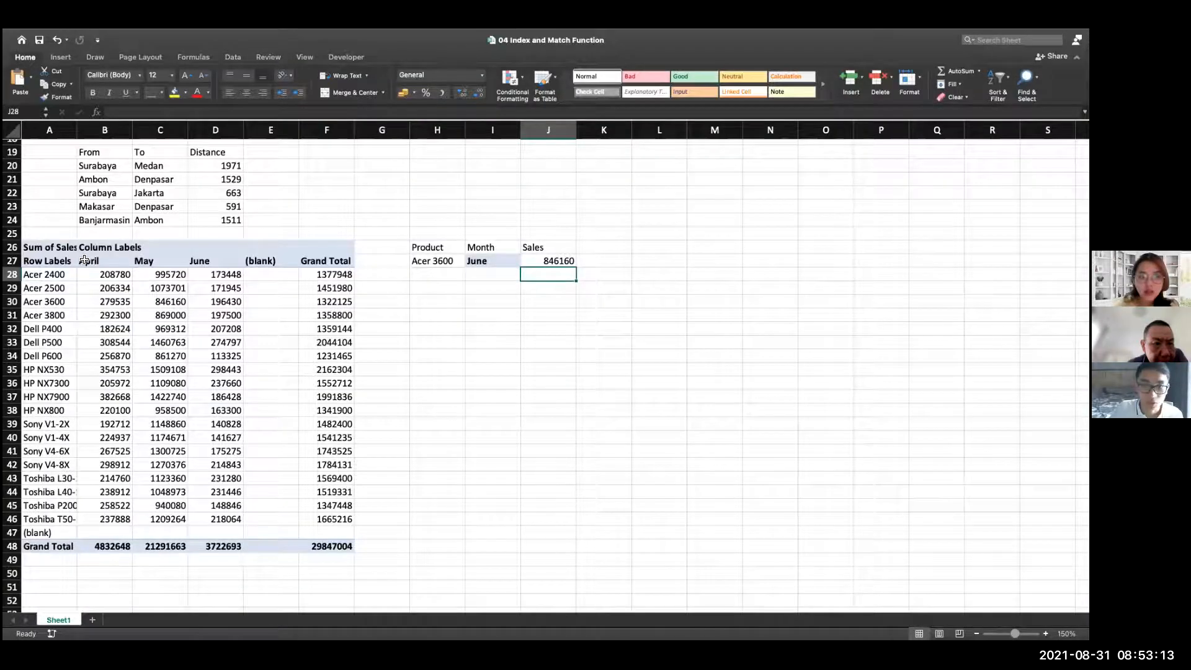
Examine the product and month lookup cells, the Sales formula in J27, and the range A28:D46 that it indexes
{"action": "left_click", "coordinate": [84, 260]}
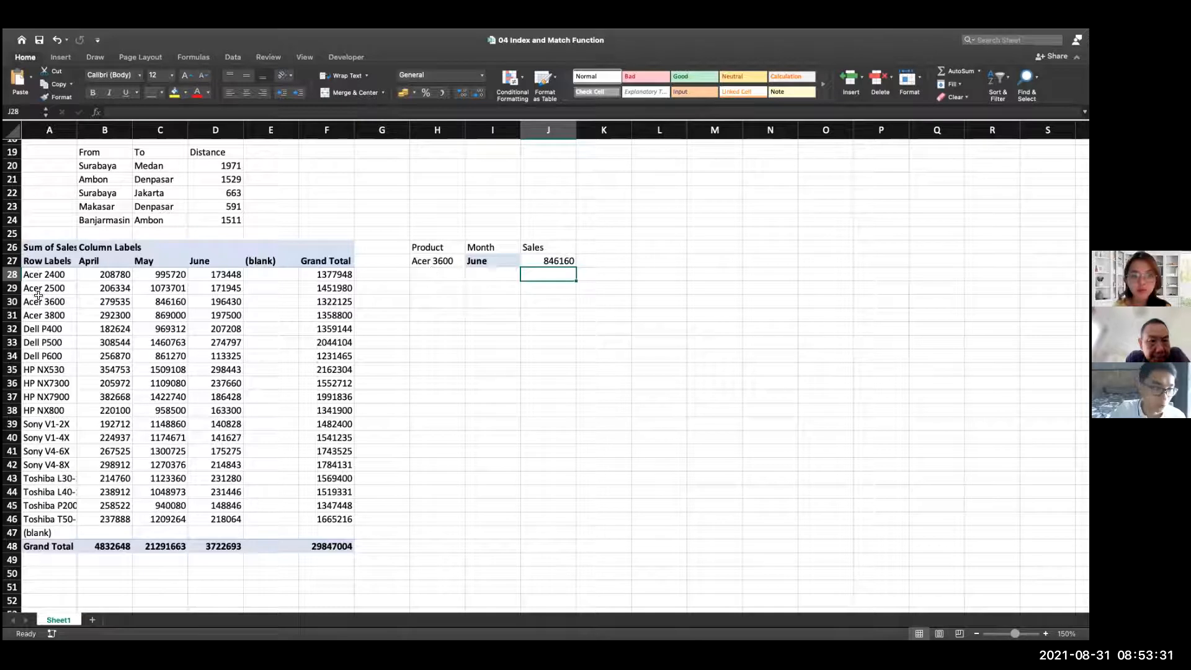
{"action": "left_click", "coordinate": [441, 263]}
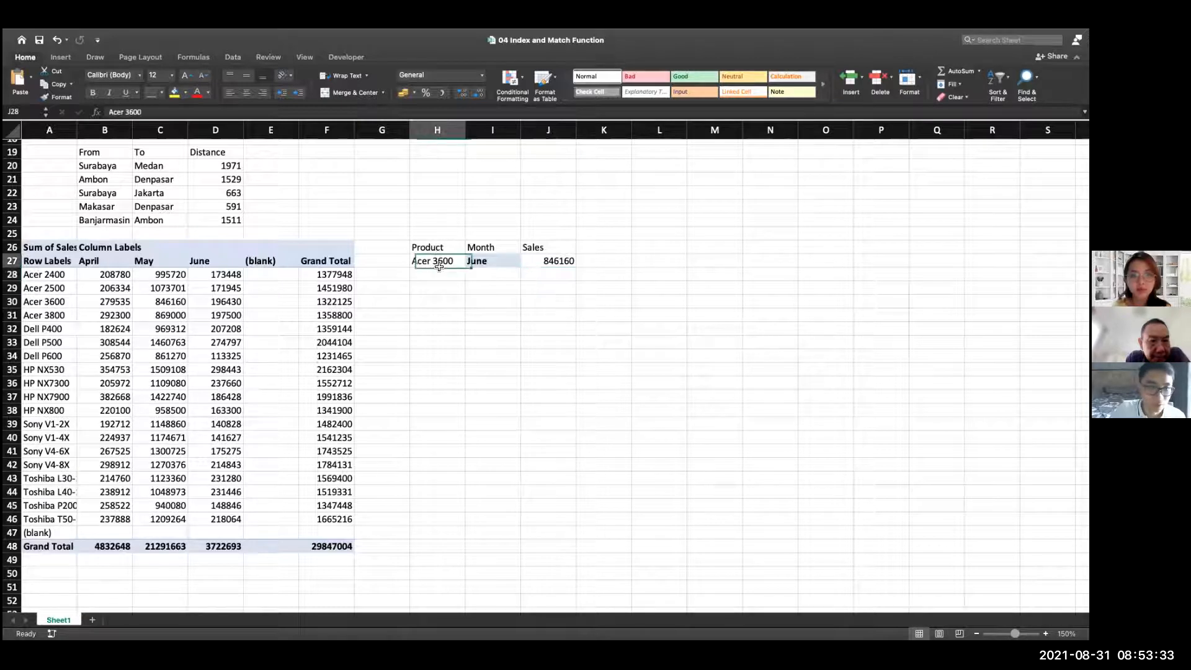
{"action": "left_click", "coordinate": [479, 267]}
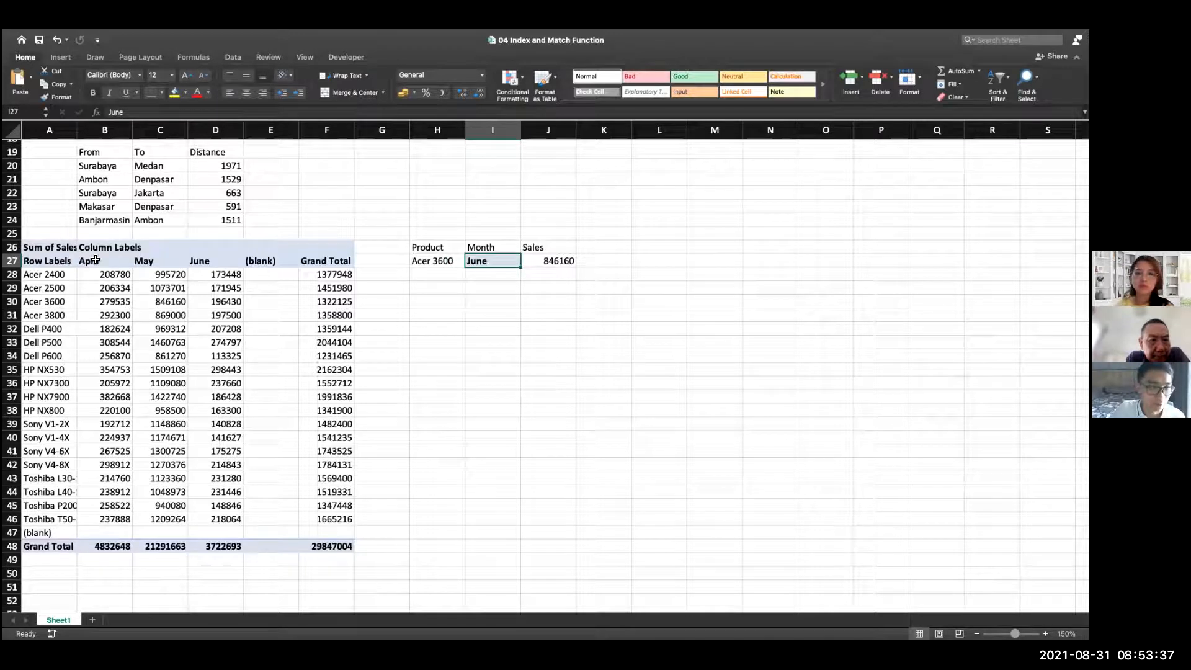
{"action": "left_click", "coordinate": [568, 262]}
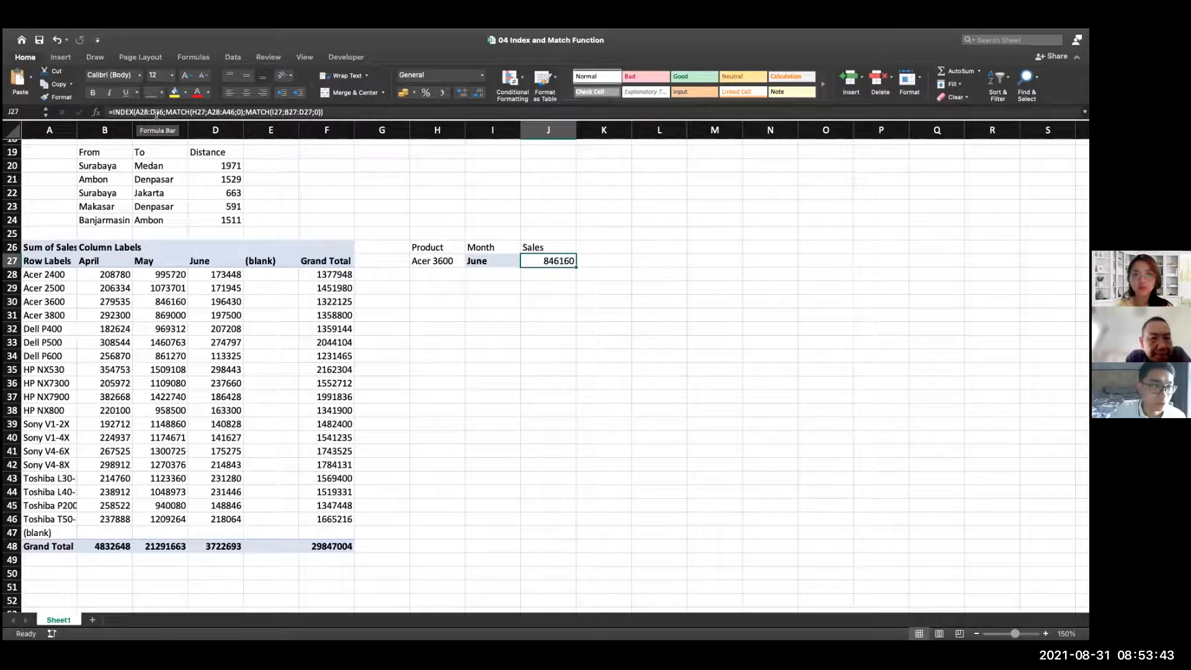
{"action": "left_click_drag", "start_coordinate": [48, 271], "coordinate": [209, 516]}
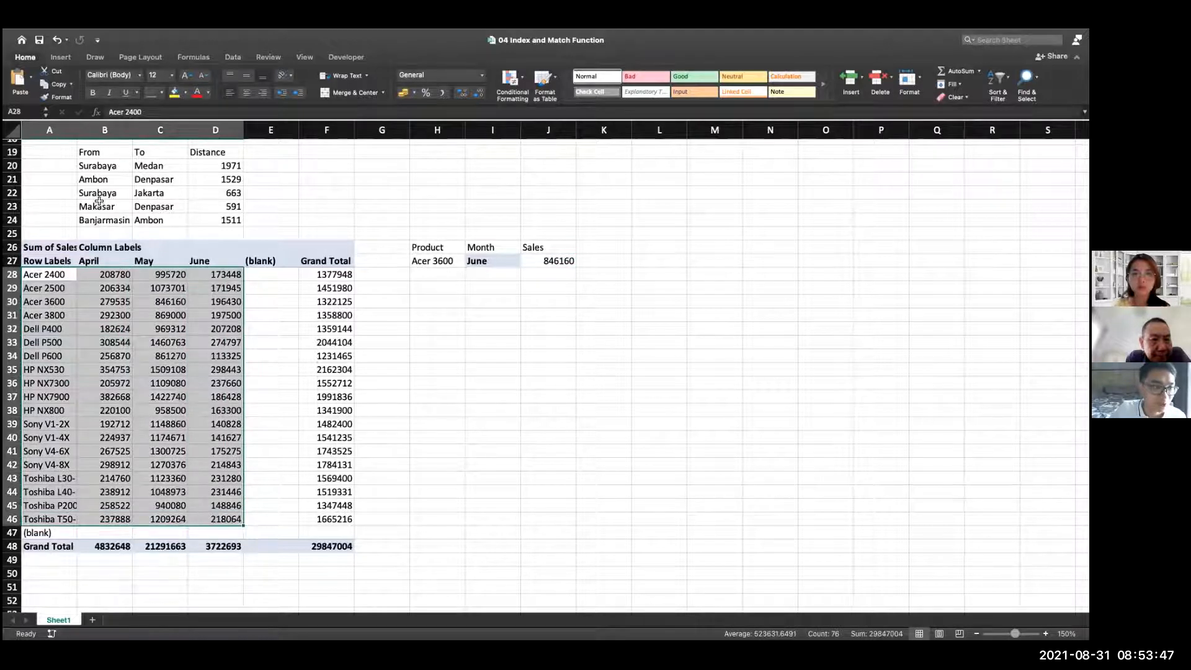
{"action": "left_click", "coordinate": [437, 287]}
{"action": "left_click", "coordinate": [552, 261]}
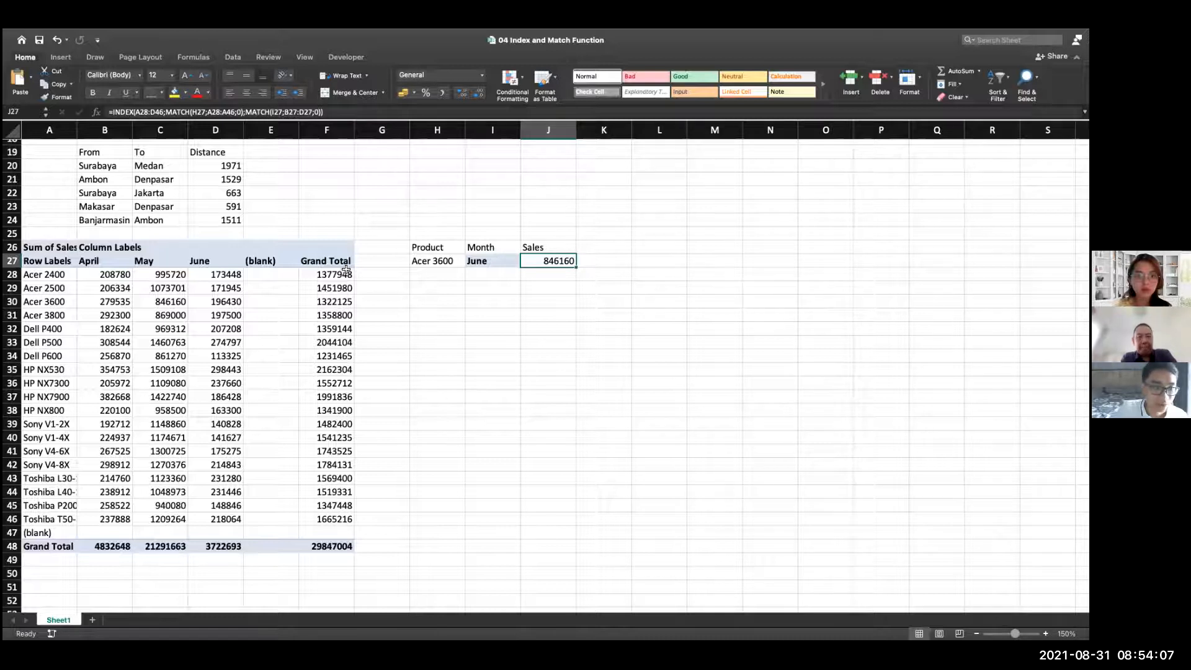
Compare the month headers in B27:D27 and the product in H27 with the references in the J27 Sales formula
{"action": "left_click_drag", "start_coordinate": [87, 260], "coordinate": [221, 263]}
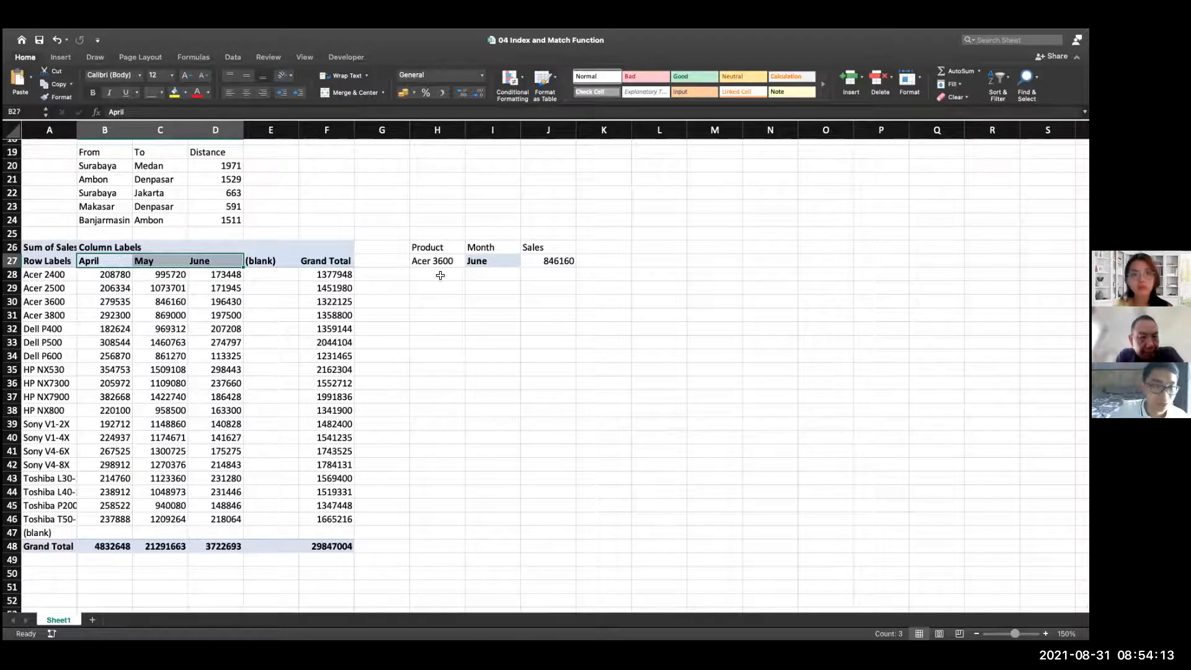
{"action": "left_click", "coordinate": [331, 148]}
{"action": "left_click", "coordinate": [531, 263]}
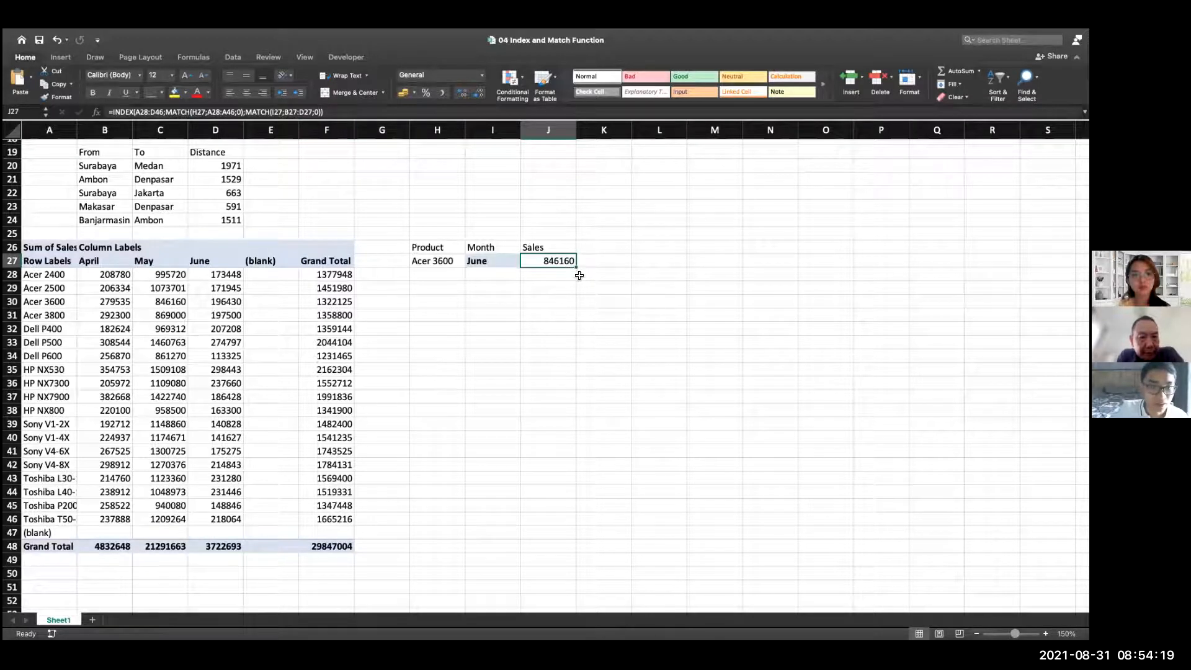
{"action": "left_click", "coordinate": [456, 264]}
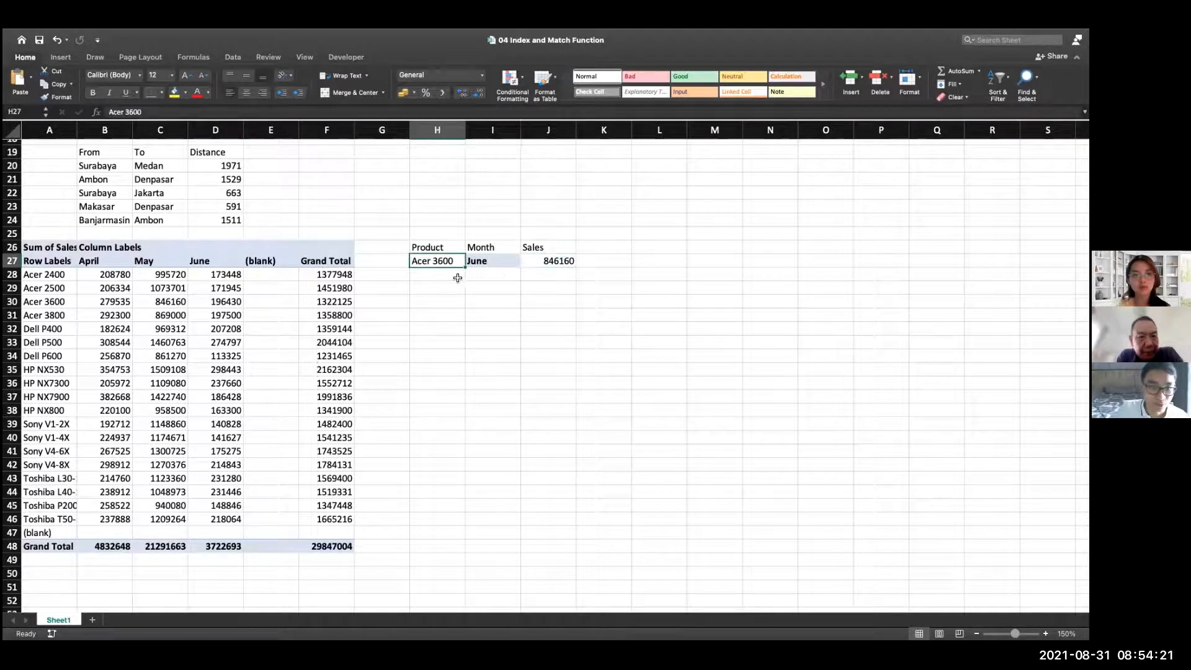
{"action": "left_click", "coordinate": [557, 263]}
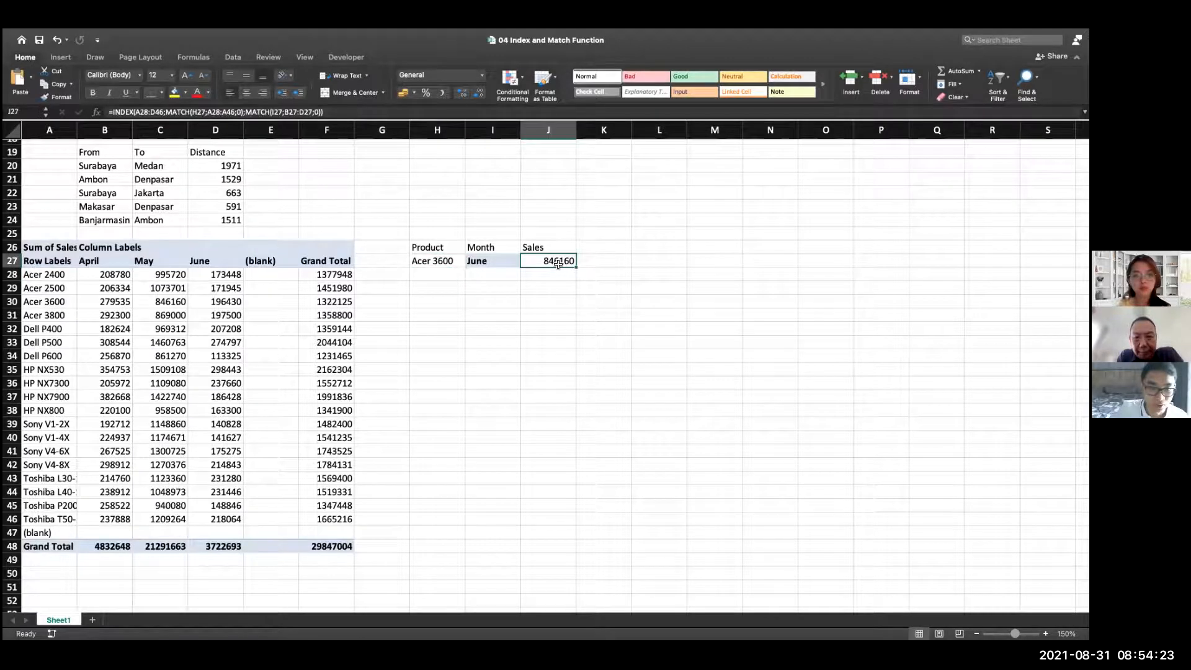
{"action": "left_click", "coordinate": [445, 273]}
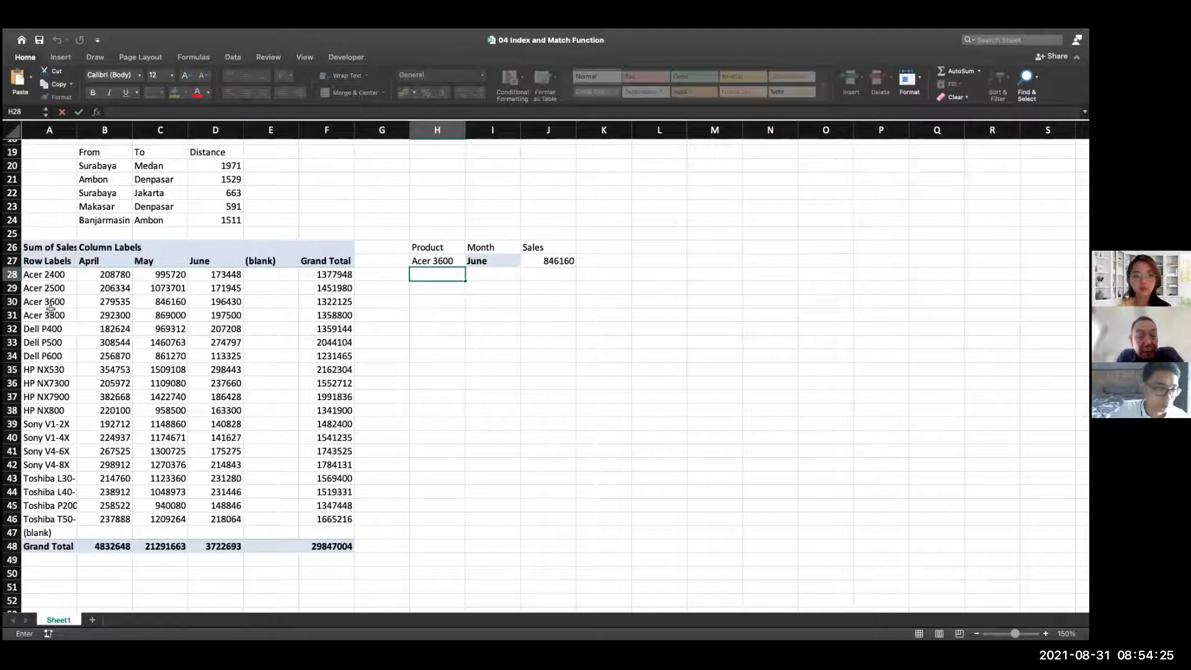
{"action": "left_click", "coordinate": [61, 394]}
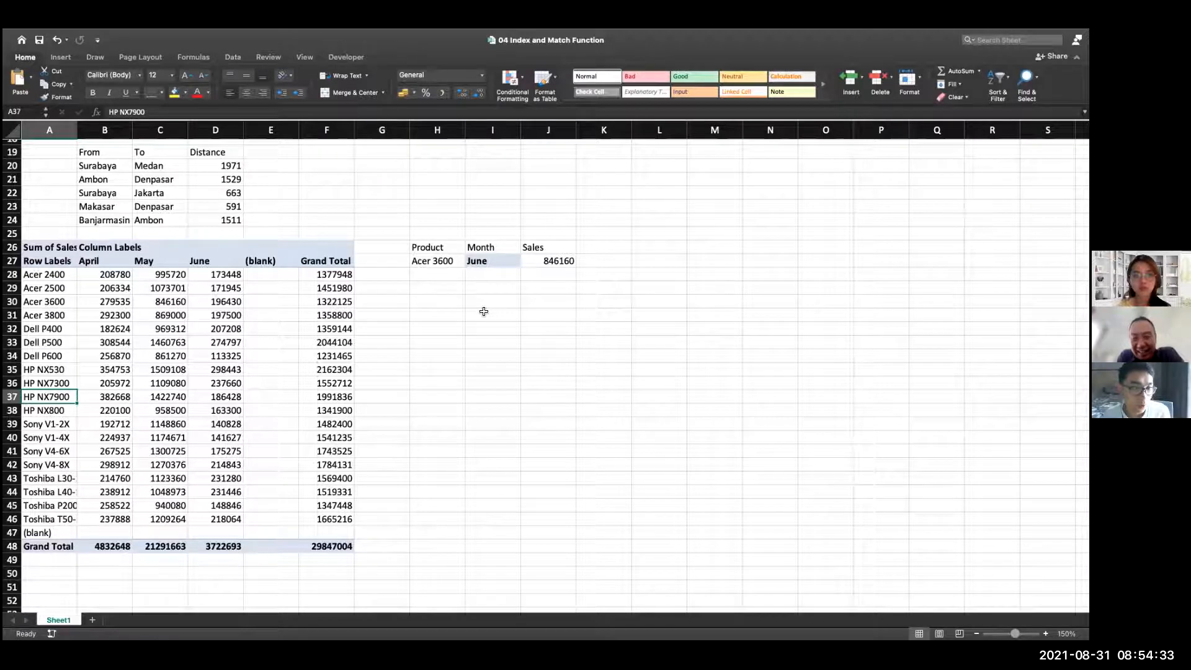
Change the lookup month in I27 to July
{"action": "double_click", "coordinate": [492, 261]}
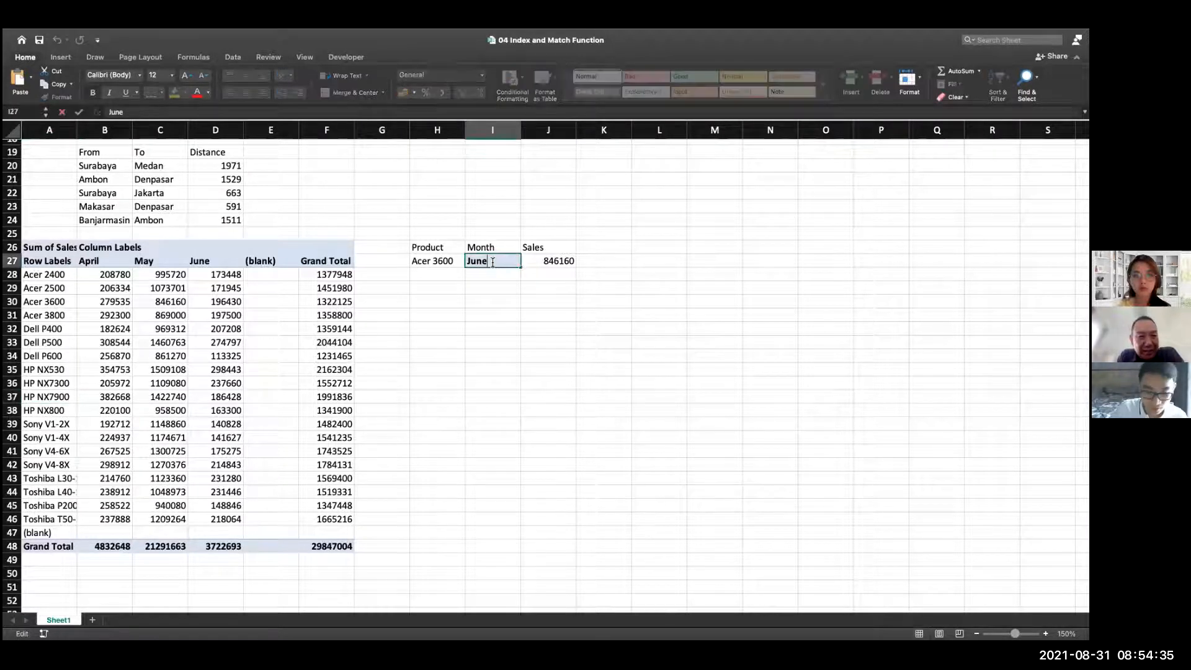
{"action": "type", "text": "uly"}
{"action": "key", "text": "Return"}
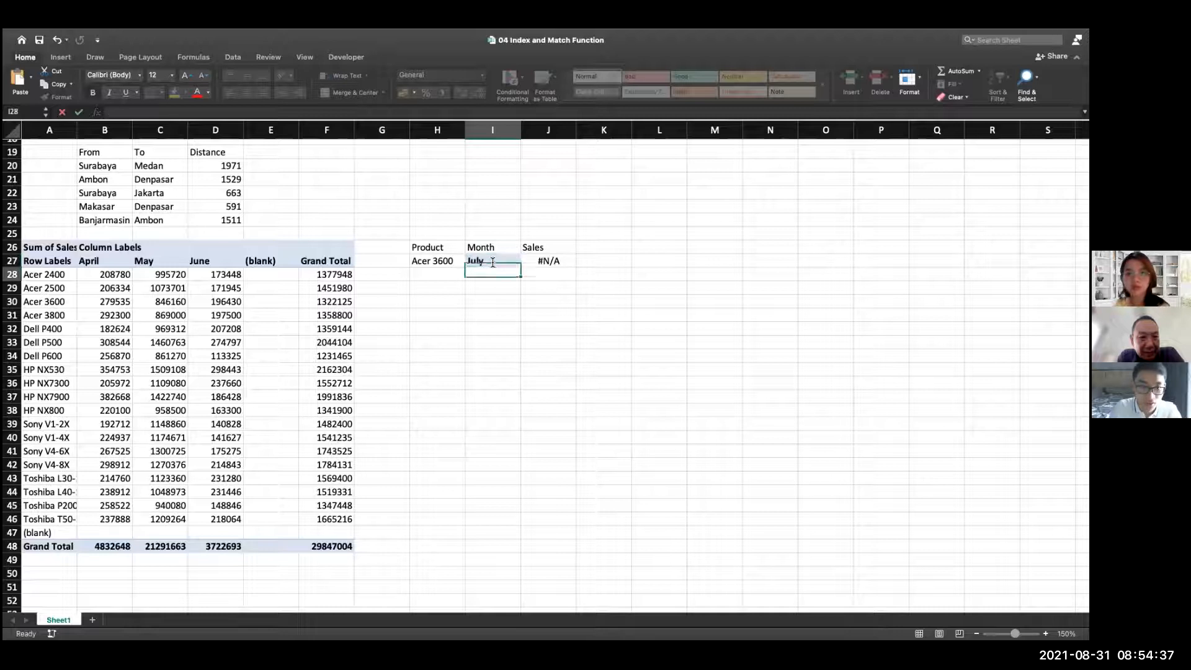
Insert an opening IFNA function before INDEX in the Sales formula in J27
{"action": "double_click", "coordinate": [543, 261]}
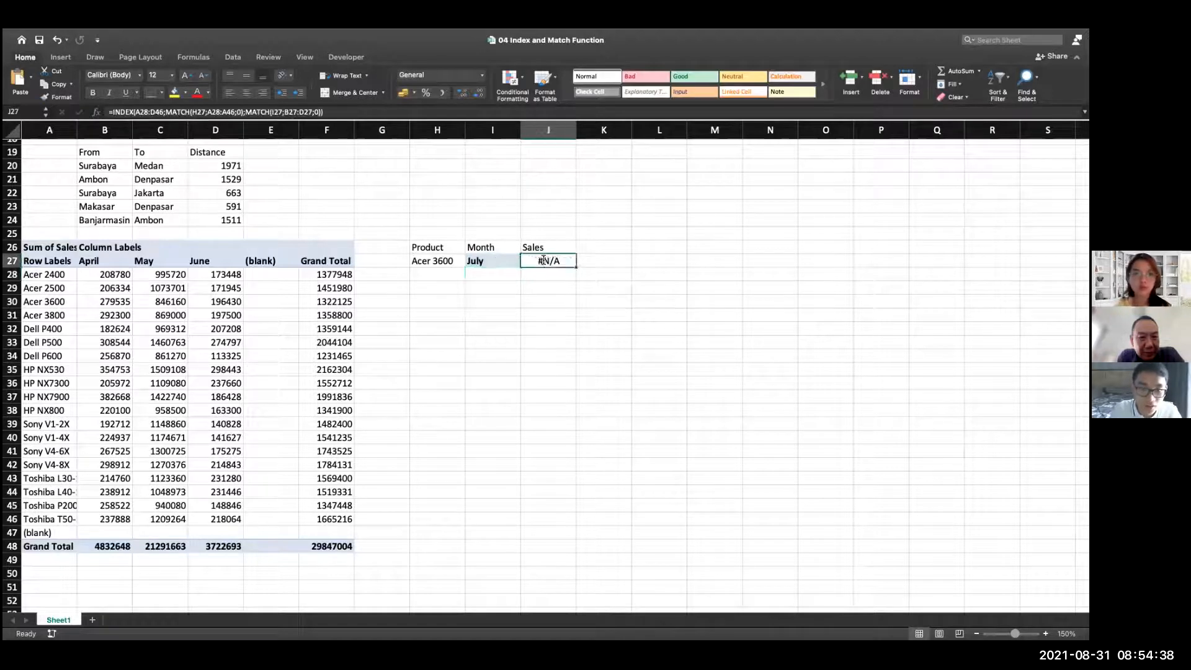
{"action": "left_click", "coordinate": [819, 267]}
{"action": "double_click", "coordinate": [527, 260]}
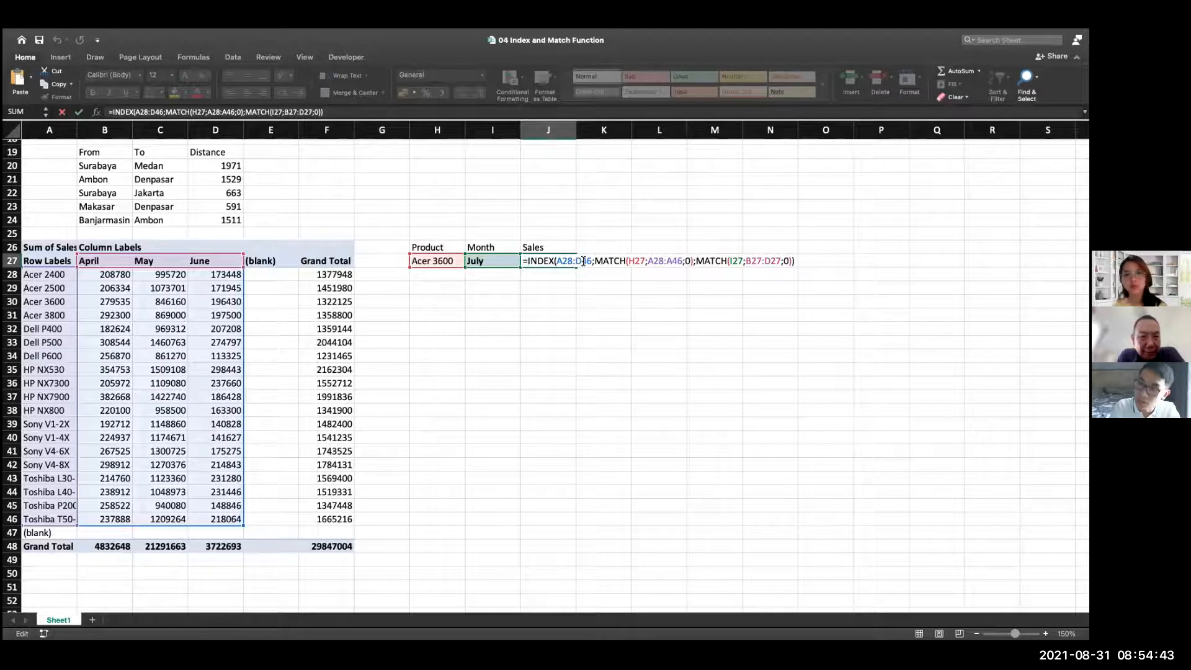
{"action": "type", "text": "if"}
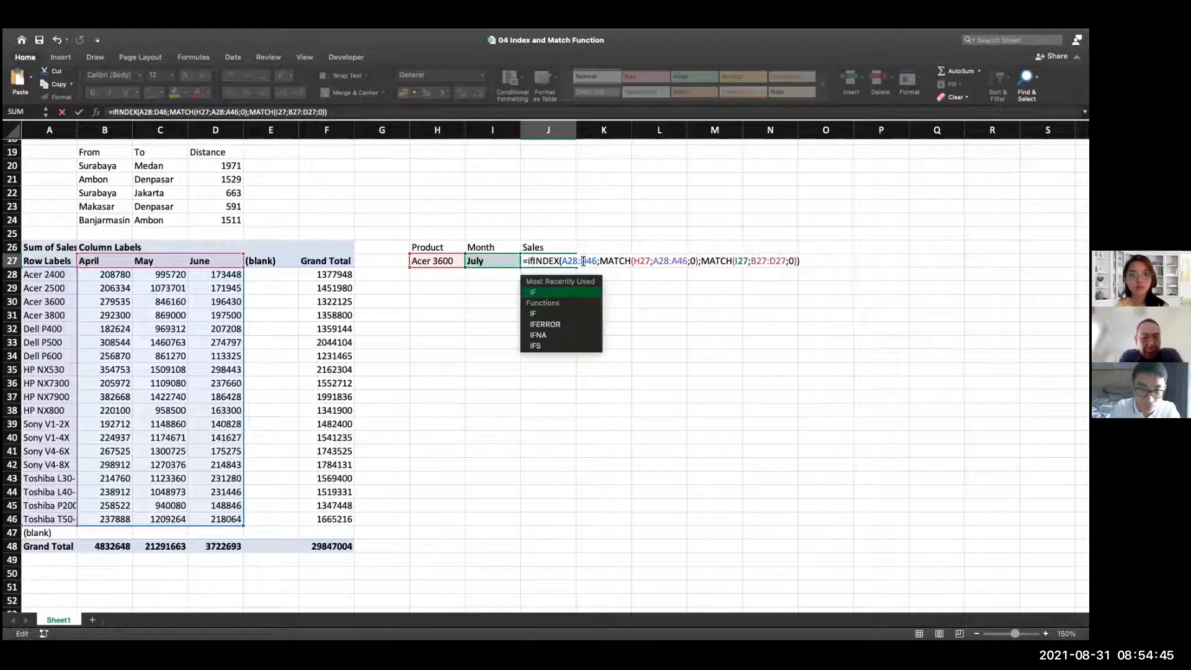
{"action": "type", "text": "na"}
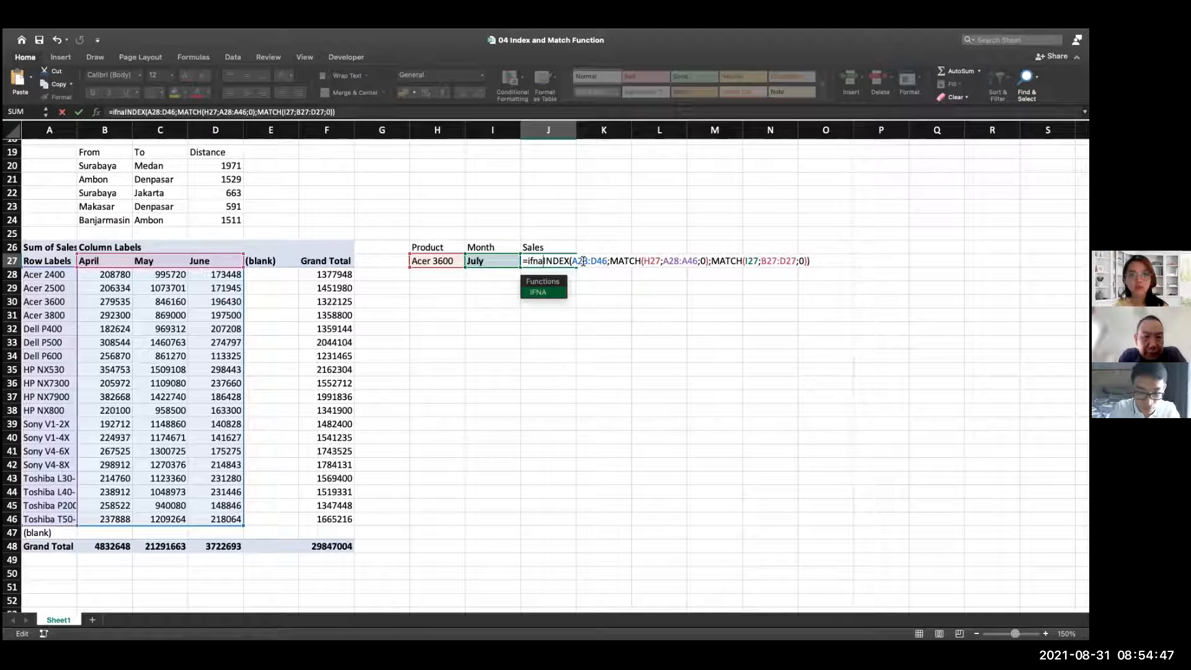
{"action": "type", "text": "("}
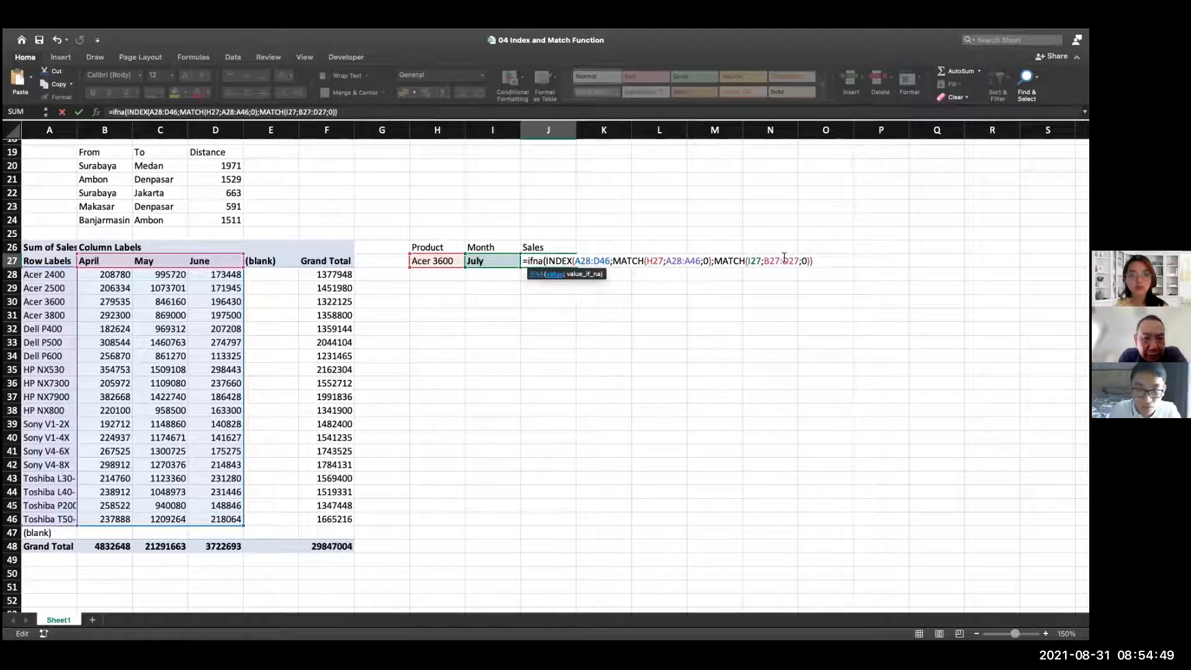
{"action": "type", "text": ";"}
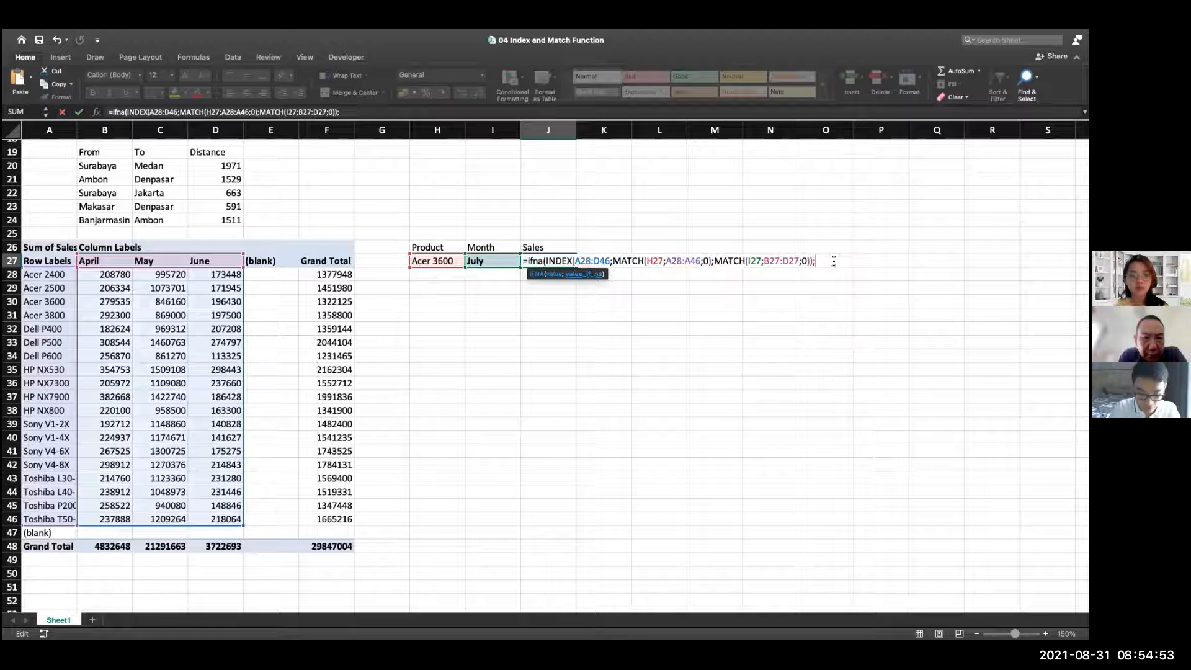
{"action": "key", "text": "BackSpace"}
{"action": "type", "text": "'Not"}
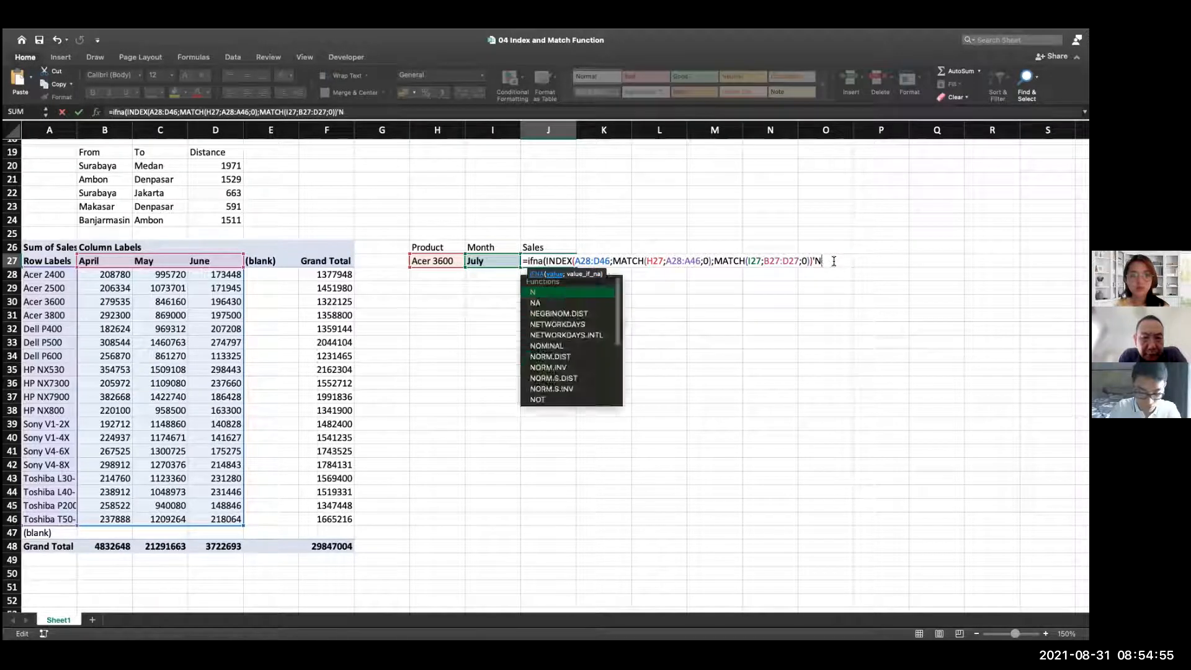
{"action": "key", "text": "BackSpace"}
{"action": "key", "text": "BackSpace"}
{"action": "key", "text": "BackSpace"}
{"action": "key", "text": "BackSpace"}
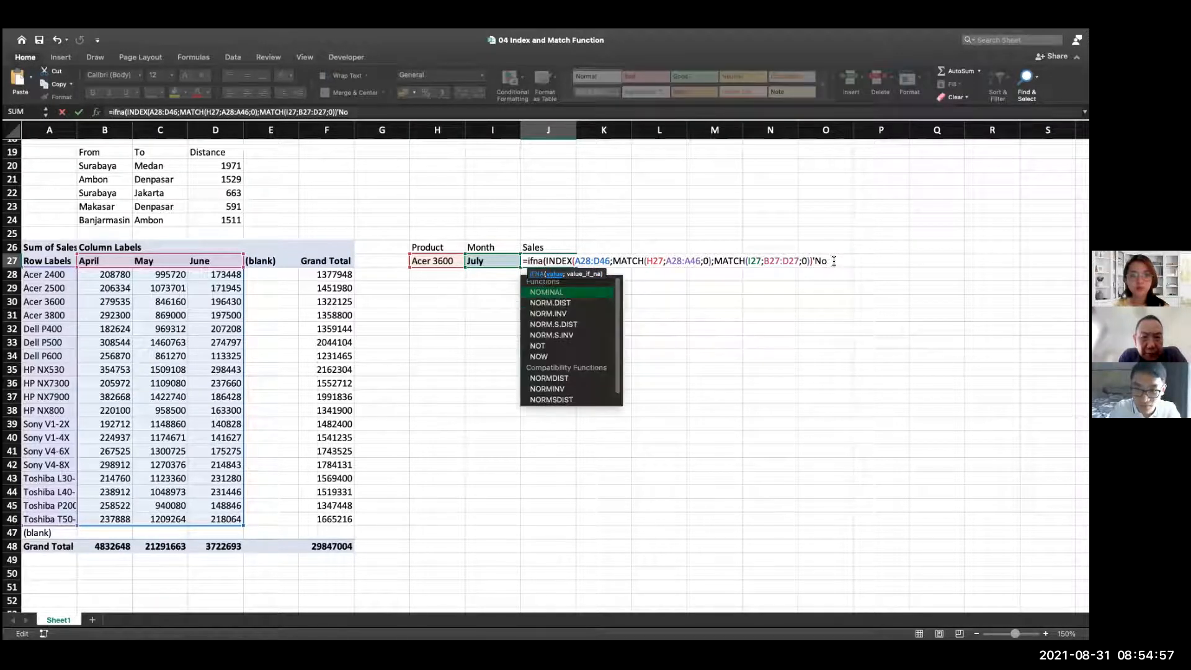
Complete the IFNA formula in J27 with "Not Found" as the value for missing lookups
{"action": "type", "text": ";"}
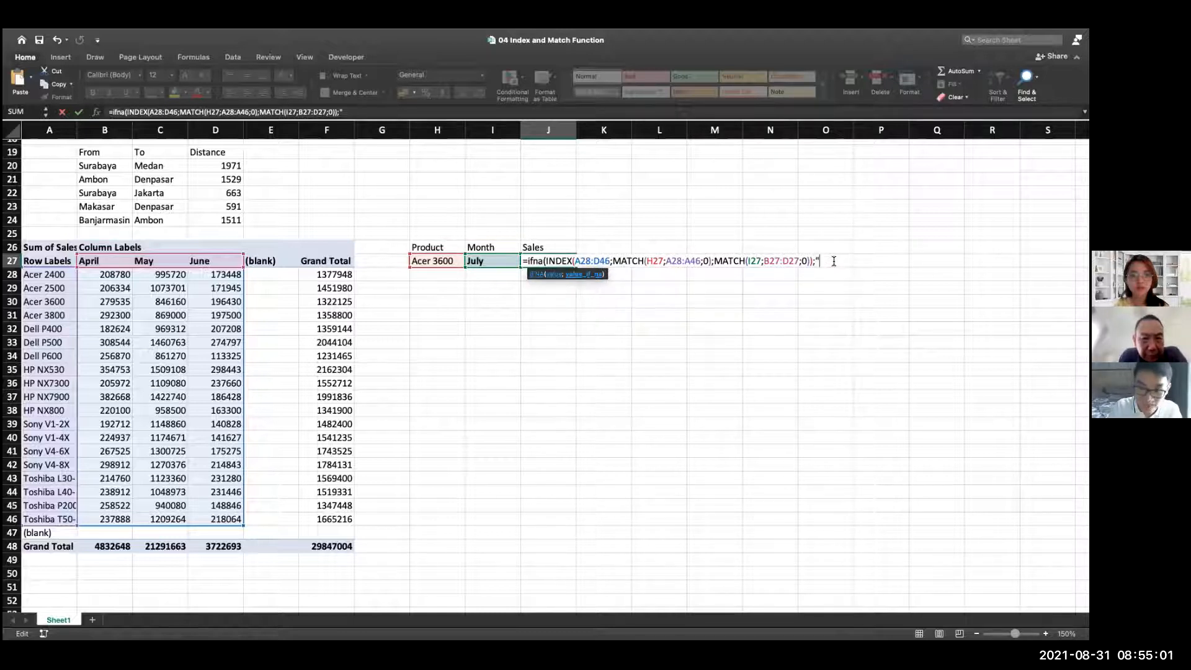
{"action": "type", "text": "\"Not"}
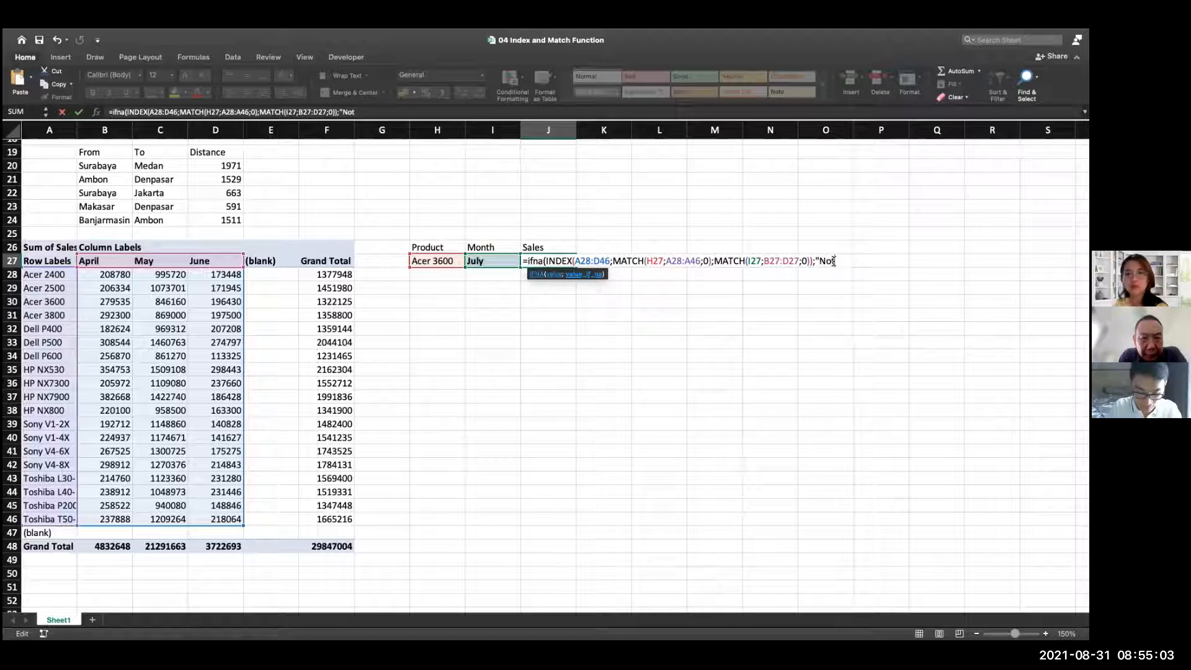
{"action": "type", "text": " Found\""}
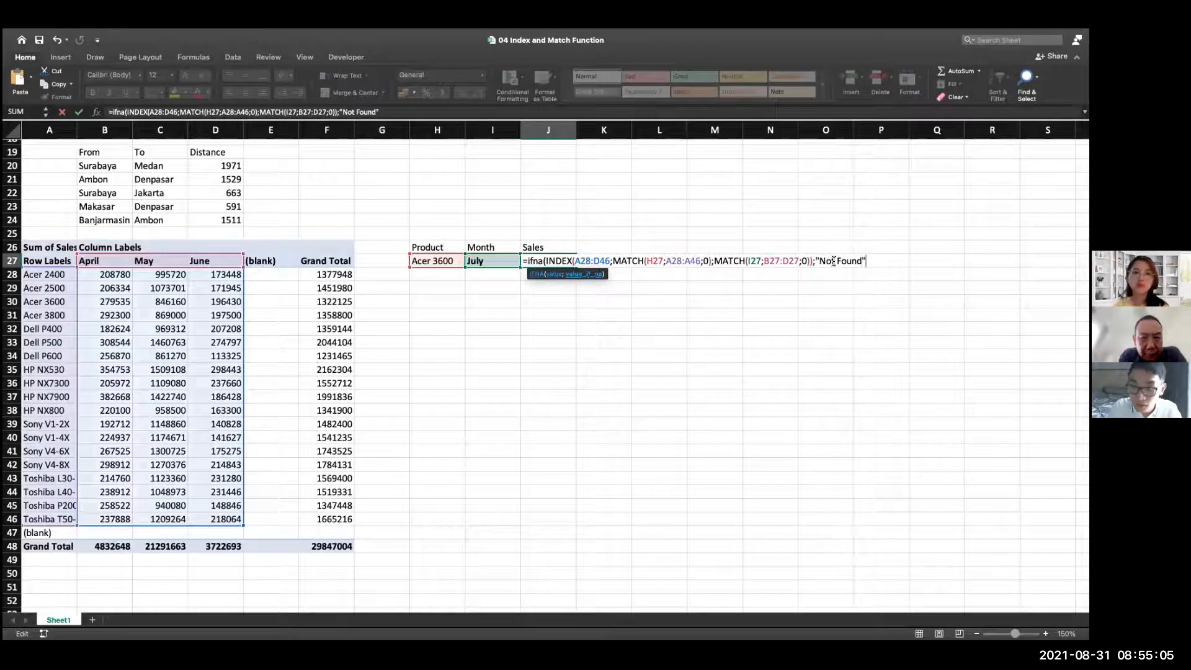
{"action": "type", "text": ")"}
{"action": "key", "text": "Return"}
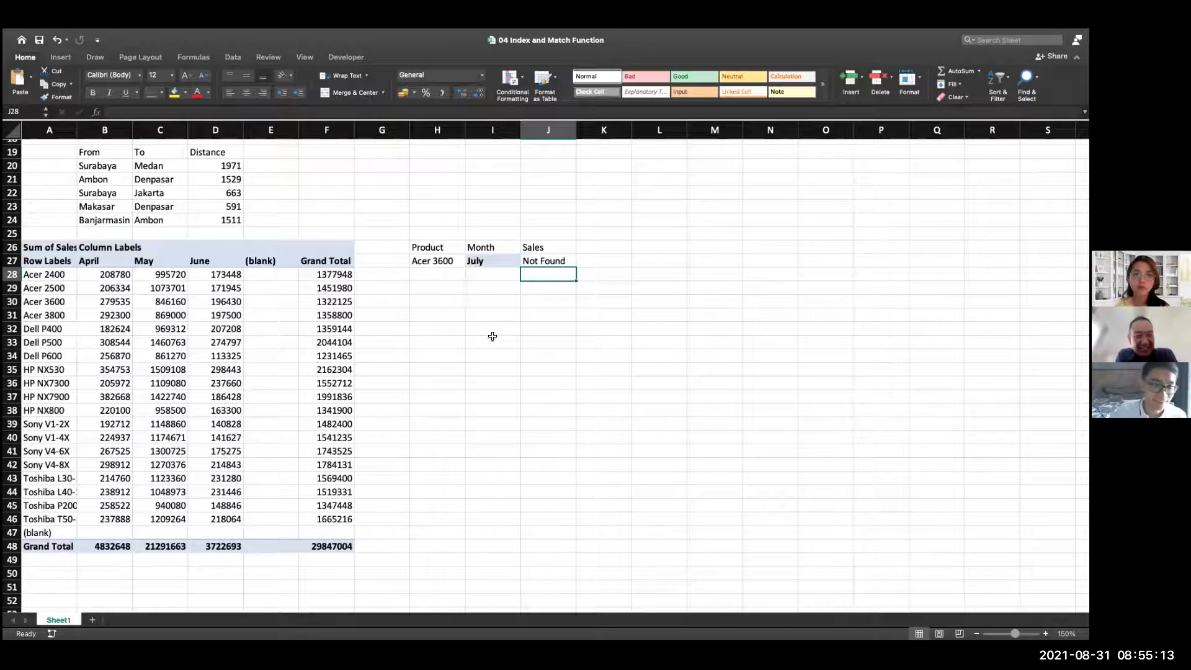
Discard the pending edit to the Sales INDEX formula in C12 on Sheet3 of spreadsheetweek2
{"action": "mouse_move", "coordinate": [612, 38]}
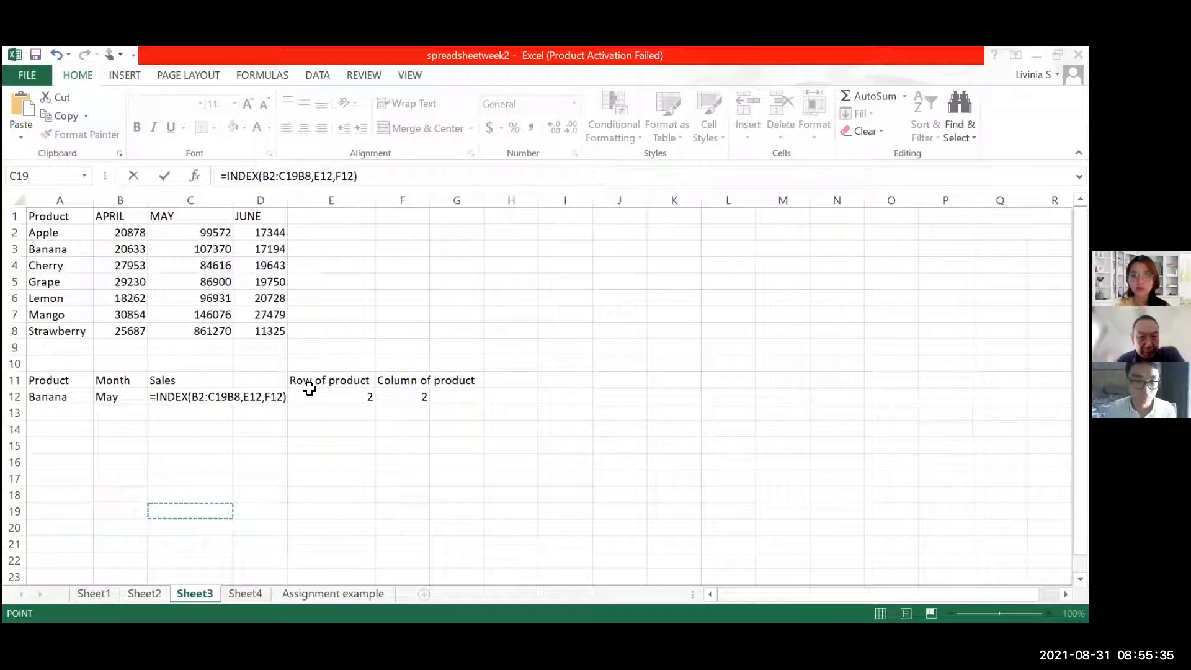
{"action": "left_click", "coordinate": [562, 429]}
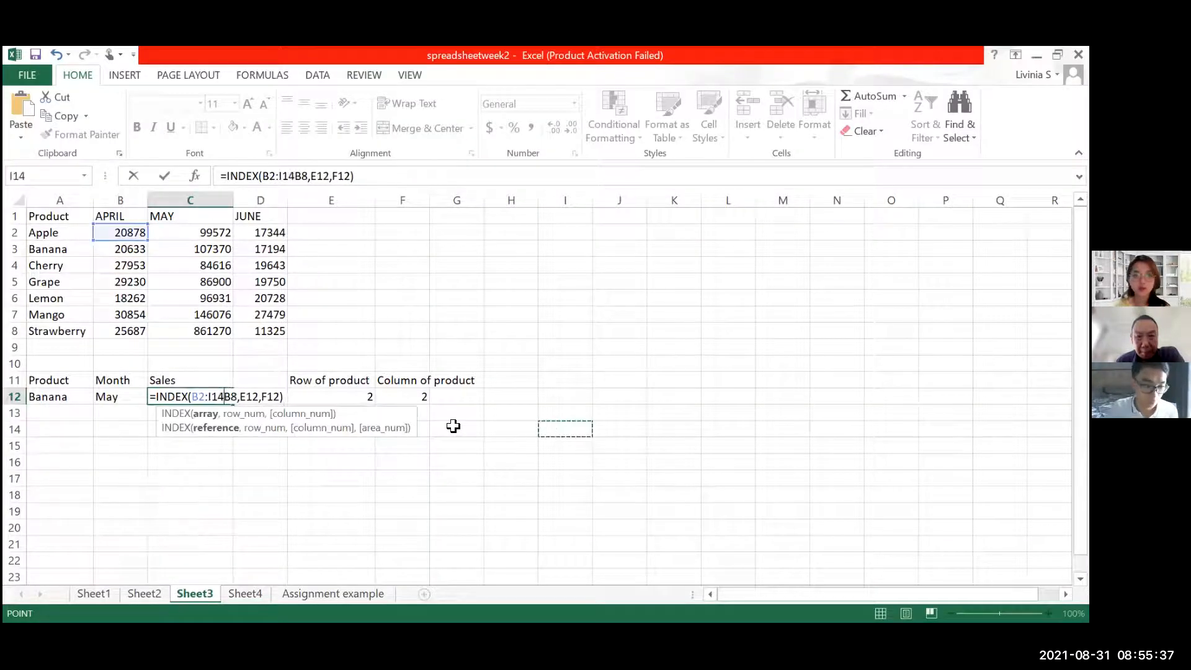
{"action": "key", "text": "Escape"}
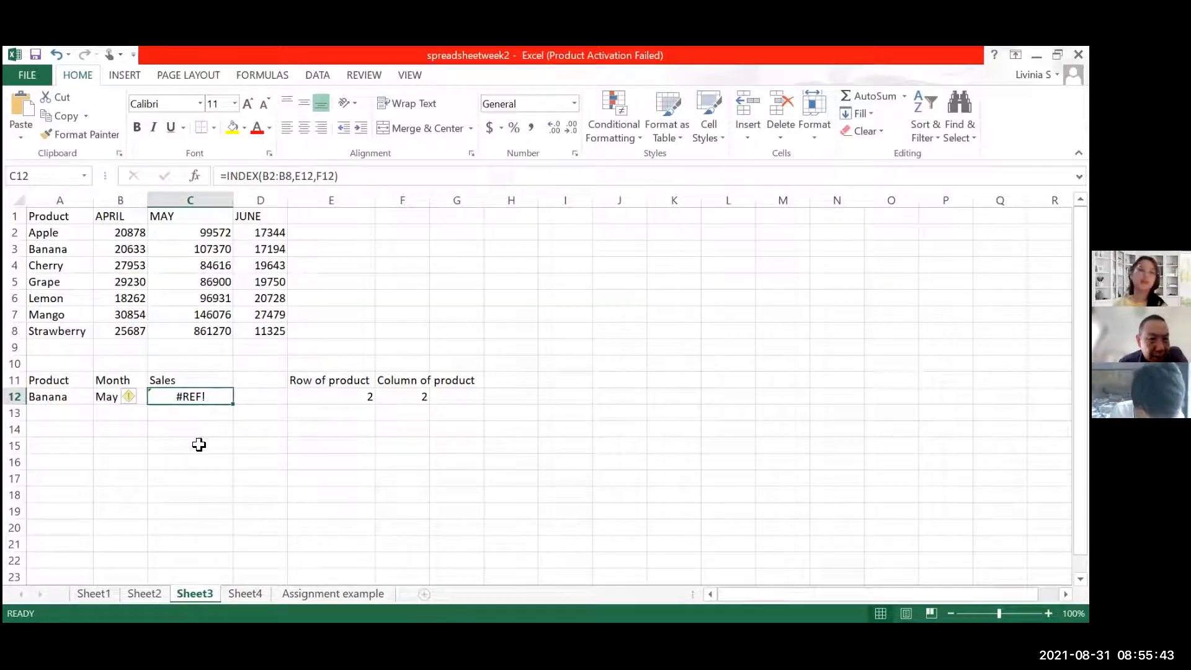
Inspect the MATCH formulas for the product row in E12 and the month column in F12
{"action": "left_click", "coordinate": [327, 397]}
{"action": "double_click", "coordinate": [329, 397]}
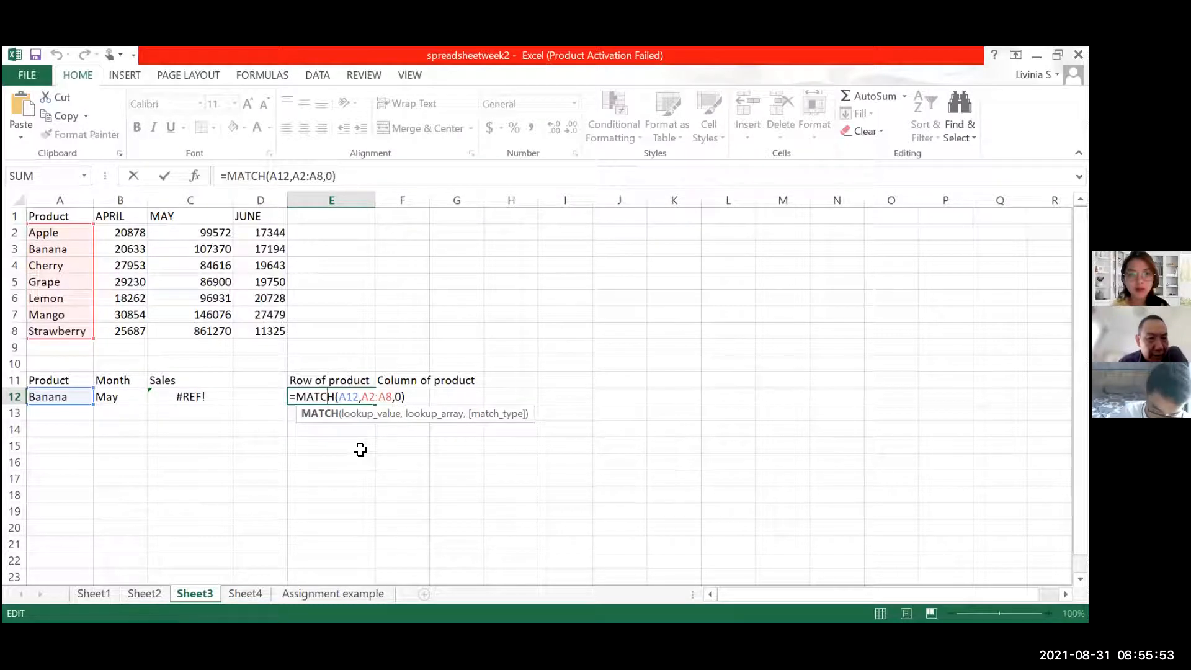
{"action": "left_click", "coordinate": [413, 391]}
{"action": "double_click", "coordinate": [422, 399]}
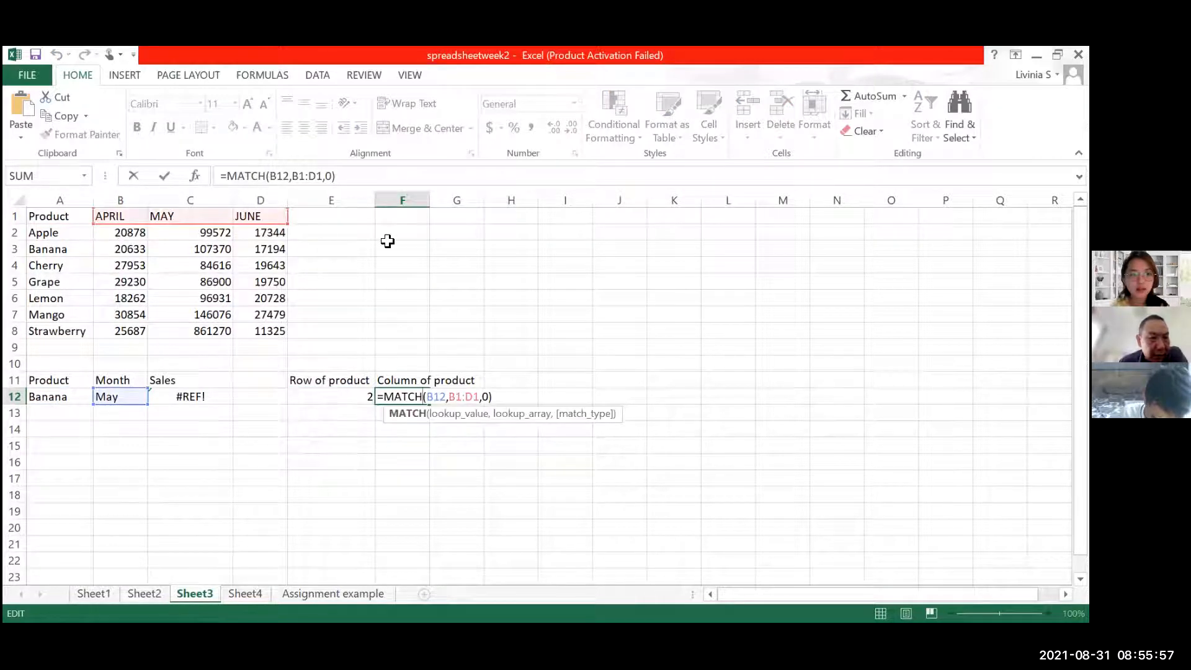
Rewrite the month headers in B1:D1 in title case as April, May and June
{"action": "left_click", "coordinate": [164, 221]}
{"action": "double_click", "coordinate": [163, 218]}
{"action": "type", "text": "May"}
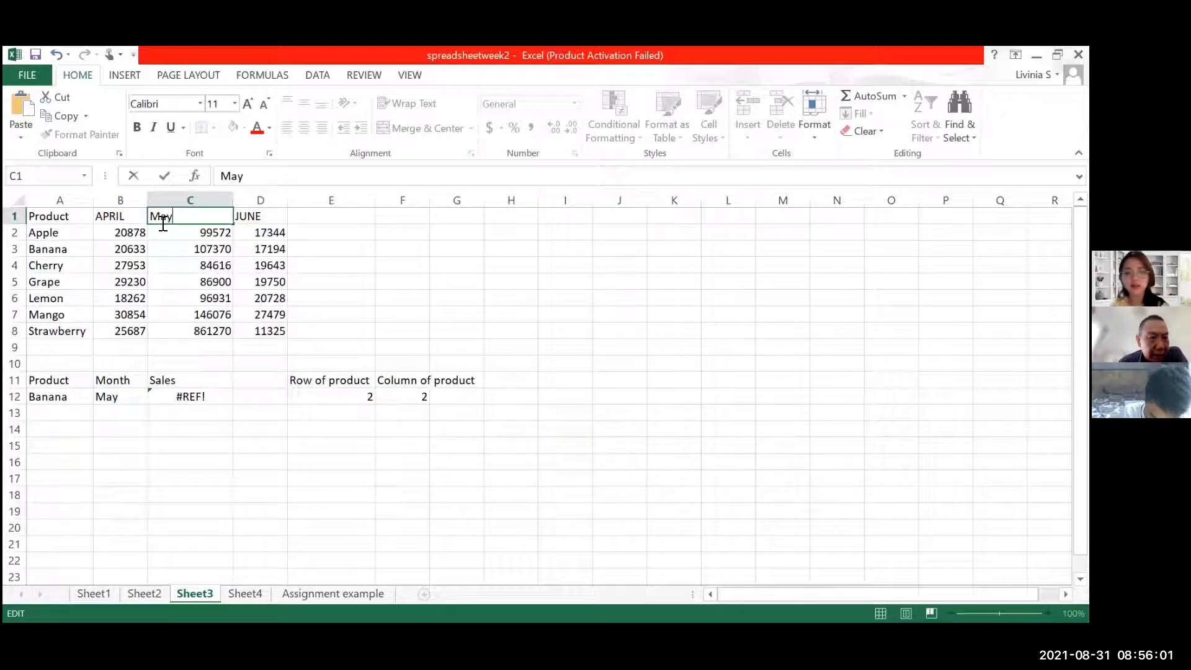
{"action": "double_click", "coordinate": [130, 217]}
{"action": "left_click_drag", "start_coordinate": [130, 217], "coordinate": [103, 211]}
{"action": "type", "text": "pril"}
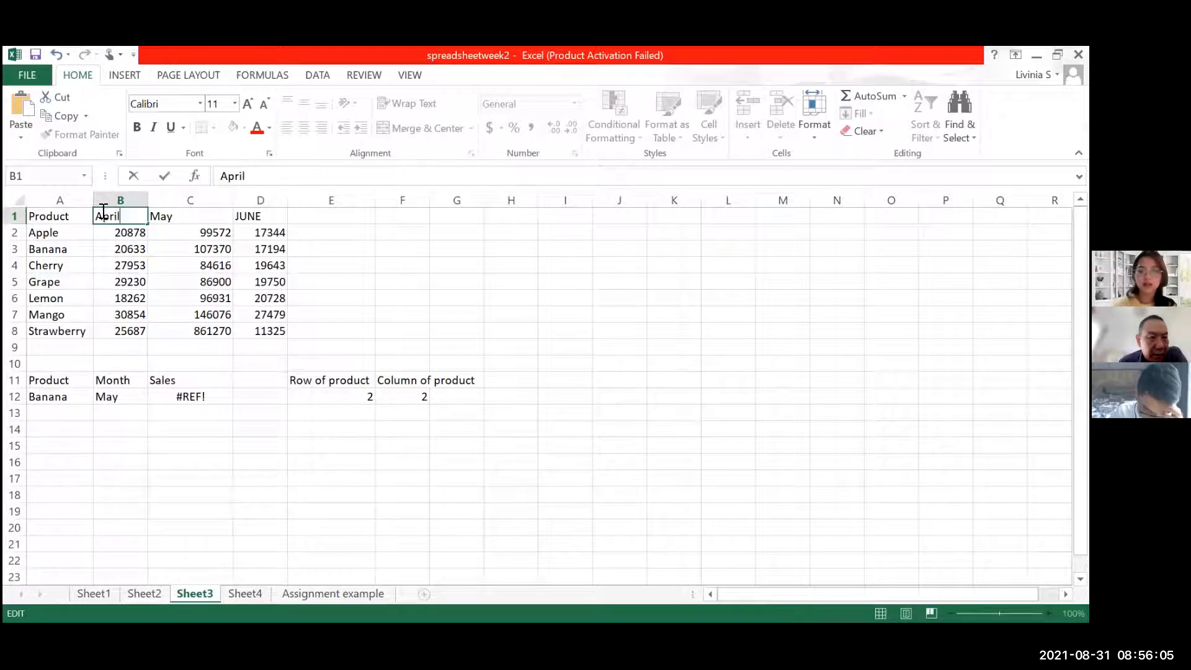
{"action": "double_click", "coordinate": [259, 219]}
{"action": "left_click_drag", "start_coordinate": [259, 221], "coordinate": [241, 227]}
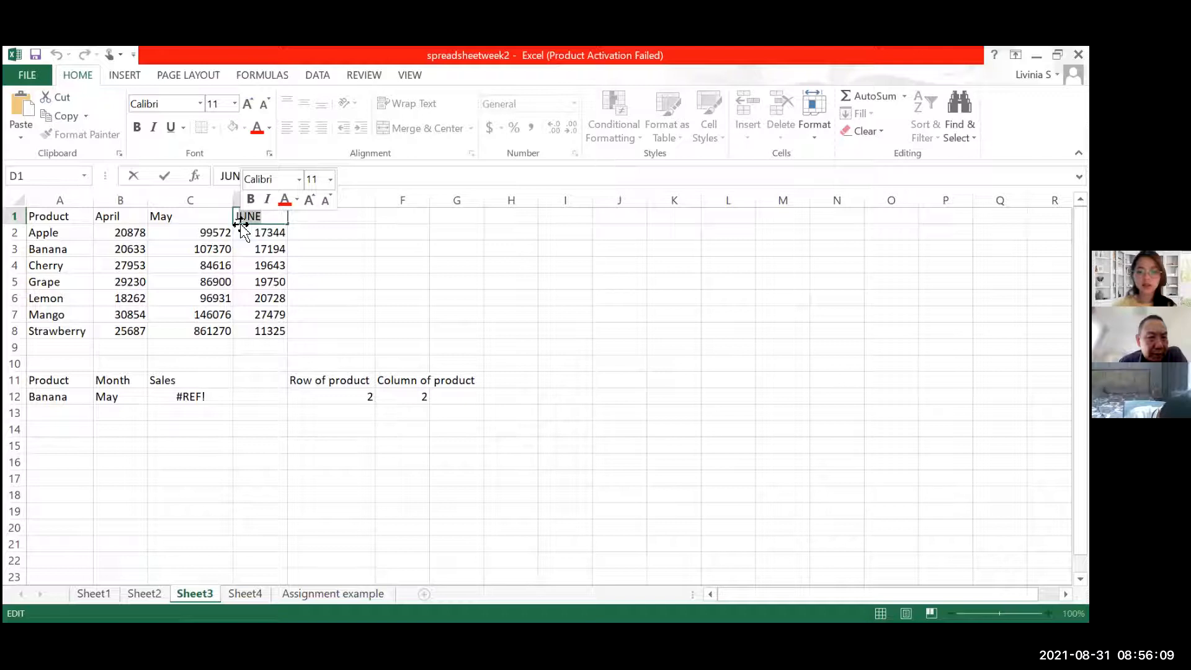
{"action": "type", "text": "une"}
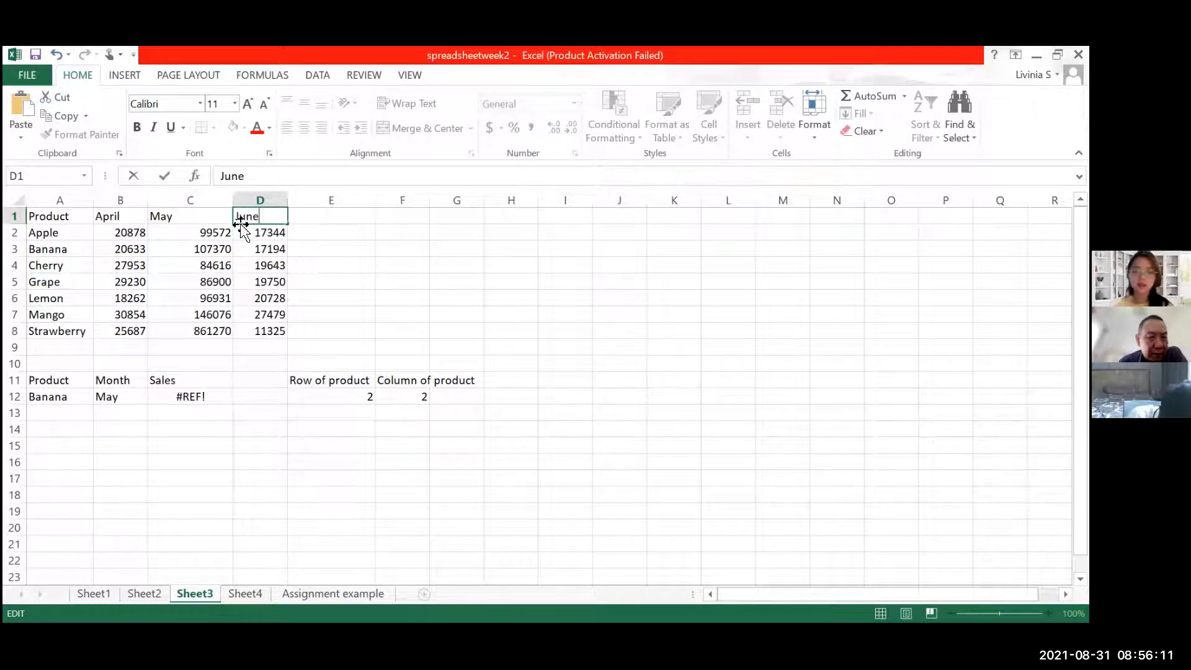
{"action": "key", "text": "Return"}
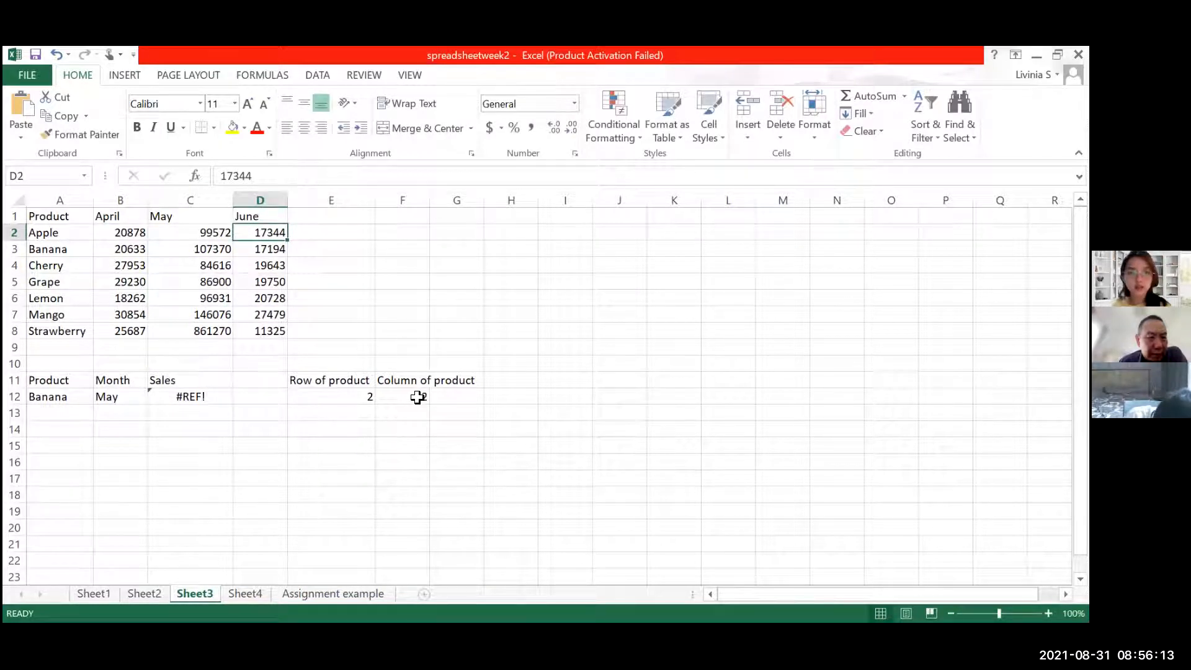
Check the MATCH formula in F12 and extend the INDEX array in C12 to B2:D8
{"action": "left_click", "coordinate": [418, 397]}
{"action": "double_click", "coordinate": [389, 399]}
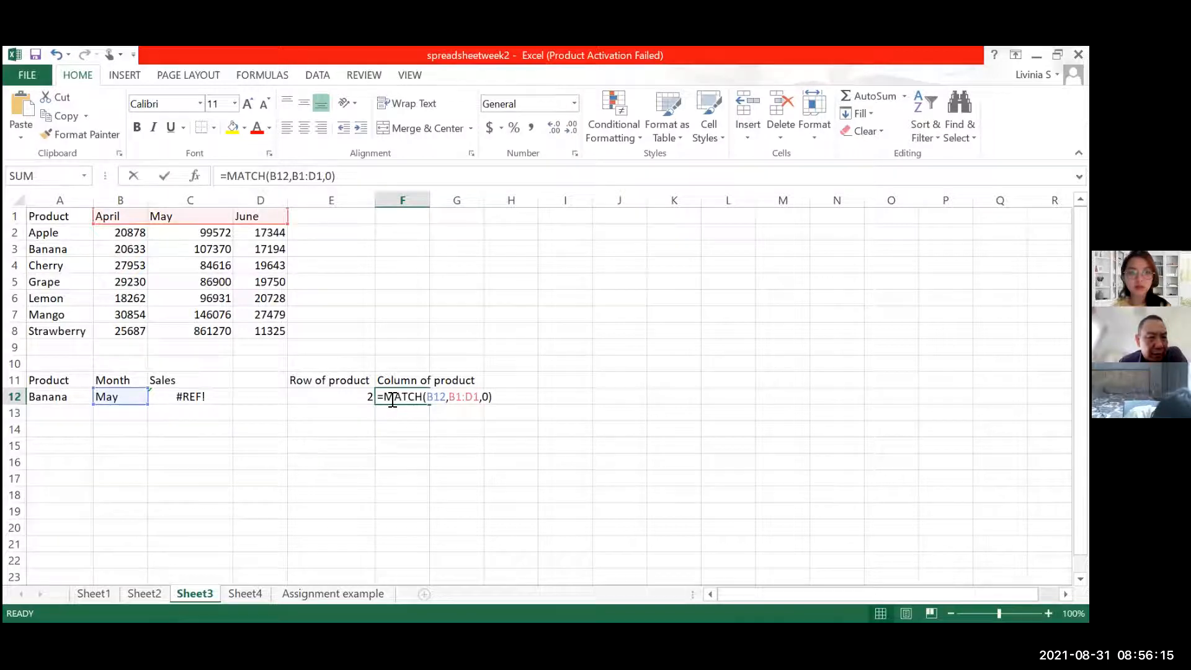
{"action": "left_click", "coordinate": [194, 395]}
{"action": "double_click", "coordinate": [200, 397]}
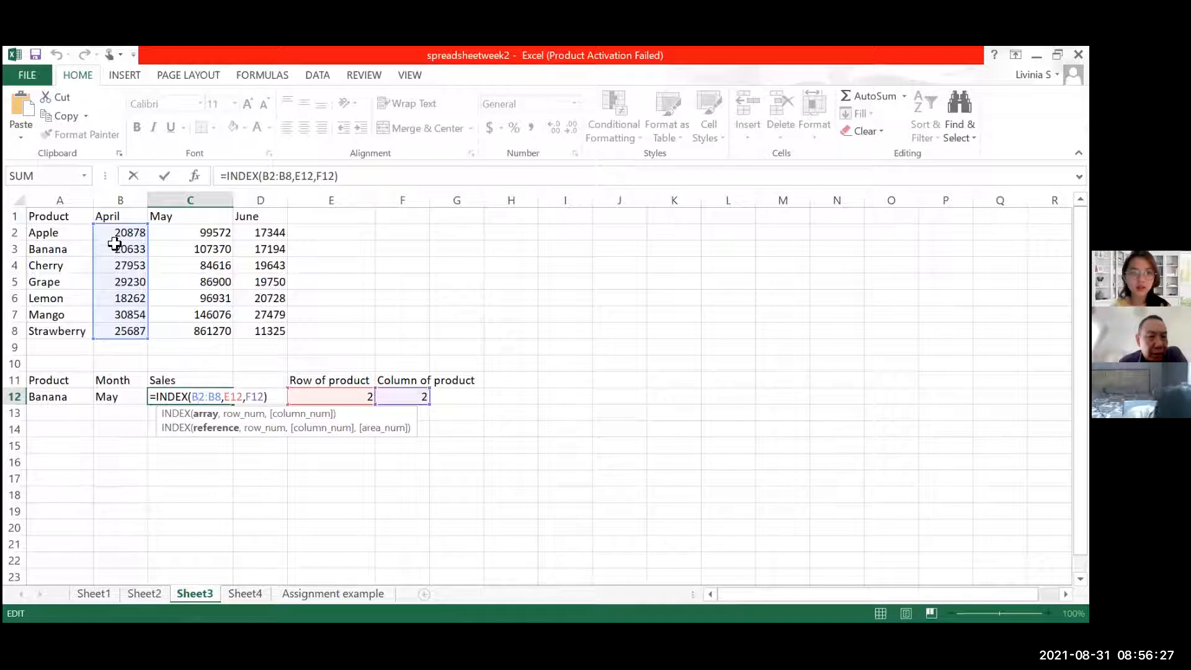
{"action": "left_click_drag", "start_coordinate": [149, 339], "coordinate": [275, 335]}
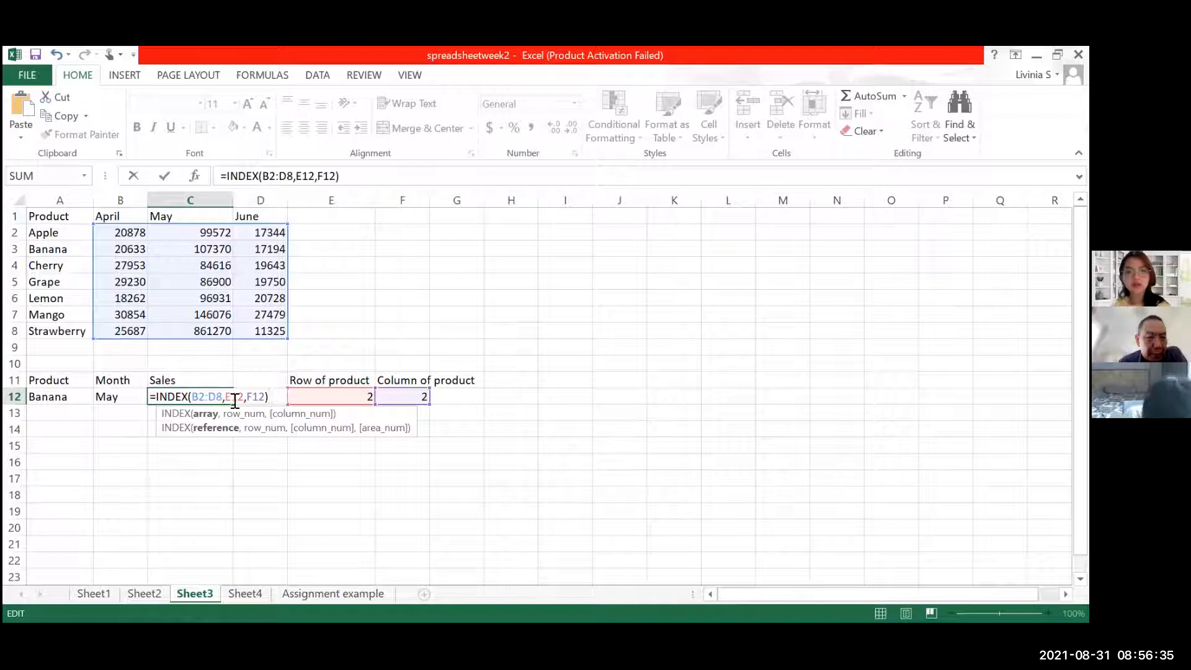
{"action": "key", "text": "Return"}
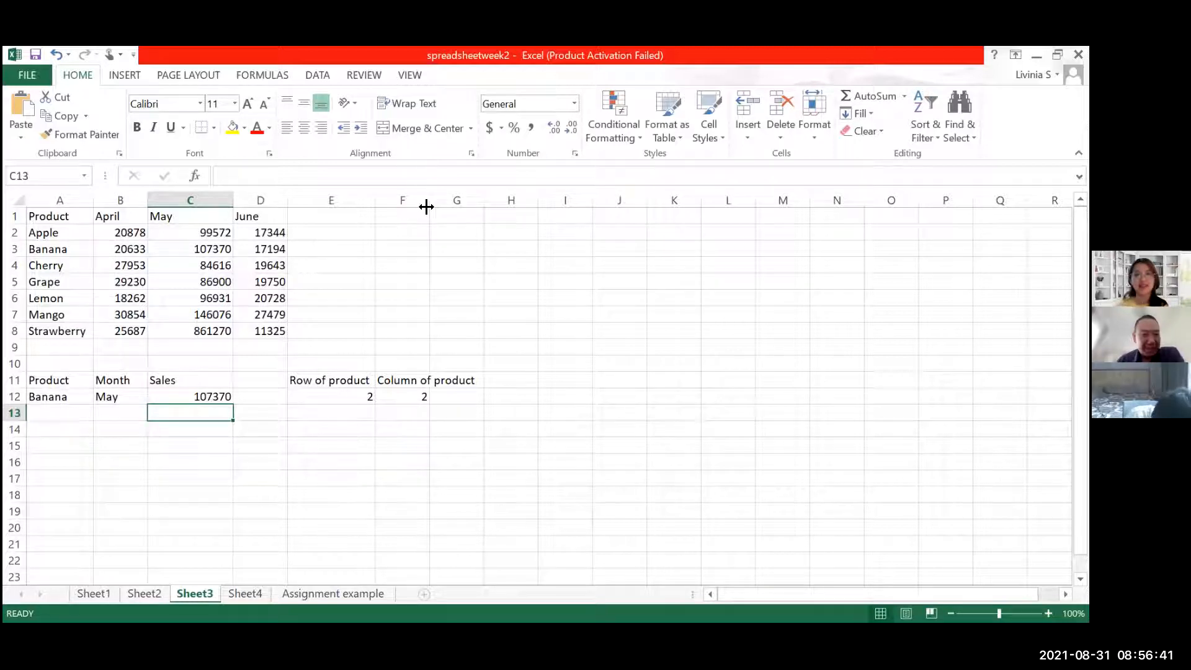
Widen column F to fit the "Column of product" heading
{"action": "left_click_drag", "start_coordinate": [429, 201], "coordinate": [489, 208]}
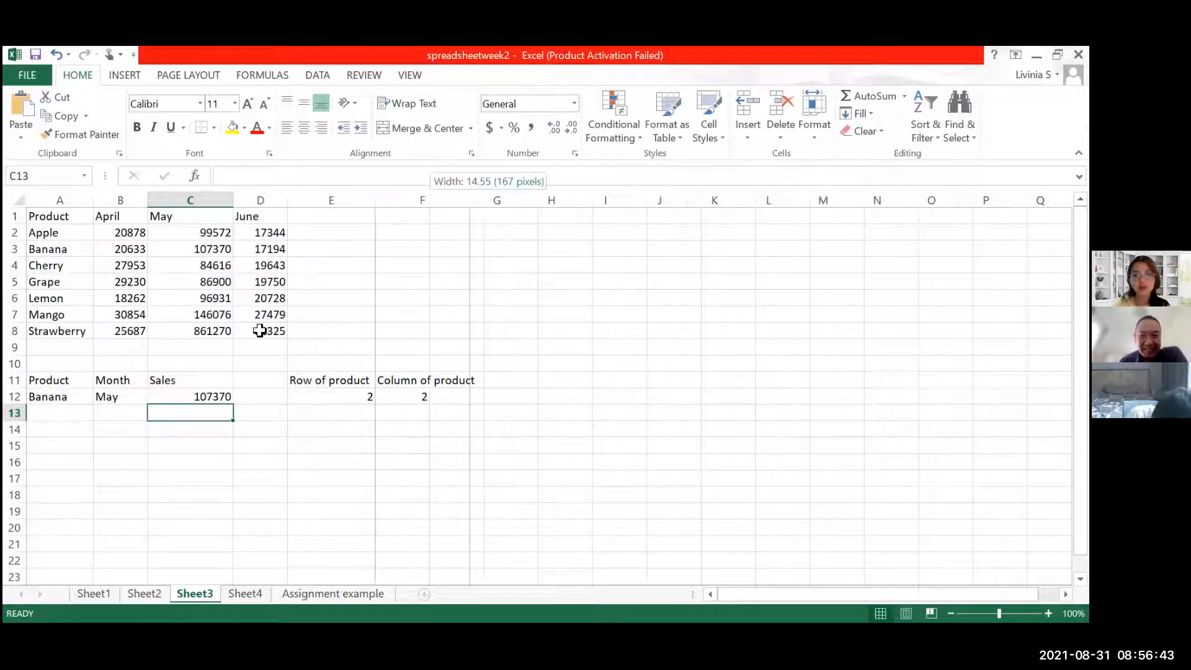
{"action": "left_click", "coordinate": [404, 403]}
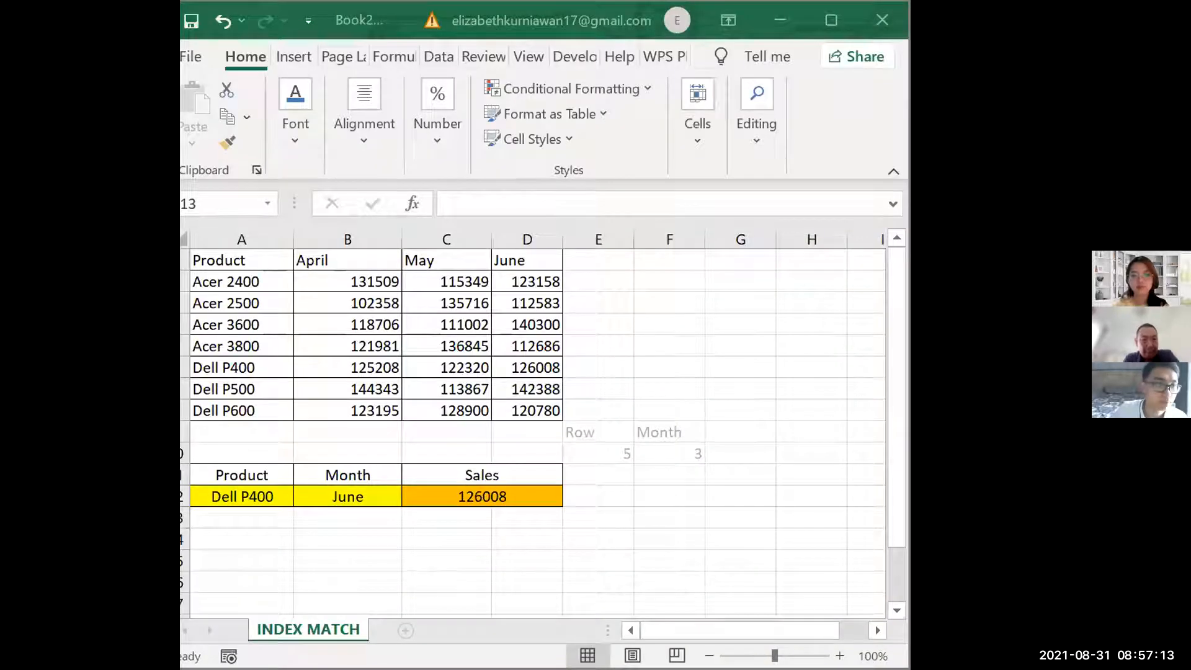
In the Book2 workbook, set the lookup month in B12 to September to test a missing month
{"action": "left_click", "coordinate": [363, 496]}
{"action": "type", "text": "Septm"}
{"action": "type", "text": "mber"}
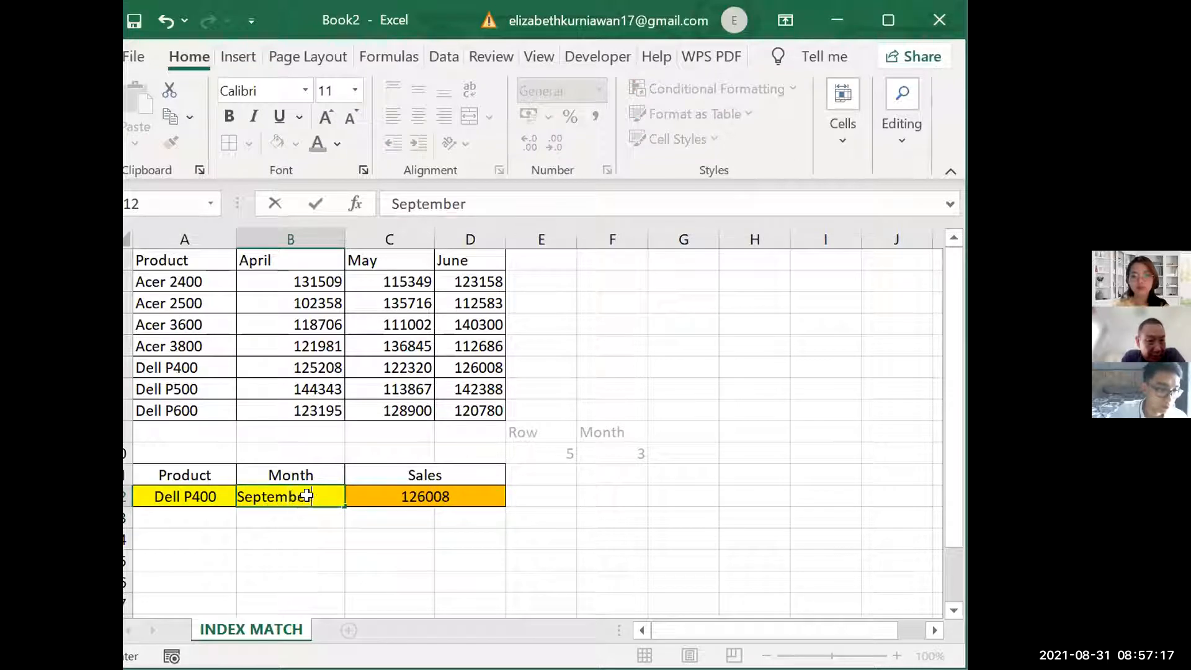
{"action": "key", "text": "Return"}
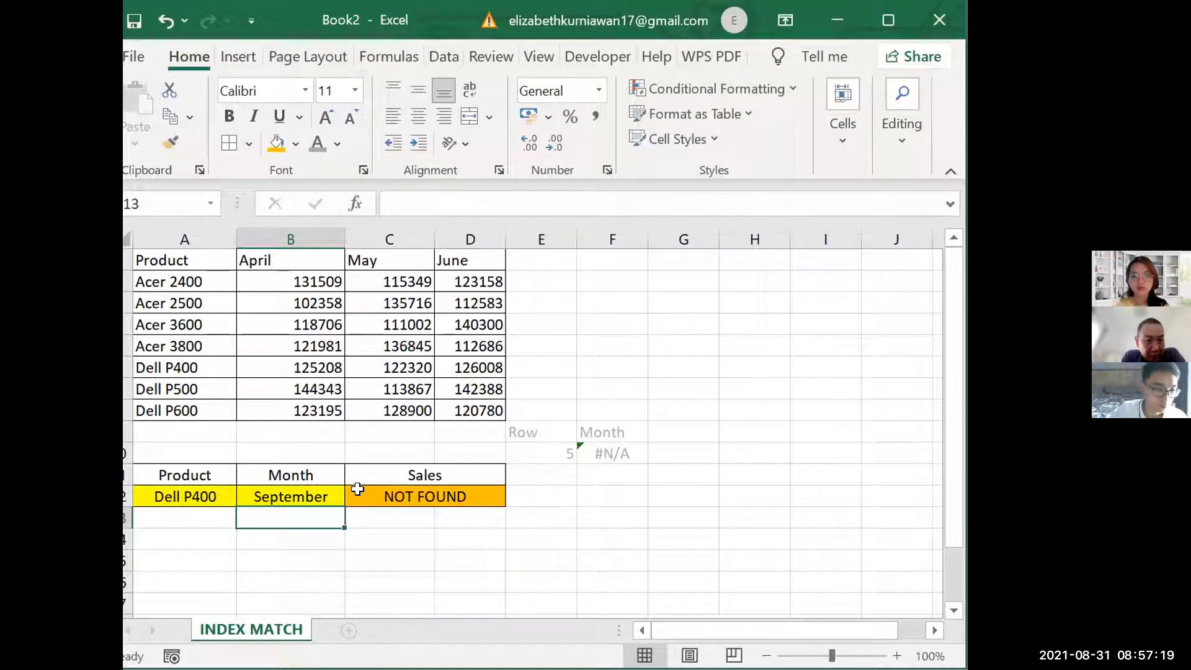
Set the lookup month in B12 to April
{"action": "left_click", "coordinate": [312, 498]}
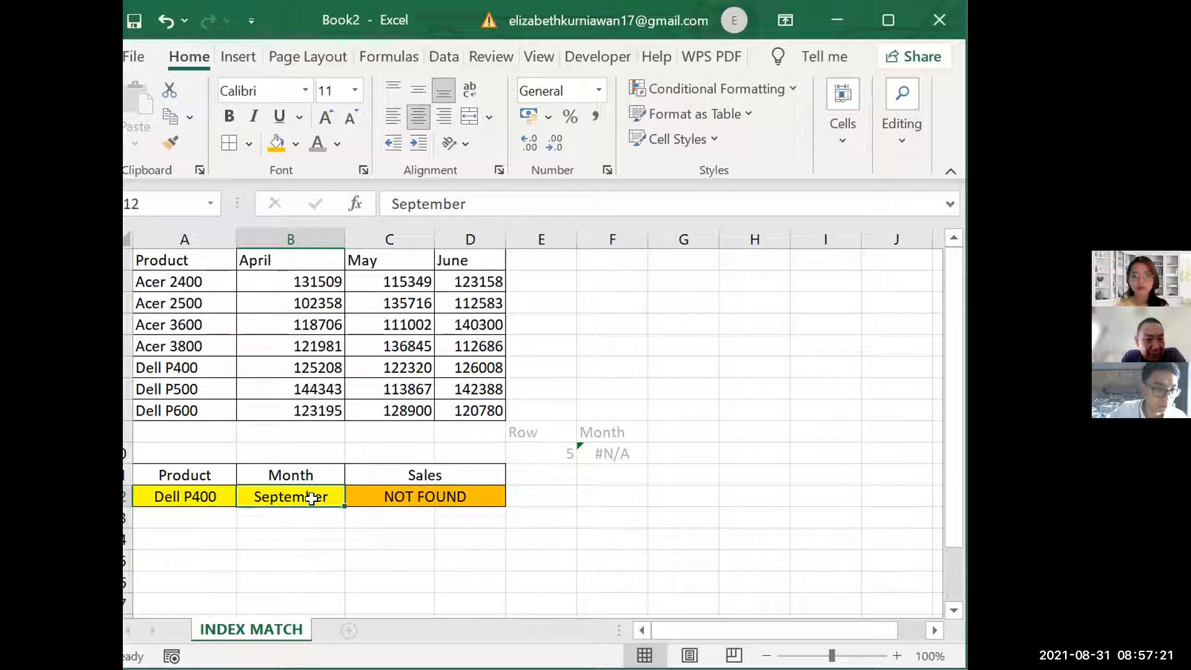
{"action": "type", "text": "April"}
{"action": "key", "text": "Return"}
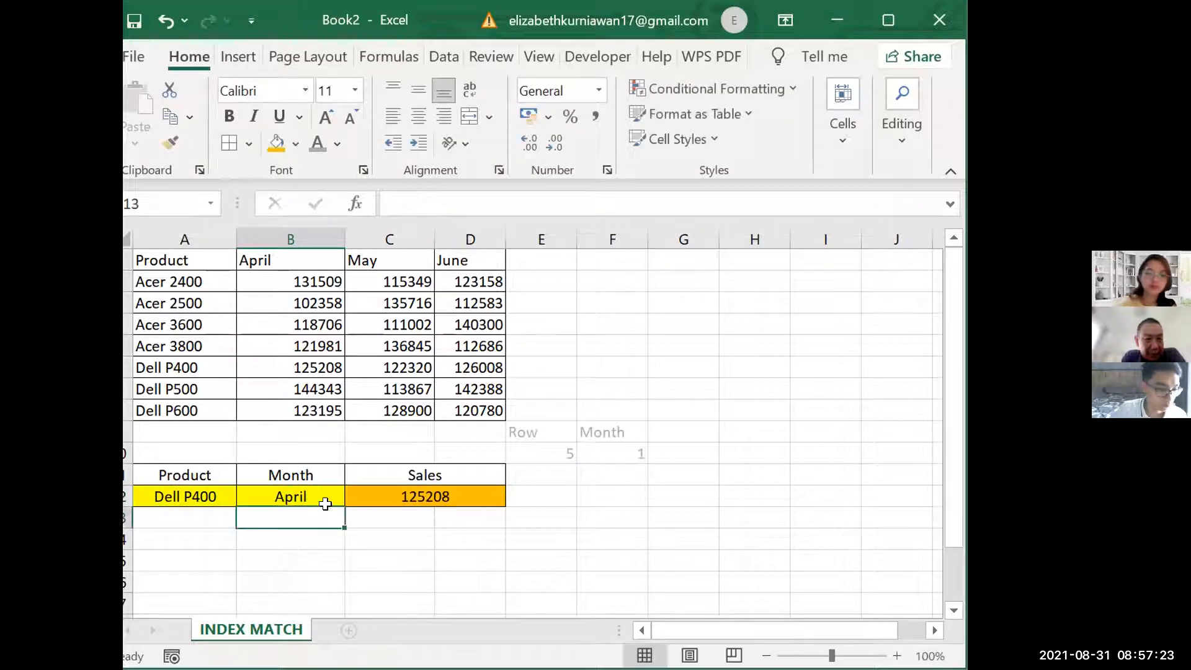
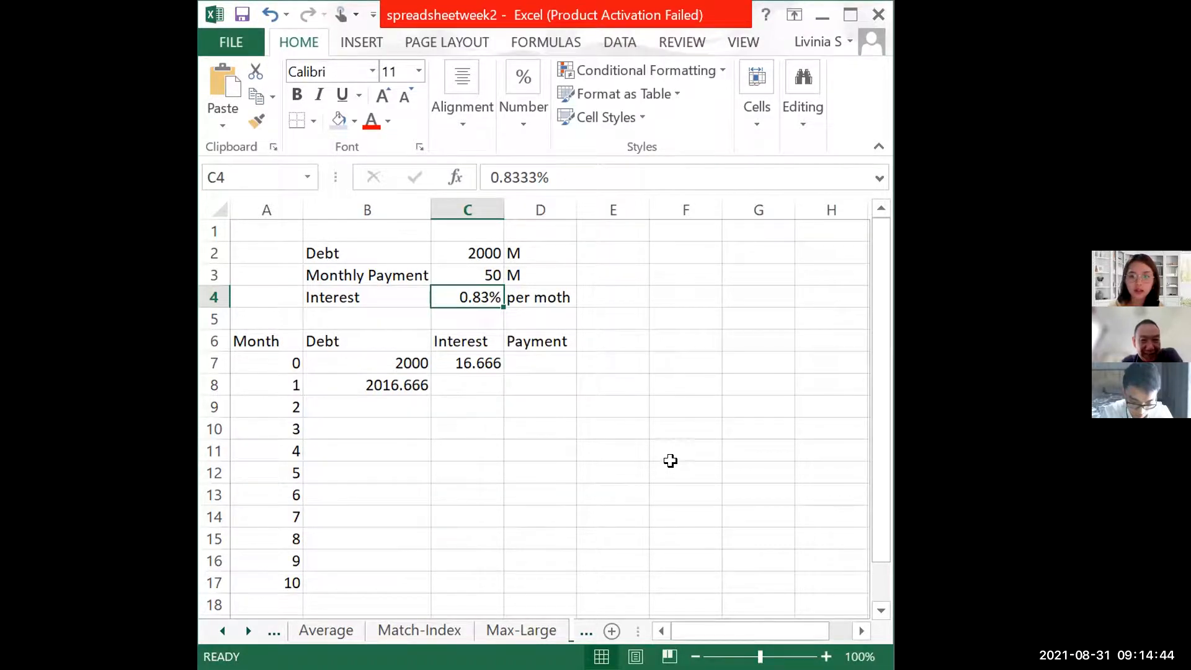
Open the Max-Large sheet of spreadsheetweek2 and check the arg rank max and LARGE formulas in F10 and F8
{"action": "left_click", "coordinate": [521, 630]}
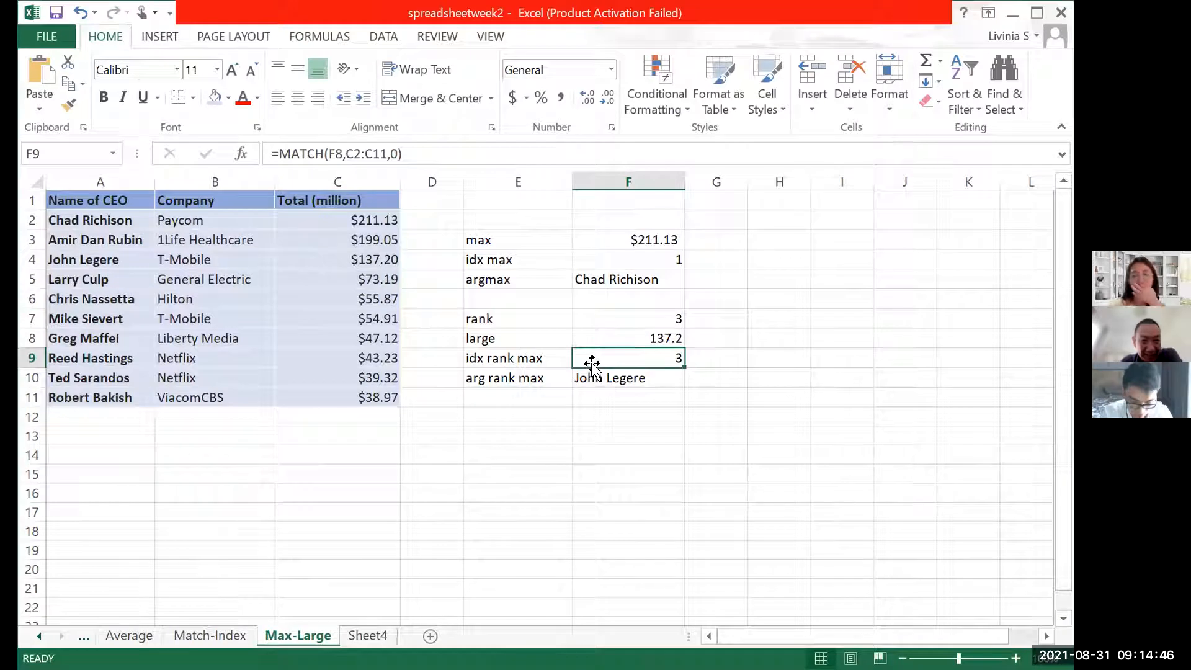
{"action": "left_click", "coordinate": [654, 374]}
{"action": "left_click", "coordinate": [652, 345]}
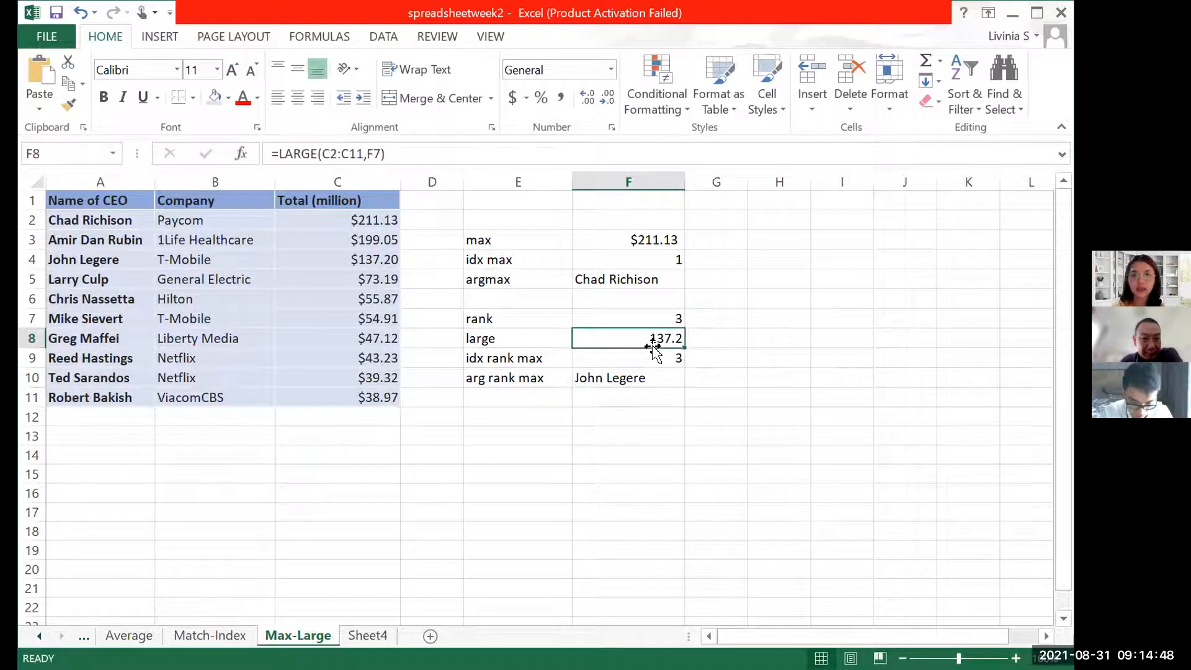
Set the rank in F7 to 5
{"action": "left_click", "coordinate": [669, 318]}
{"action": "double_click", "coordinate": [675, 318]}
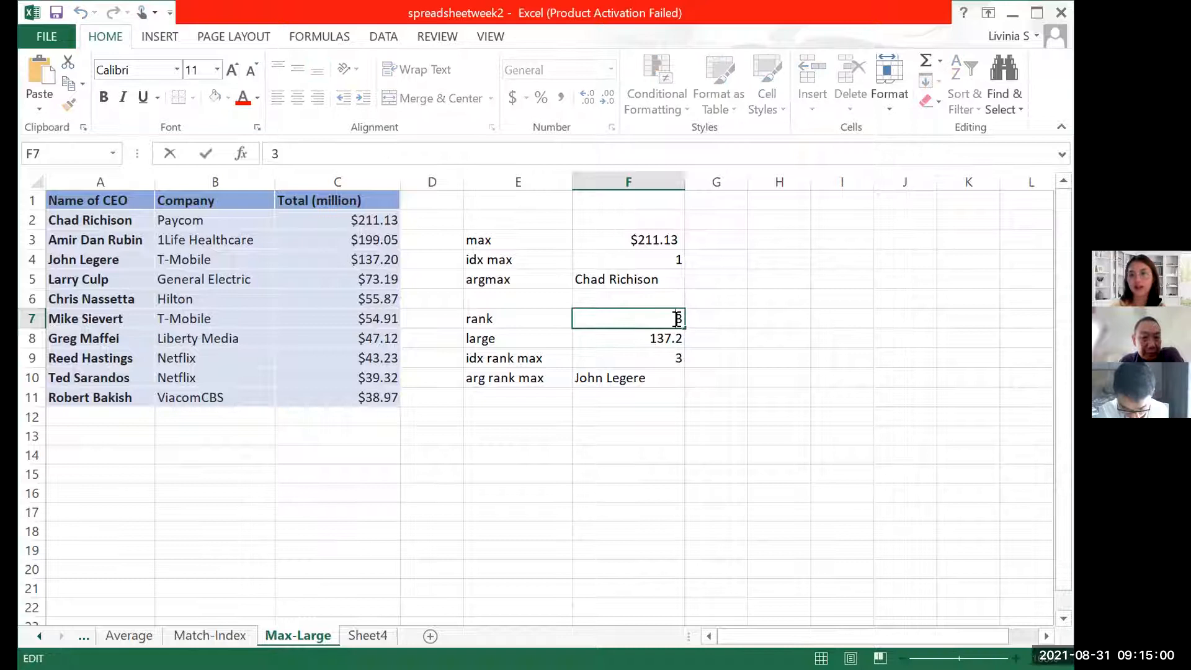
{"action": "double_click", "coordinate": [680, 319]}
{"action": "type", "text": "6"}
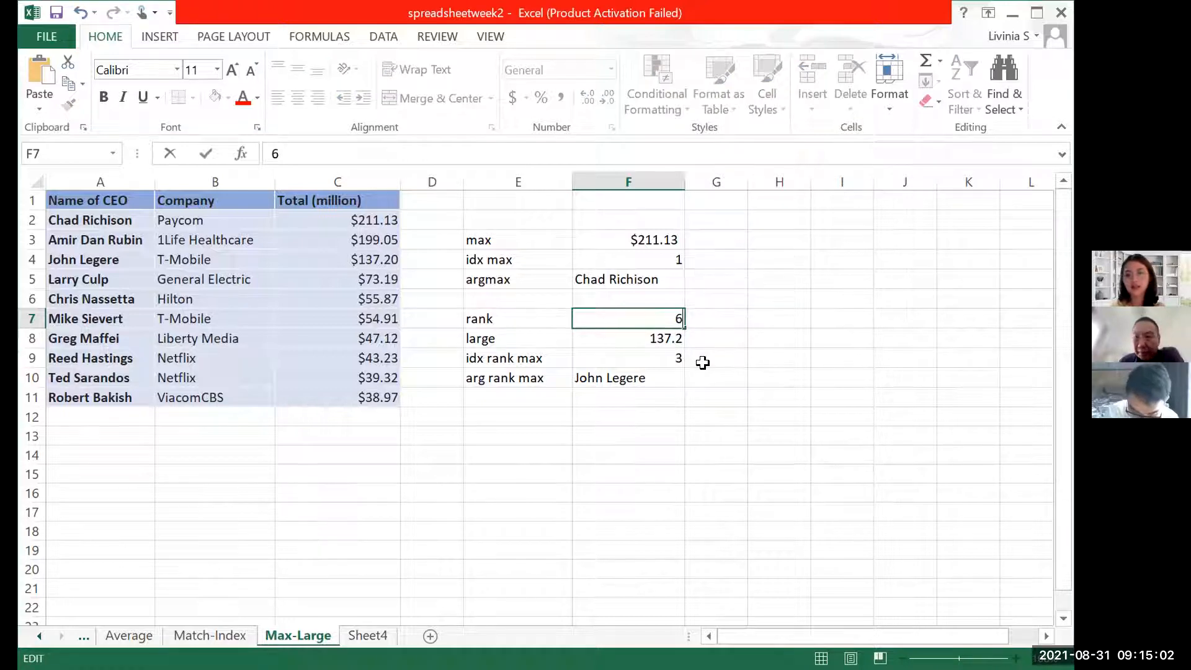
{"action": "key", "text": "BackSpace"}
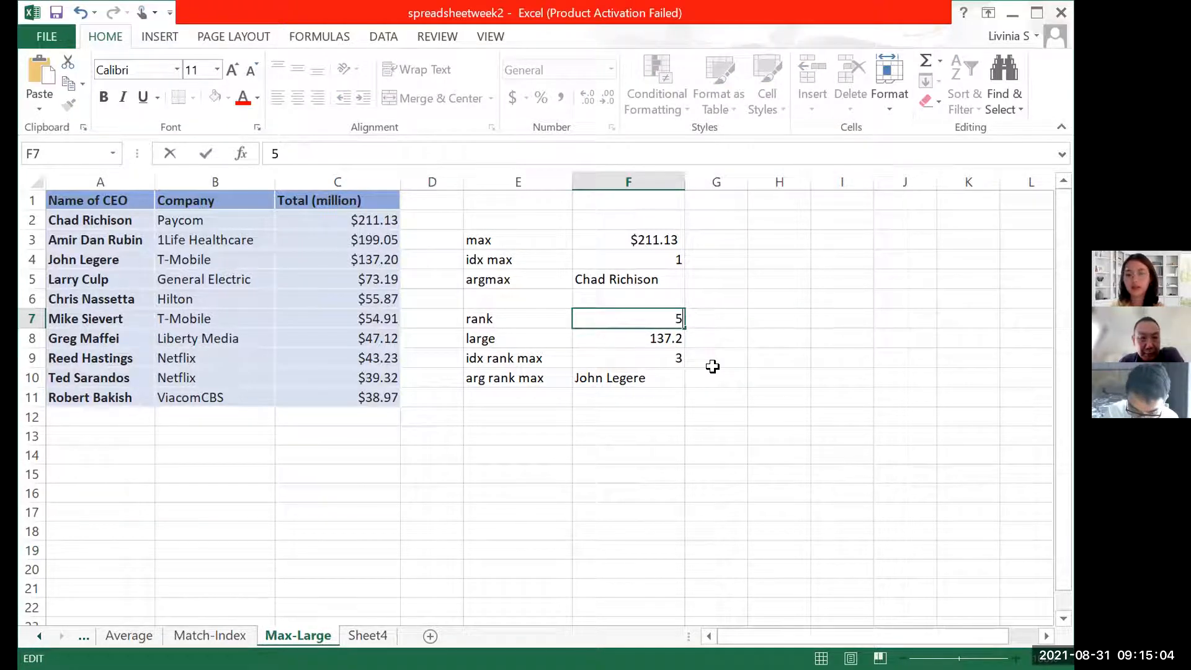
{"action": "key", "text": "Return"}
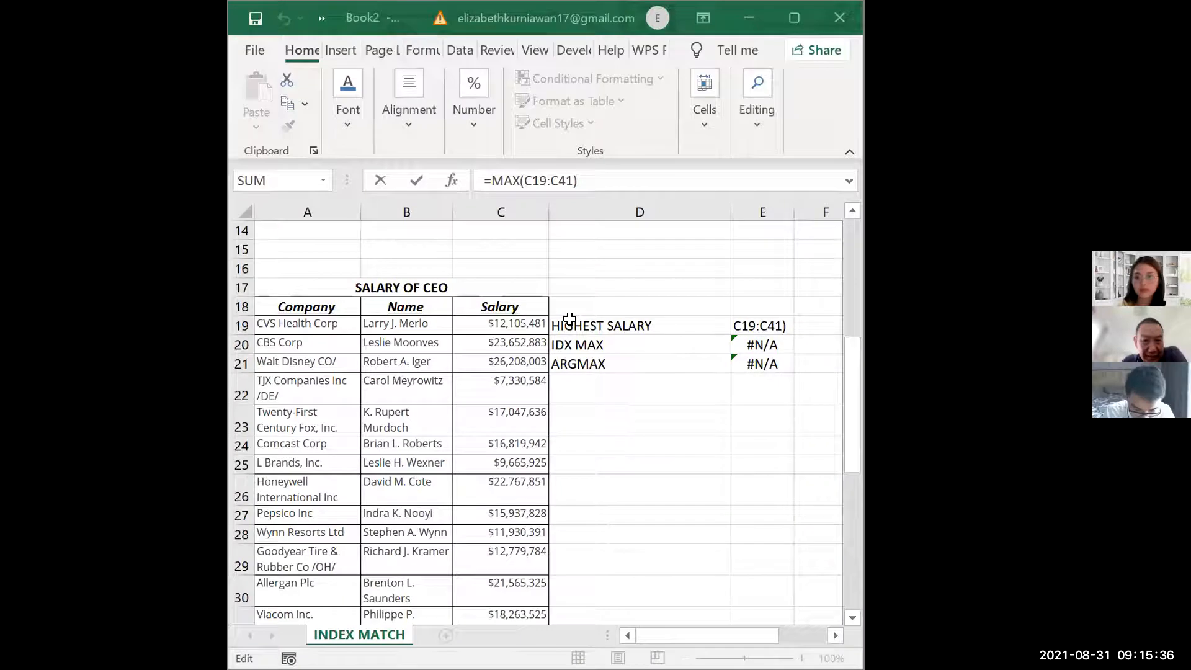
Compare the range of the highest salary formula in E19 with the extent of the CEO salary column
{"action": "left_click", "coordinate": [507, 425]}
{"action": "scroll", "coordinate": [507, 425], "scroll_direction": "down", "scroll_amount": 1}
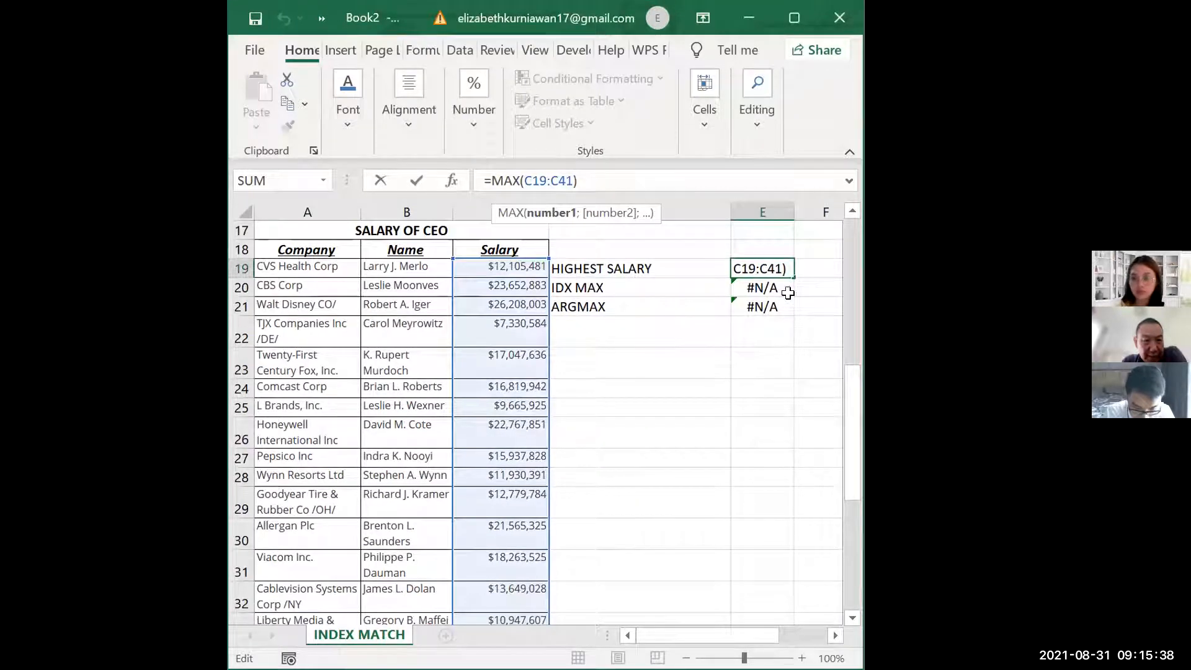
{"action": "left_click", "coordinate": [639, 365]}
{"action": "scroll", "coordinate": [486, 486], "scroll_direction": "down", "scroll_amount": 5}
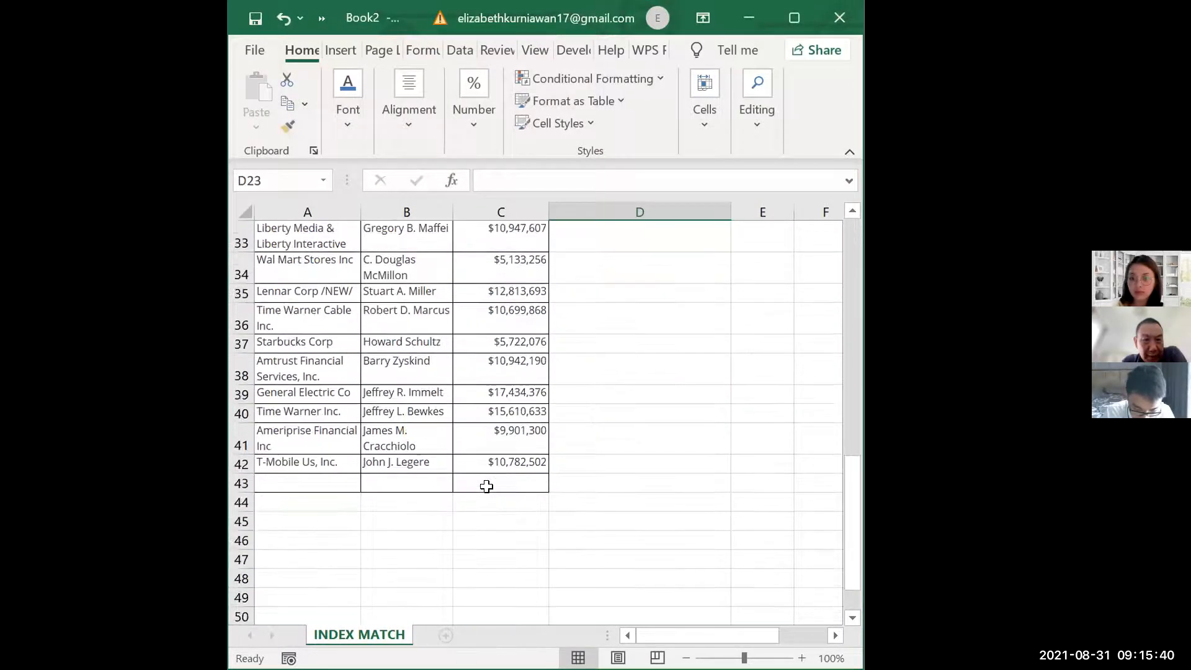
{"action": "scroll", "coordinate": [486, 486], "scroll_direction": "up", "scroll_amount": 4}
{"action": "scroll", "coordinate": [486, 486], "scroll_direction": "up", "scroll_amount": 5}
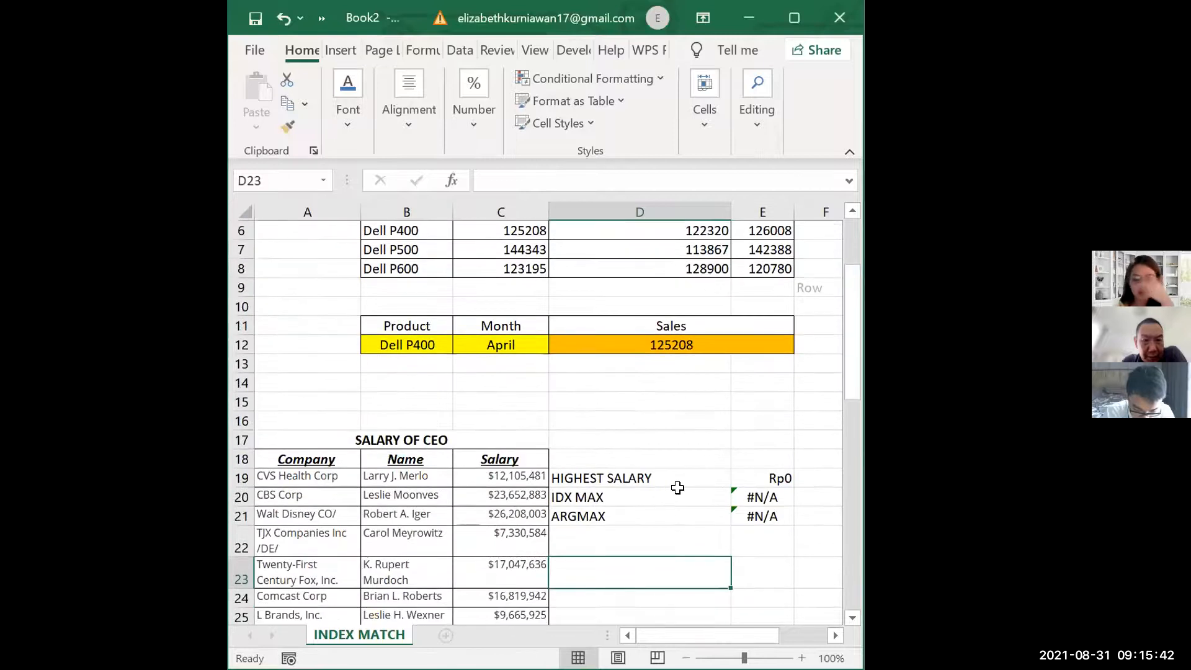
{"action": "left_click", "coordinate": [740, 475]}
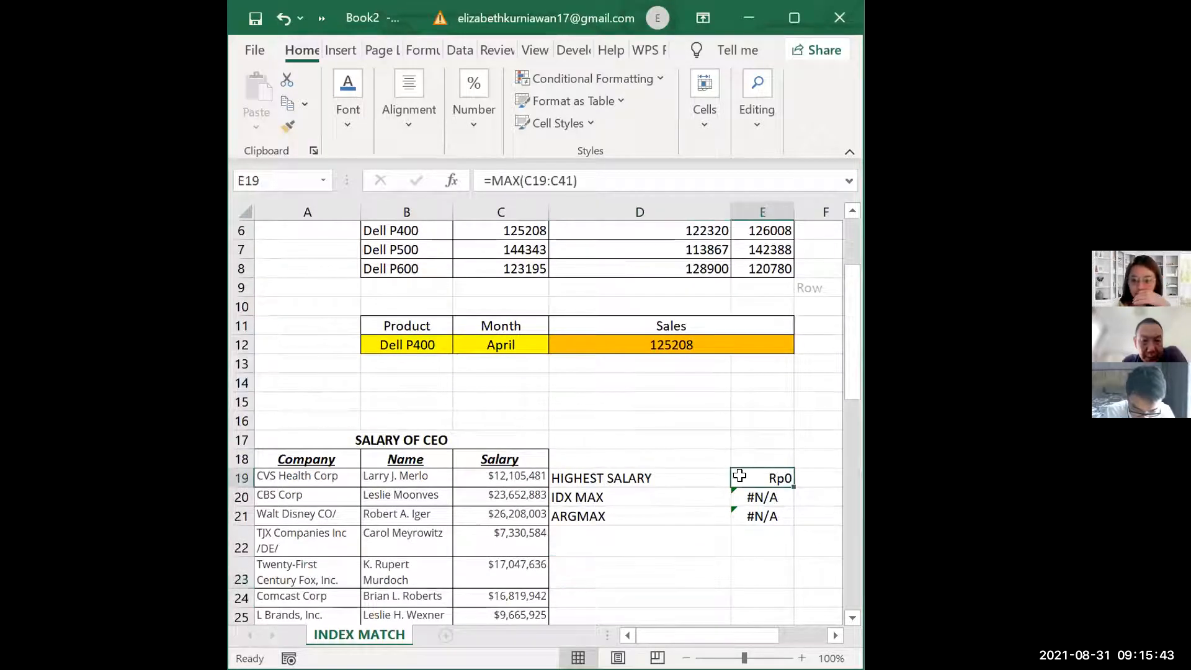
Check the salary entry in C19, the ARGMAX formula in E21 and the range used by the MAX formula in E19
{"action": "left_click", "coordinate": [532, 483]}
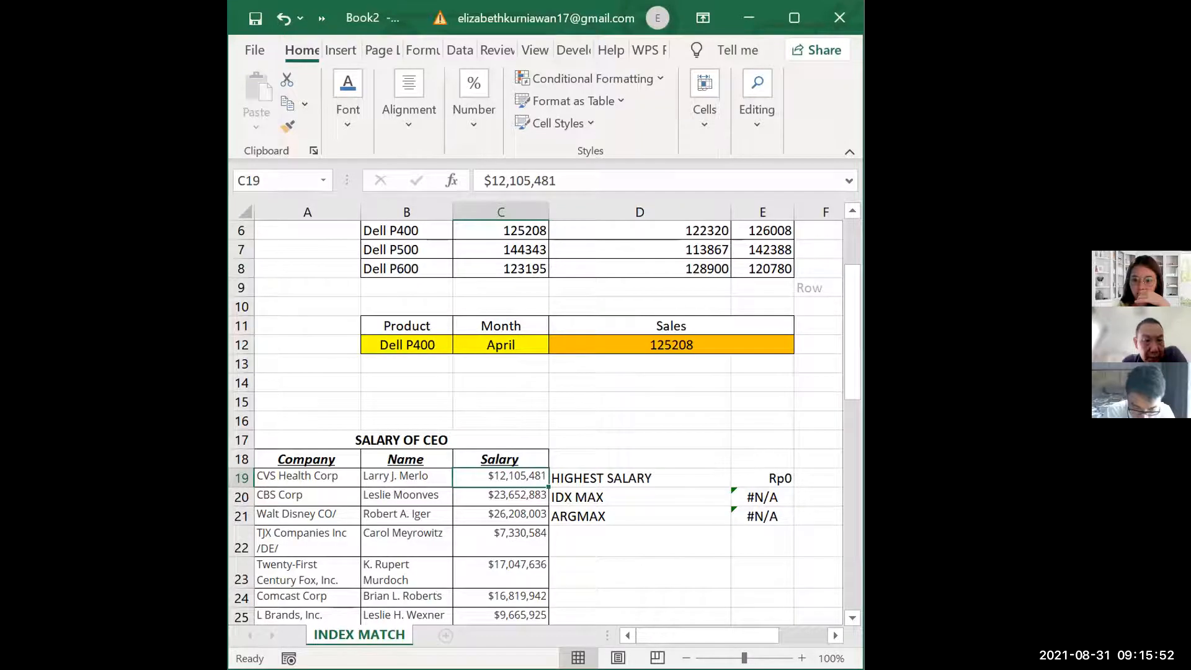
{"action": "scroll", "coordinate": [320, 334], "scroll_direction": "down", "scroll_amount": 2}
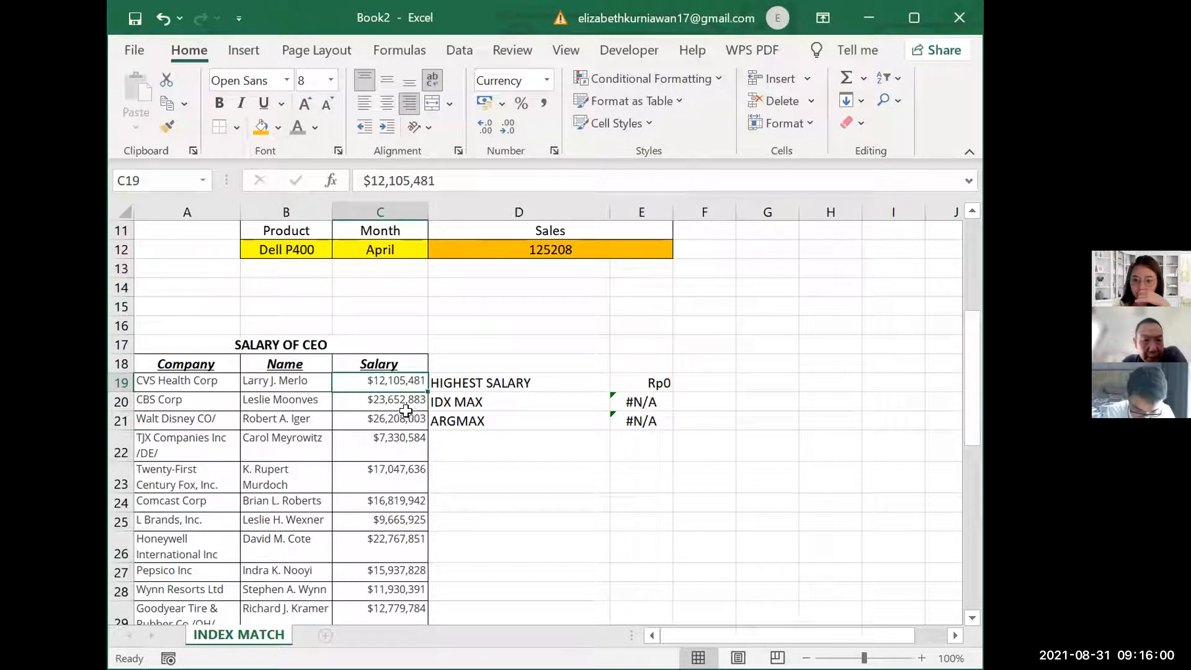
{"action": "left_click", "coordinate": [640, 420]}
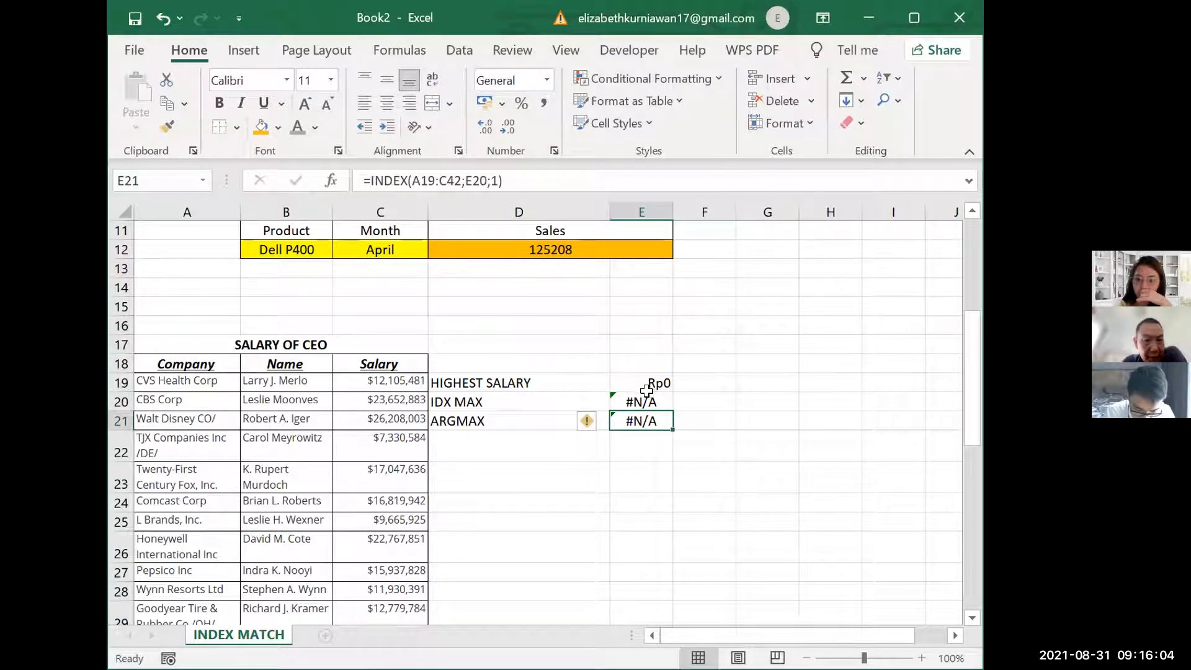
{"action": "left_click", "coordinate": [645, 385]}
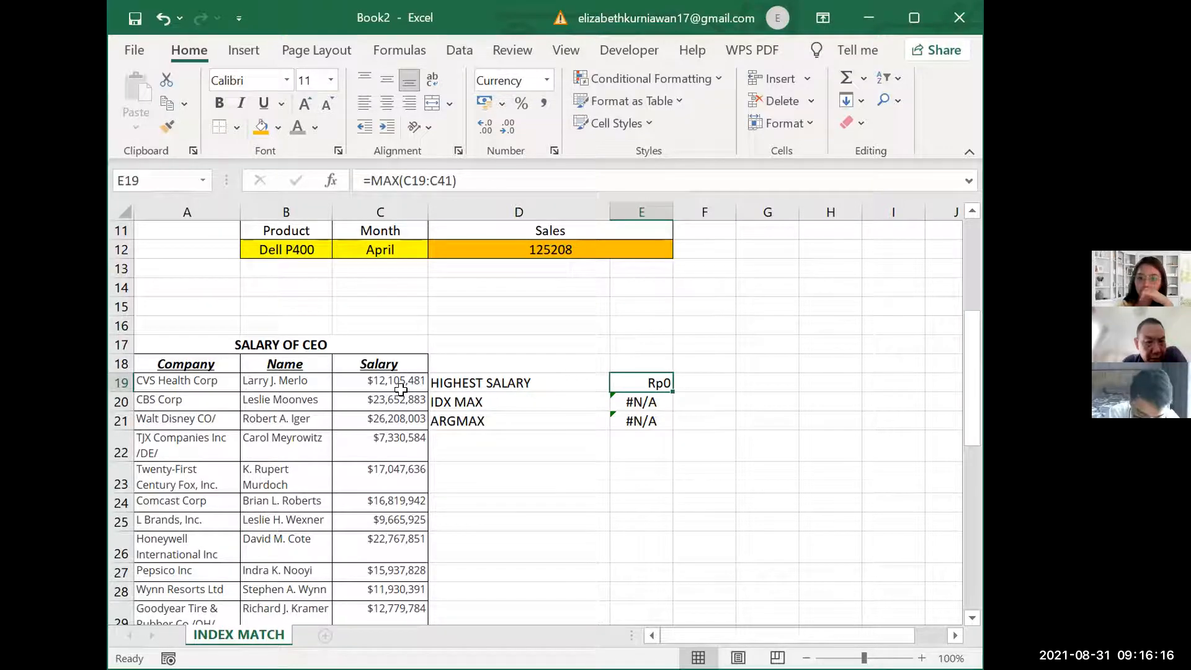
{"action": "scroll", "coordinate": [400, 389], "scroll_direction": "down", "scroll_amount": 1}
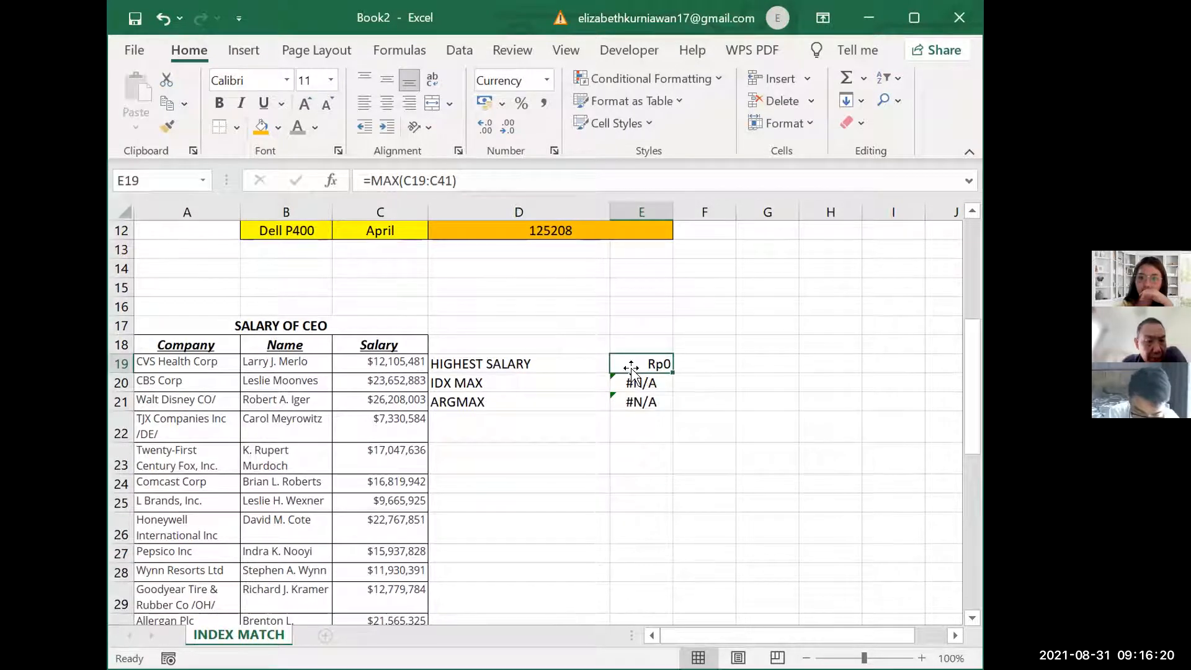
{"action": "left_click", "coordinate": [452, 180]}
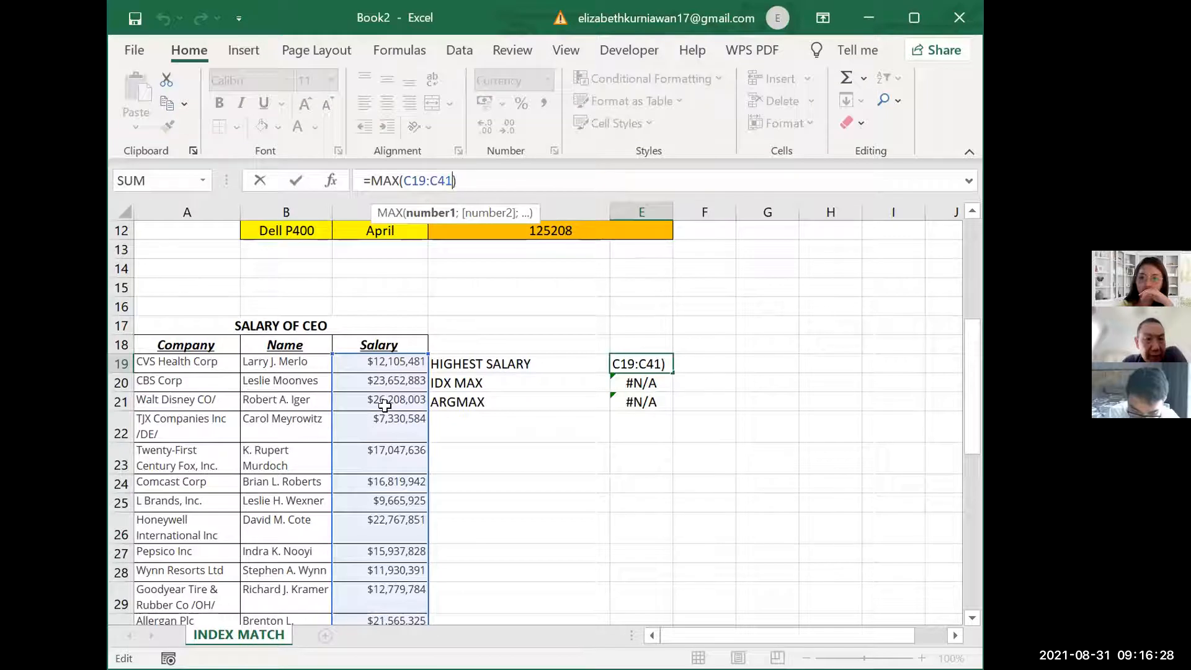
Apply the Number format to the salary range C19:C43
{"action": "left_click", "coordinate": [383, 402]}
{"action": "left_click_drag", "start_coordinate": [381, 371], "coordinate": [385, 597]}
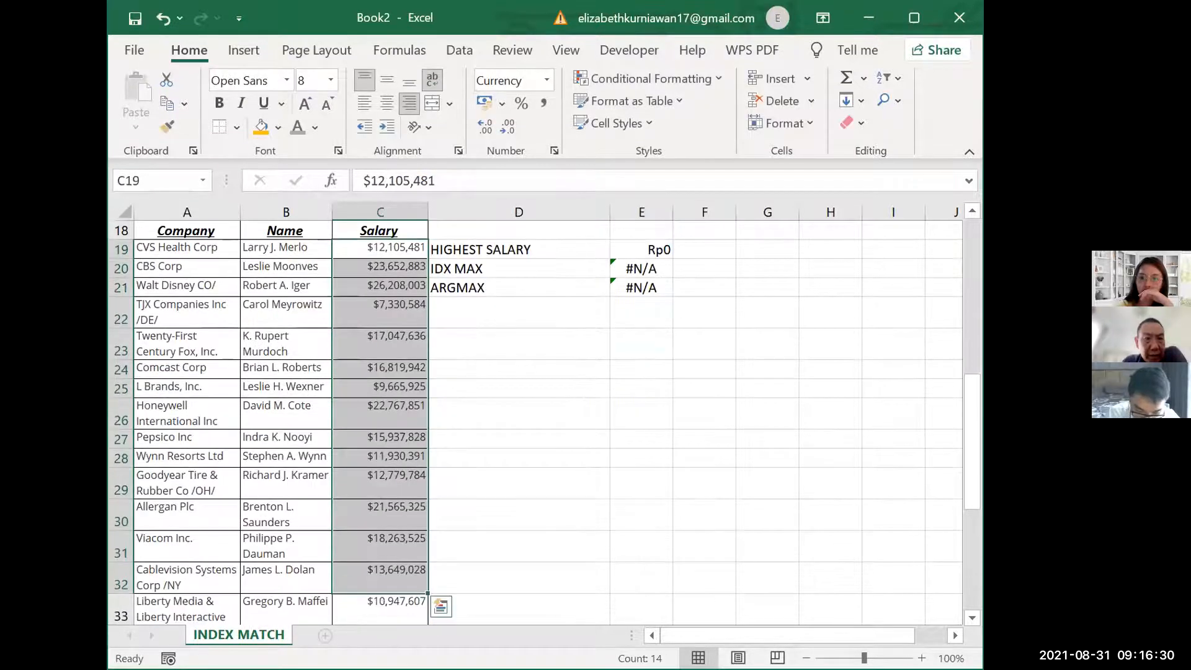
{"action": "left_click", "coordinate": [380, 287]}
{"action": "left_click_drag", "start_coordinate": [380, 247], "coordinate": [380, 614]}
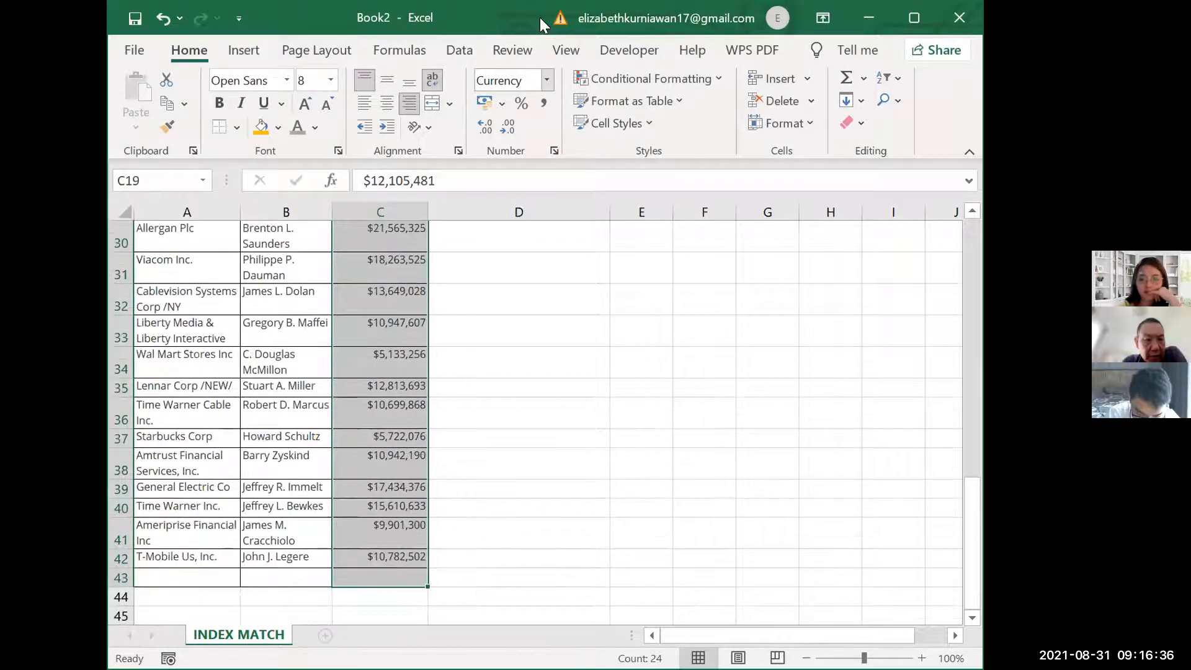
{"action": "left_click", "coordinate": [547, 80]}
{"action": "left_click", "coordinate": [532, 169]}
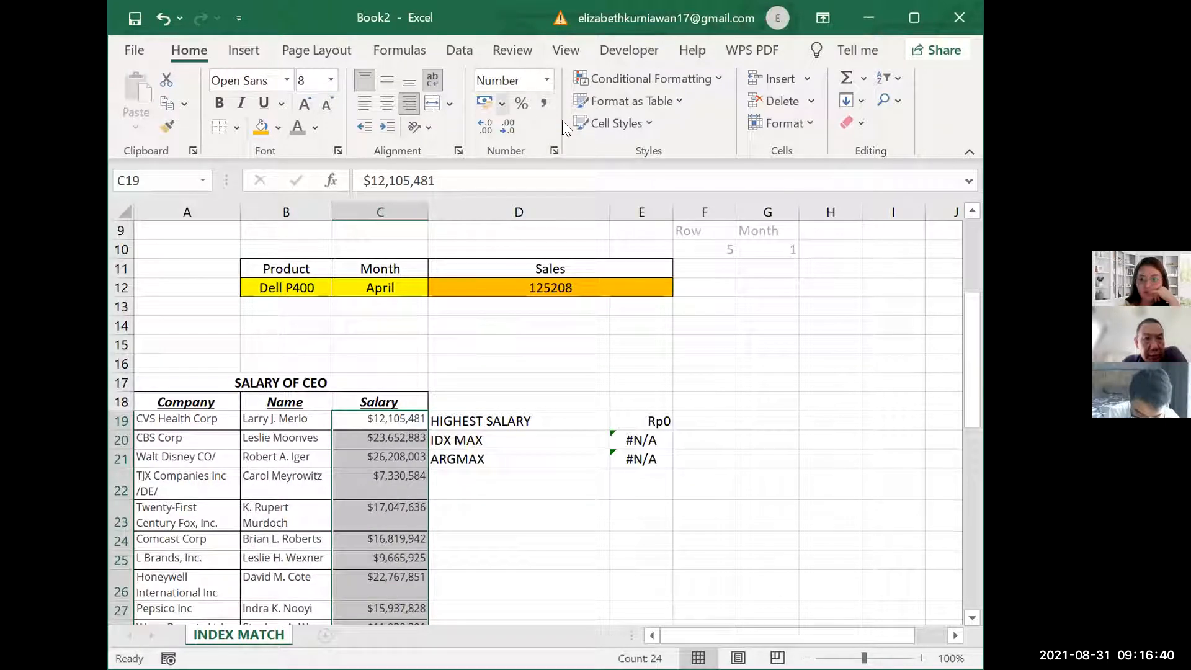
Try the $ English (United States) accounting format on the salary range, and set it back to Number
{"action": "left_click", "coordinate": [502, 104]}
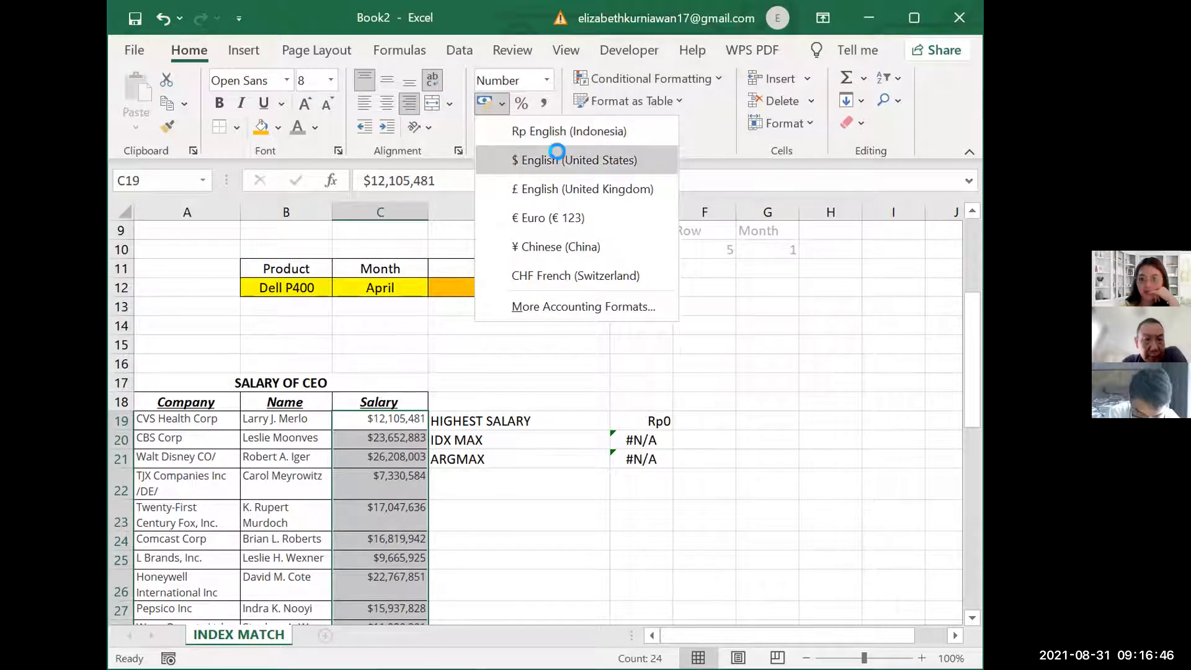
{"action": "left_click", "coordinate": [558, 152]}
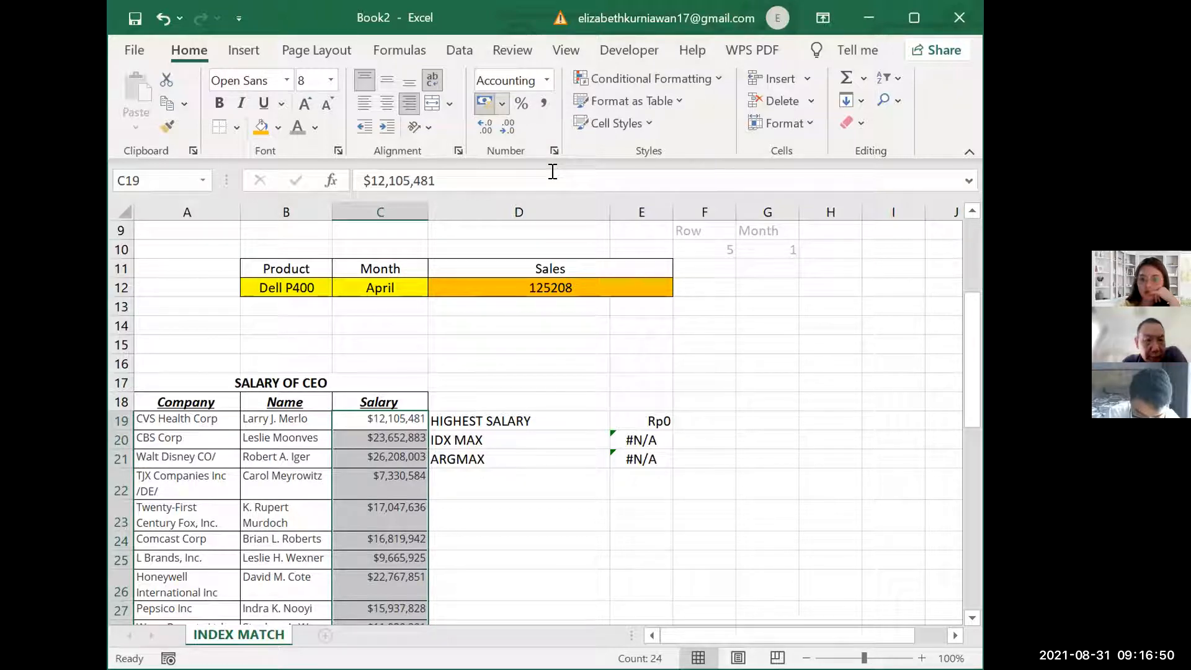
{"action": "left_click", "coordinate": [546, 80]}
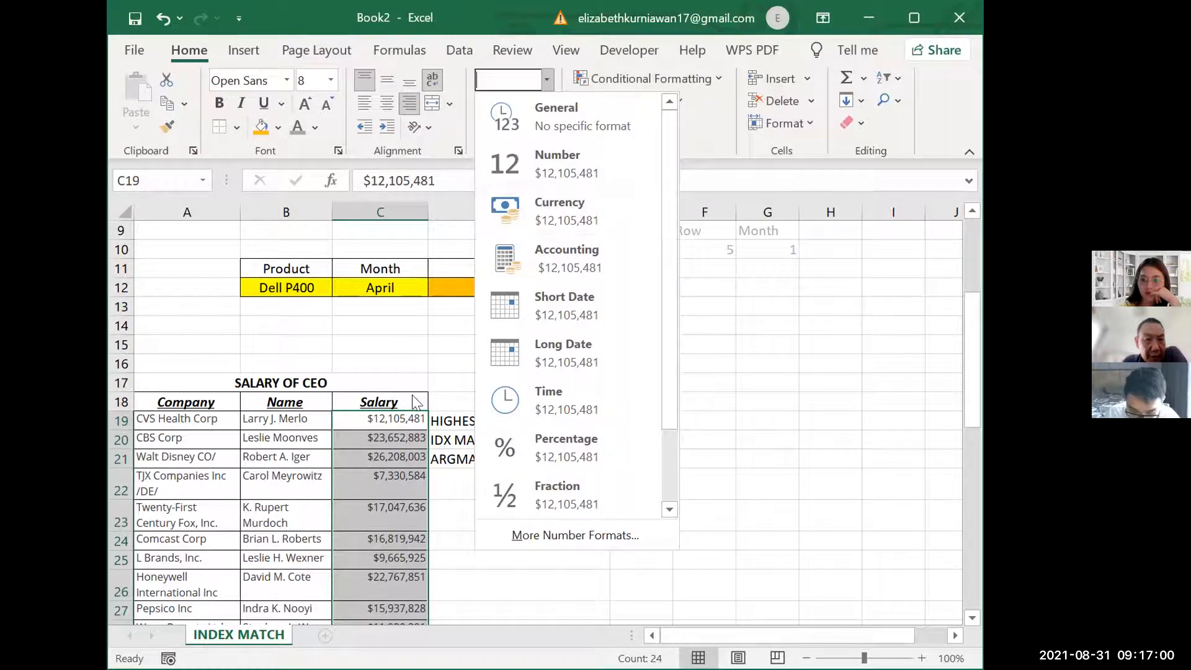
{"action": "left_click", "coordinate": [413, 420]}
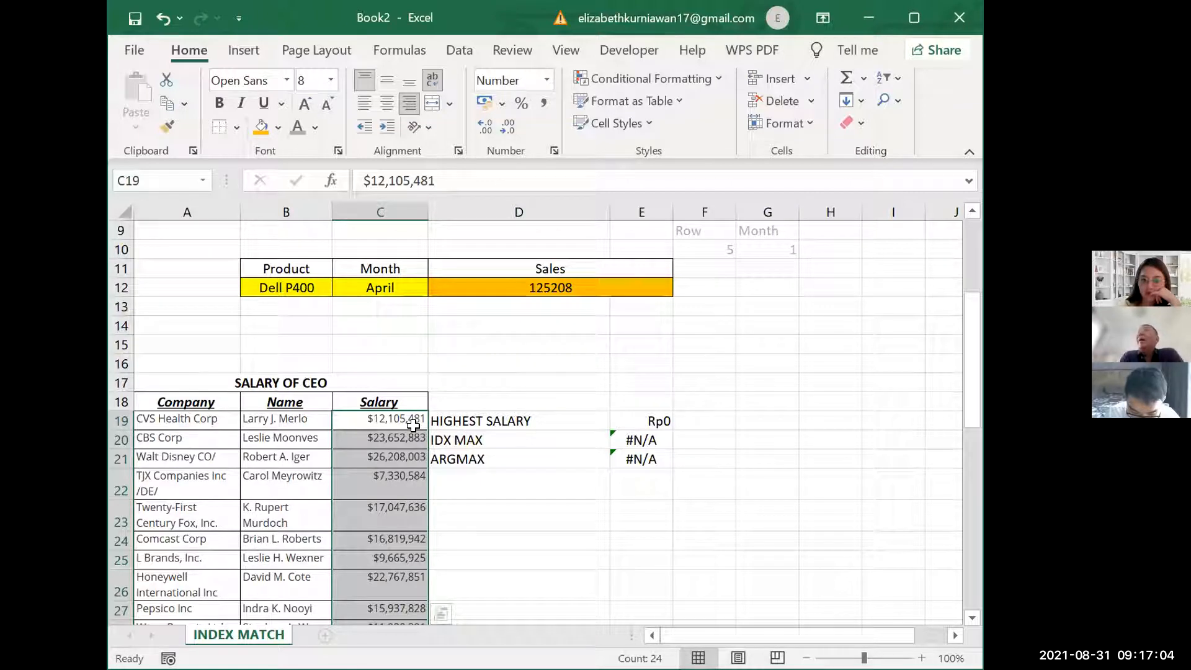
Copy the salary range C19:C43 and paste it back in place as values
{"action": "key", "text": "ctrl+c"}
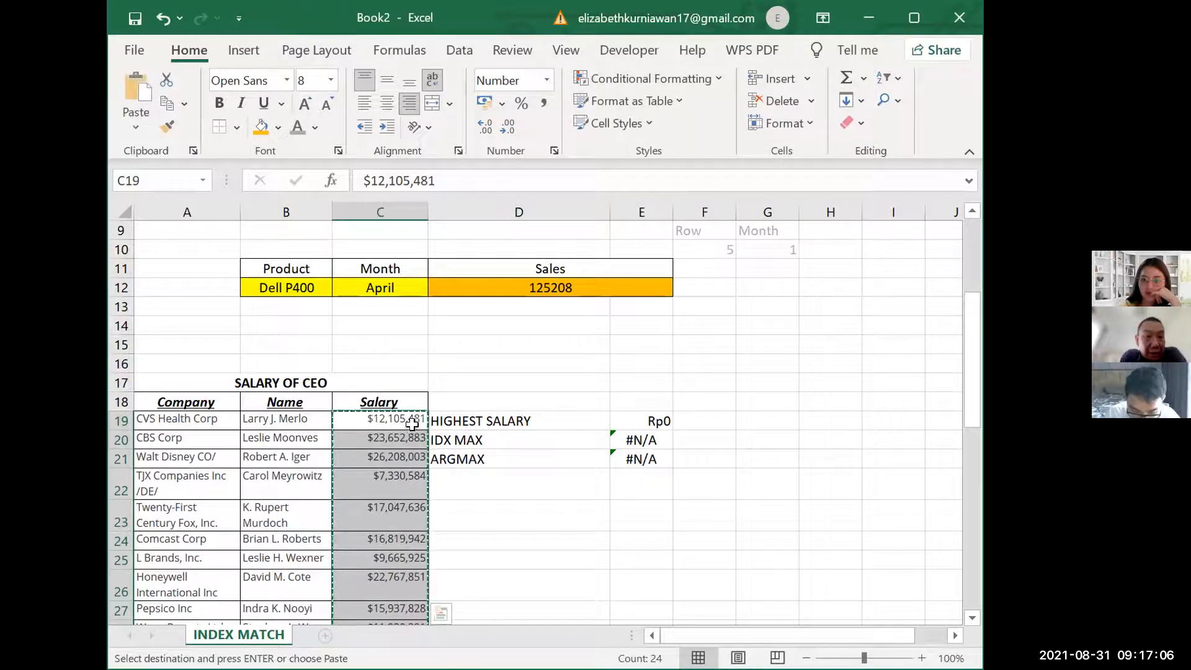
{"action": "left_click", "coordinate": [409, 422]}
{"action": "key", "text": "ctrl+v"}
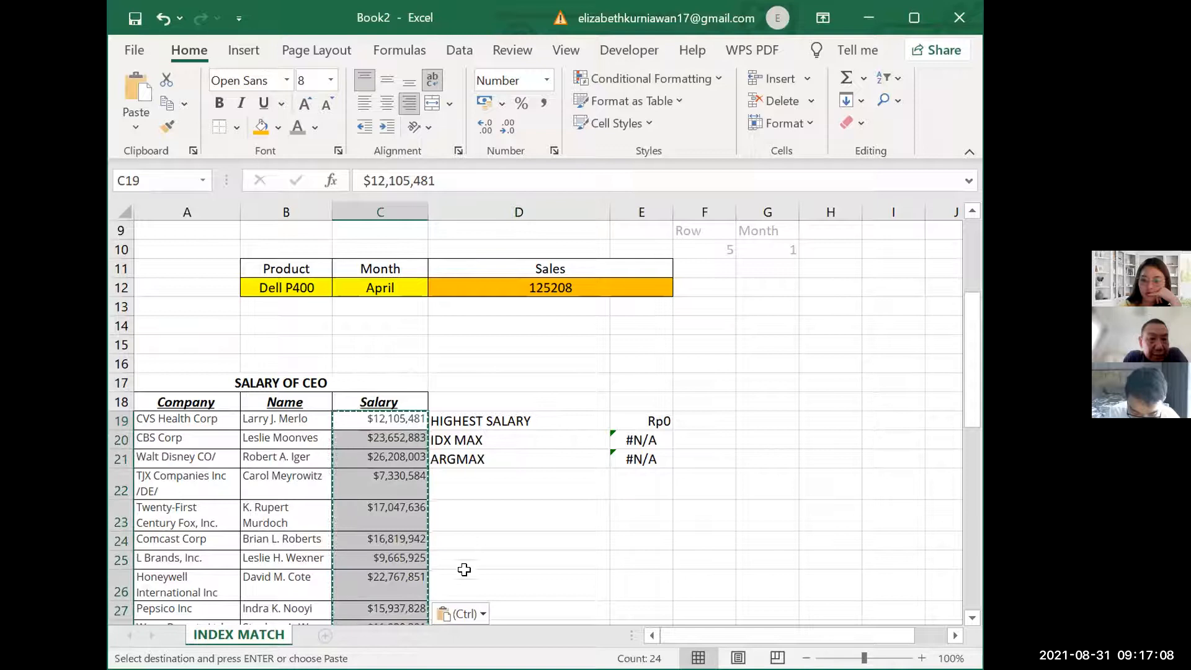
{"action": "left_click", "coordinate": [469, 616]}
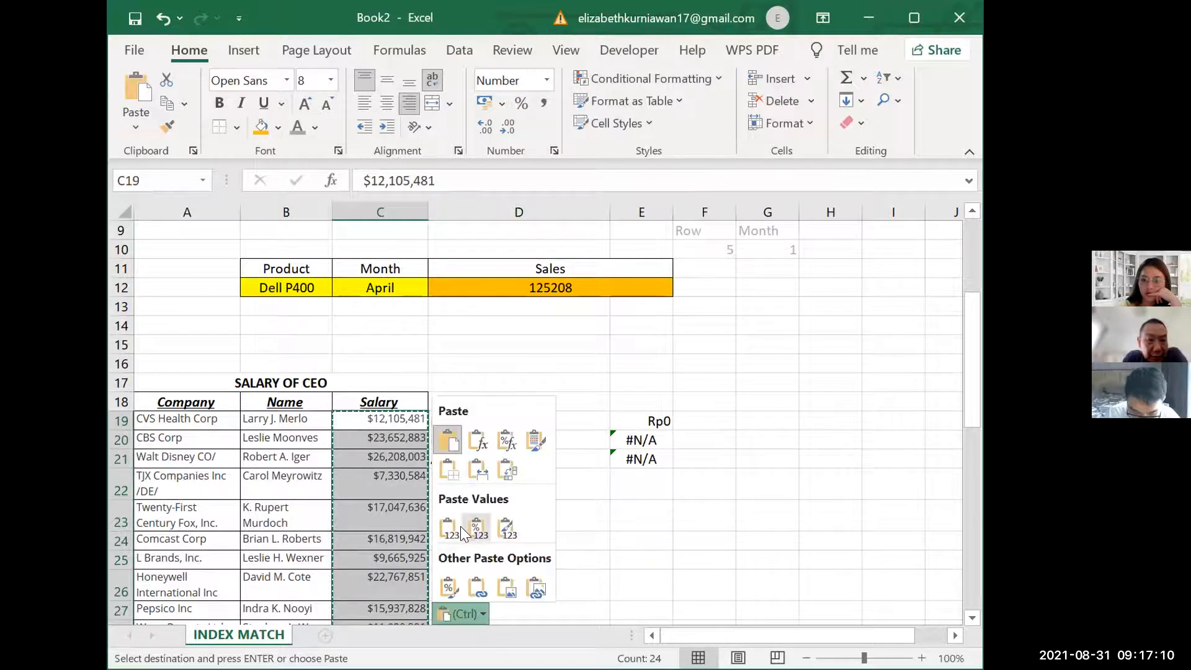
{"action": "left_click", "coordinate": [477, 527]}
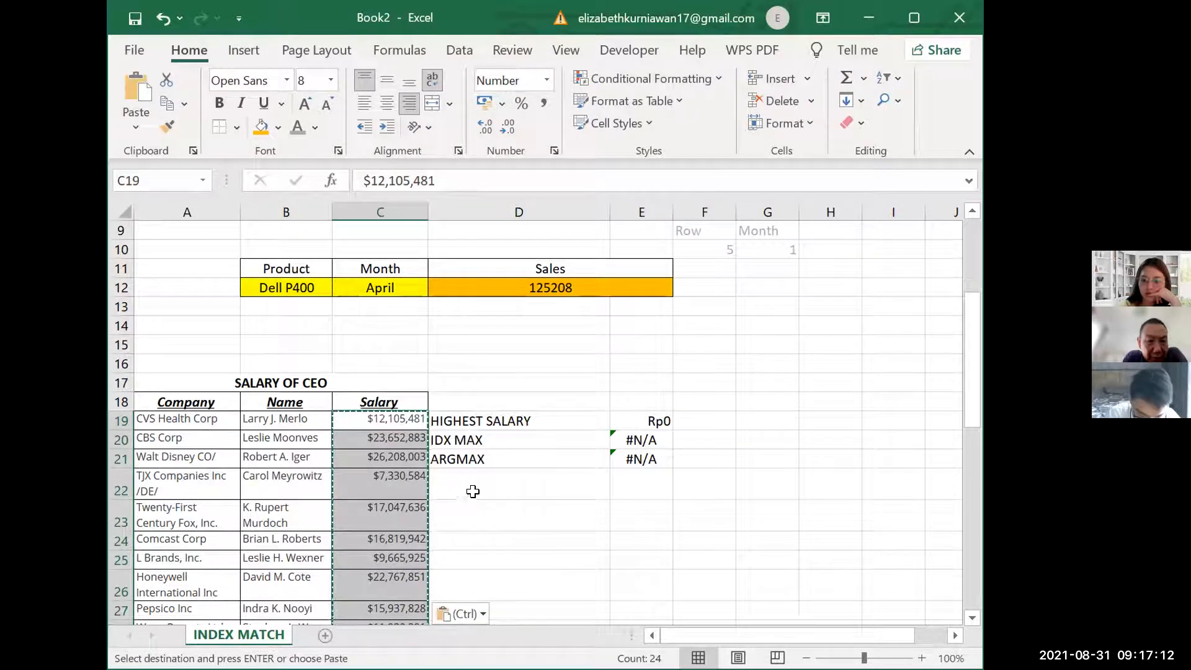
{"action": "left_click", "coordinate": [457, 616]}
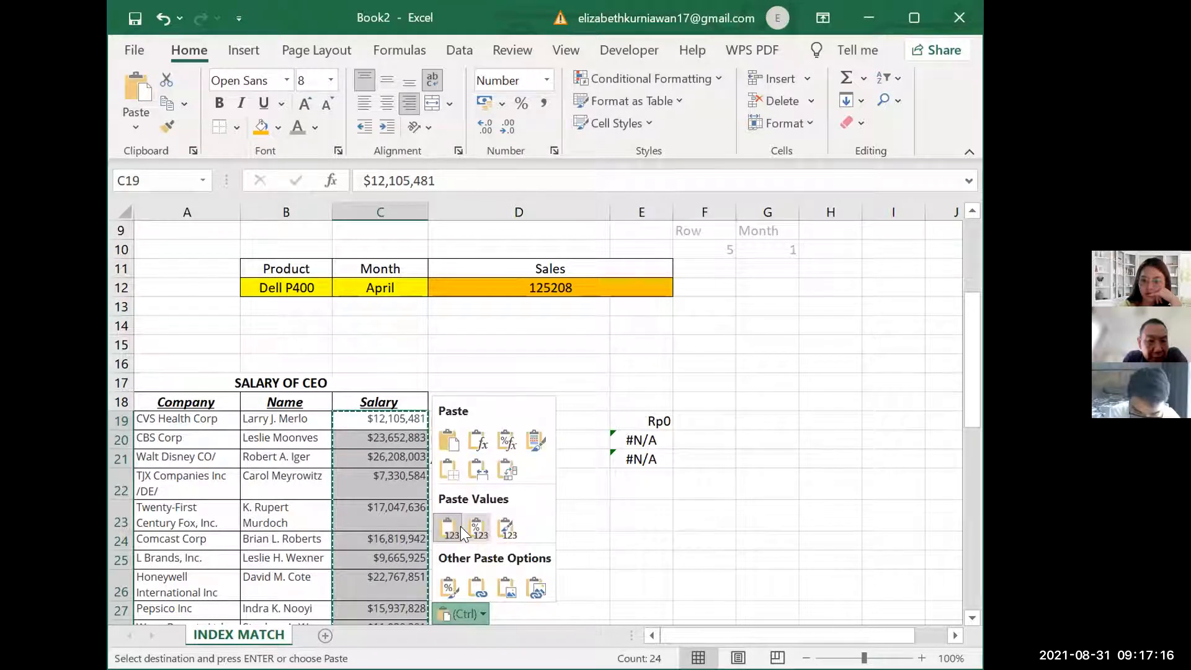
{"action": "left_click", "coordinate": [432, 511]}
Check the stored contents of the salary cells C27, C21 and C19
{"action": "scroll", "coordinate": [432, 512], "scroll_direction": "down", "scroll_amount": 2}
{"action": "left_click", "coordinate": [411, 471]}
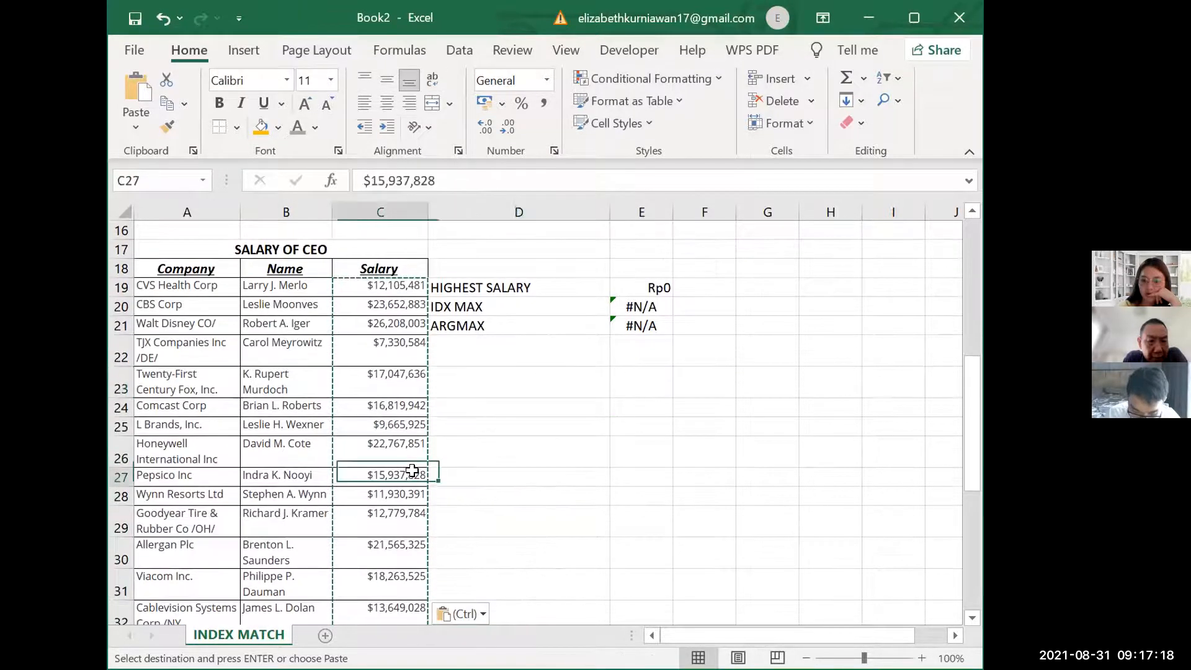
{"action": "left_click", "coordinate": [391, 326]}
{"action": "scroll", "coordinate": [388, 330], "scroll_direction": "down", "scroll_amount": 1}
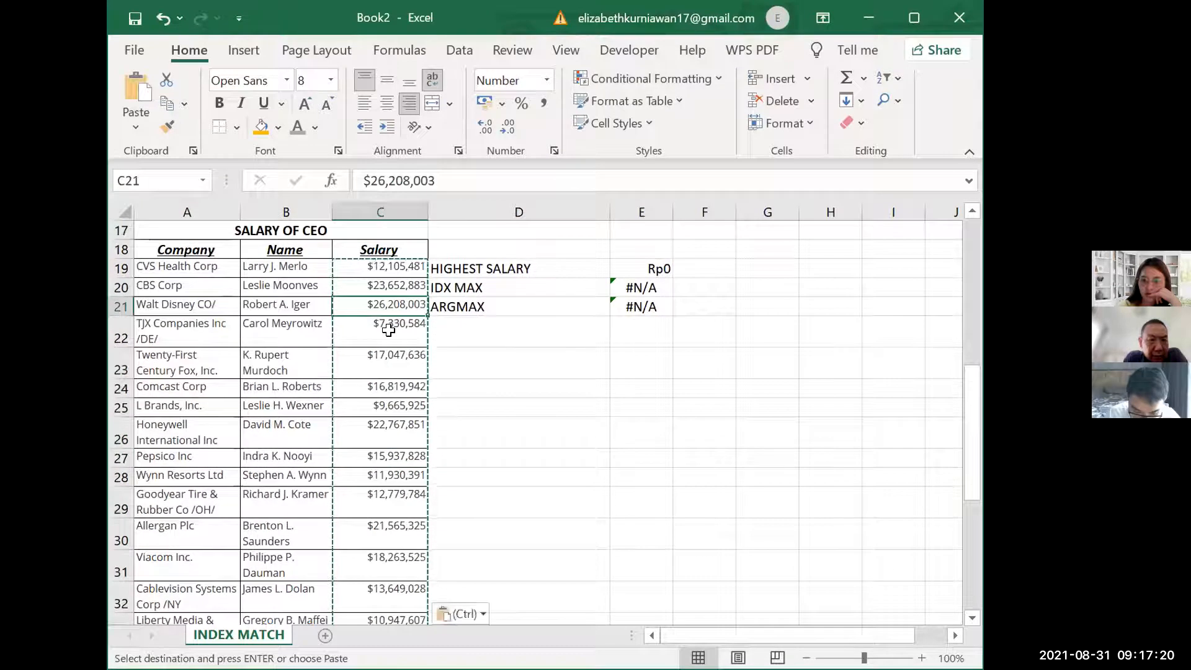
{"action": "scroll", "coordinate": [388, 330], "scroll_direction": "up", "scroll_amount": 2}
{"action": "left_click", "coordinate": [395, 305]}
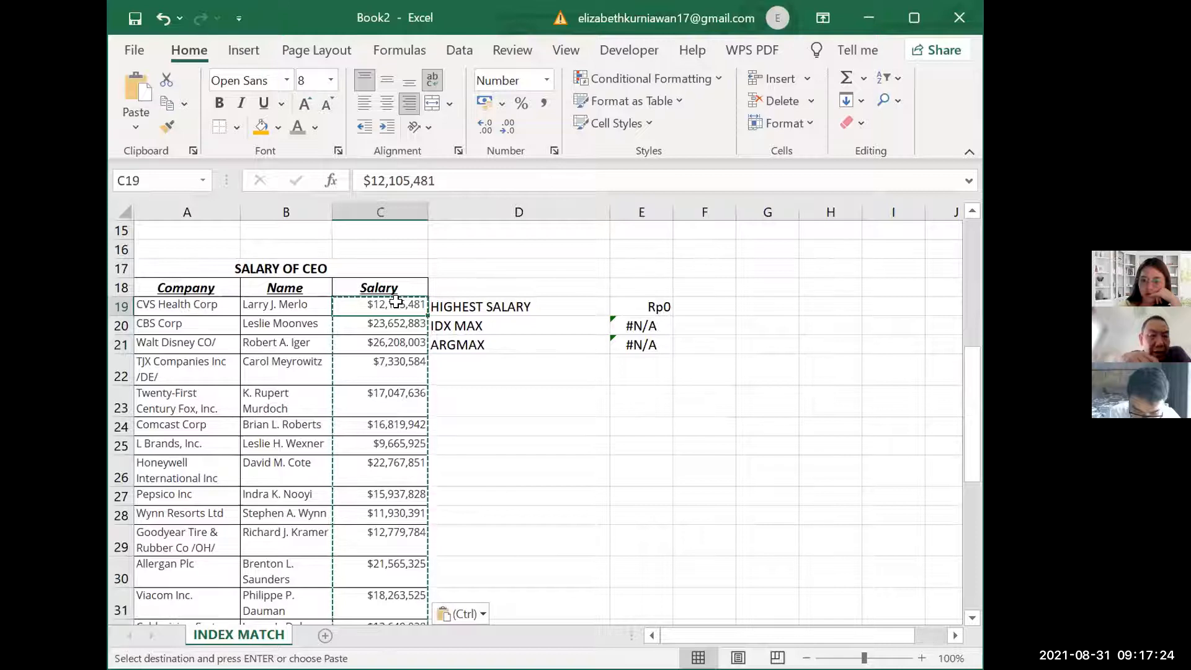
{"action": "type", "text": "="}
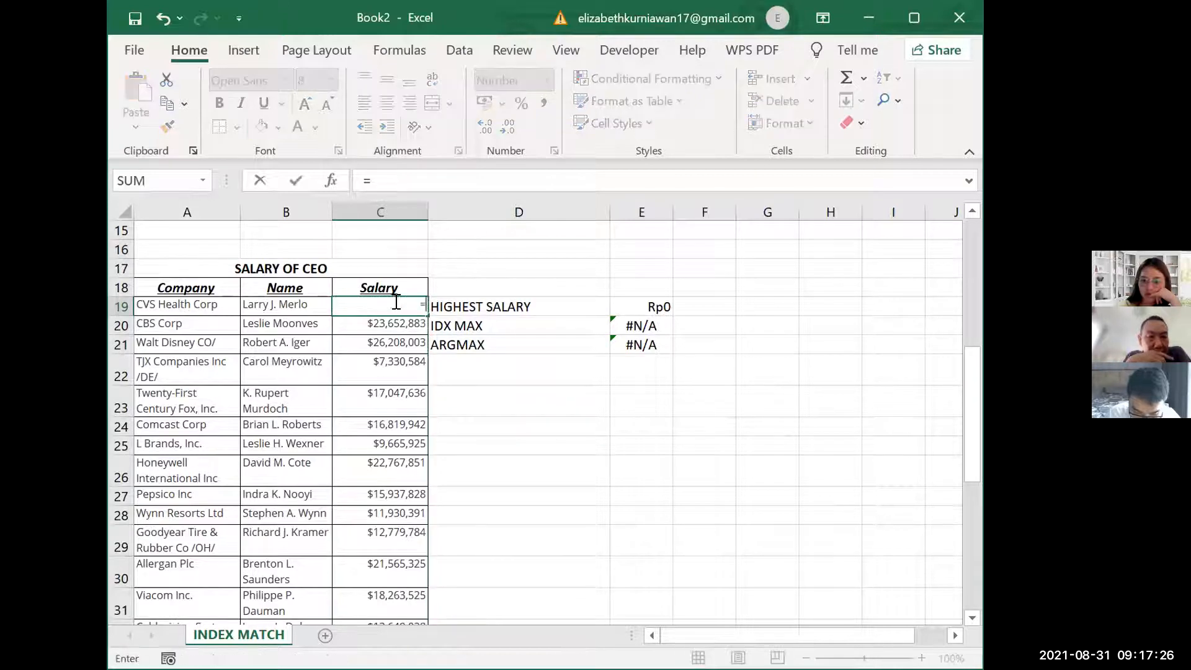
{"action": "key", "text": "ctrl+z"}
{"action": "left_click", "coordinate": [438, 307]}
{"action": "left_click_drag", "start_coordinate": [397, 305], "coordinate": [409, 605]}
Remove the dollar sign from the salaries in C19 and C20, and recheck the highest salary in E19
{"action": "left_click", "coordinate": [368, 302]}
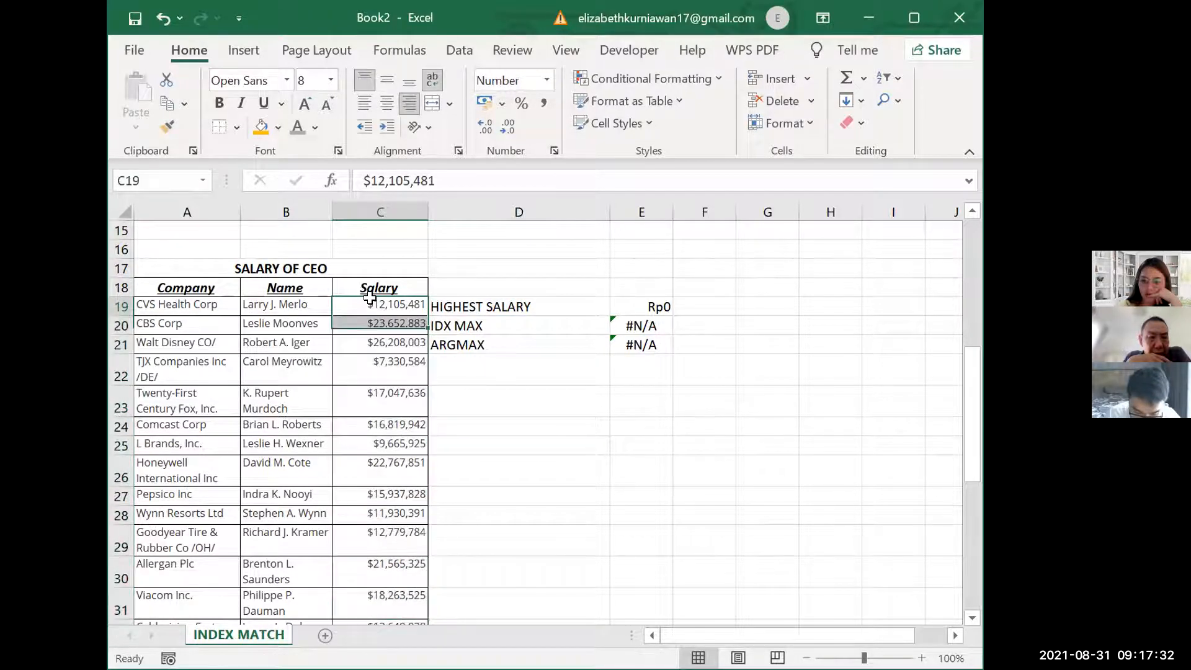
{"action": "left_click", "coordinate": [368, 176]}
{"action": "key", "text": "BackSpace"}
{"action": "key", "text": "Return"}
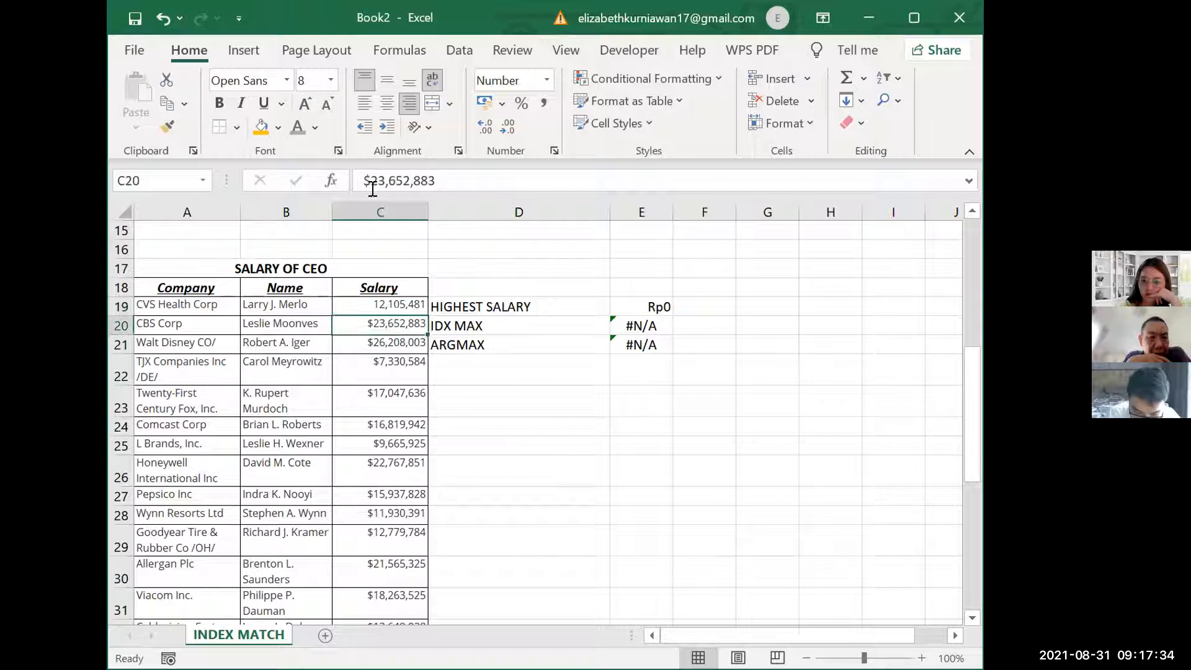
{"action": "left_click", "coordinate": [369, 181]}
{"action": "key", "text": "BackSpace"}
{"action": "key", "text": "Return"}
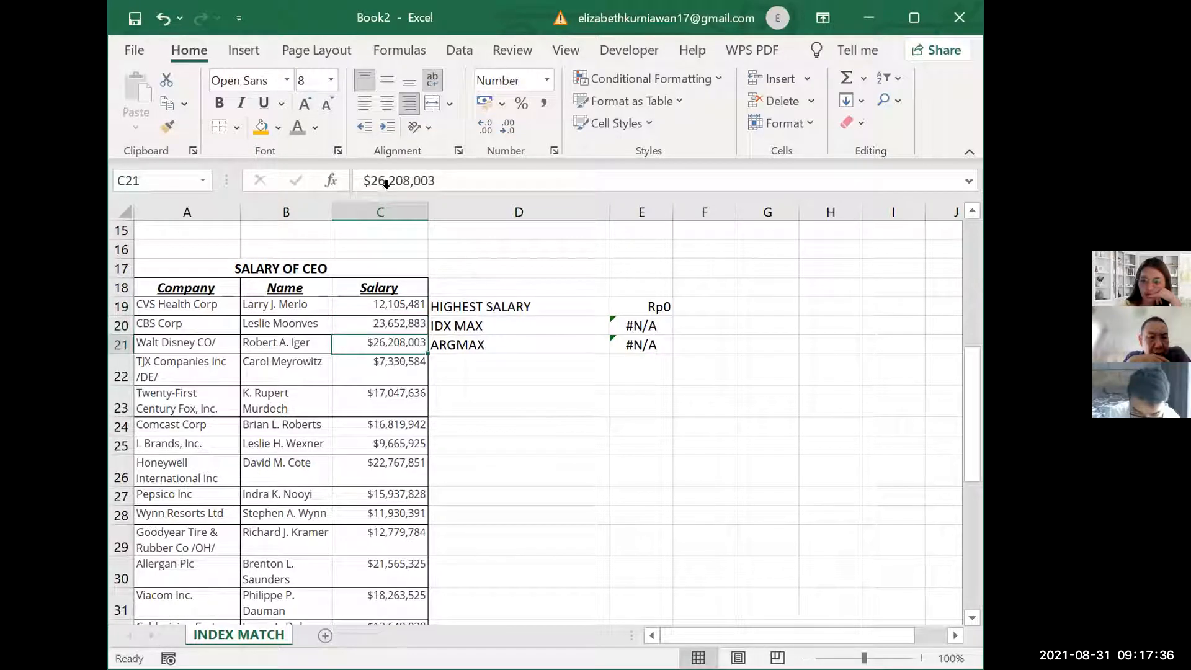
{"action": "left_click", "coordinate": [642, 312]}
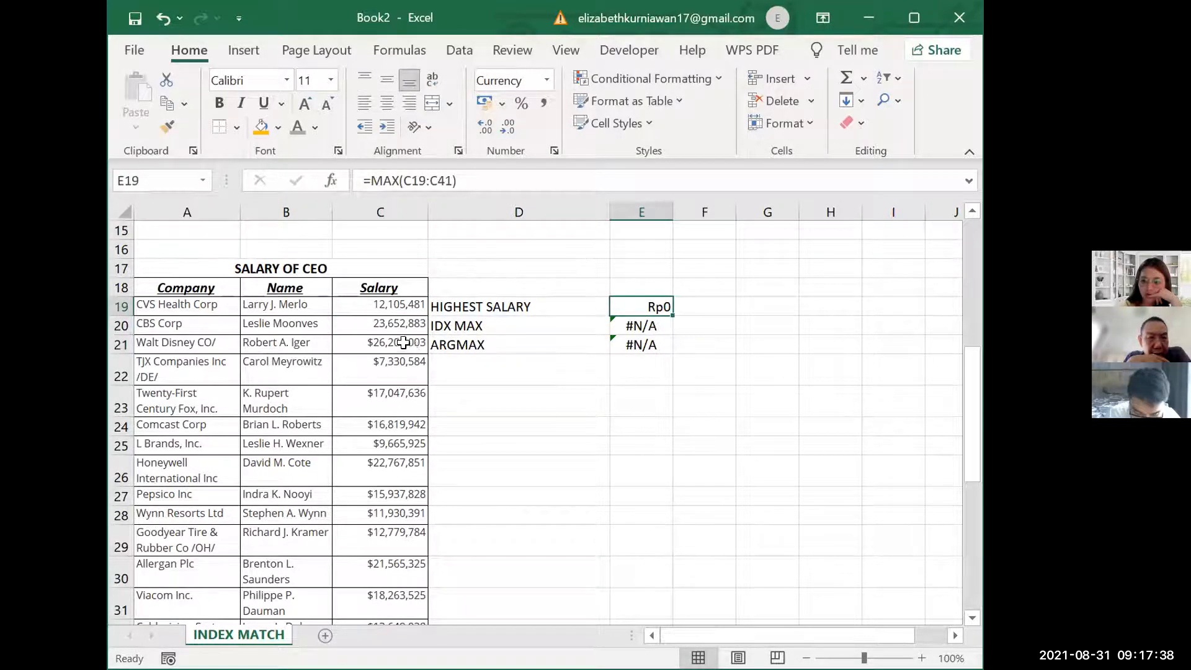
{"action": "left_click", "coordinate": [402, 345]}
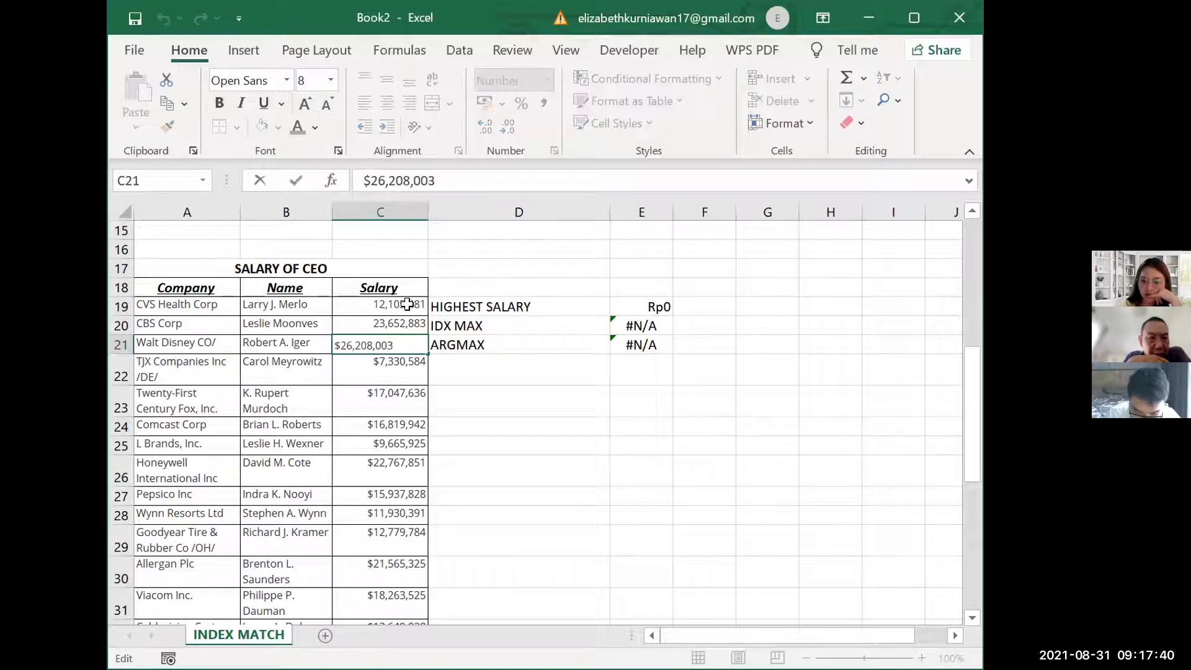
Replace the CVS Health Corp salary in C19 with the formula =RANDBETWEEN(1000000;6000000)
{"action": "left_click", "coordinate": [406, 305]}
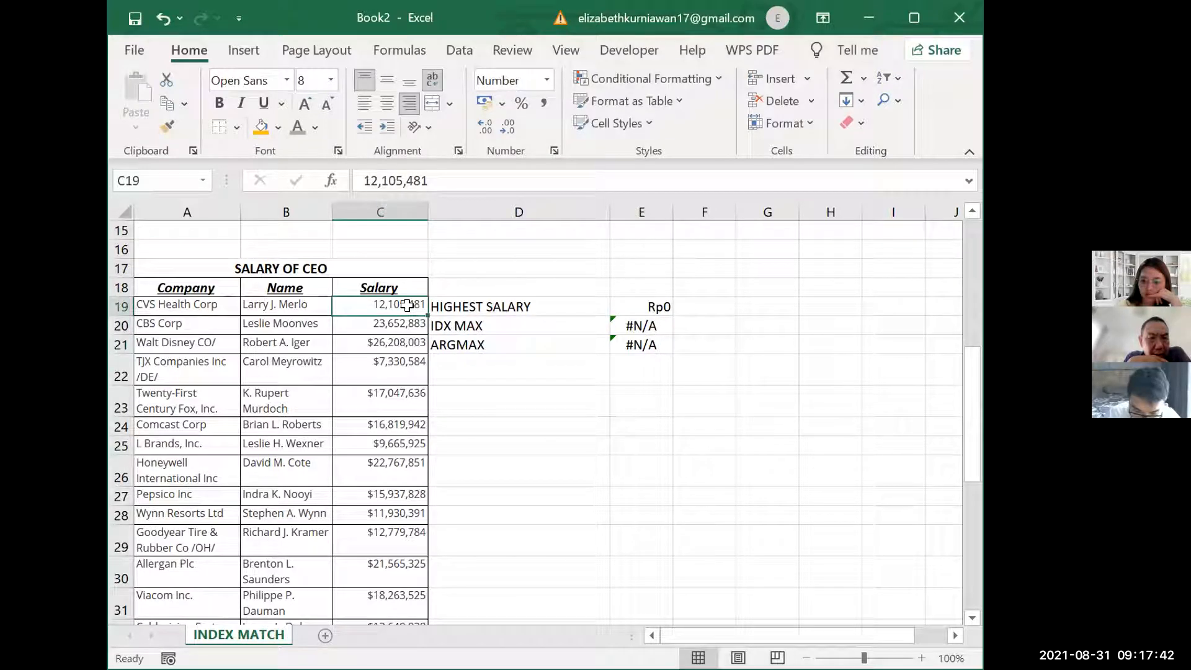
{"action": "type", "text": "=R"}
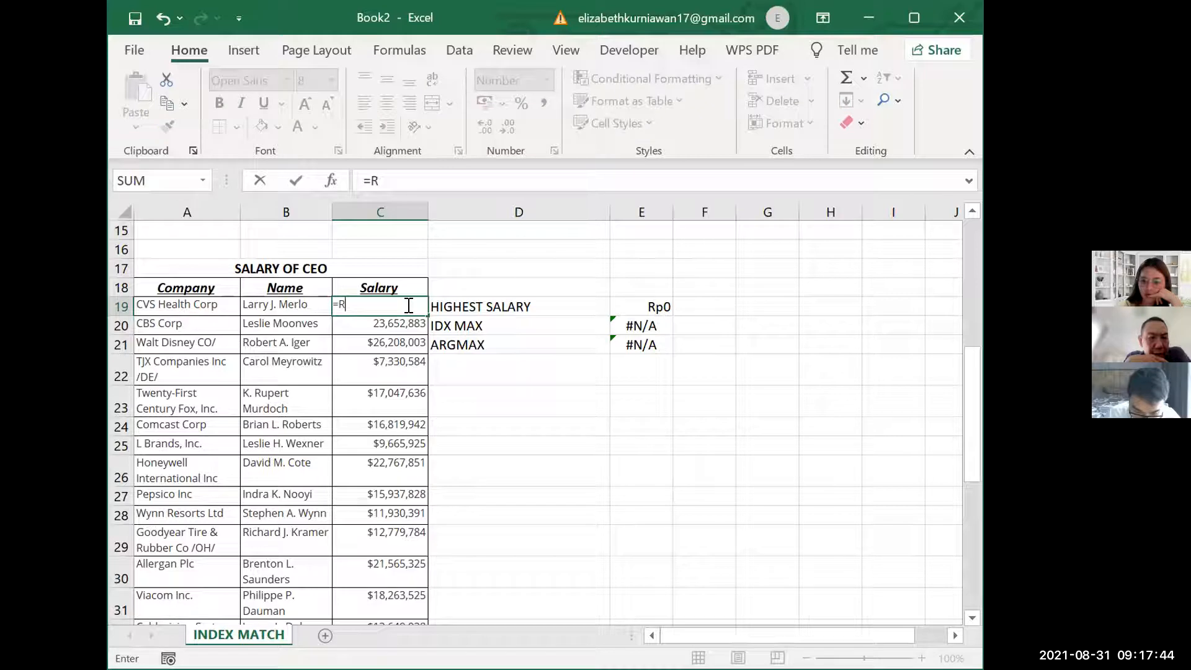
{"action": "type", "text": "ANDBETWEEN(2"}
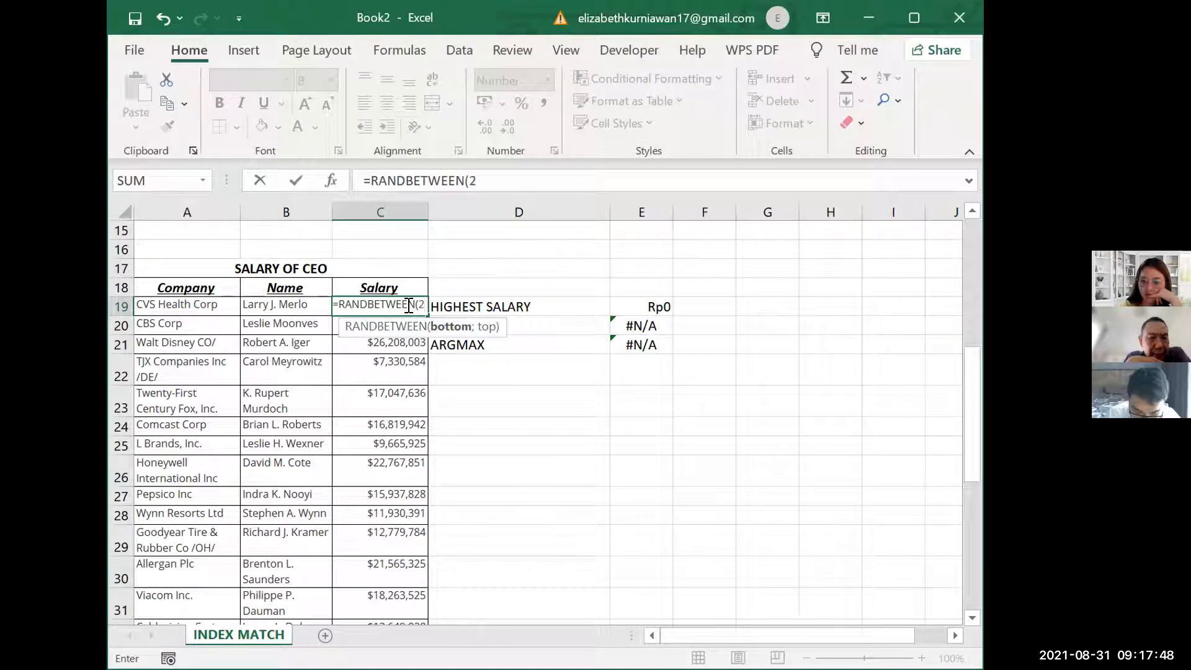
{"action": "key", "text": "BackSpace"}
{"action": "type", "text": "1000000:"}
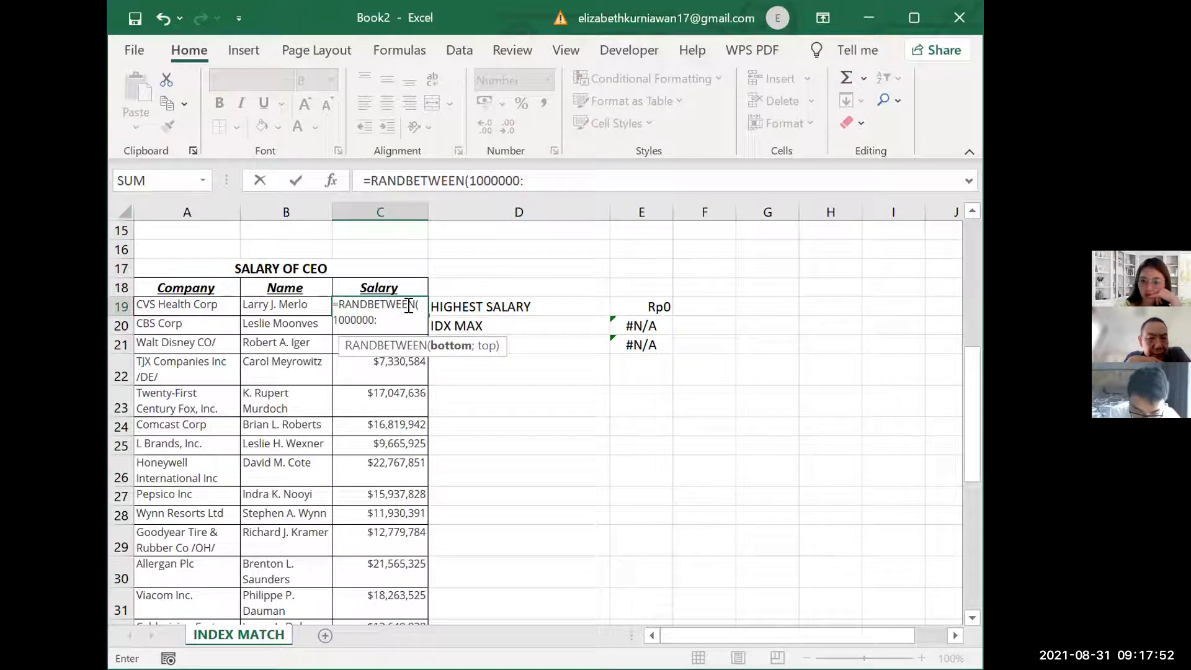
{"action": "type", "text": "6000000"}
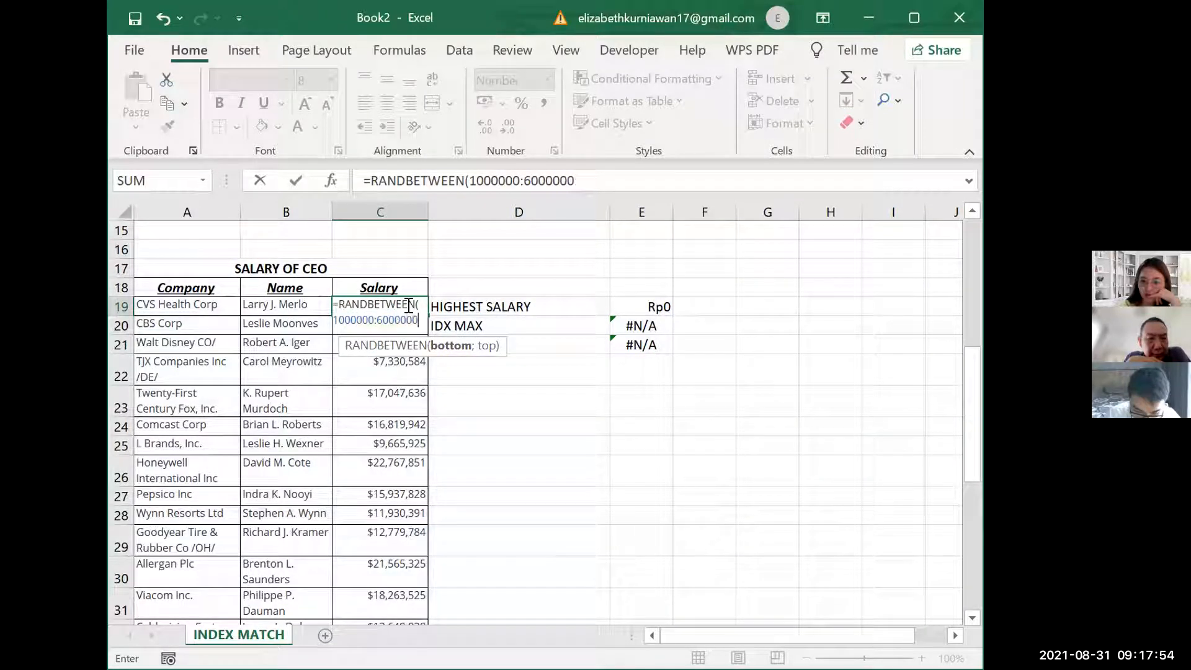
{"action": "type", "text": ")"}
{"action": "key", "text": "Return"}
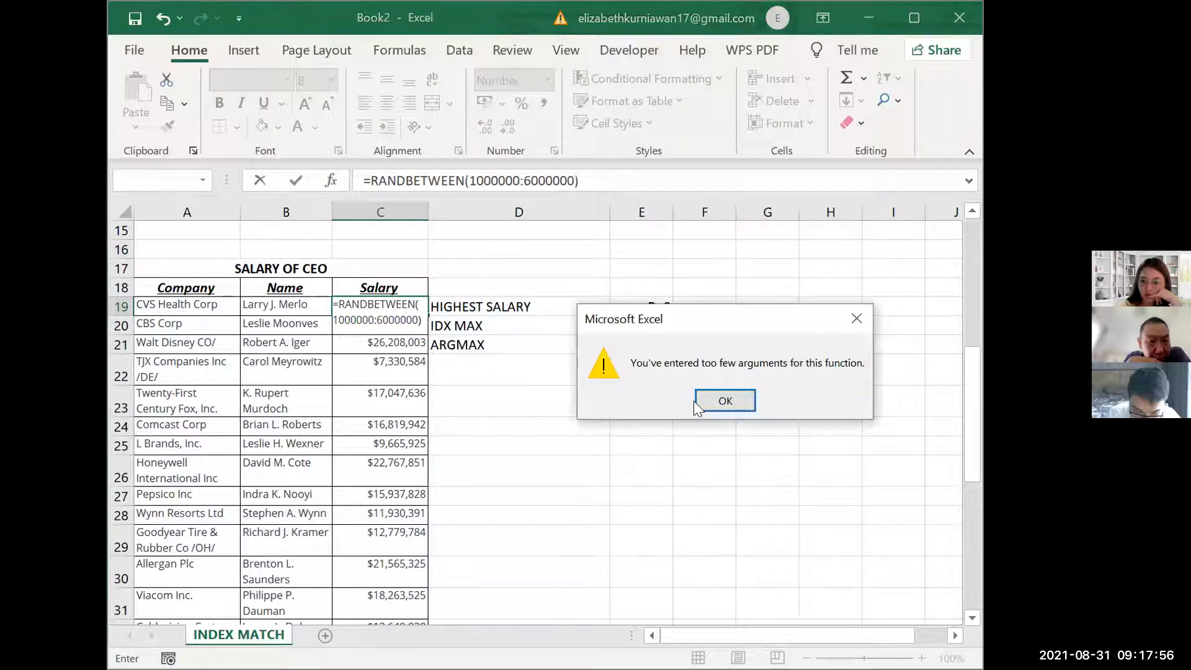
{"action": "left_click", "coordinate": [720, 400]}
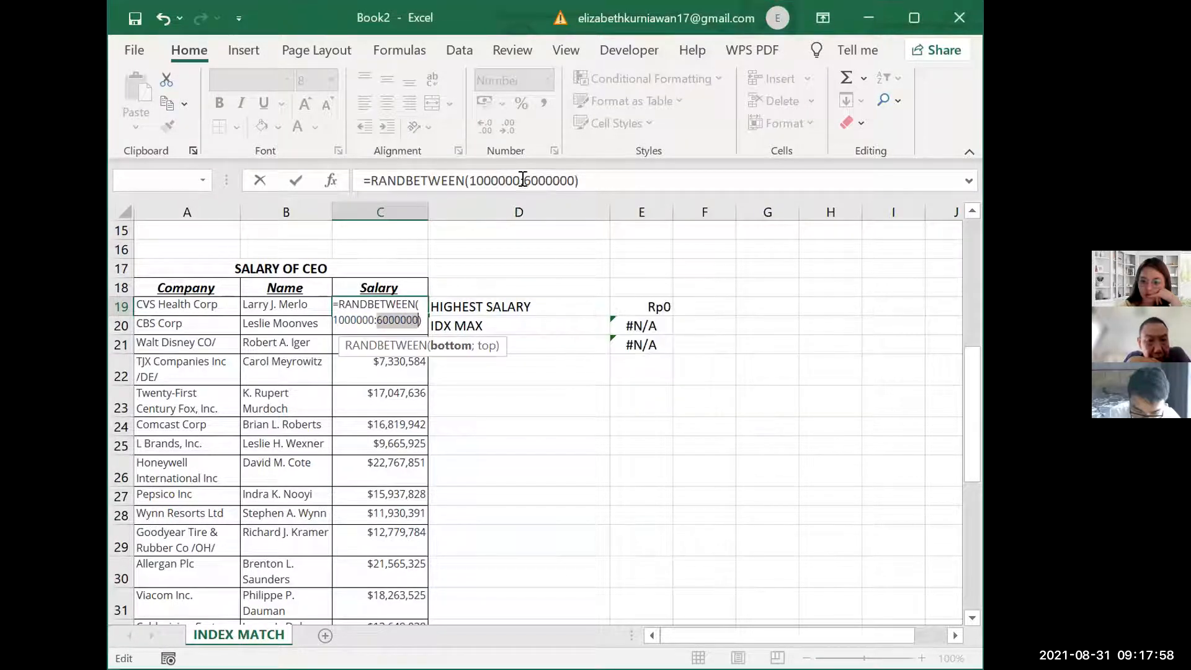
{"action": "left_click", "coordinate": [521, 179]}
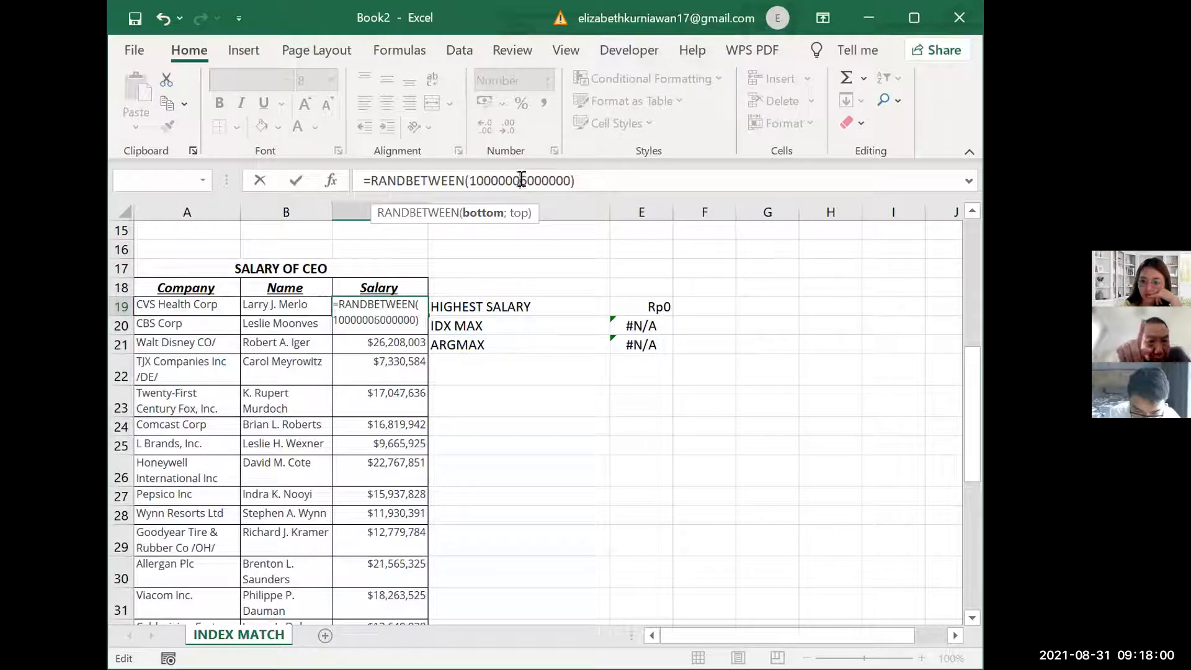
{"action": "type", "text": ";"}
{"action": "key", "text": "Return"}
Fill the random salary formula from C19 down through C43
{"action": "left_click", "coordinate": [408, 305]}
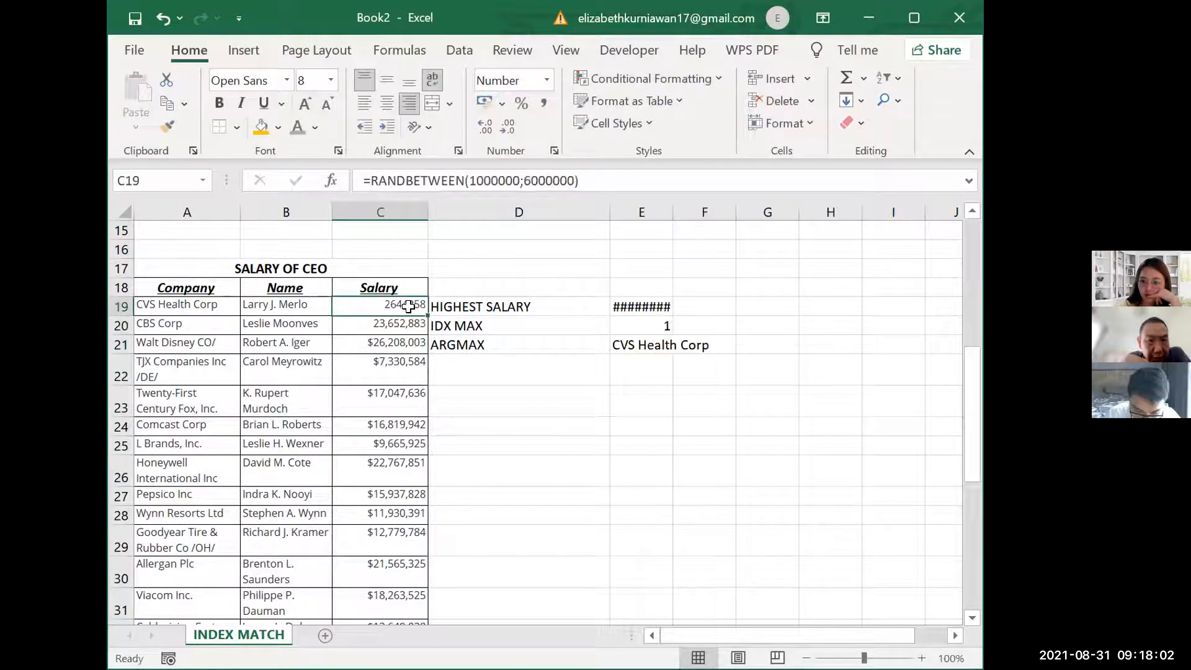
{"action": "left_click_drag", "start_coordinate": [444, 525], "coordinate": [470, 627]}
{"action": "left_click", "coordinate": [571, 412]}
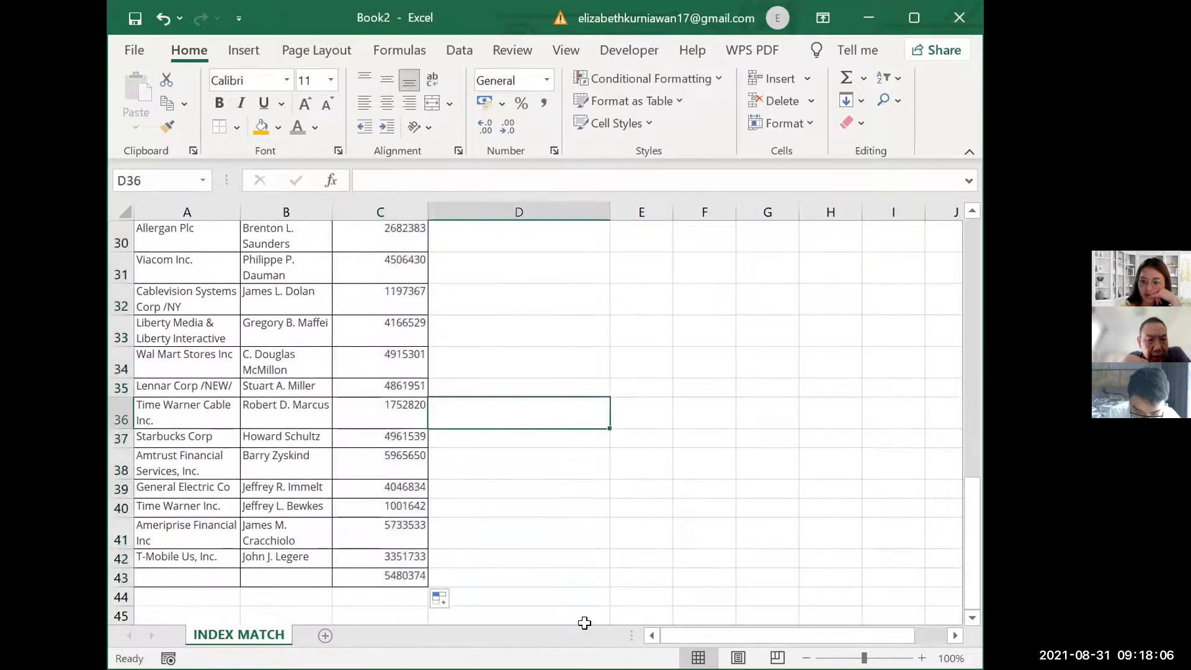
Merge and center E19:G19 so the highest salary result has enough room to display
{"action": "scroll", "coordinate": [582, 622], "scroll_direction": "up", "scroll_amount": 3}
{"action": "scroll", "coordinate": [501, 394], "scroll_direction": "up", "scroll_amount": 4}
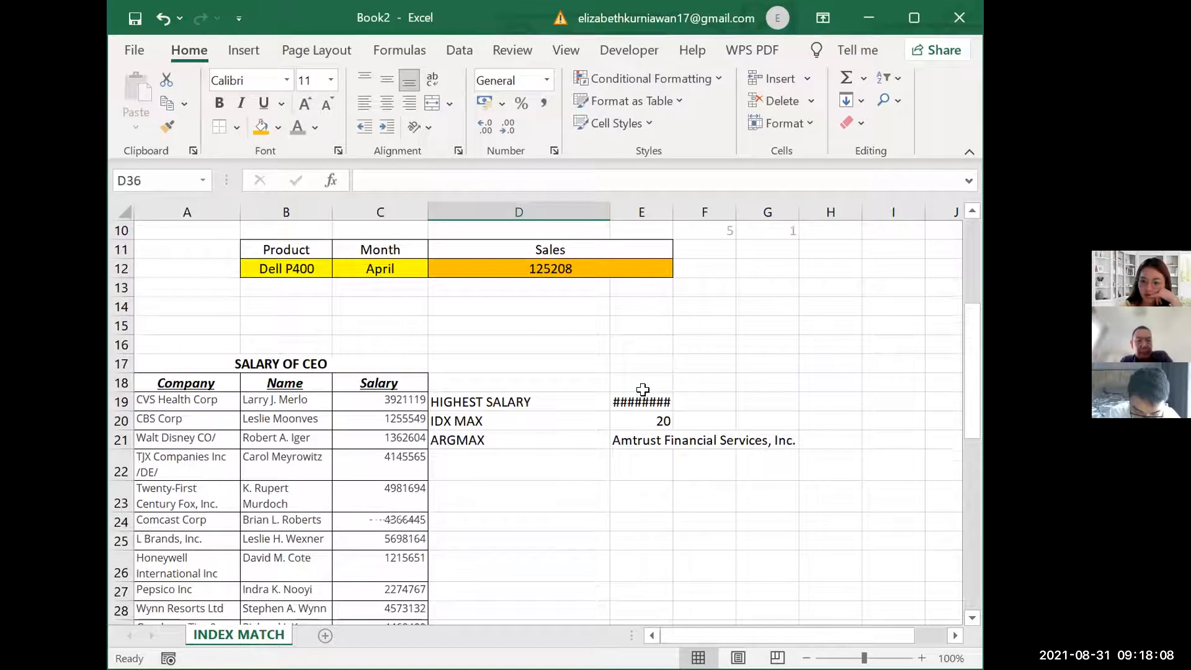
{"action": "left_click", "coordinate": [642, 402]}
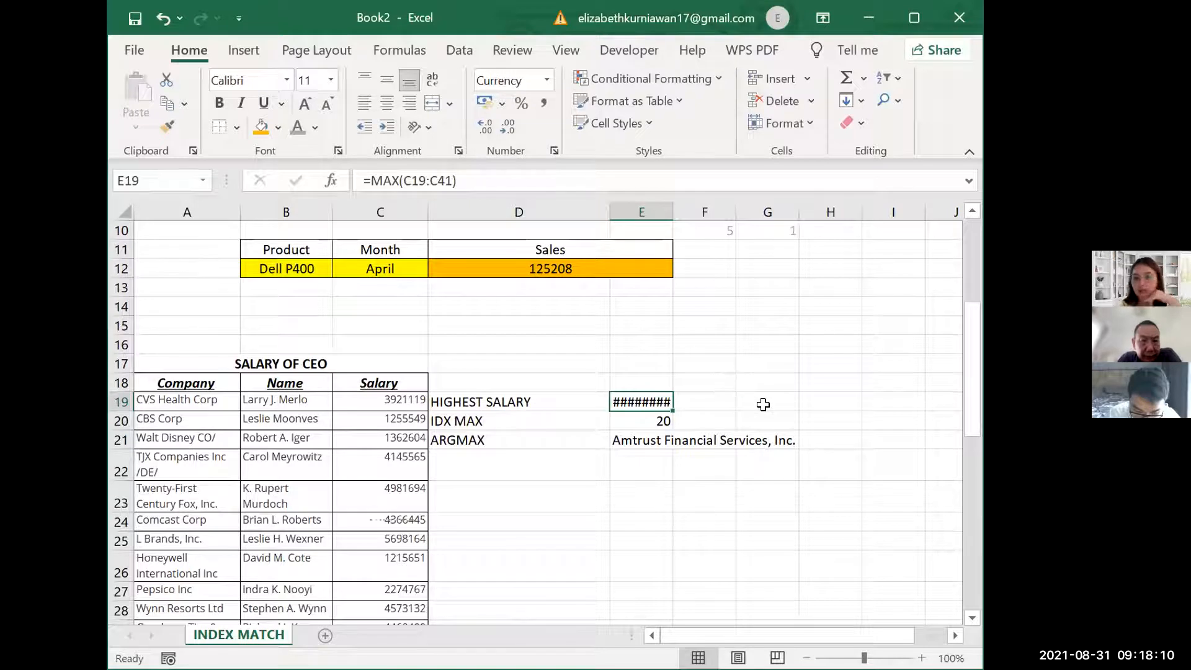
{"action": "left_click_drag", "start_coordinate": [763, 404], "coordinate": [631, 406]}
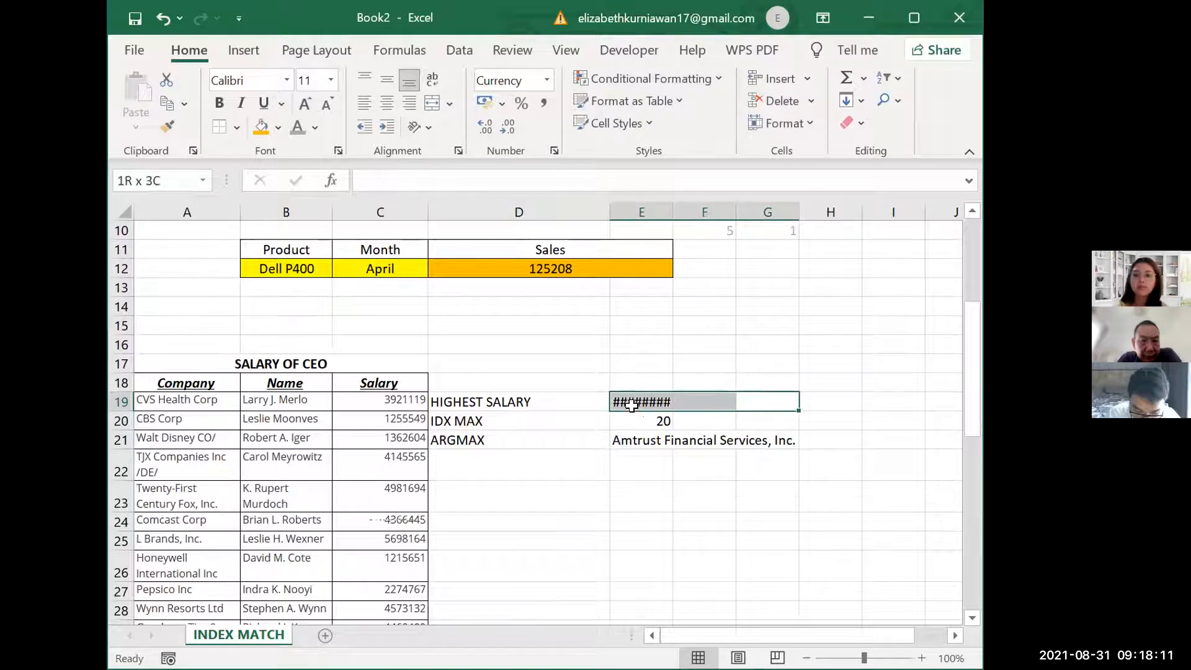
{"action": "left_click", "coordinate": [436, 104]}
{"action": "left_click", "coordinate": [831, 504]}
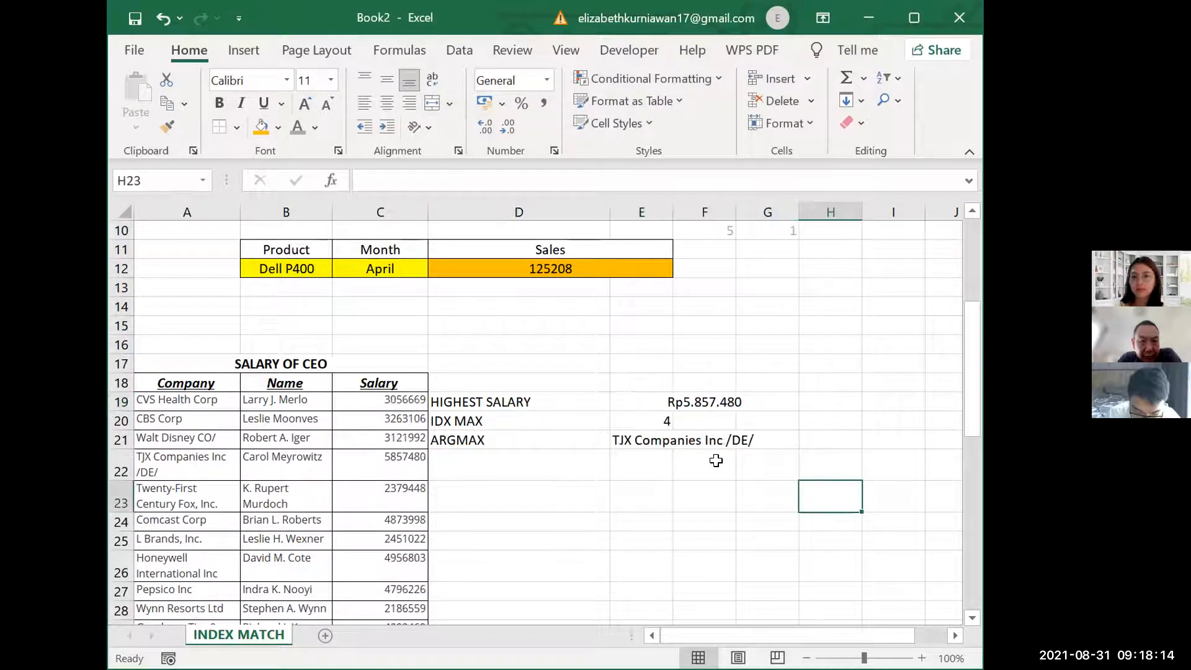
{"action": "scroll", "coordinate": [699, 407], "scroll_direction": "down", "scroll_amount": 3}
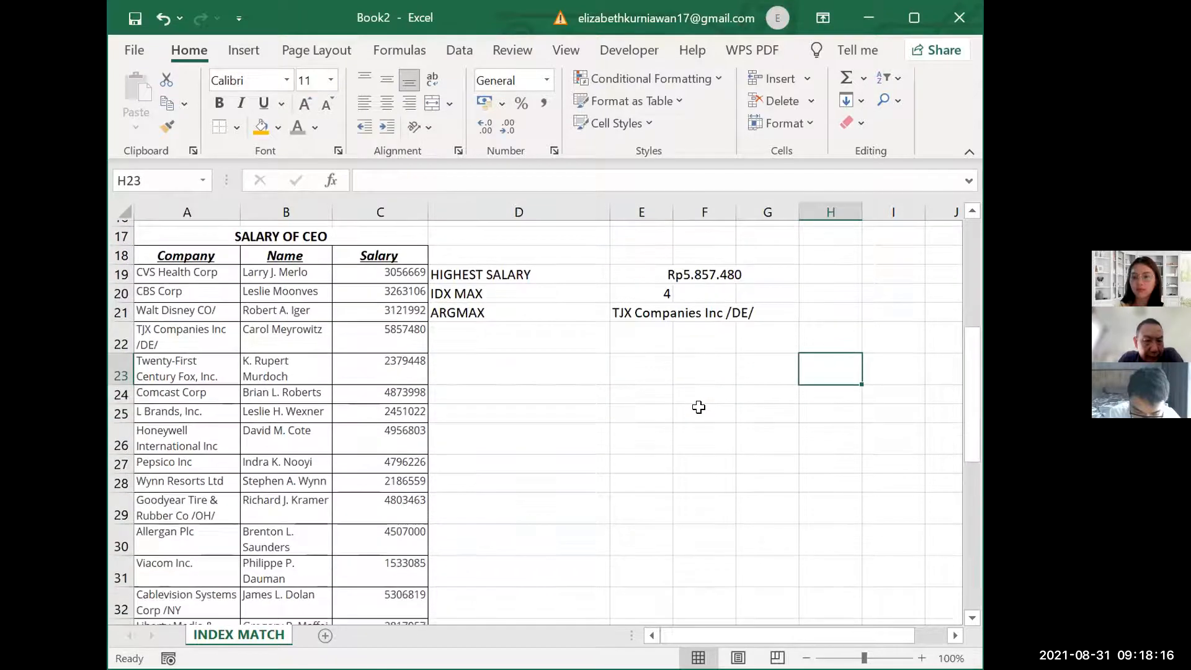
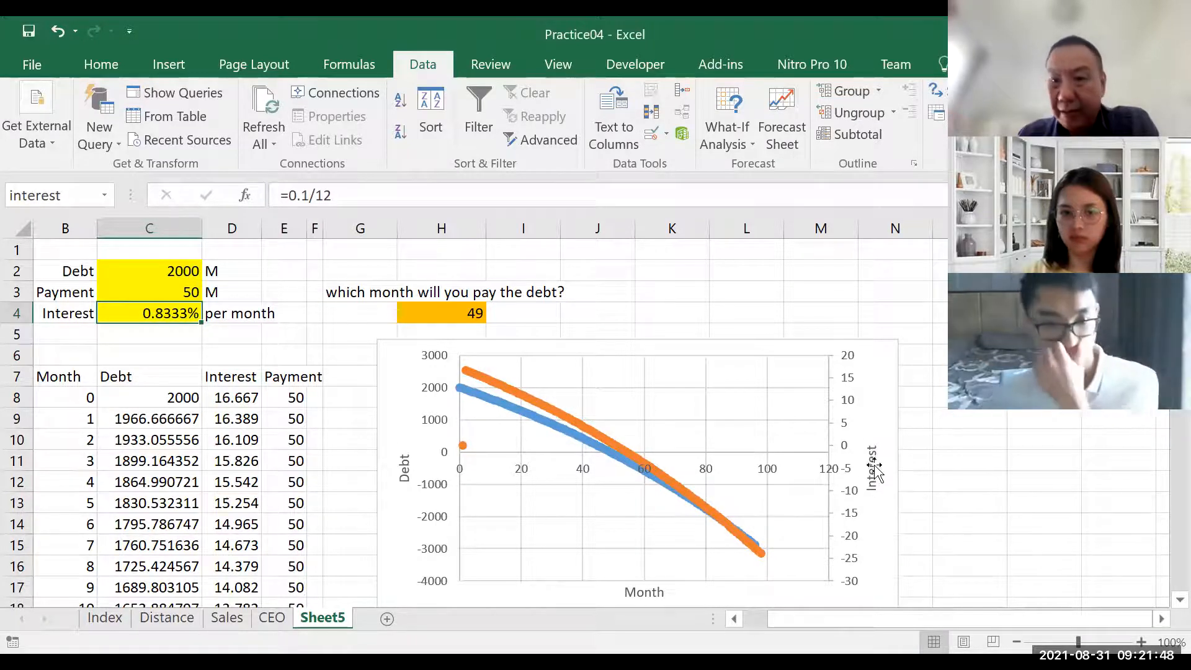
{"action": "left_click", "coordinate": [835, 297]}
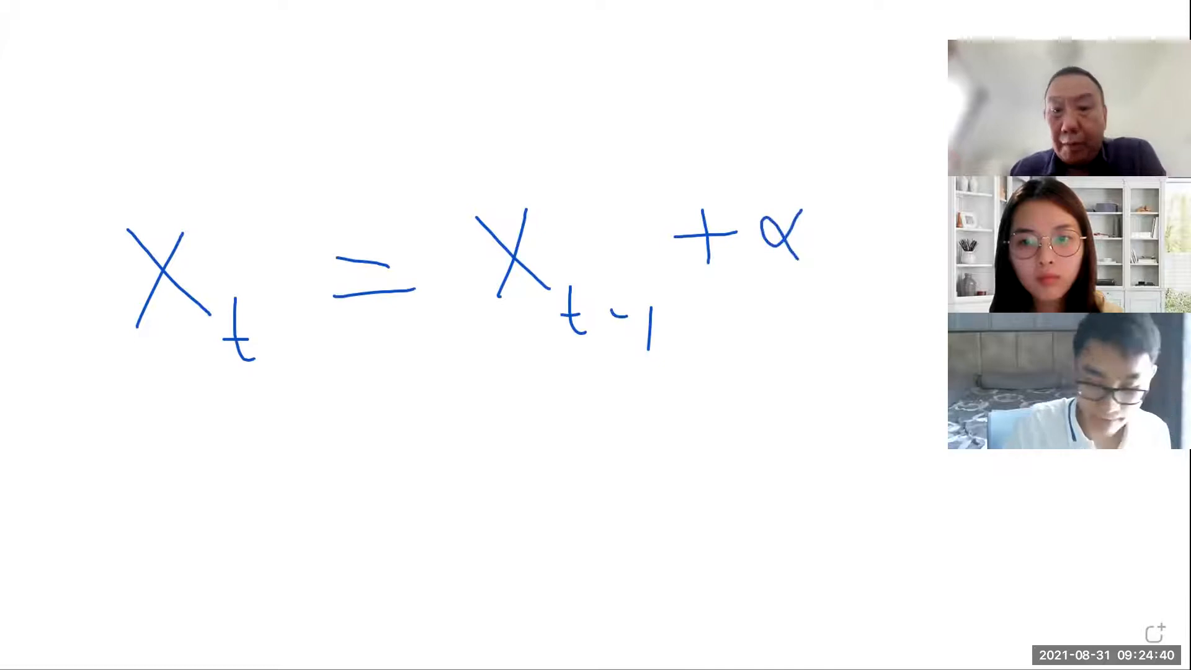
Extend the handwritten recurrence equation on the whiteboard with the terms X(t-1) after α and minus Y(t-1)
{"action": "left_click_drag", "start_coordinate": [835, 205], "coordinate": [891, 270]}
{"action": "mouse_move", "coordinate": [888, 193]}
{"action": "left_mouse_down"}
{"action": "mouse_move", "coordinate": [857, 279]}
{"action": "mouse_move", "coordinate": [920, 314]}
{"action": "mouse_move", "coordinate": [943, 306]}
{"action": "left_mouse_up"}
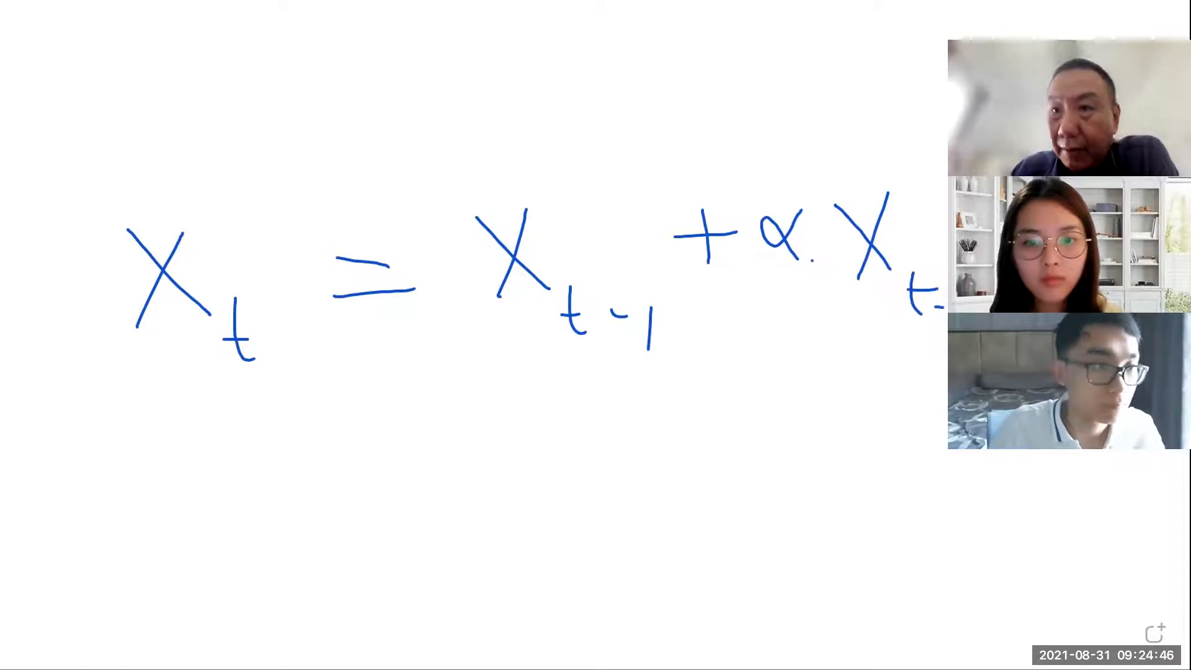
{"action": "left_click_drag", "start_coordinate": [1046, 25], "coordinate": [113, 37]}
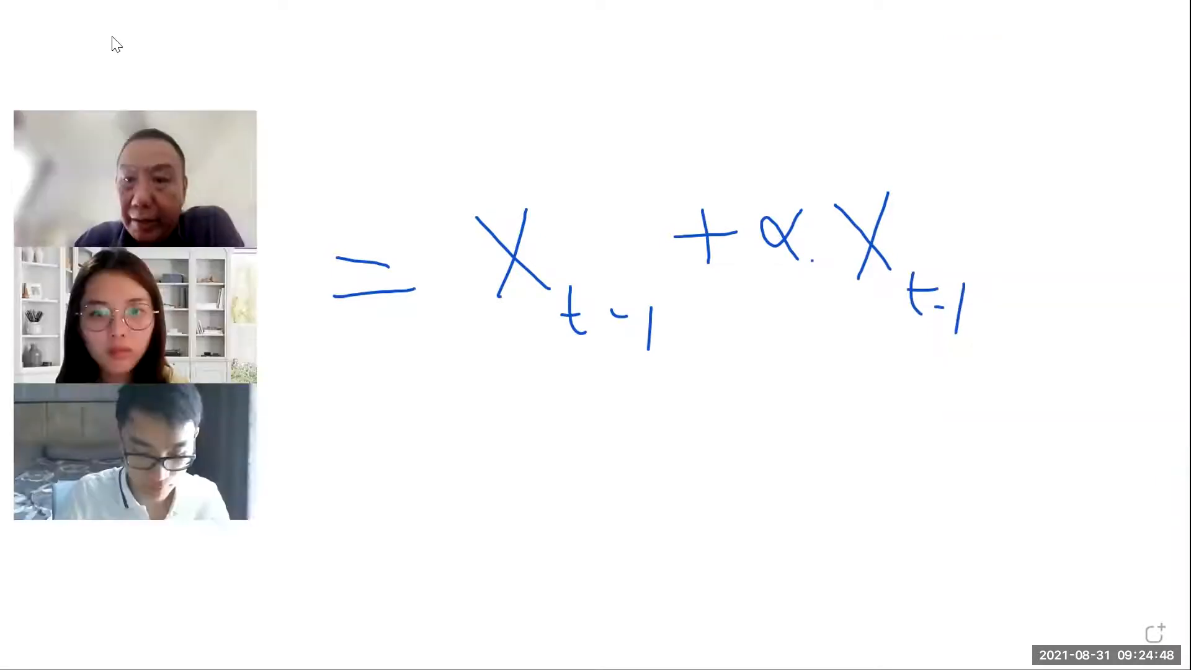
{"action": "mouse_move", "coordinate": [967, 240]}
{"action": "left_mouse_down"}
{"action": "mouse_move", "coordinate": [1096, 229]}
{"action": "mouse_move", "coordinate": [1099, 210]}
{"action": "left_mouse_up"}
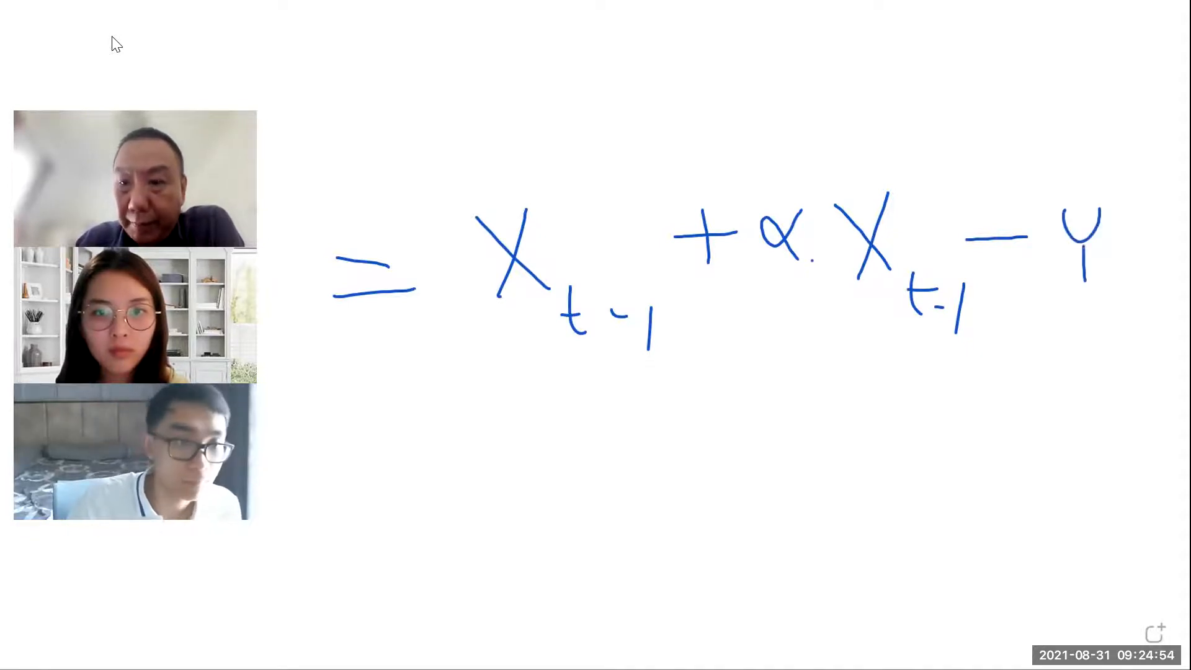
{"action": "mouse_move", "coordinate": [1110, 279]}
{"action": "left_mouse_down"}
{"action": "mouse_move", "coordinate": [1121, 302]}
{"action": "mouse_move", "coordinate": [1142, 282]}
{"action": "left_mouse_up"}
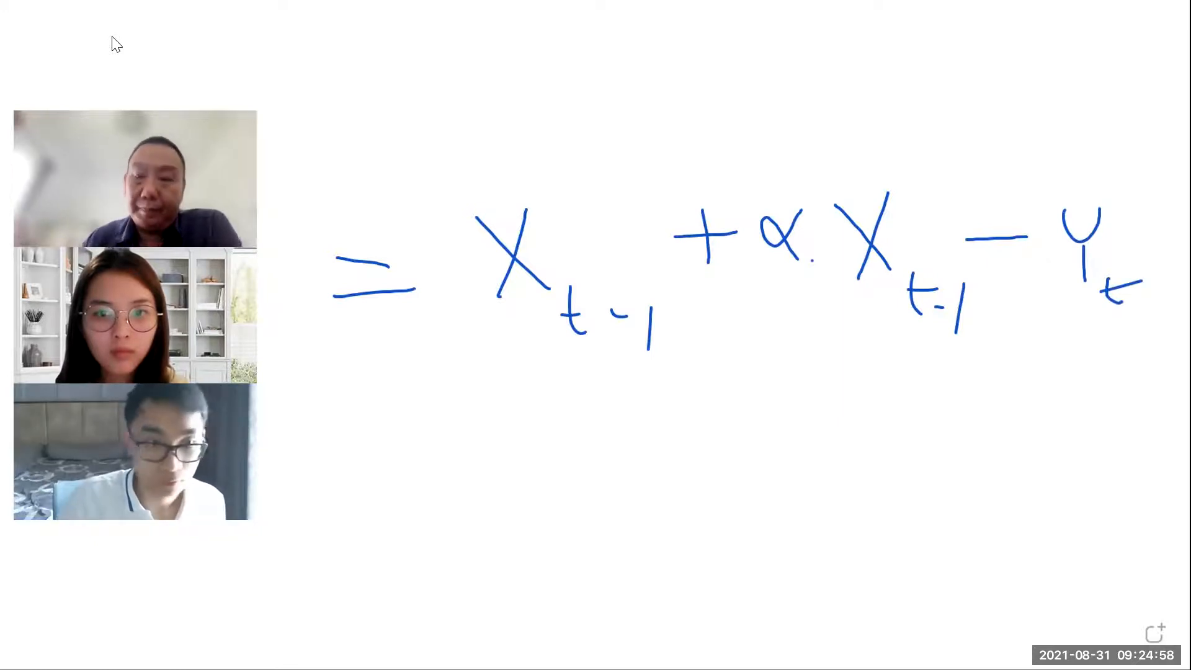
{"action": "left_click_drag", "start_coordinate": [1130, 303], "coordinate": [1175, 315]}
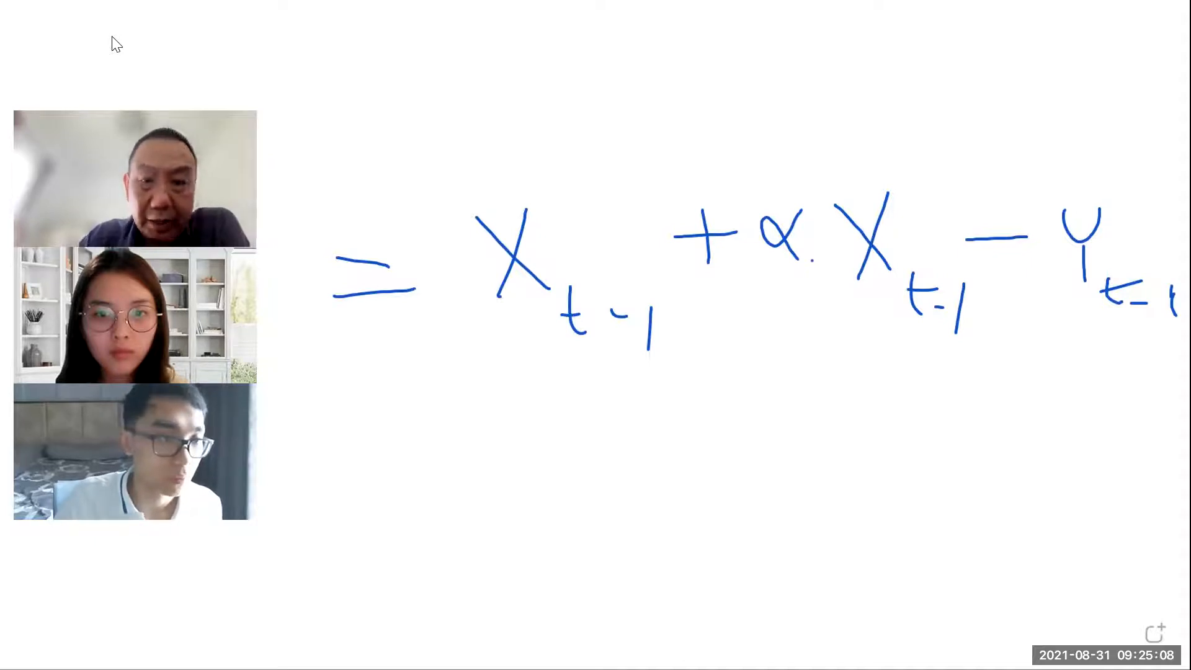
{"action": "left_click_drag", "start_coordinate": [569, 371], "coordinate": [667, 363]}
{"action": "left_click_drag", "start_coordinate": [871, 341], "coordinate": [974, 358]}
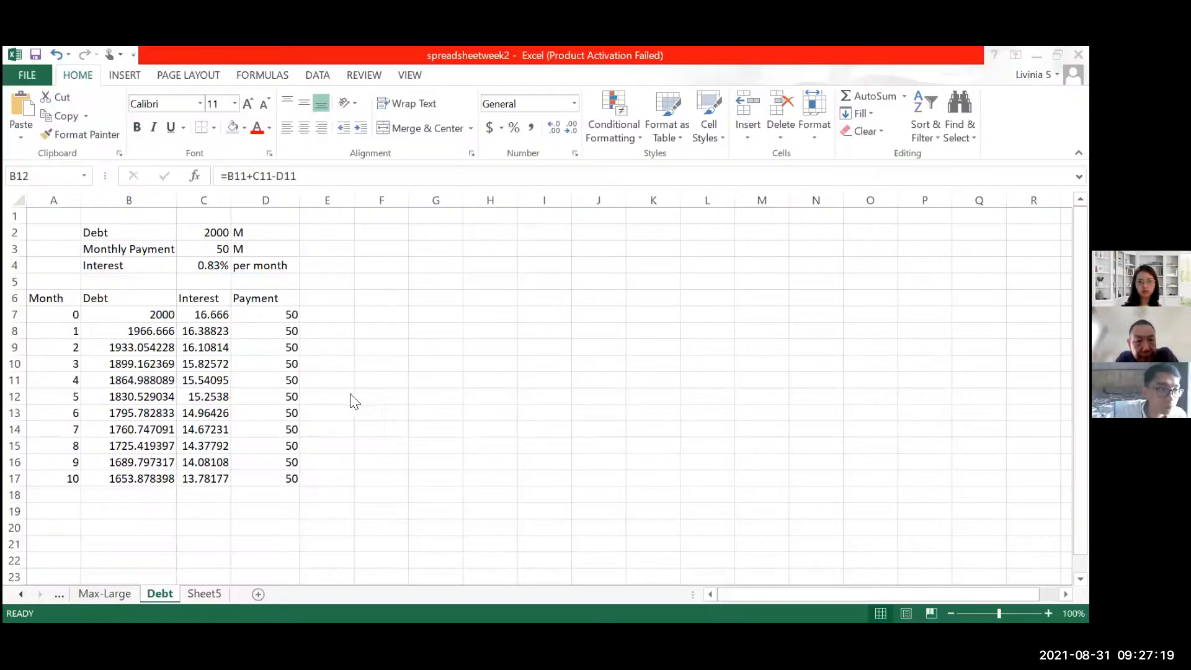
Inspect the debt, interest and payment formulas in B12, C12 and D14 of the Debt sheet
{"action": "left_click", "coordinate": [168, 337]}
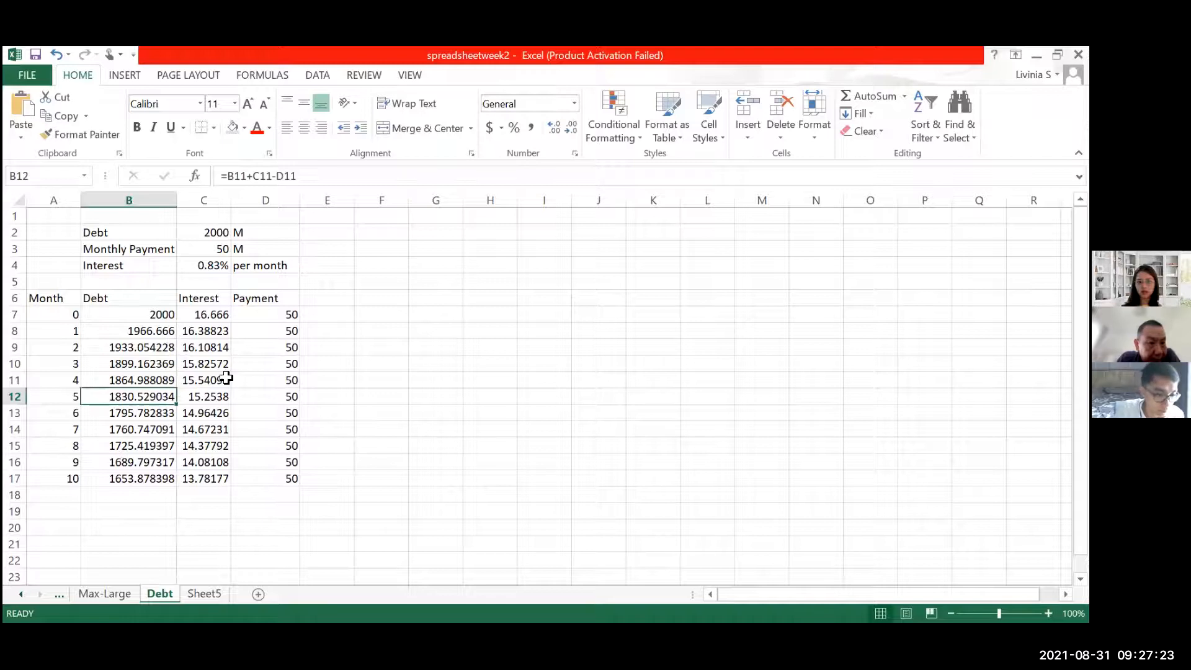
{"action": "left_click", "coordinate": [213, 394]}
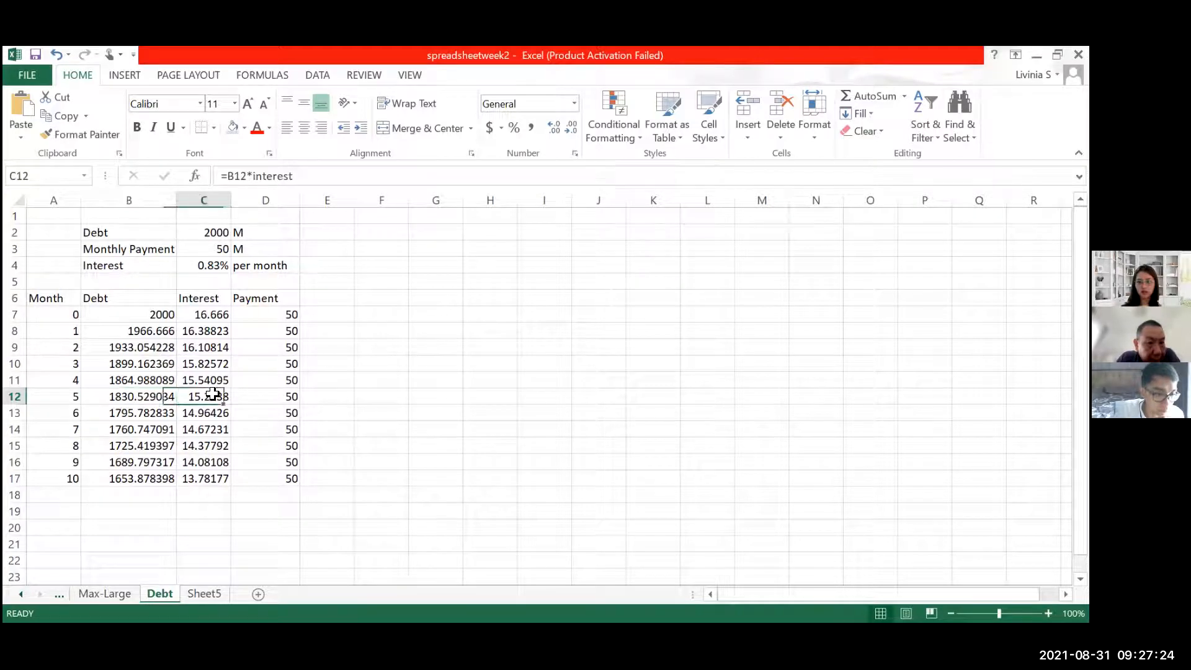
{"action": "left_click", "coordinate": [262, 433]}
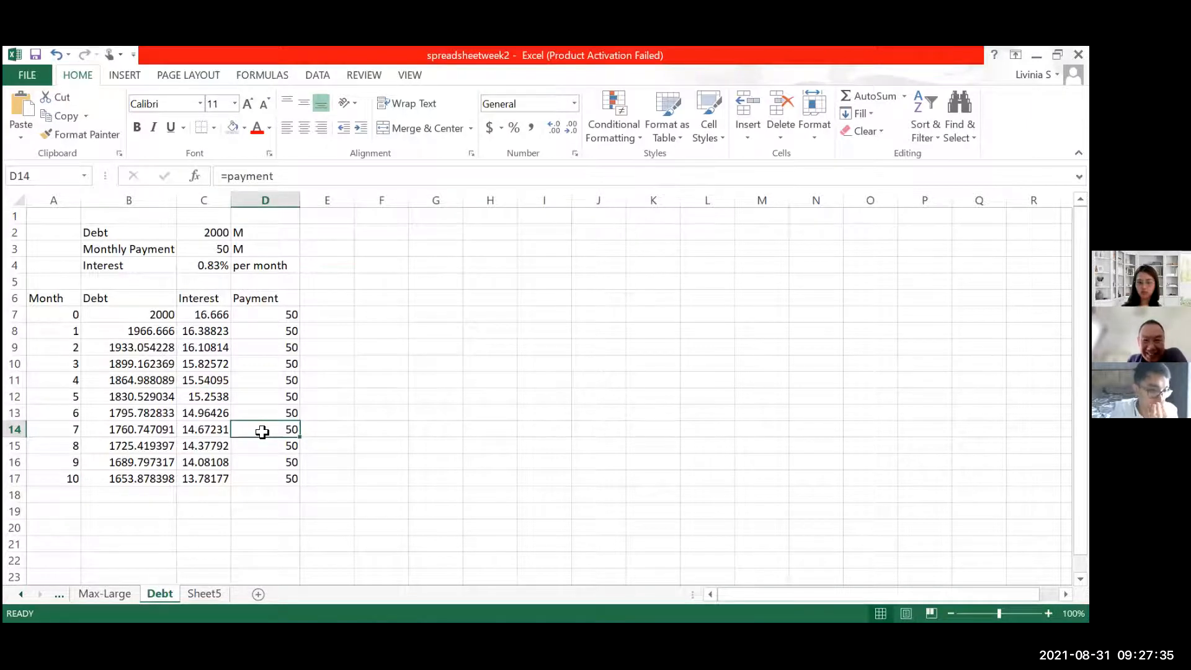
Fill the month and debt formulas separately from row 17 down to row 19
{"action": "left_click", "coordinate": [72, 478]}
{"action": "left_click_drag", "start_coordinate": [78, 484], "coordinate": [76, 514]}
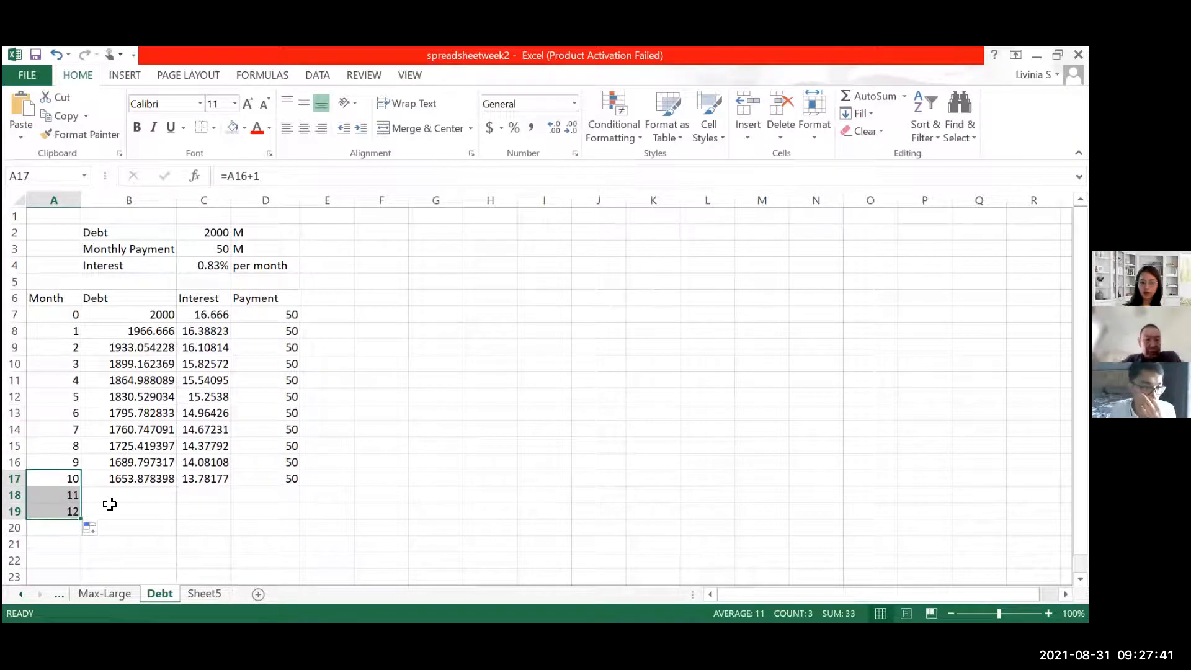
{"action": "left_click", "coordinate": [130, 481]}
{"action": "left_click_drag", "start_coordinate": [175, 487], "coordinate": [165, 515]}
Fill the month, debt, interest and payment formulas together from A17:D17 down to row 19
{"action": "left_click", "coordinate": [218, 464]}
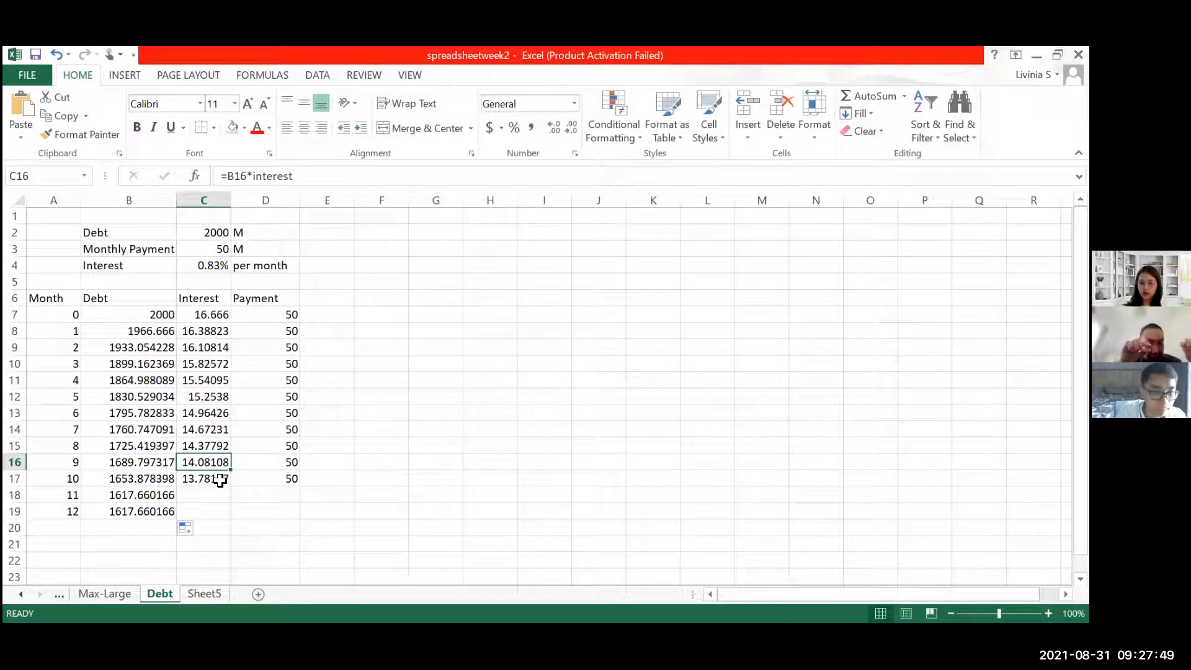
{"action": "left_click", "coordinate": [221, 480]}
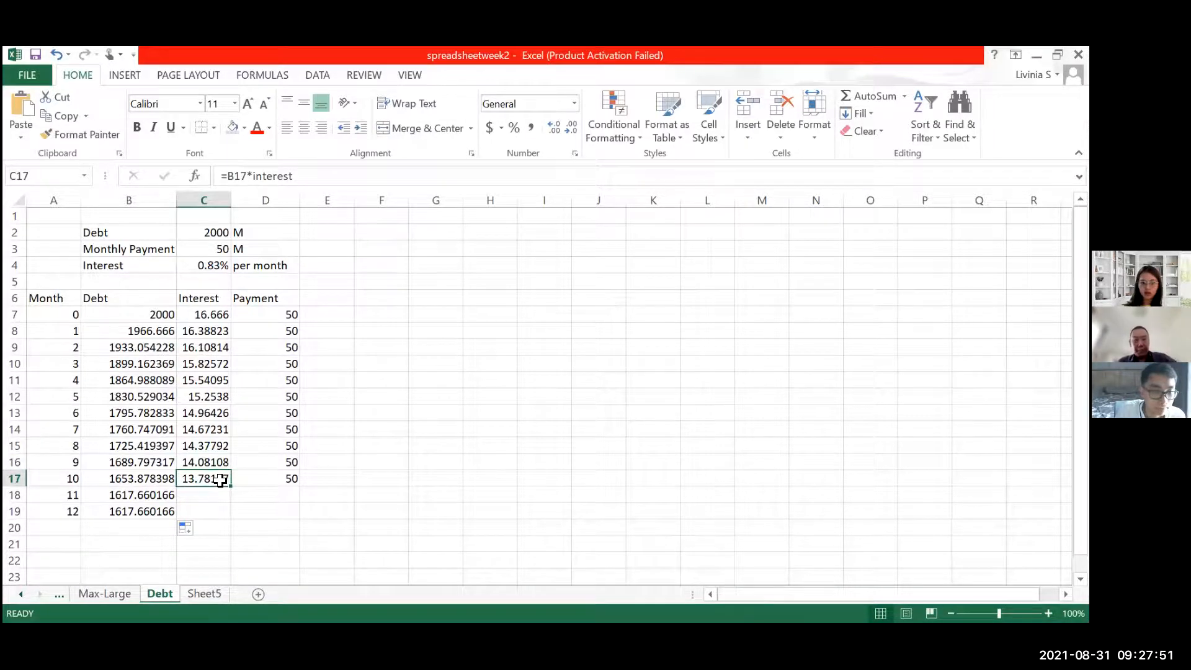
{"action": "left_click_drag", "start_coordinate": [68, 477], "coordinate": [296, 512]}
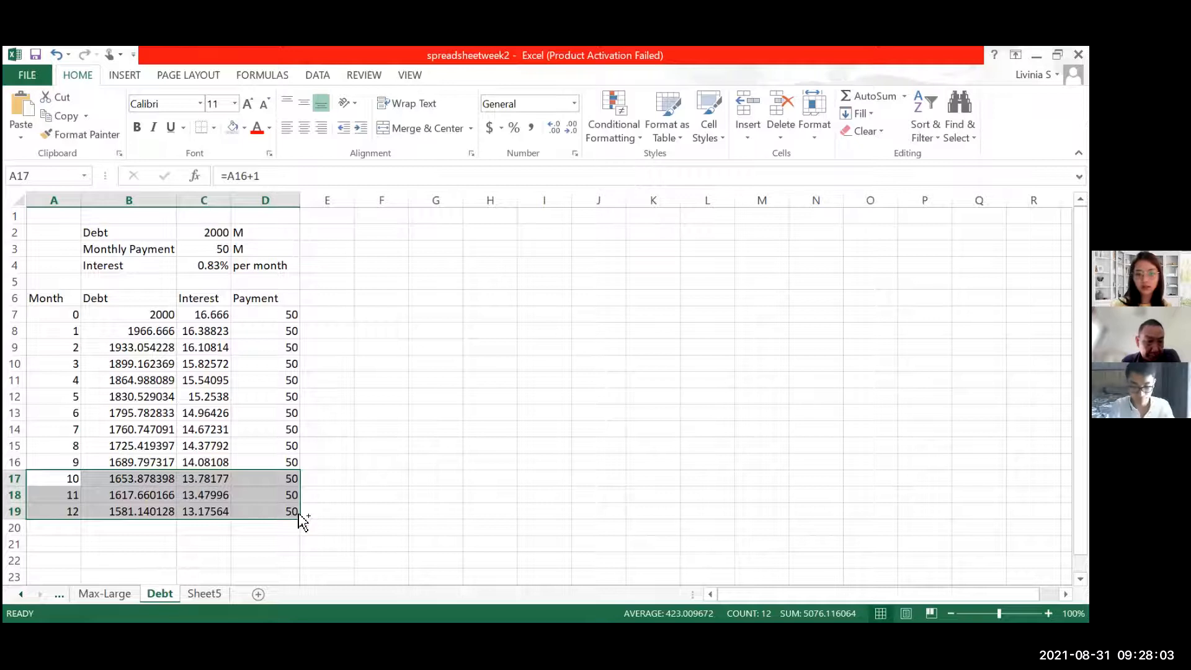
Try to paste the schedule into columns A to D from row 17 to the end of the sheet
{"action": "key", "text": "ctrl+shift+Down"}
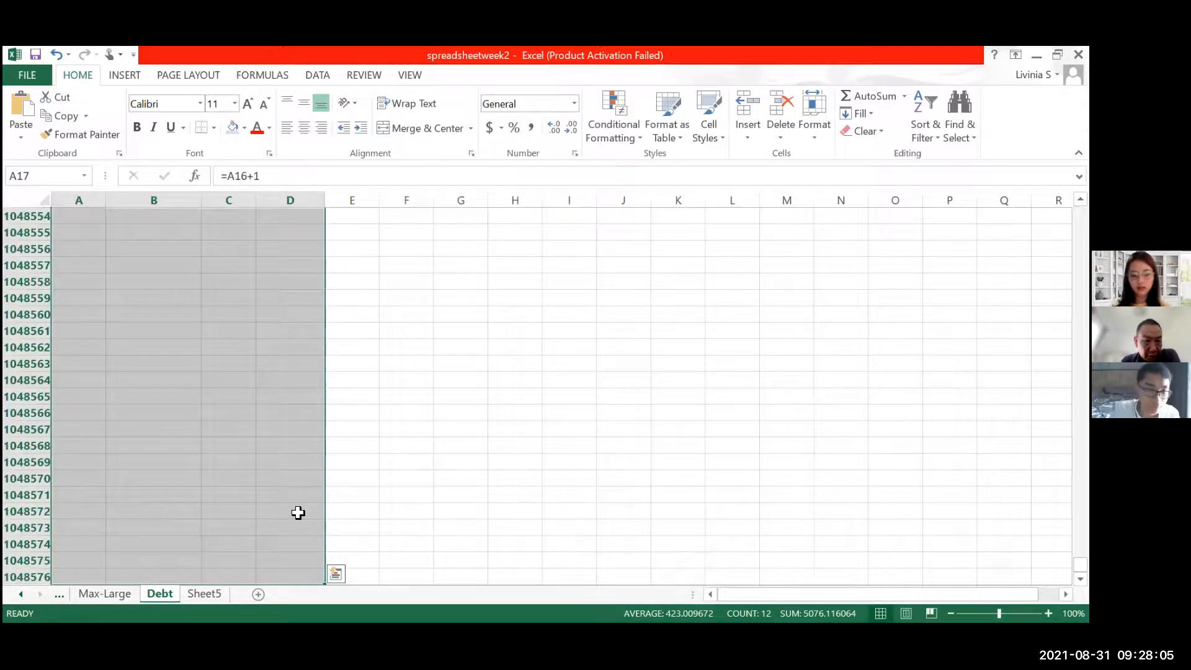
{"action": "key", "text": "ctrl+v"}
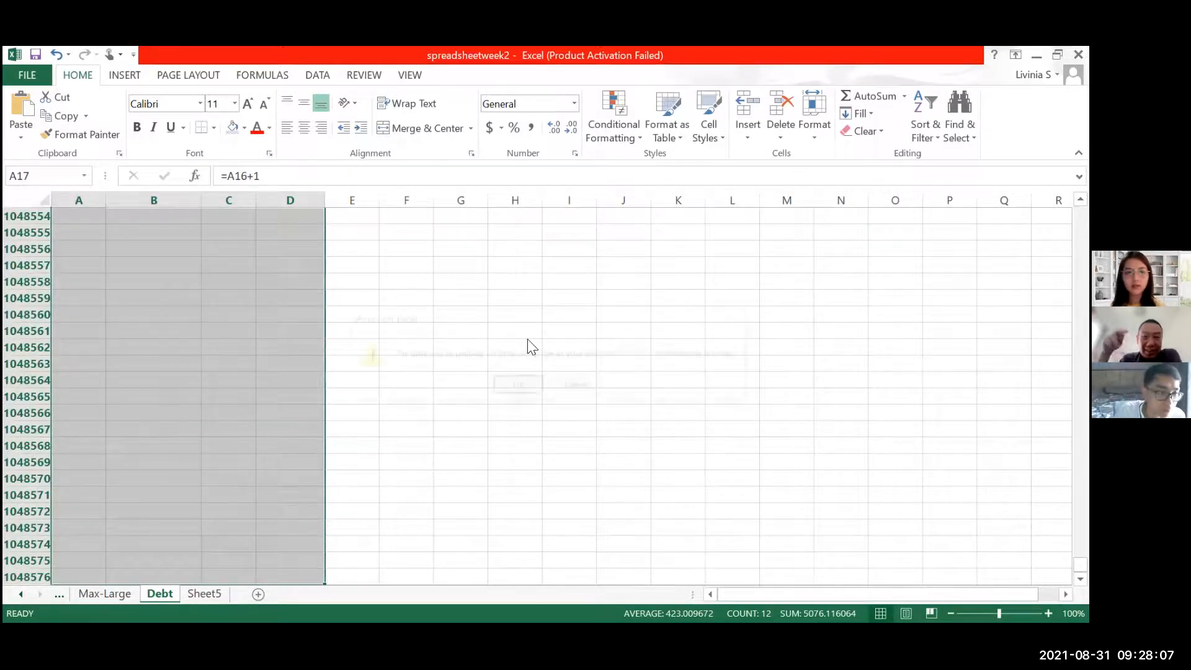
{"action": "key", "text": "Return"}
{"action": "left_click_drag", "start_coordinate": [54, 429], "coordinate": [302, 427]}
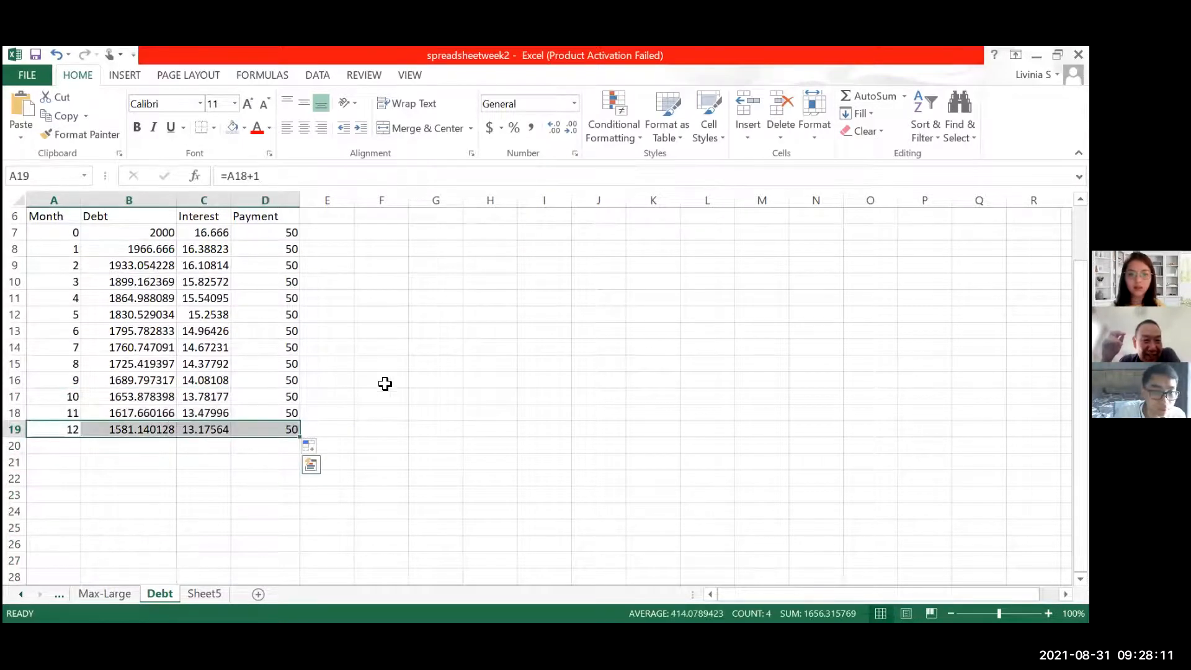
{"action": "key", "text": "ctrl"}
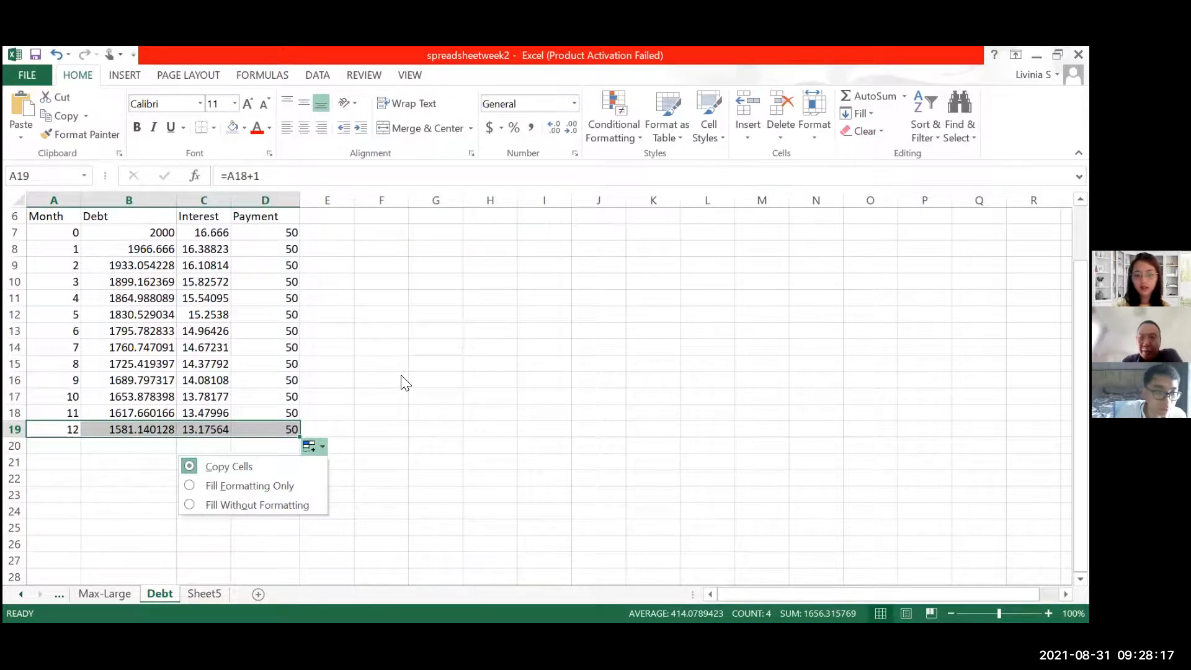
{"action": "key", "text": "Down"}
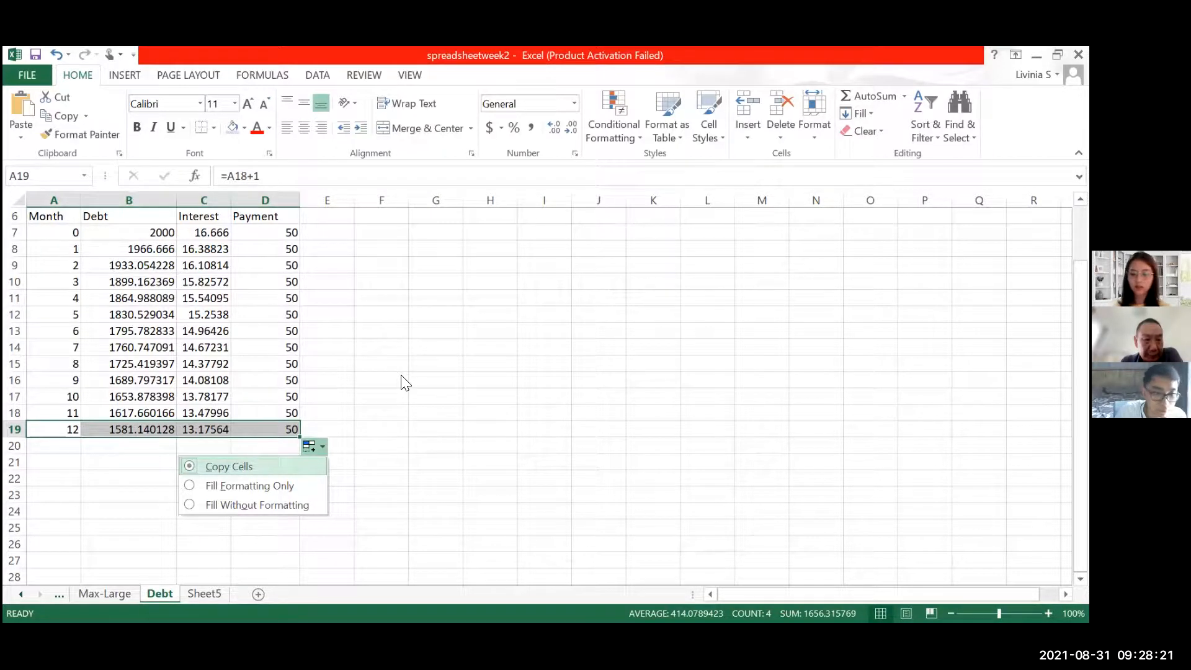
{"action": "key", "text": "Escape"}
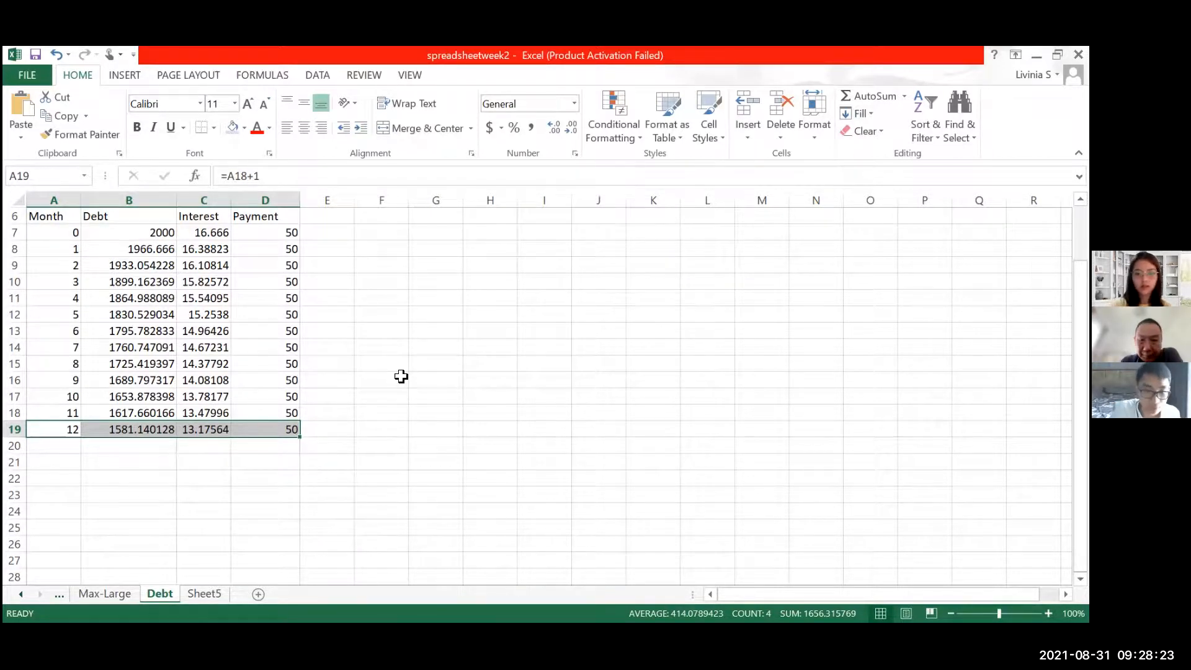
{"action": "key", "text": "ctrl+Down"}
{"action": "scroll", "coordinate": [414, 388], "scroll_direction": "up", "scroll_amount": 20}
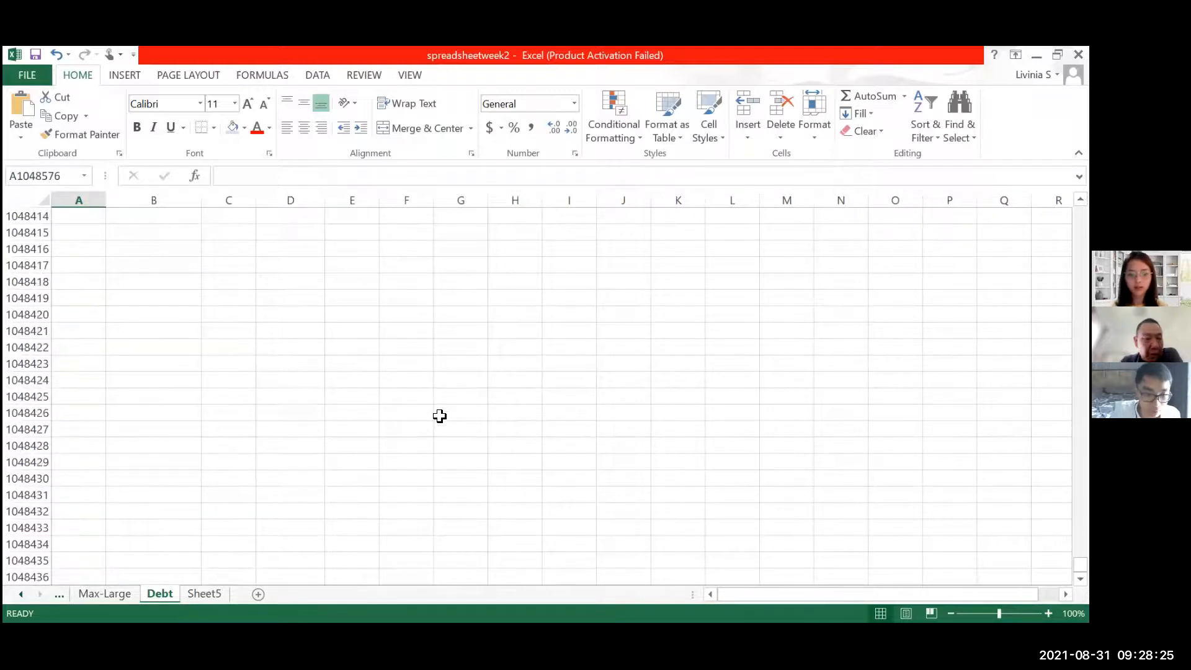
{"action": "key", "text": "ctrl+Up"}
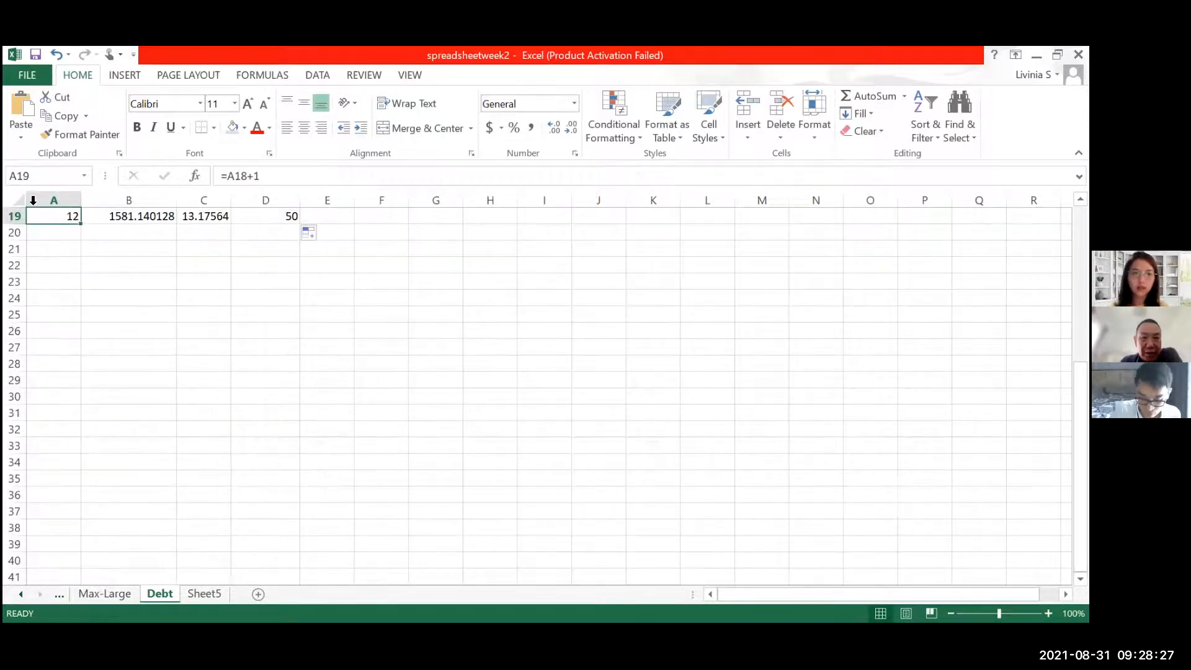
Try pasting the Payment label into the sheet's last cell of column A, undo it, and return to A19
{"action": "left_click_drag", "start_coordinate": [39, 217], "coordinate": [301, 223]}
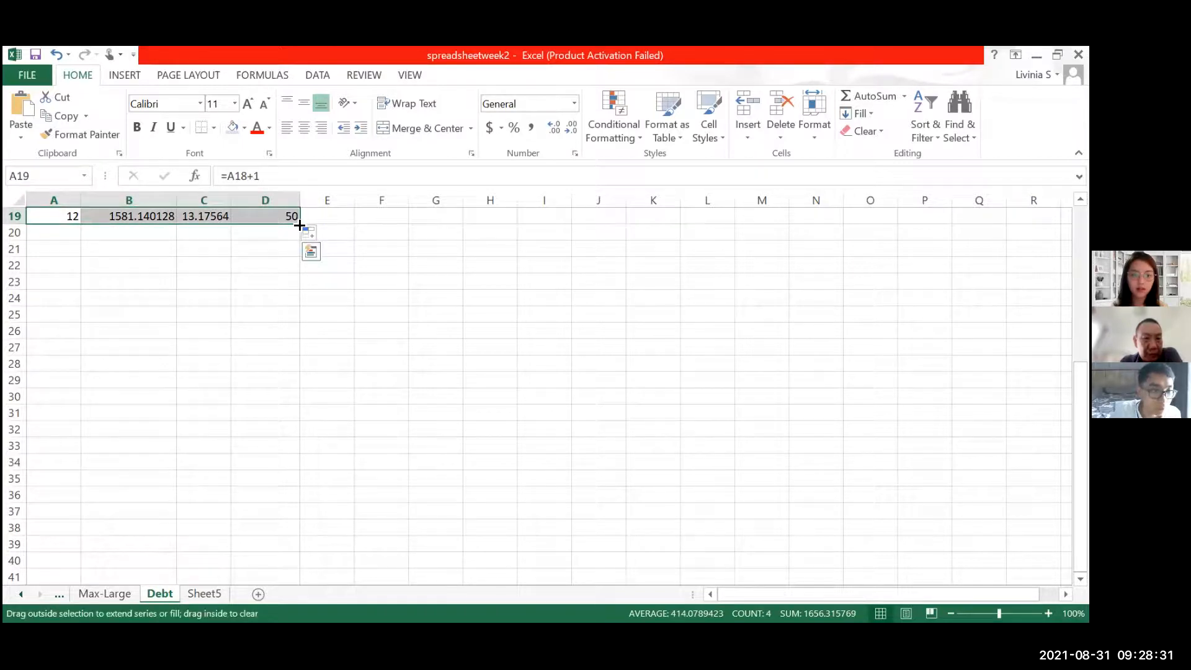
{"action": "left_click_drag", "start_coordinate": [300, 225], "coordinate": [304, 233]}
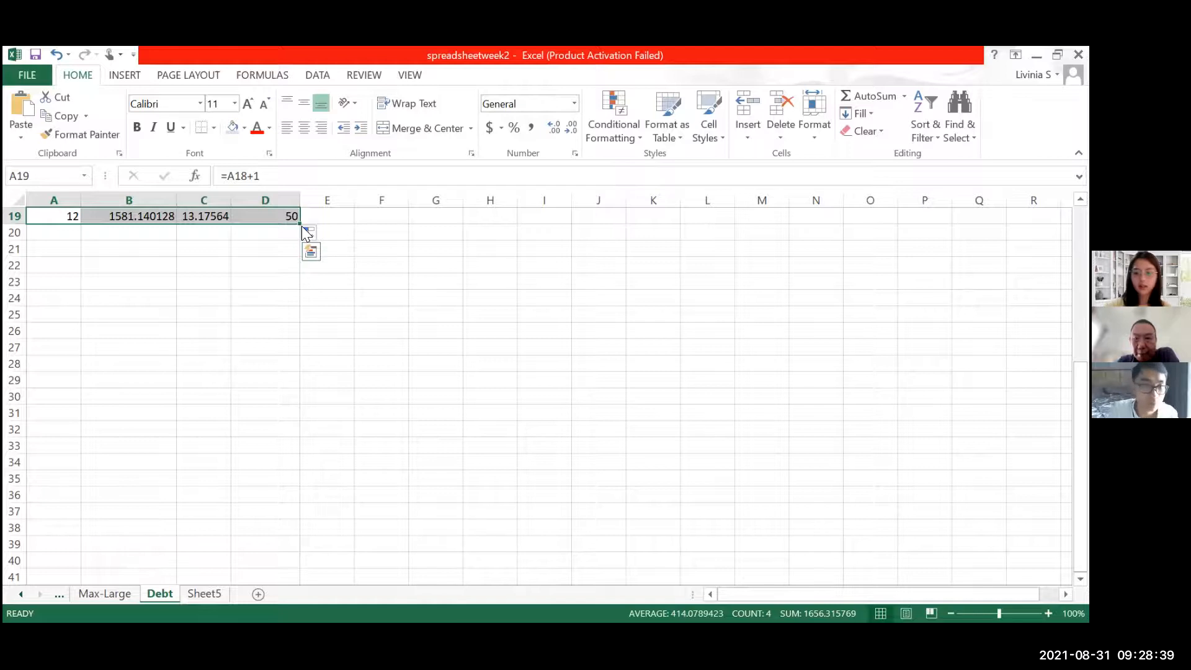
{"action": "key", "text": "ctrl+Down"}
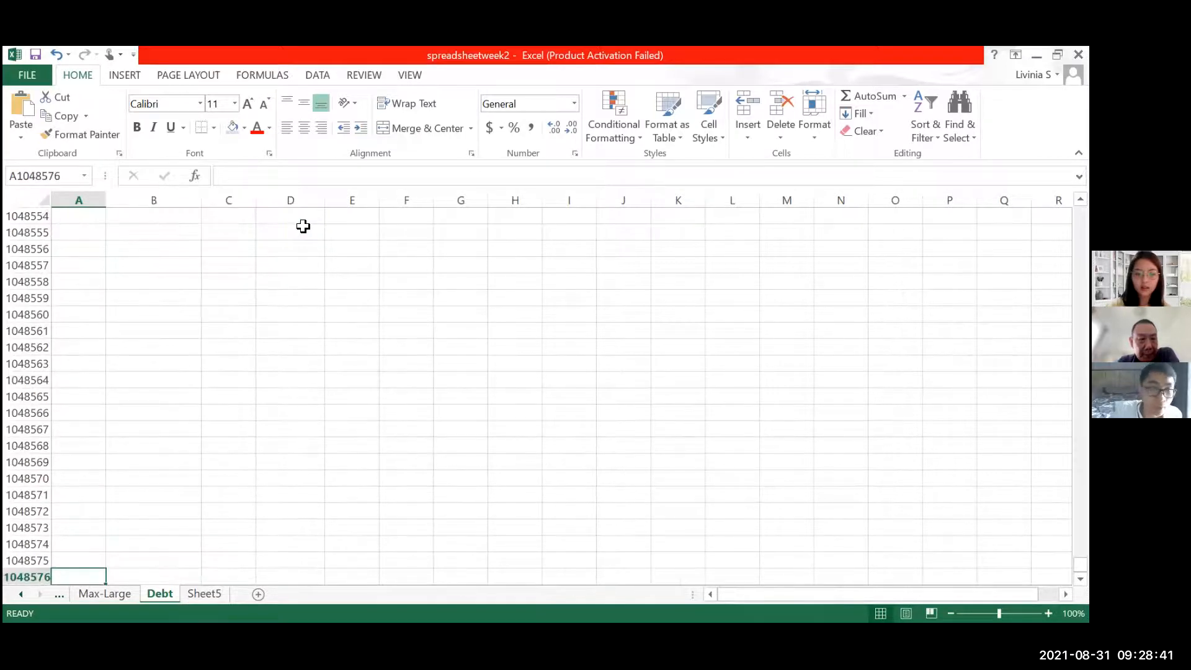
{"action": "type", "text": "Payment"}
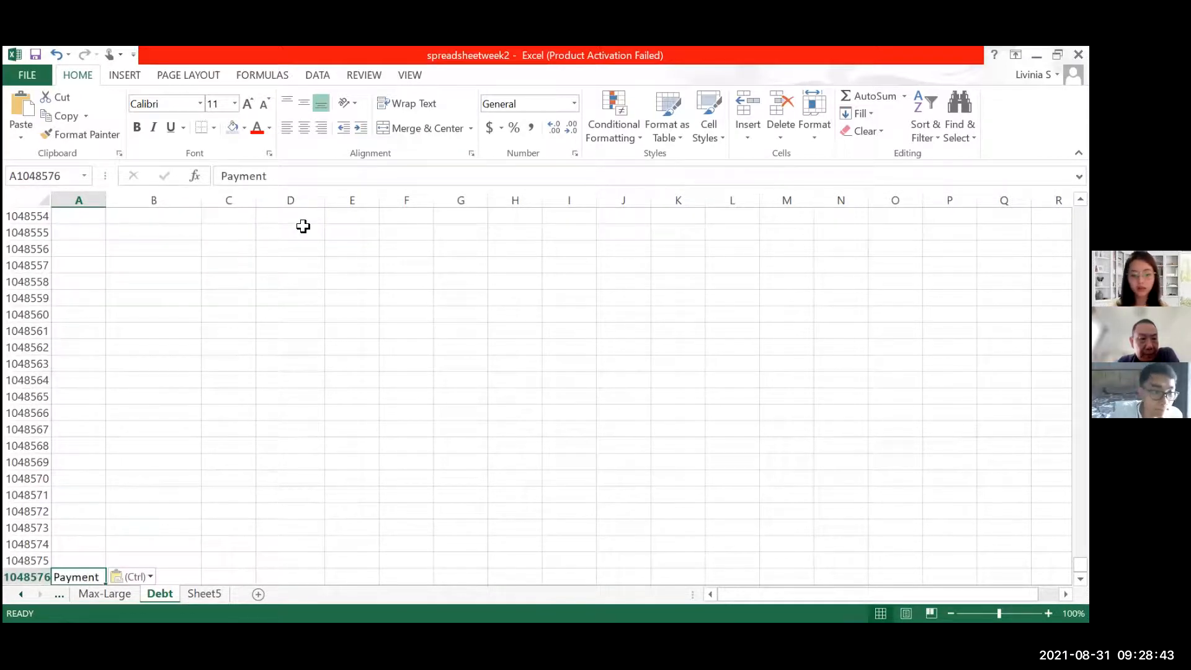
{"action": "key", "text": "ctrl+z"}
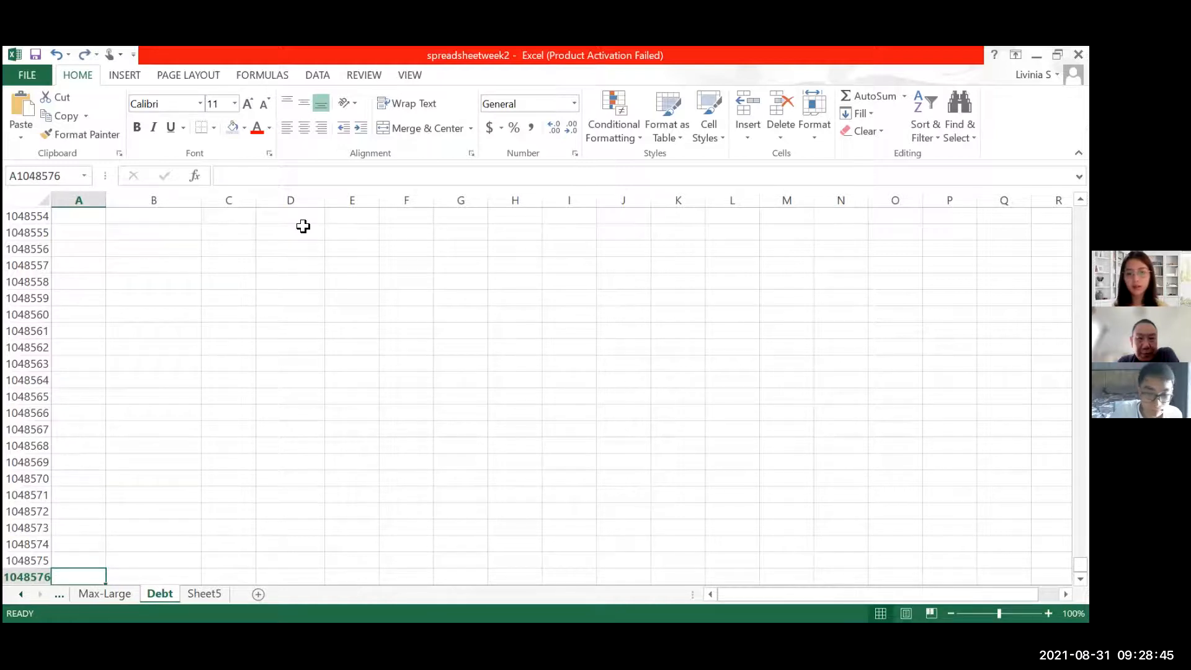
{"action": "key", "text": "Up"}
{"action": "key", "text": "ctrl+Up"}
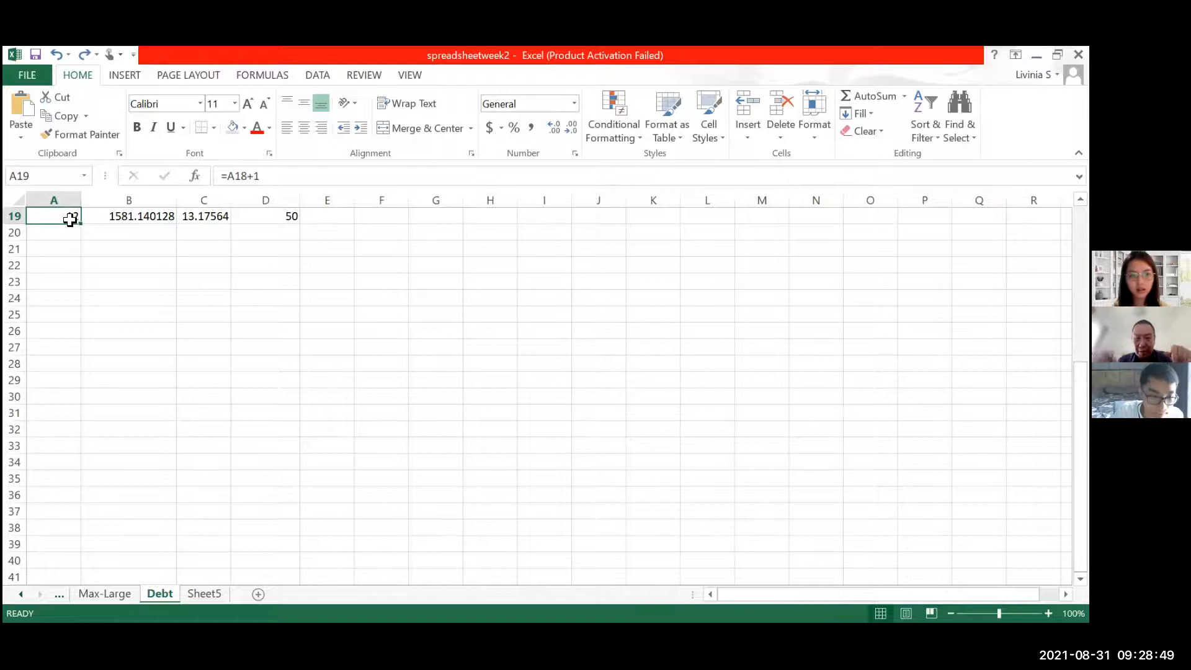
Fill the month, debt, interest and payment formulas together from A19:D19 down to row 215
{"action": "left_click_drag", "start_coordinate": [107, 219], "coordinate": [384, 561]}
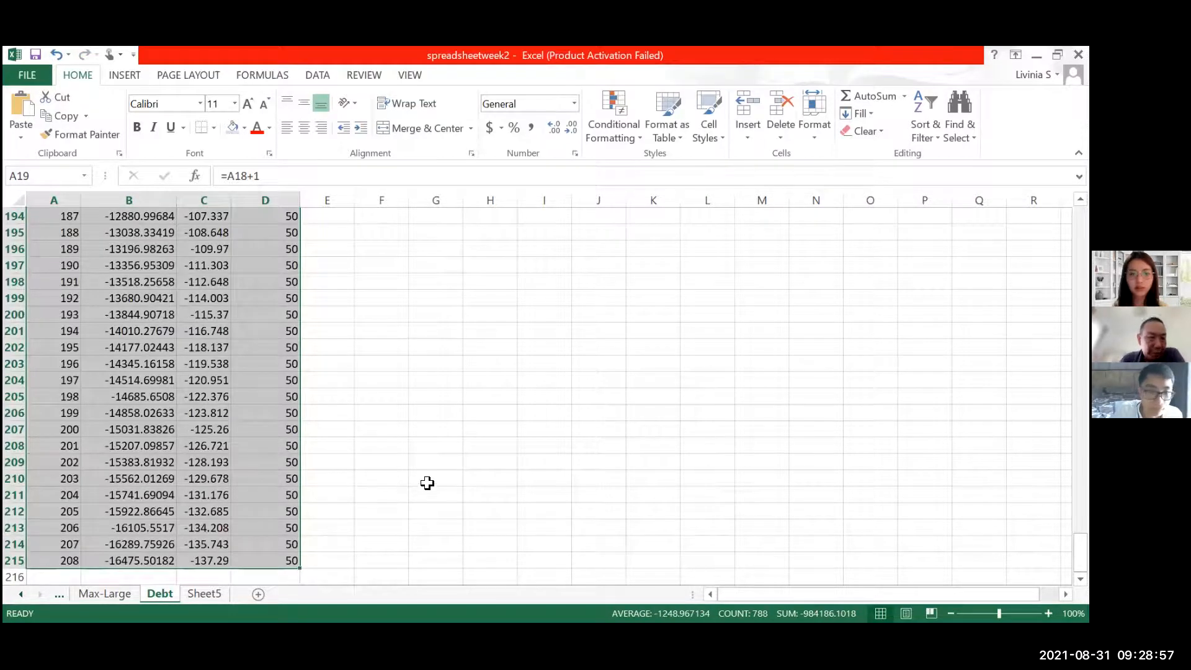
{"action": "scroll", "coordinate": [427, 482], "scroll_direction": "up", "scroll_amount": 9}
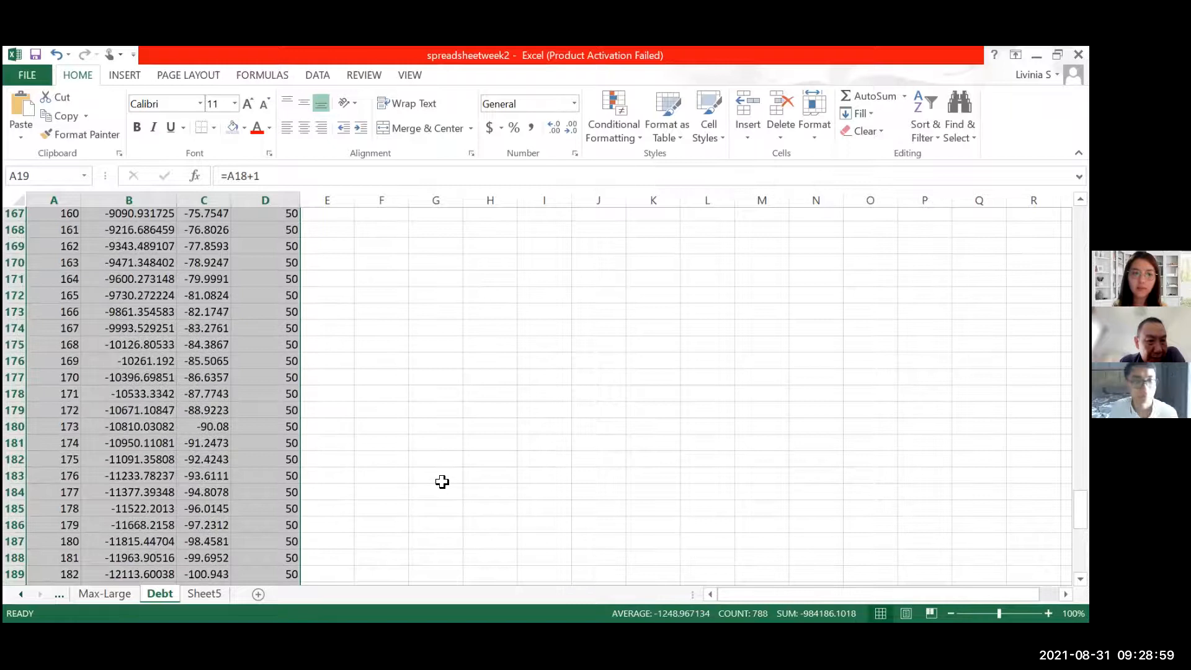
{"action": "scroll", "coordinate": [444, 479], "scroll_direction": "up", "scroll_amount": 1}
{"action": "scroll", "coordinate": [445, 478], "scroll_direction": "up", "scroll_amount": 20}
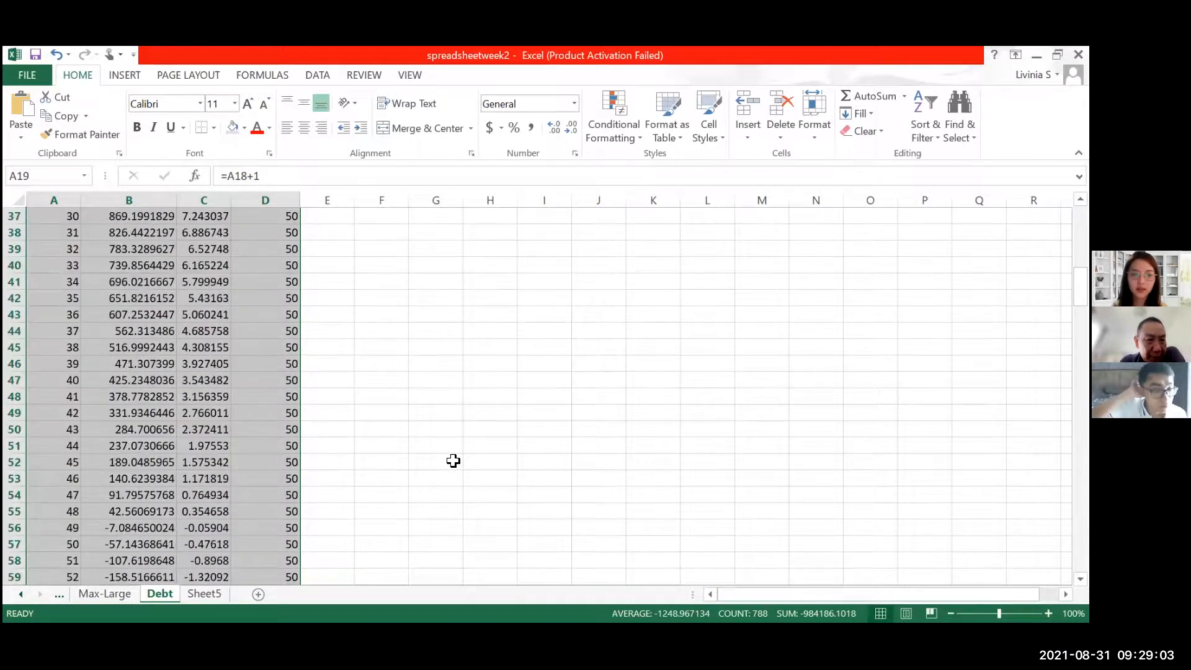
{"action": "scroll", "coordinate": [453, 460], "scroll_direction": "up", "scroll_amount": 12}
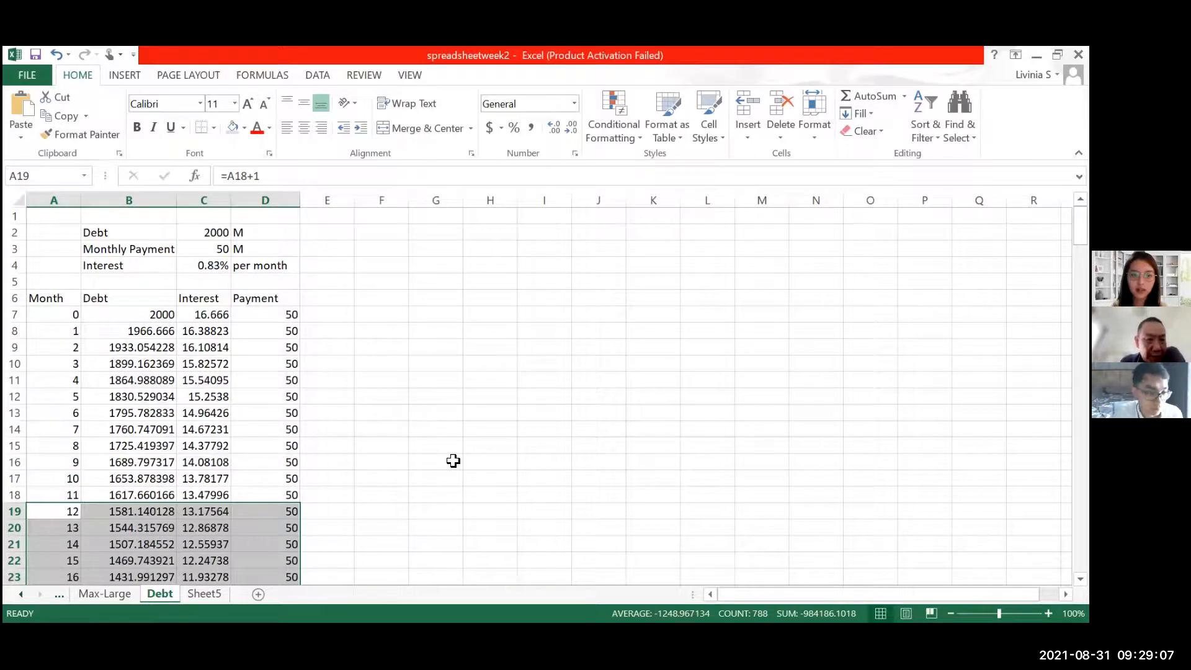
Examine the extended schedule for the month when the debt is paid off, checking the cells of row 56
{"action": "scroll", "coordinate": [225, 314], "scroll_direction": "down", "scroll_amount": 20}
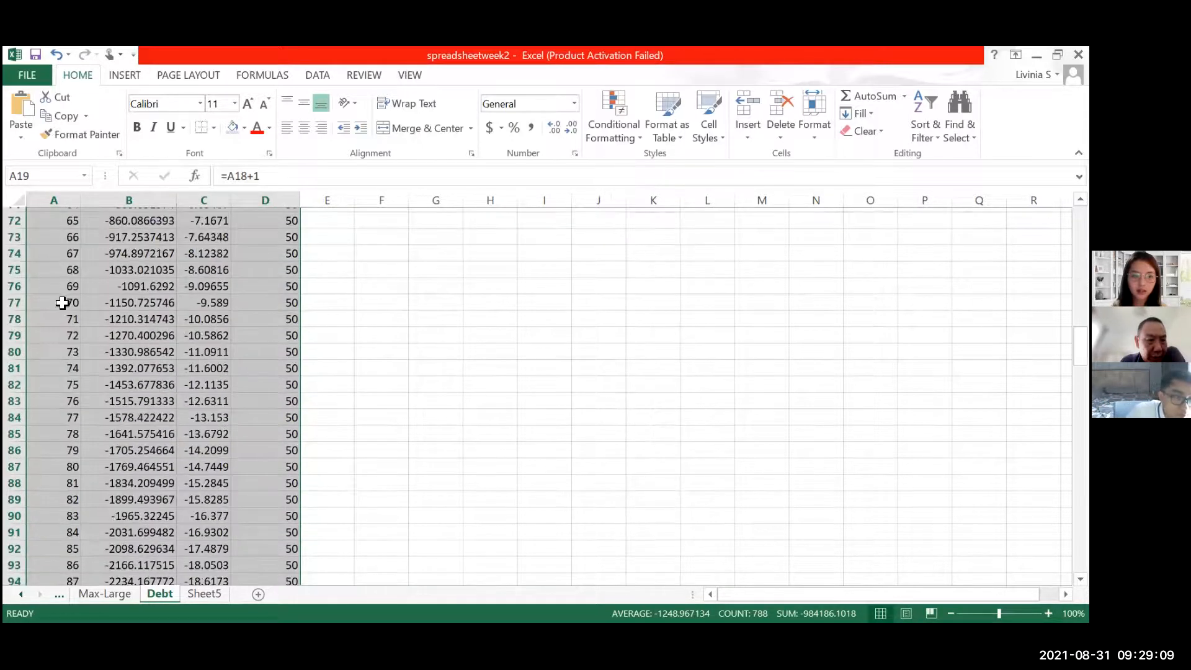
{"action": "scroll", "coordinate": [63, 303], "scroll_direction": "up", "scroll_amount": 4}
{"action": "left_click", "coordinate": [242, 302]}
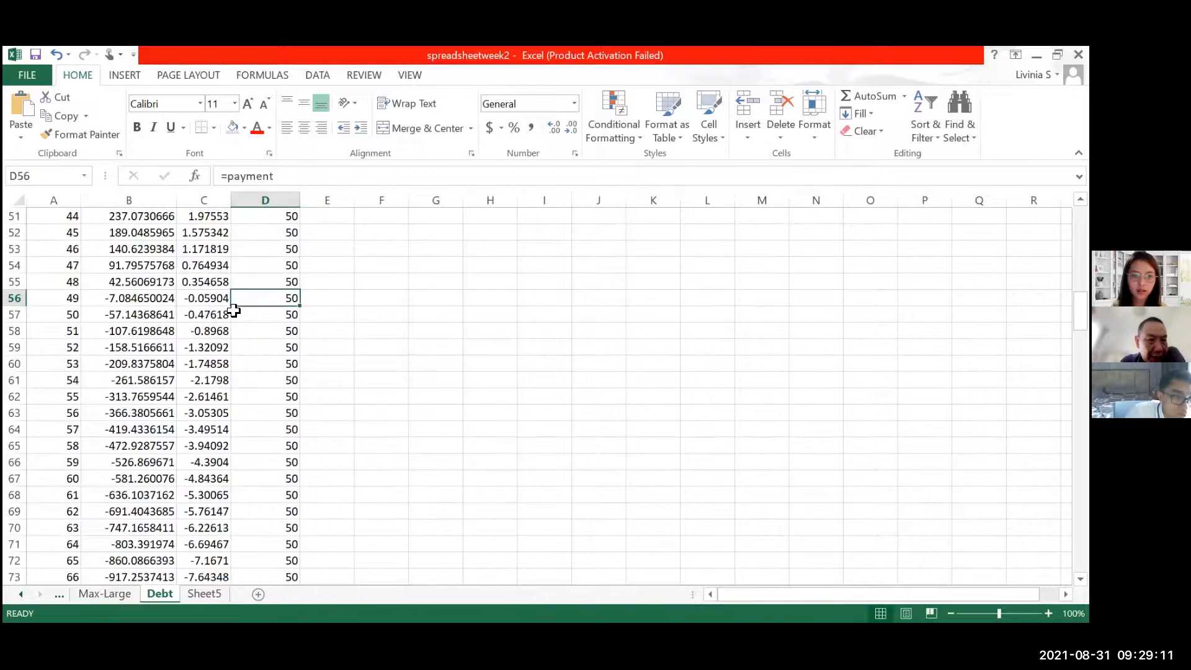
{"action": "left_click", "coordinate": [63, 303]}
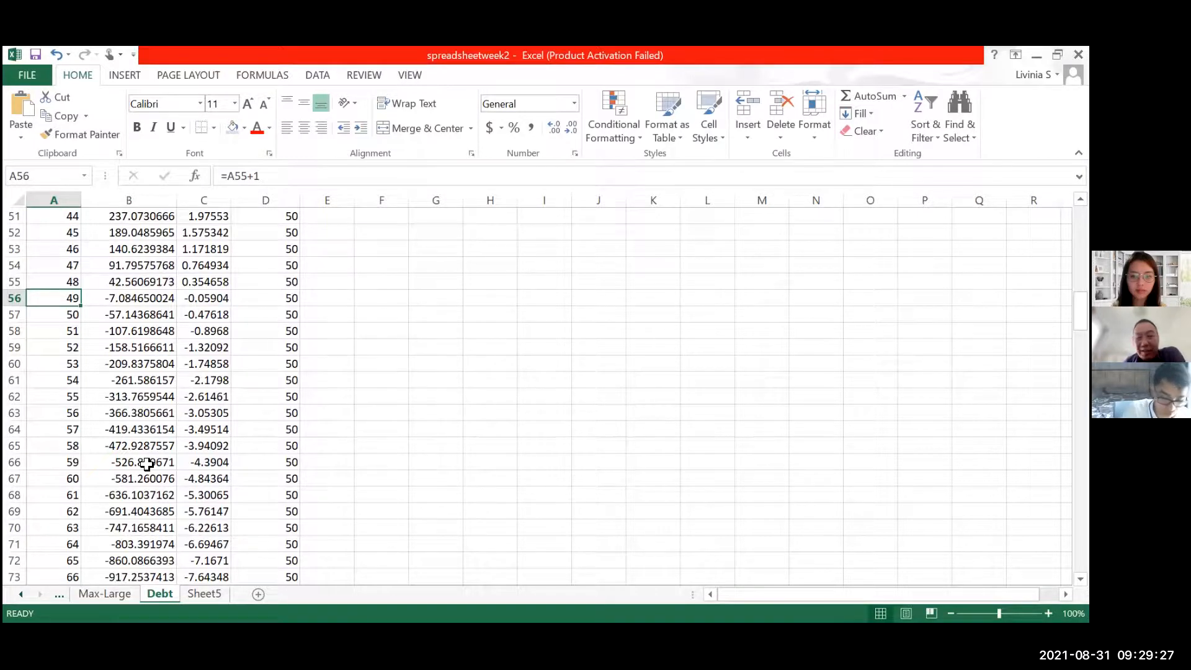
{"action": "scroll", "coordinate": [147, 464], "scroll_direction": "up", "scroll_amount": 2}
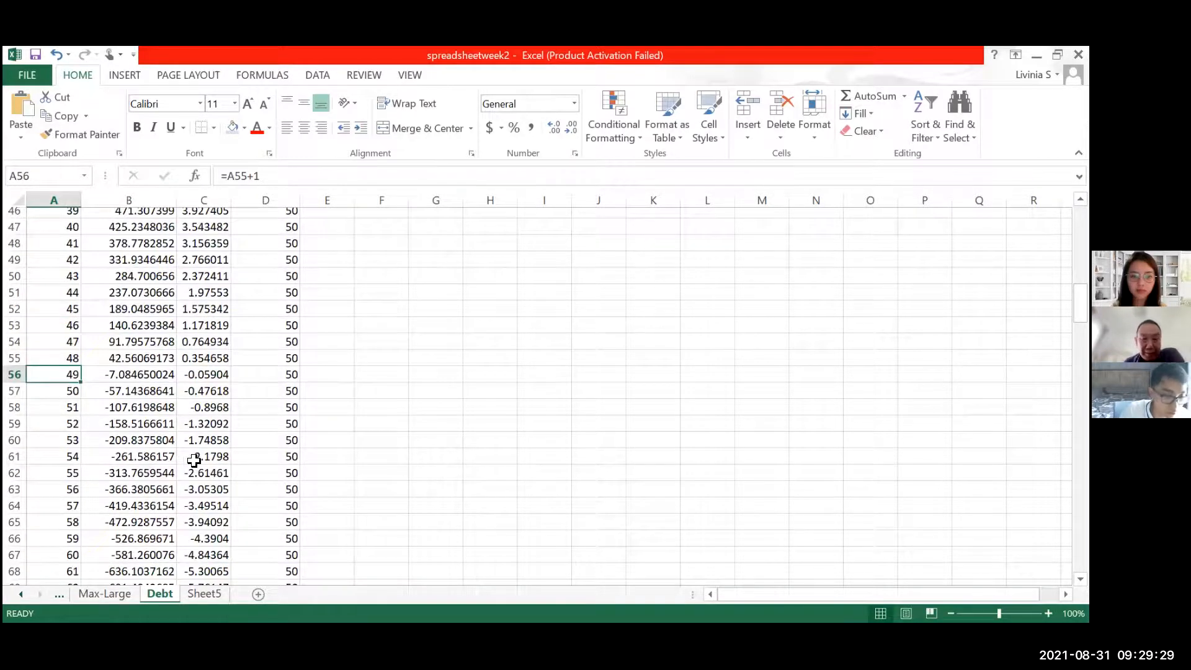
{"action": "scroll", "coordinate": [273, 393], "scroll_direction": "up", "scroll_amount": 2}
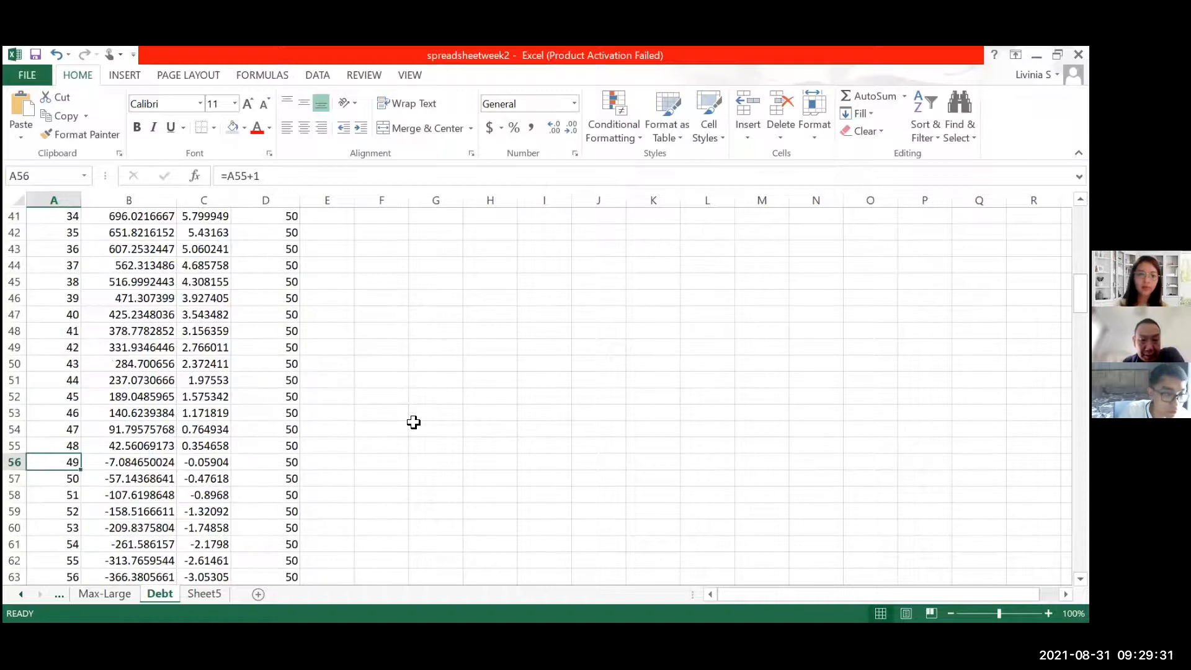
{"action": "key", "text": "Right"}
{"action": "key", "text": "Right"}
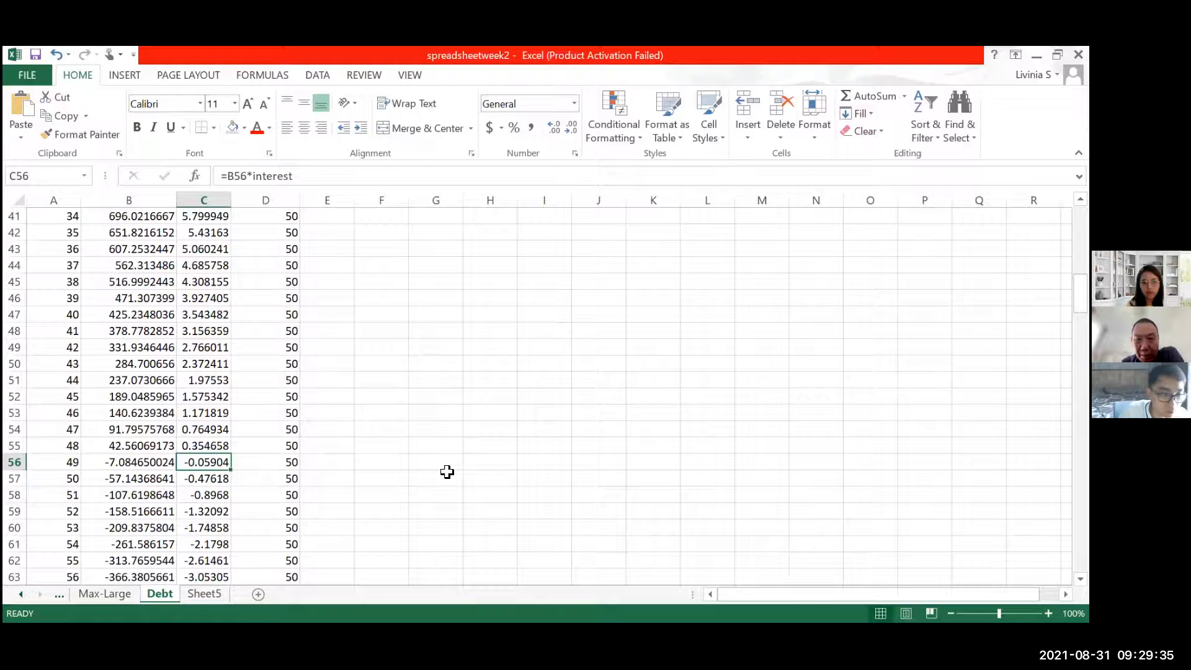
{"action": "scroll", "coordinate": [405, 428], "scroll_direction": "up", "scroll_amount": 1}
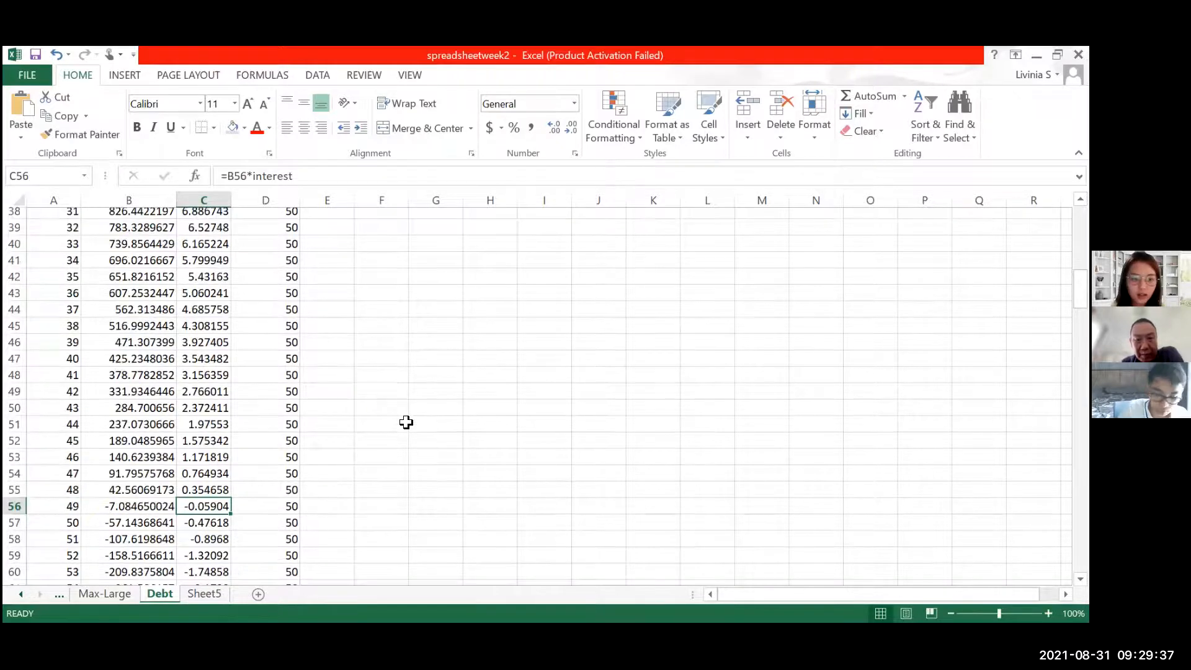
{"action": "scroll", "coordinate": [404, 426], "scroll_direction": "up", "scroll_amount": 2}
{"action": "scroll", "coordinate": [404, 425], "scroll_direction": "down", "scroll_amount": 3}
{"action": "left_click", "coordinate": [404, 426]}
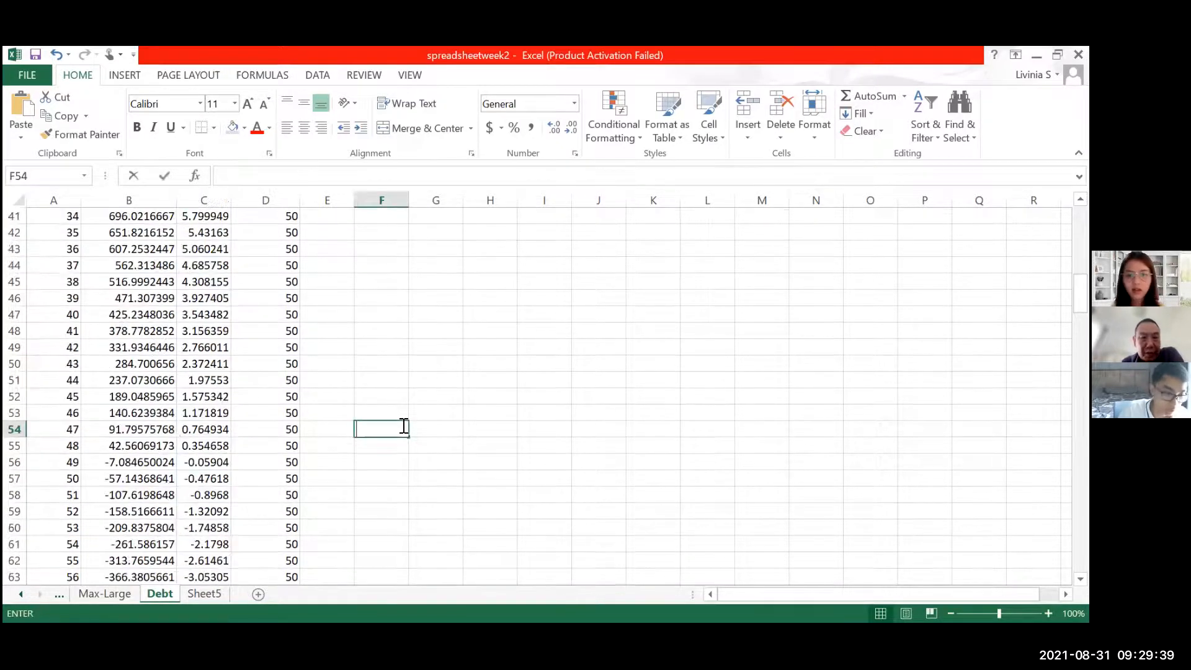
{"action": "type", "text": "="}
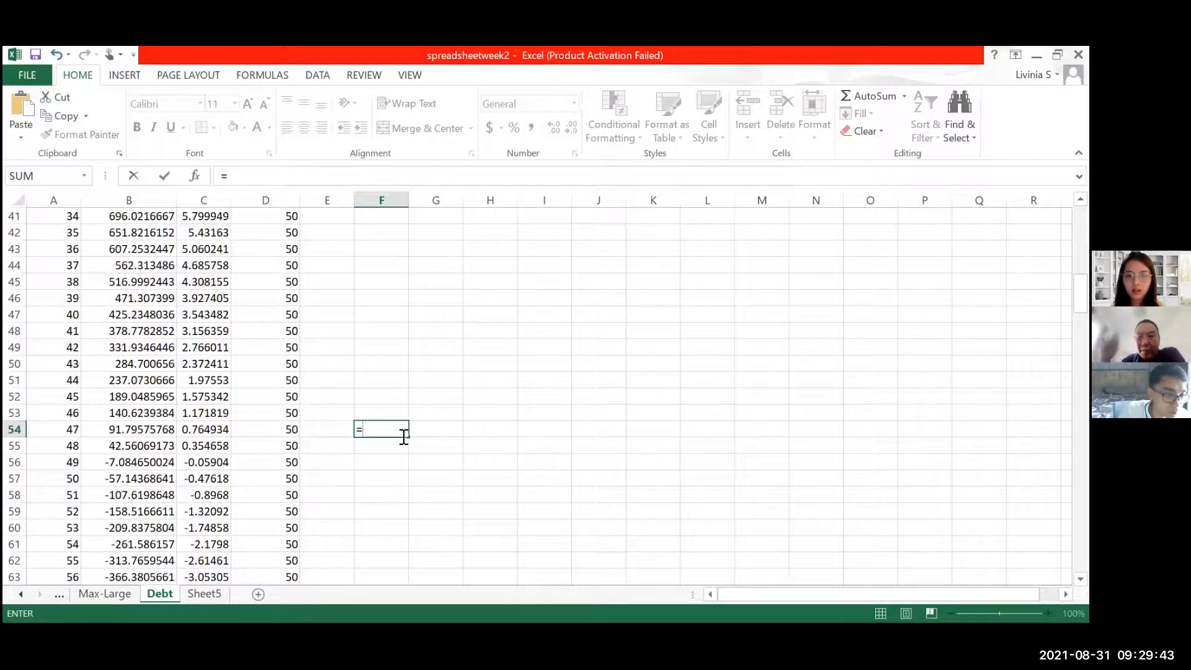
{"action": "key", "text": "BackSpace"}
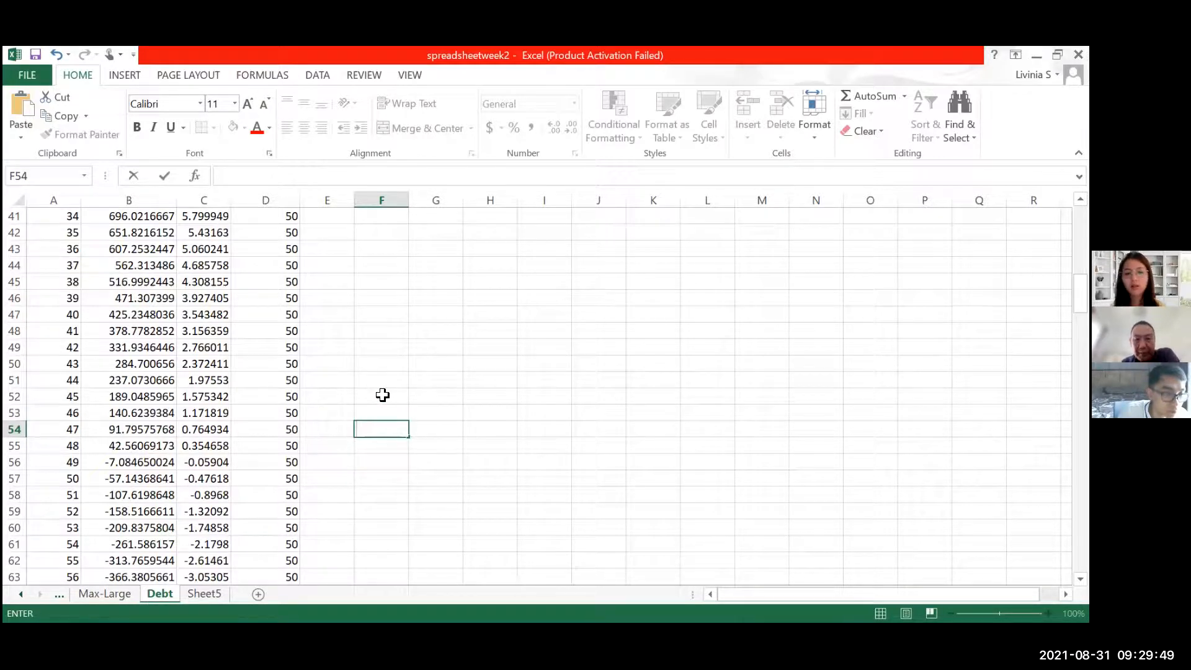
Begin a MATCH formula in cell F4 with 0 as the lookup value
{"action": "scroll", "coordinate": [384, 311], "scroll_direction": "up", "scroll_amount": 2}
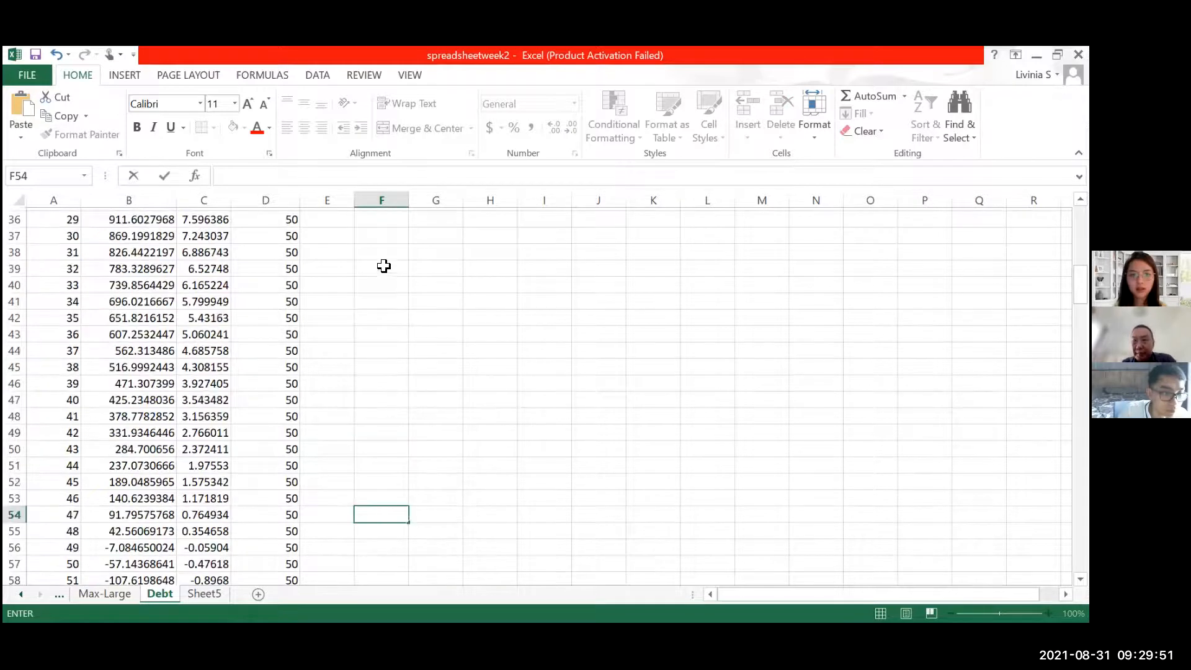
{"action": "scroll", "coordinate": [395, 268], "scroll_direction": "up", "scroll_amount": 12}
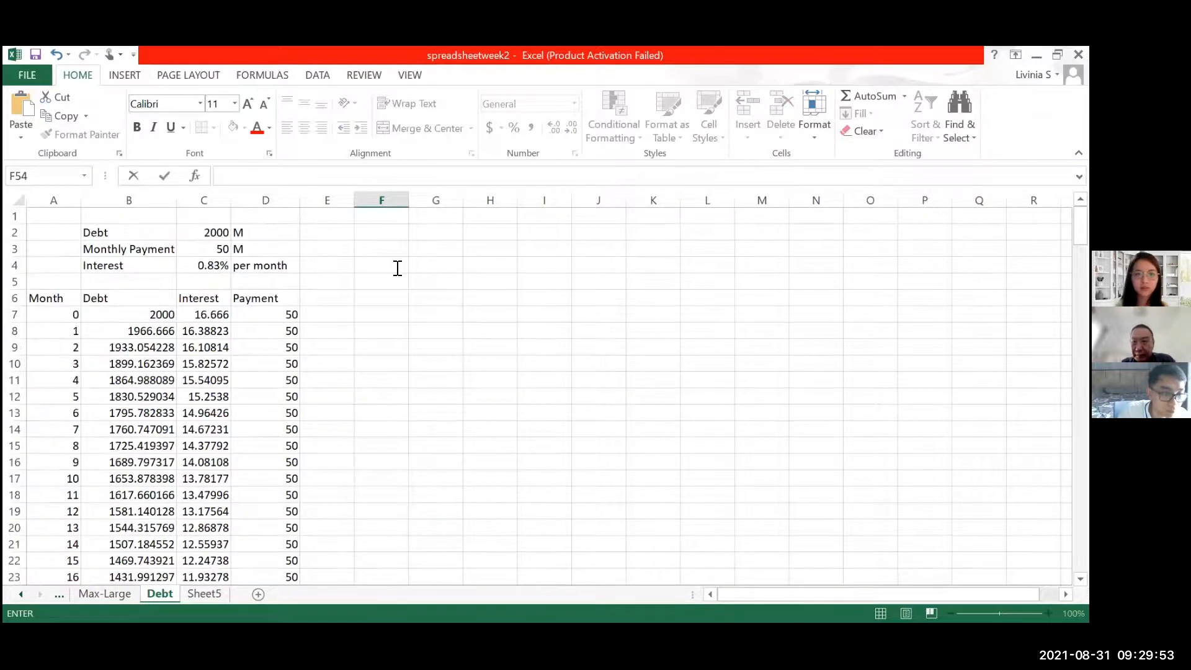
{"action": "left_click", "coordinate": [397, 268]}
{"action": "type", "text": "="}
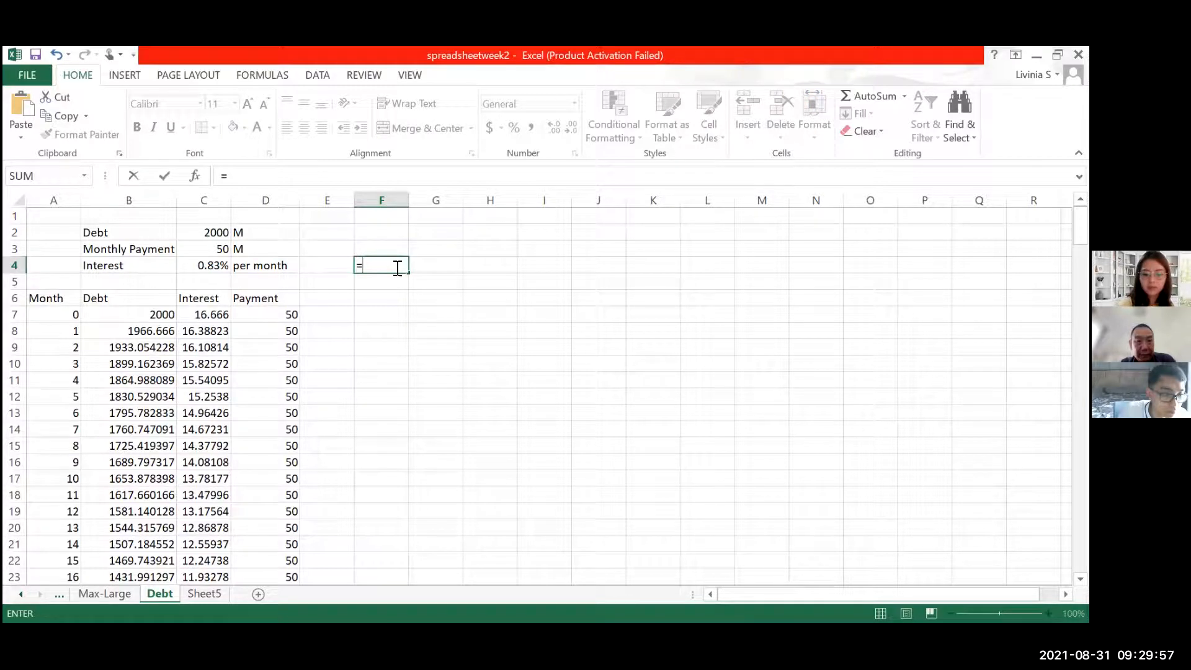
{"action": "type", "text": "match"}
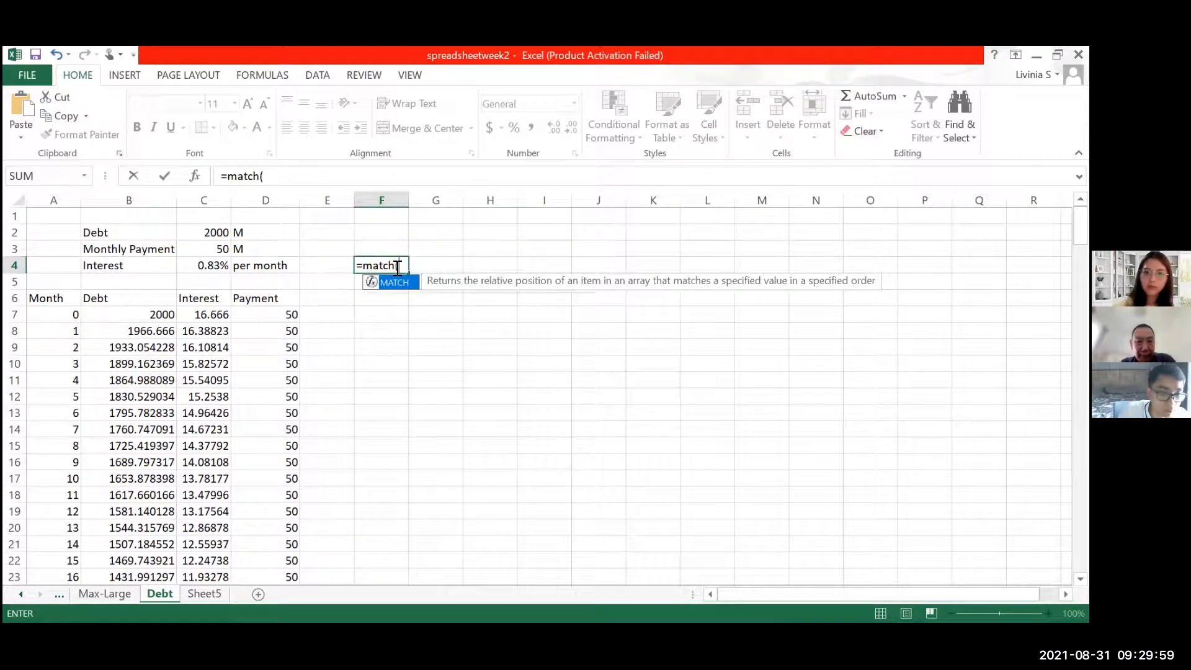
{"action": "type", "text": "("}
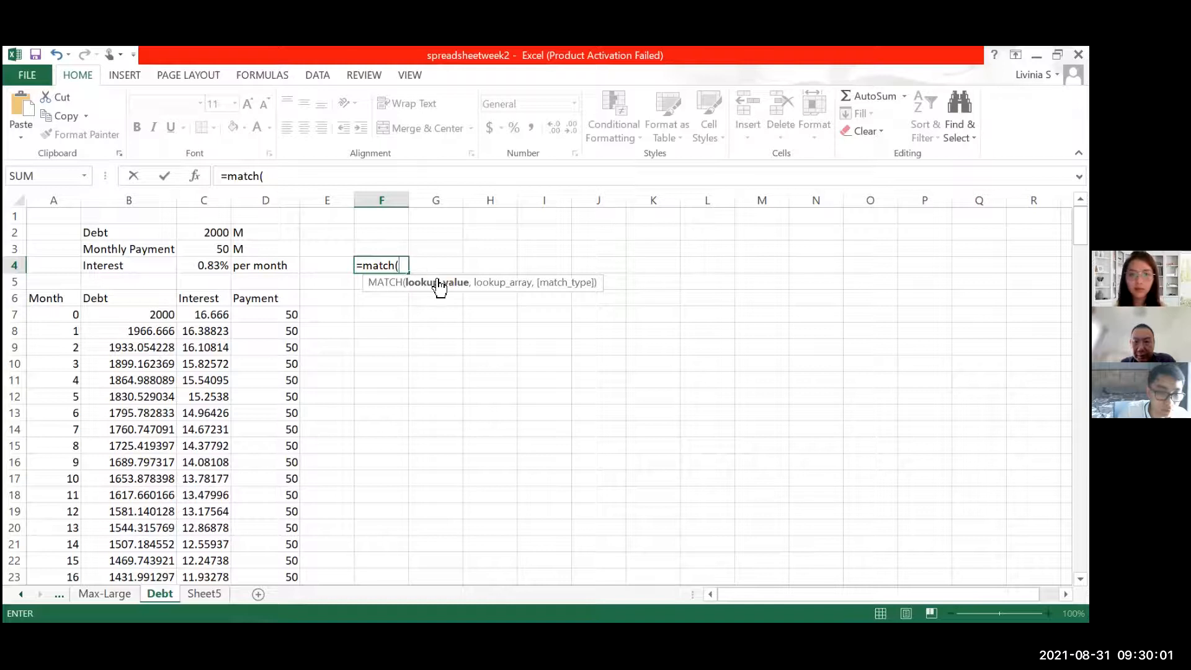
{"action": "type", "text": "0,"}
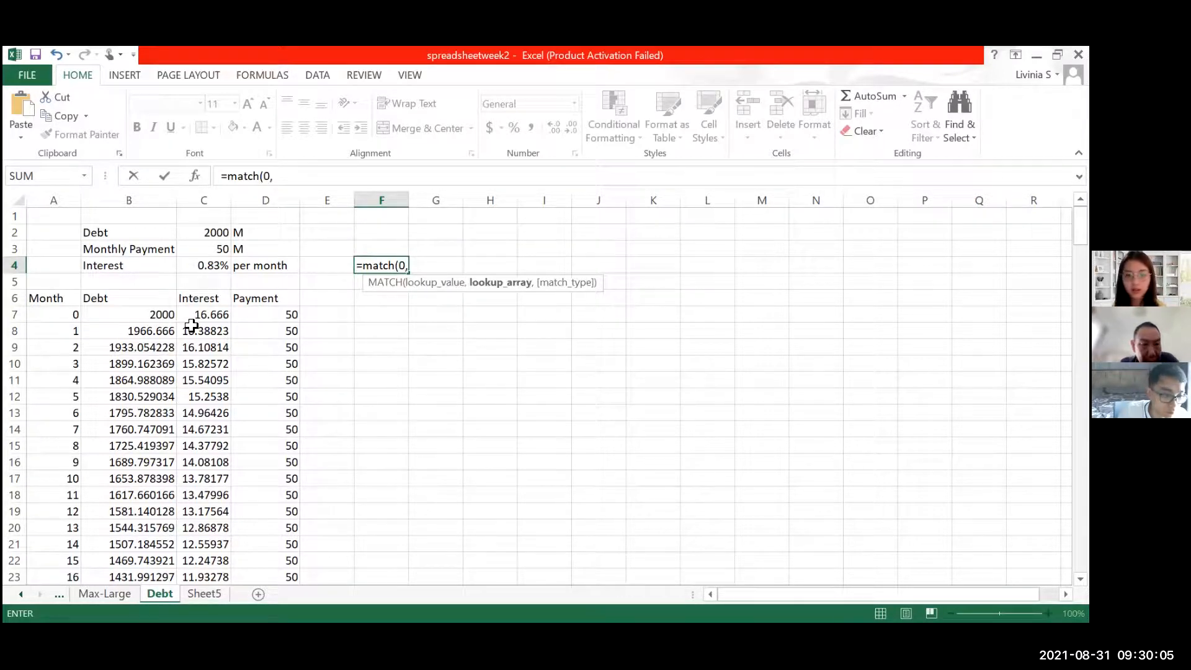
Set the MATCH formula's lookup array to the Debt column values in B7:B215
{"action": "left_click", "coordinate": [143, 317]}
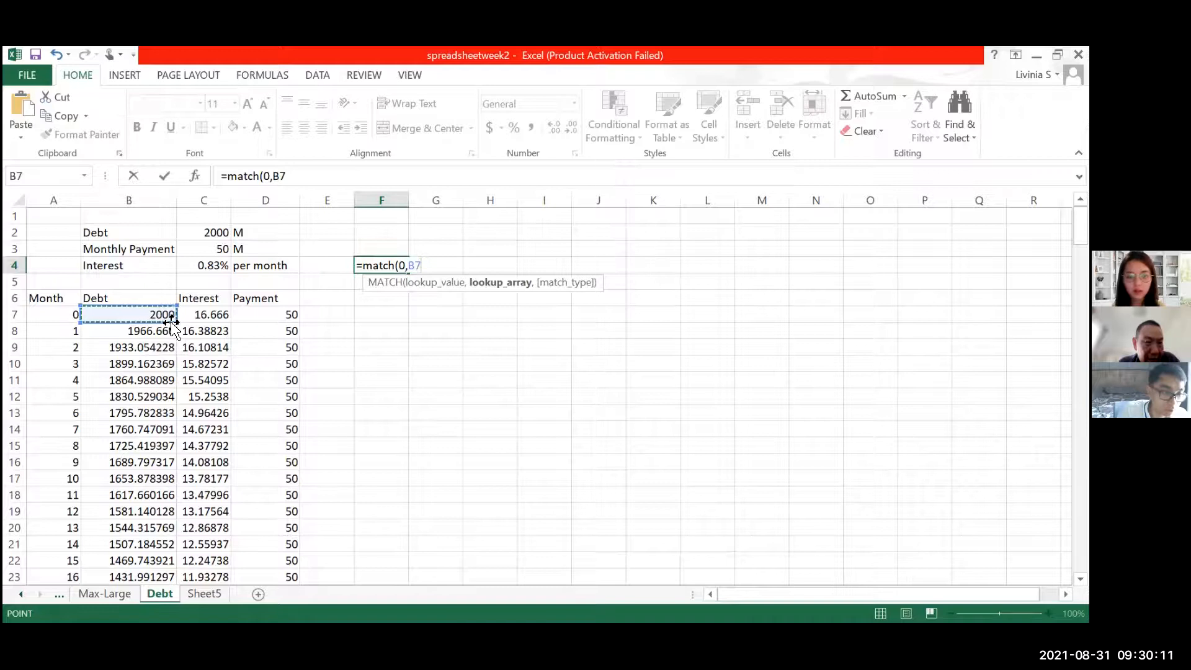
{"action": "scroll", "coordinate": [195, 306], "scroll_direction": "down", "scroll_amount": 20}
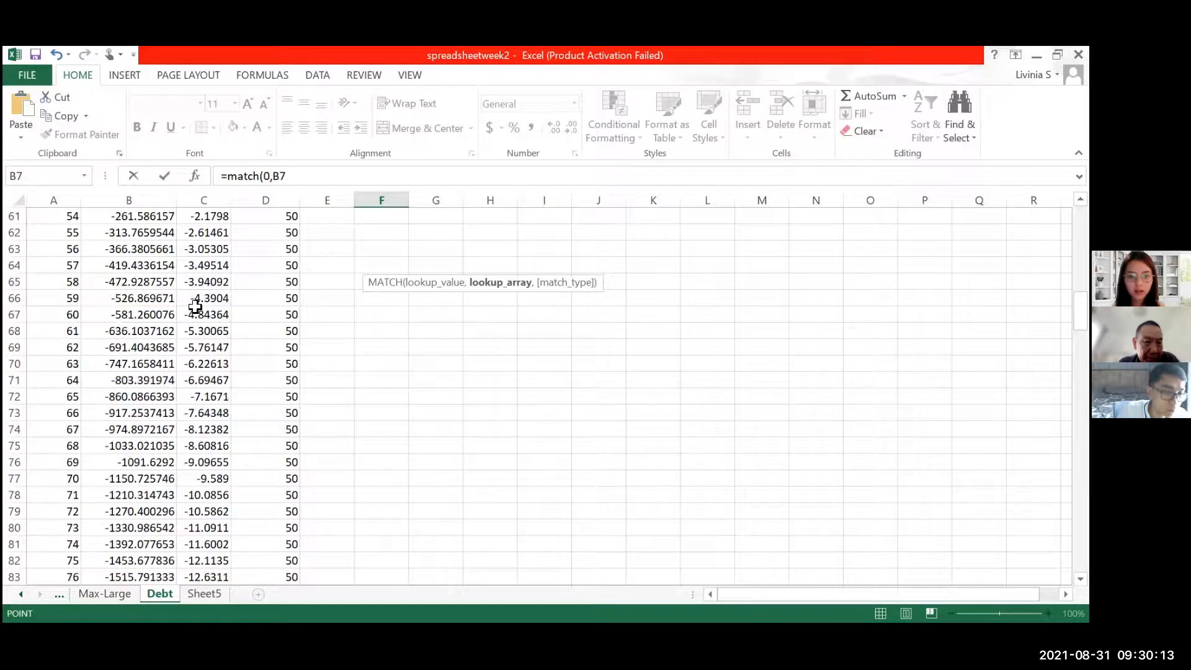
{"action": "scroll", "coordinate": [194, 306], "scroll_direction": "up", "scroll_amount": 20}
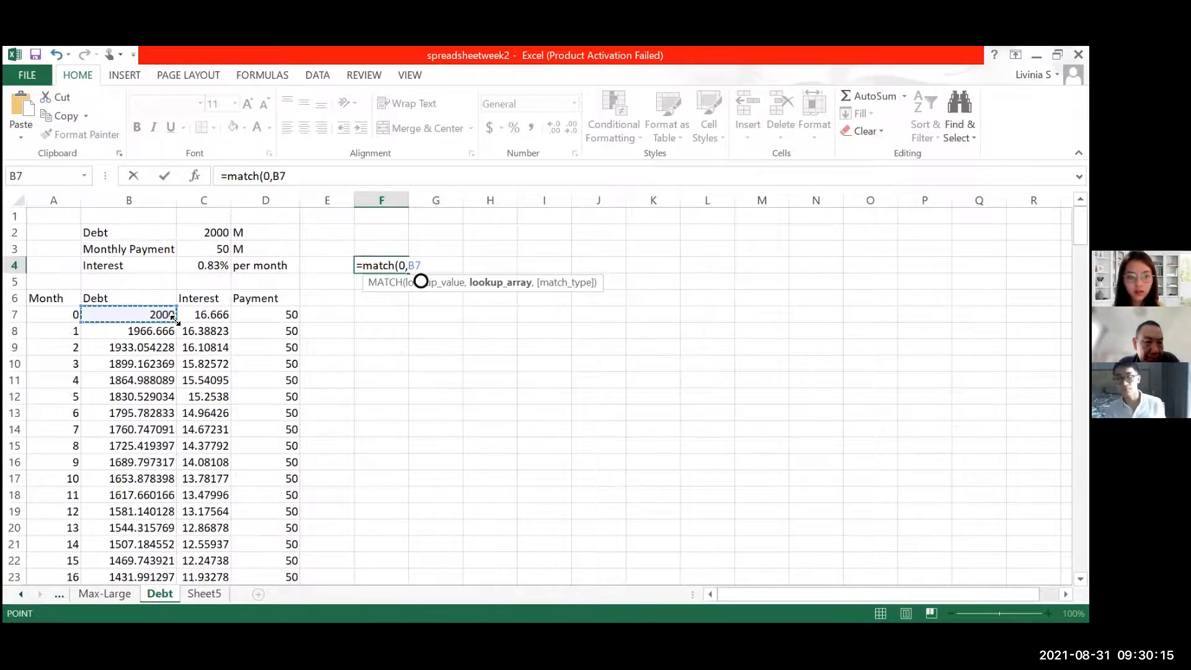
{"action": "left_click_drag", "start_coordinate": [155, 316], "coordinate": [161, 381]}
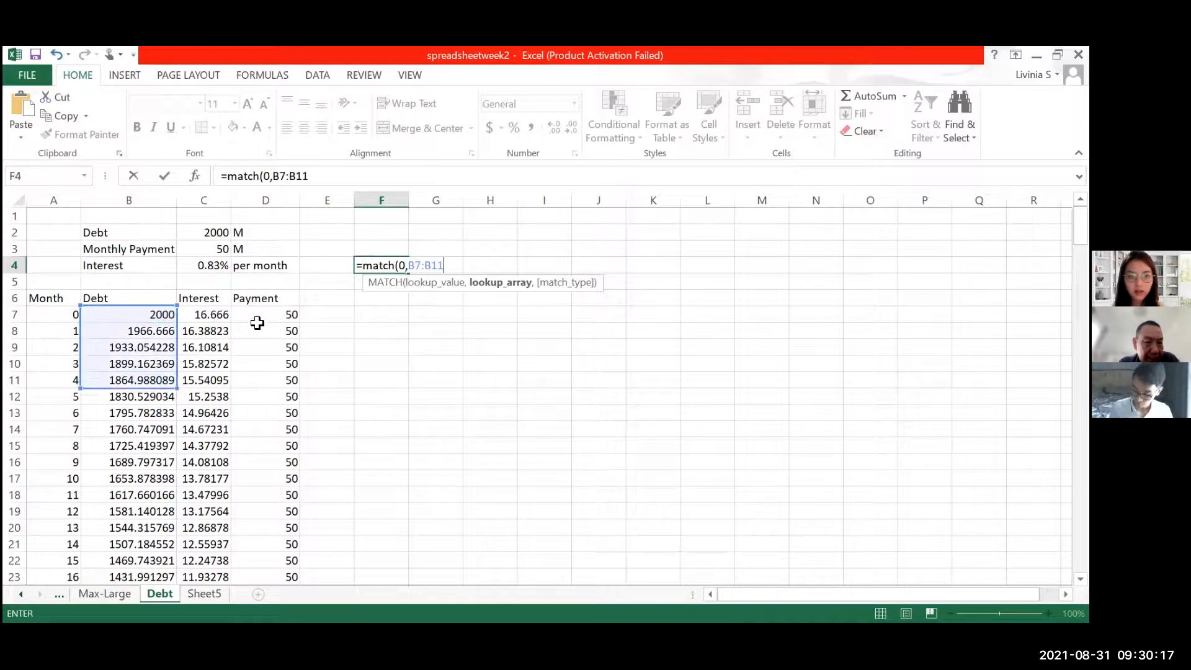
{"action": "scroll", "coordinate": [210, 436], "scroll_direction": "down", "scroll_amount": 3}
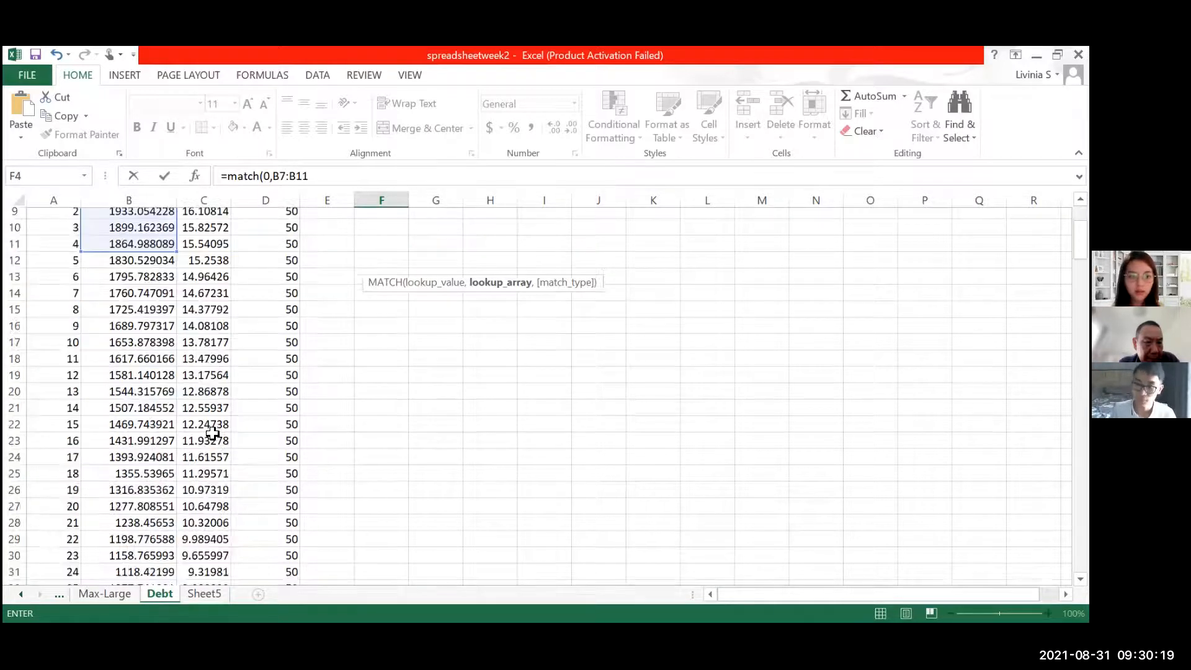
{"action": "scroll", "coordinate": [224, 420], "scroll_direction": "down", "scroll_amount": 20}
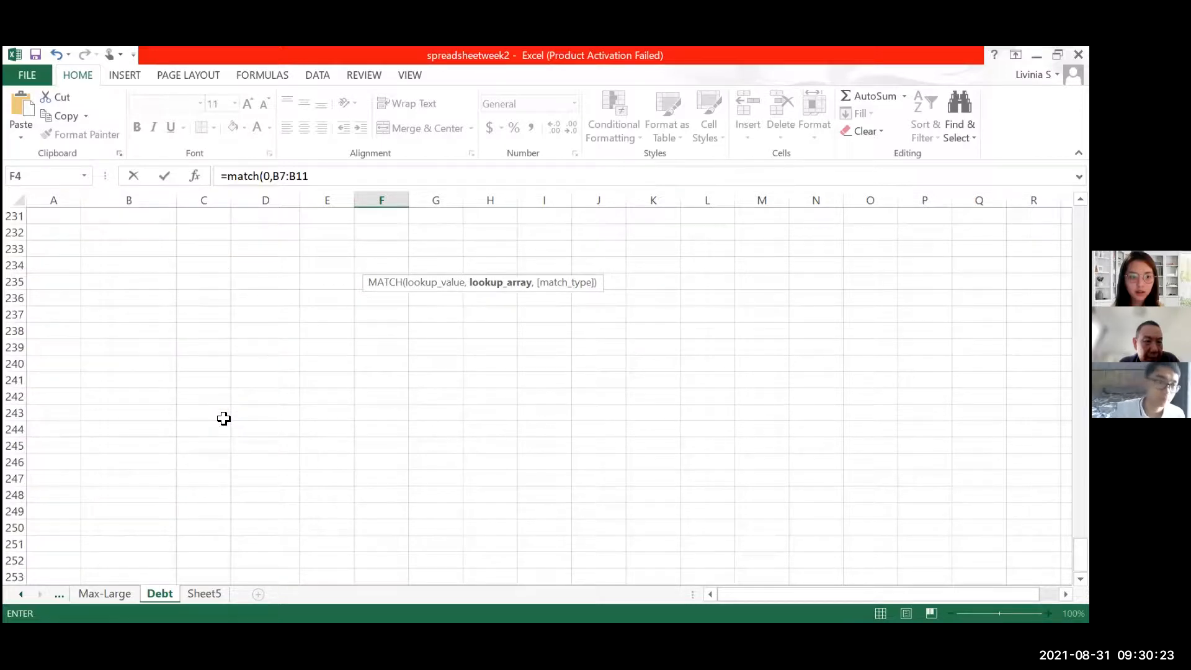
{"action": "scroll", "coordinate": [224, 419], "scroll_direction": "up", "scroll_amount": 18}
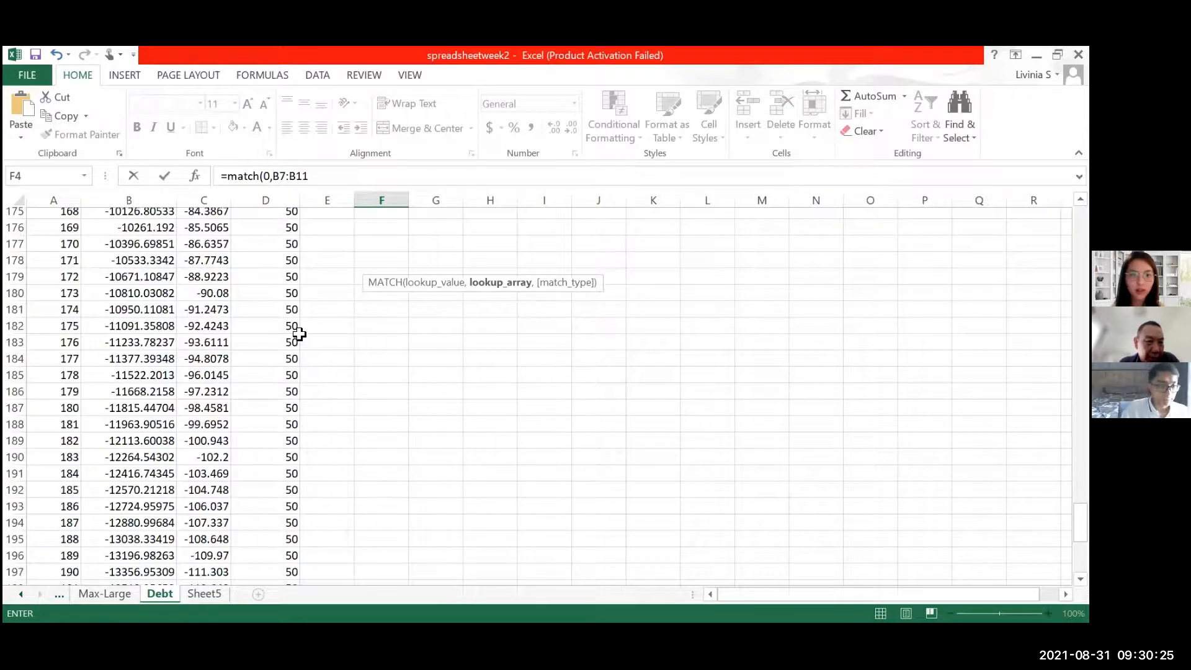
{"action": "scroll", "coordinate": [299, 334], "scroll_direction": "down", "scroll_amount": 2}
{"action": "scroll", "coordinate": [359, 316], "scroll_direction": "up", "scroll_amount": 20}
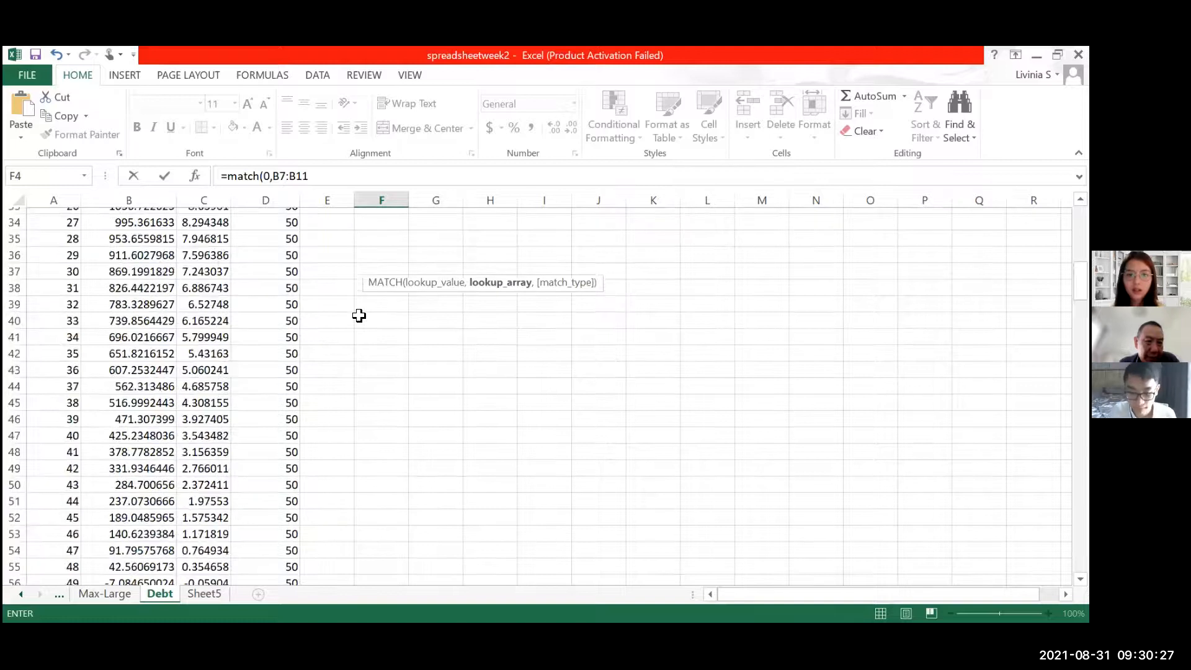
{"action": "scroll", "coordinate": [359, 316], "scroll_direction": "up", "scroll_amount": 11}
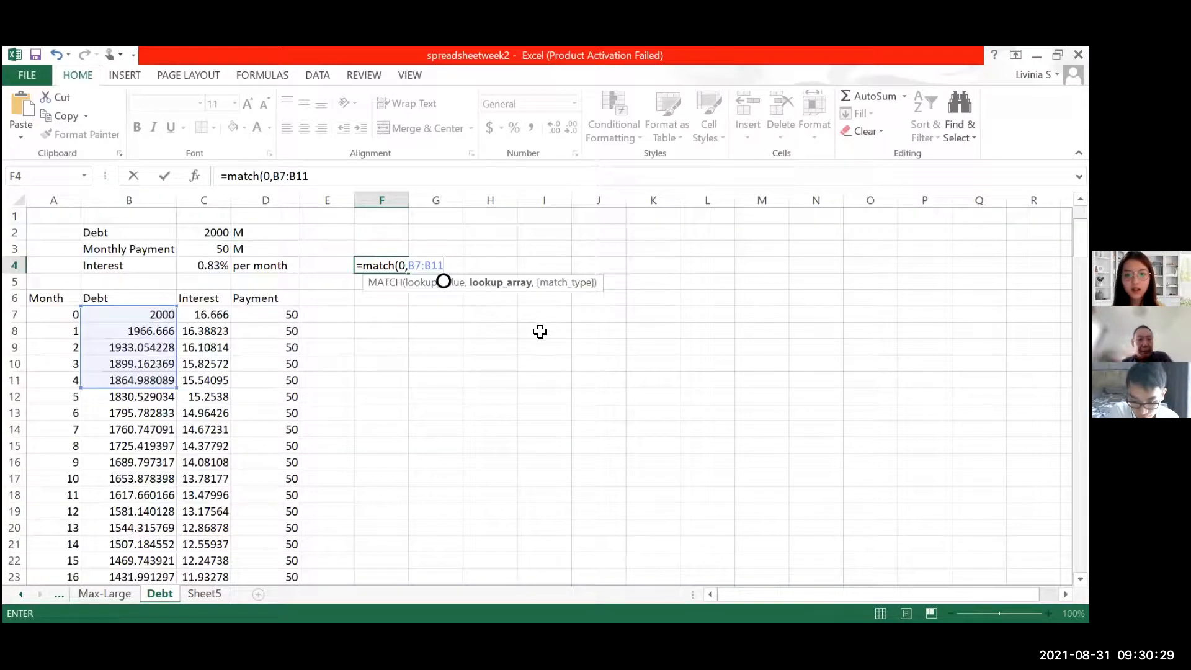
{"action": "key", "text": "BackSpace"}
{"action": "key", "text": "BackSpace"}
{"action": "type", "text": "215"}
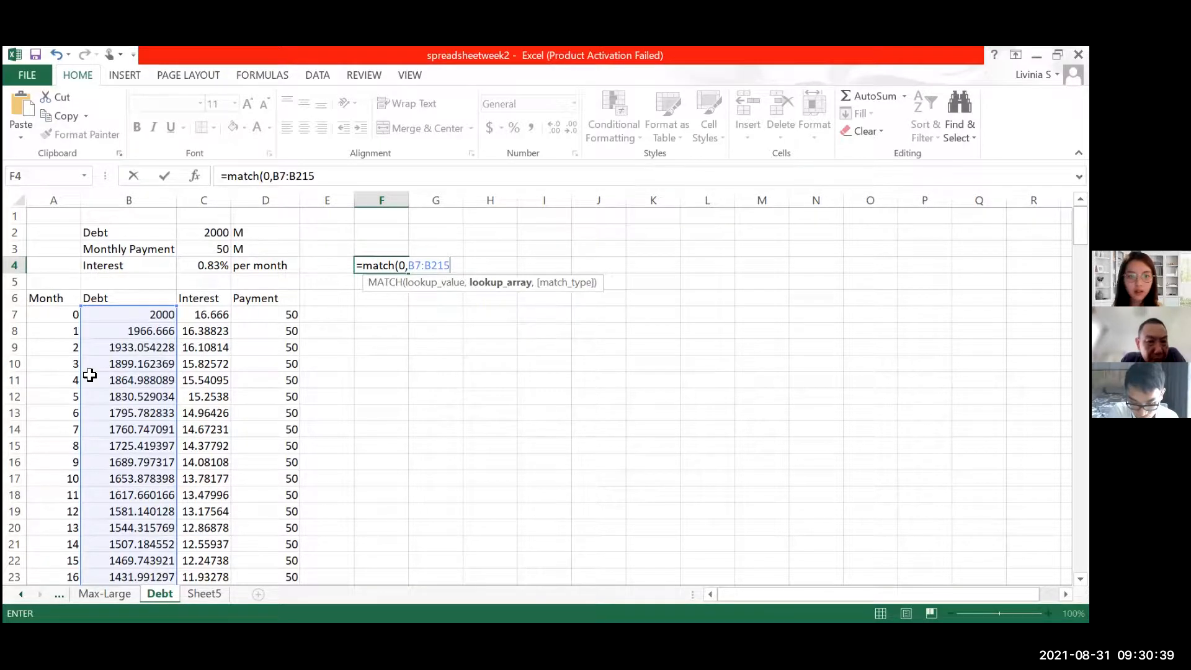
Complete the MATCH formula in F4 with match type -1 and select that cell again
{"action": "scroll", "coordinate": [90, 374], "scroll_direction": "down", "scroll_amount": 20}
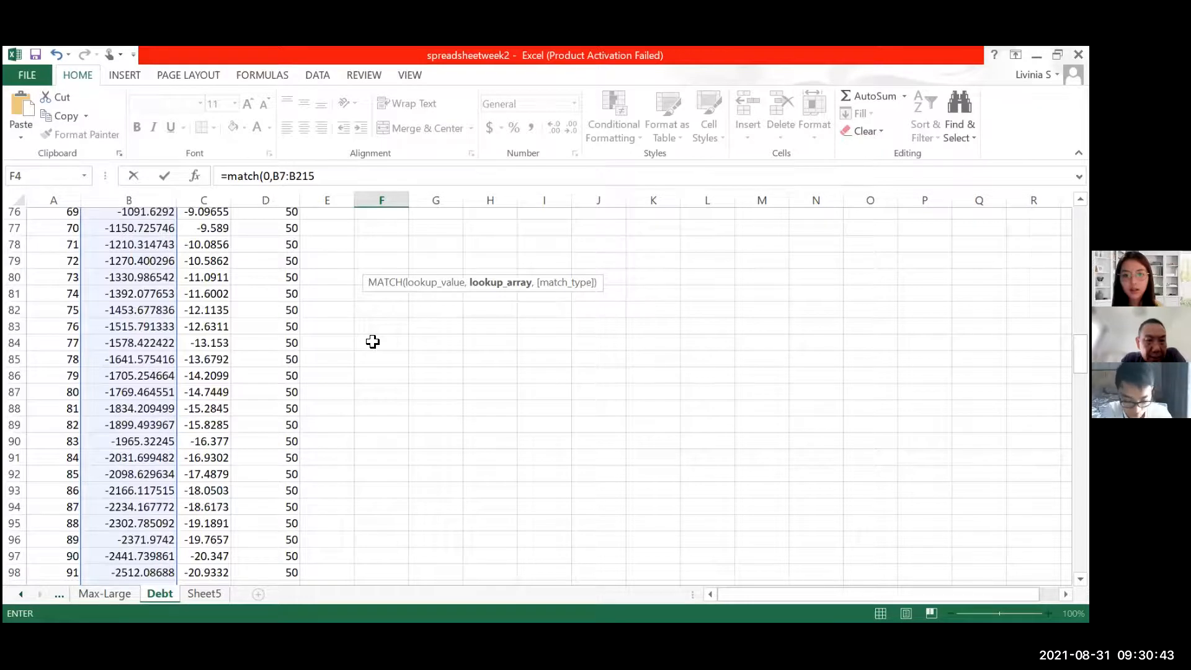
{"action": "type", "text": ",-1"}
{"action": "key", "text": "Return"}
{"action": "left_click", "coordinate": [399, 271]}
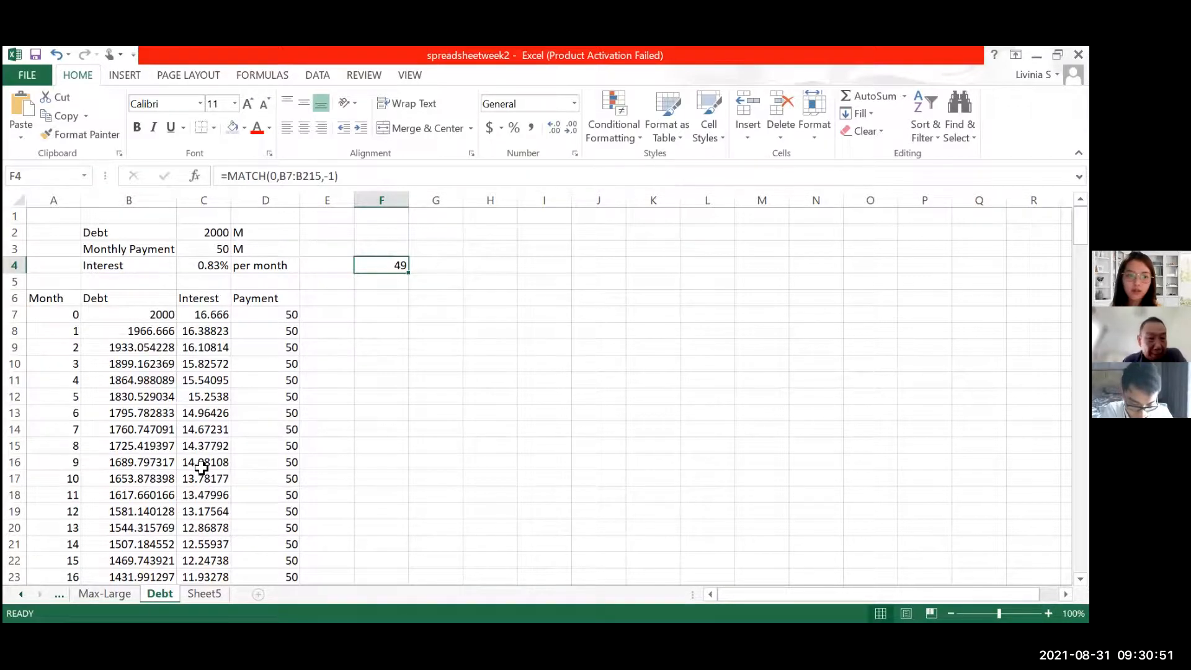
Check the MATCH result against the schedule rows where the debt turns negative, including the debt formula in B56
{"action": "scroll", "coordinate": [203, 465], "scroll_direction": "down", "scroll_amount": 13}
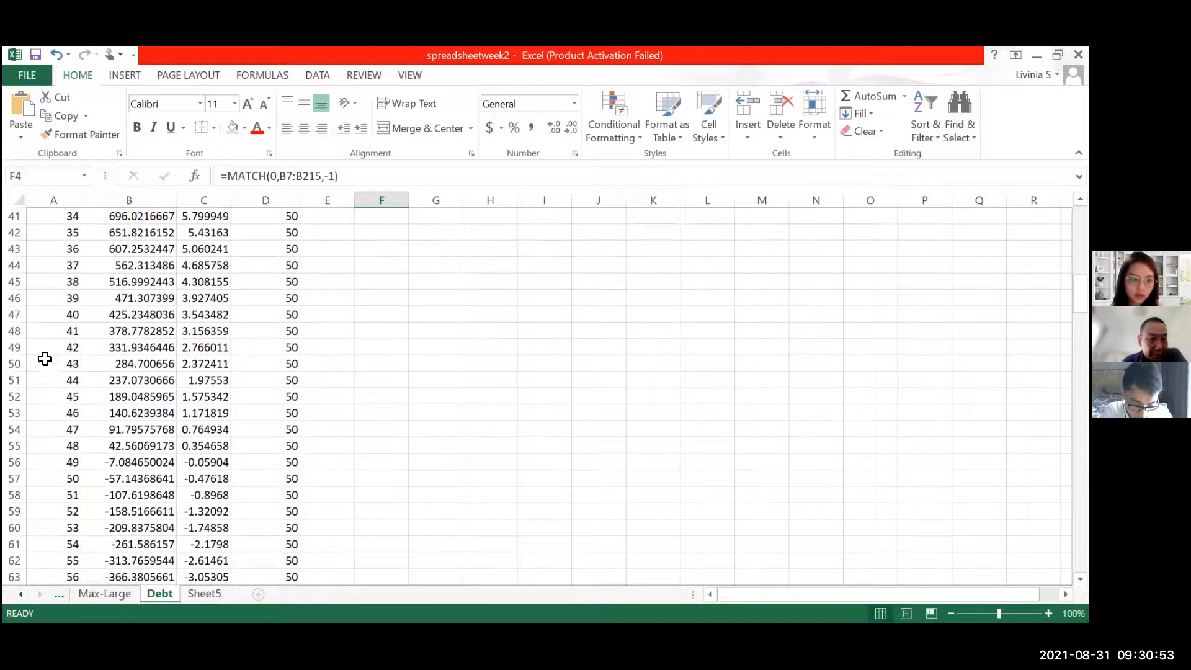
{"action": "left_click", "coordinate": [215, 346]}
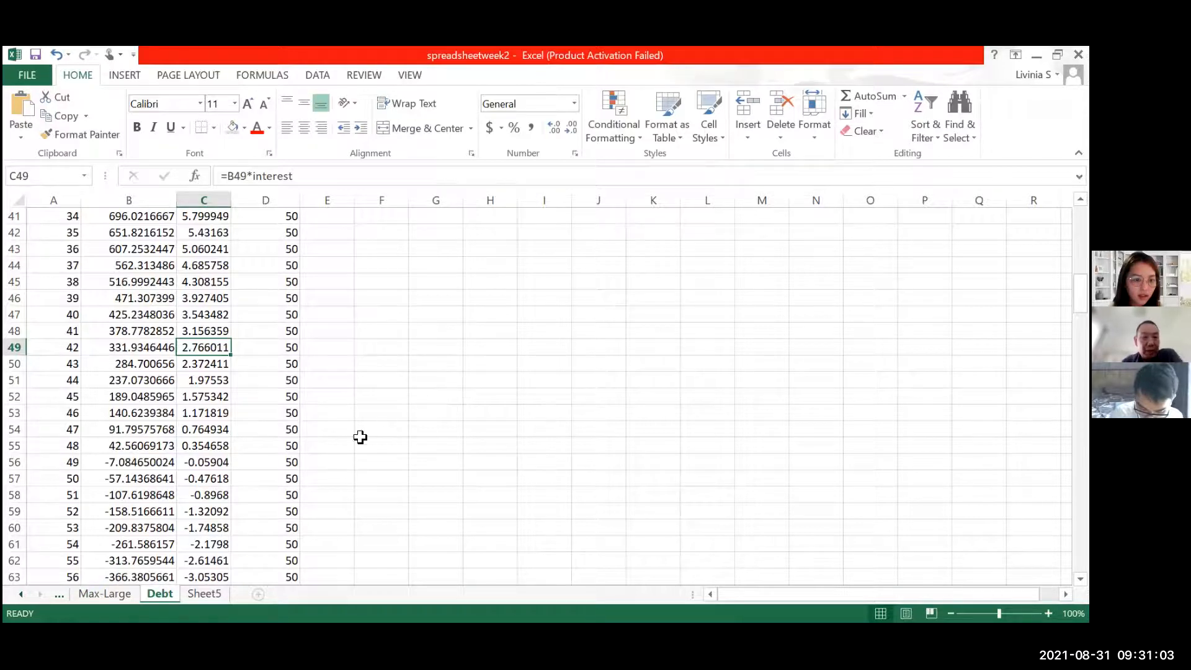
{"action": "left_click", "coordinate": [96, 462]}
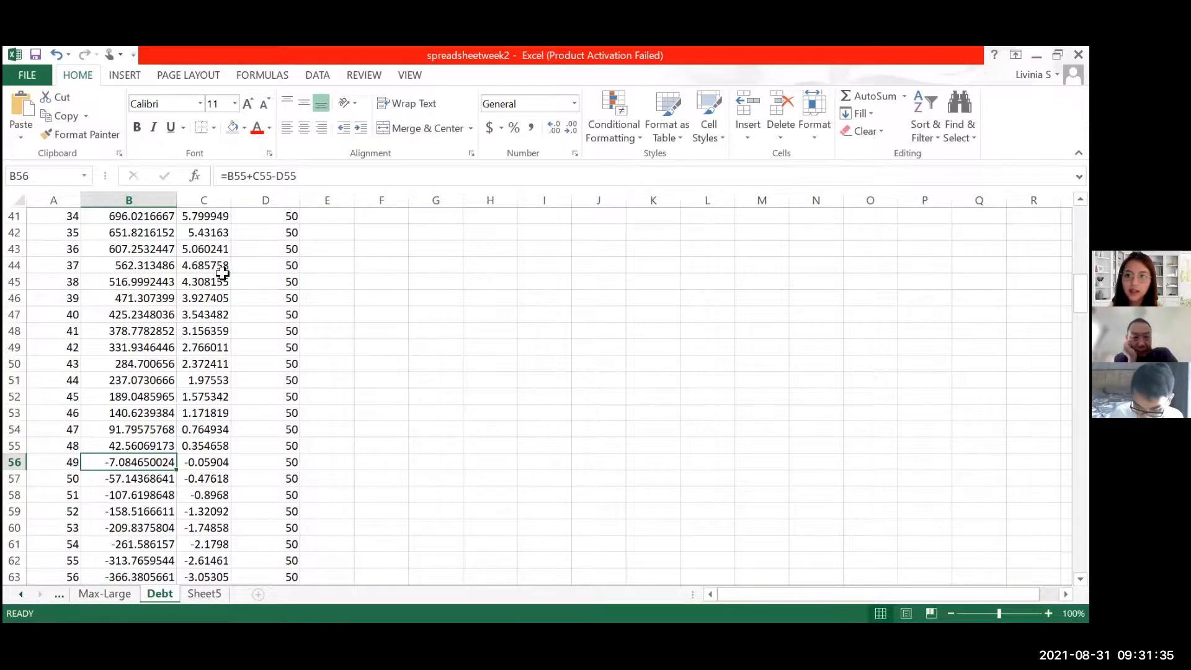
{"action": "scroll", "coordinate": [220, 245], "scroll_direction": "up", "scroll_amount": 3}
{"action": "scroll", "coordinate": [342, 281], "scroll_direction": "up", "scroll_amount": 10}
{"action": "left_click", "coordinate": [340, 281]}
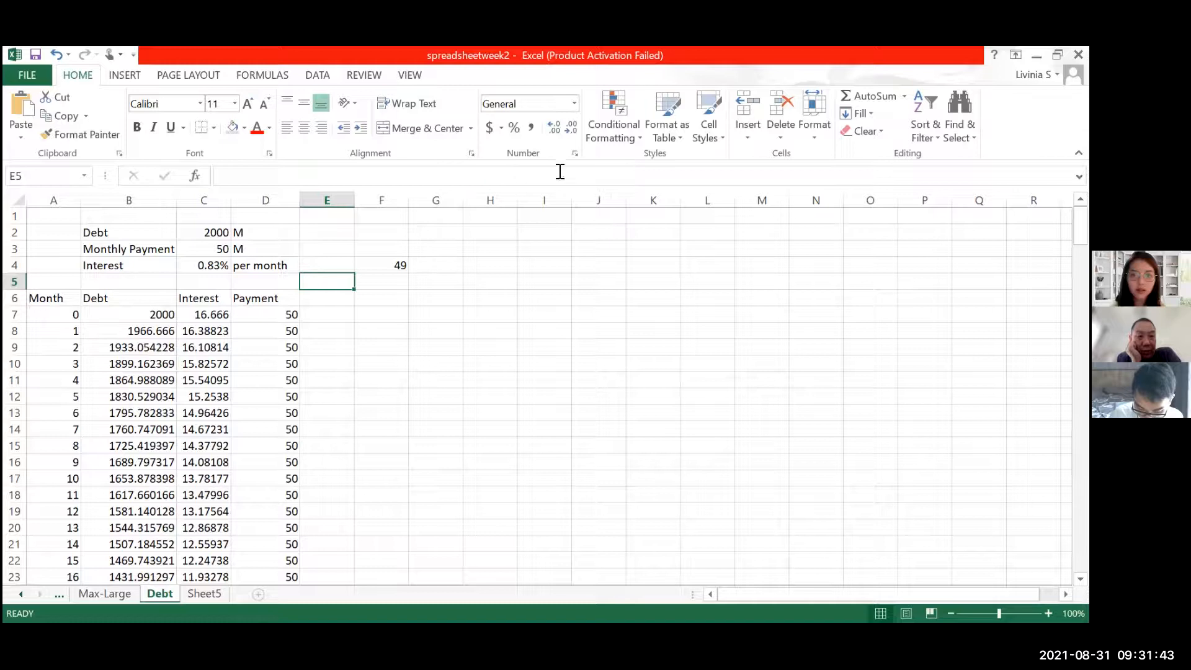
Set the Monthly Payment in cell C3 to 40
{"action": "double_click", "coordinate": [223, 249]}
{"action": "double_click", "coordinate": [220, 249]}
{"action": "type", "text": "40"}
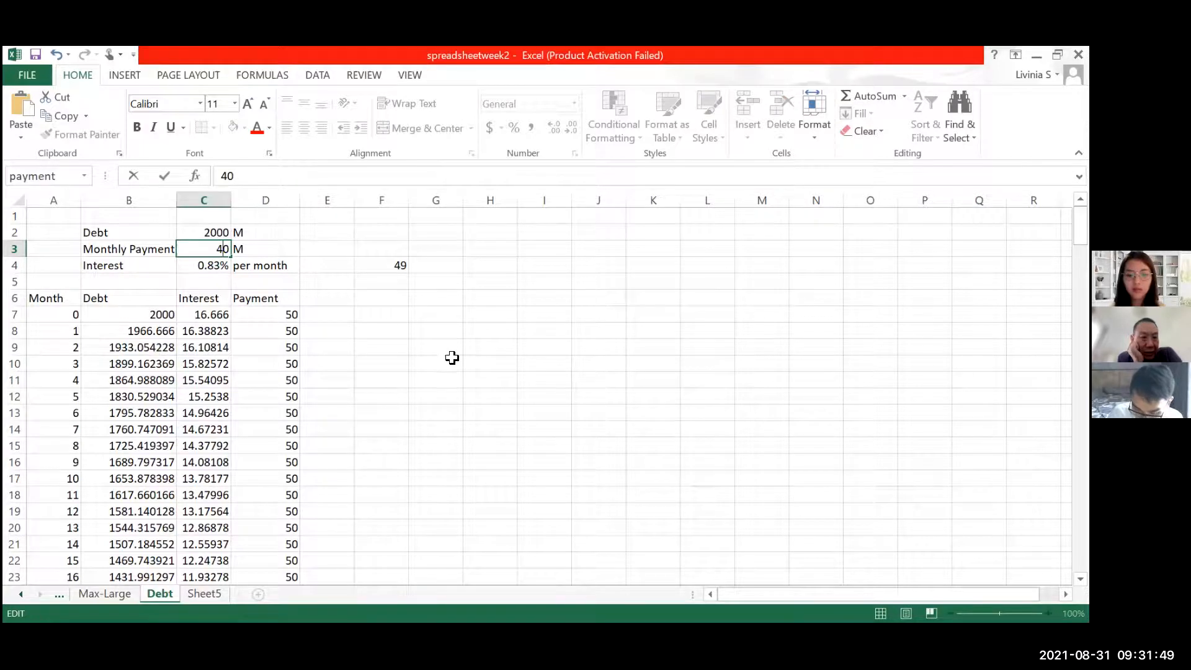
{"action": "key", "text": "Return"}
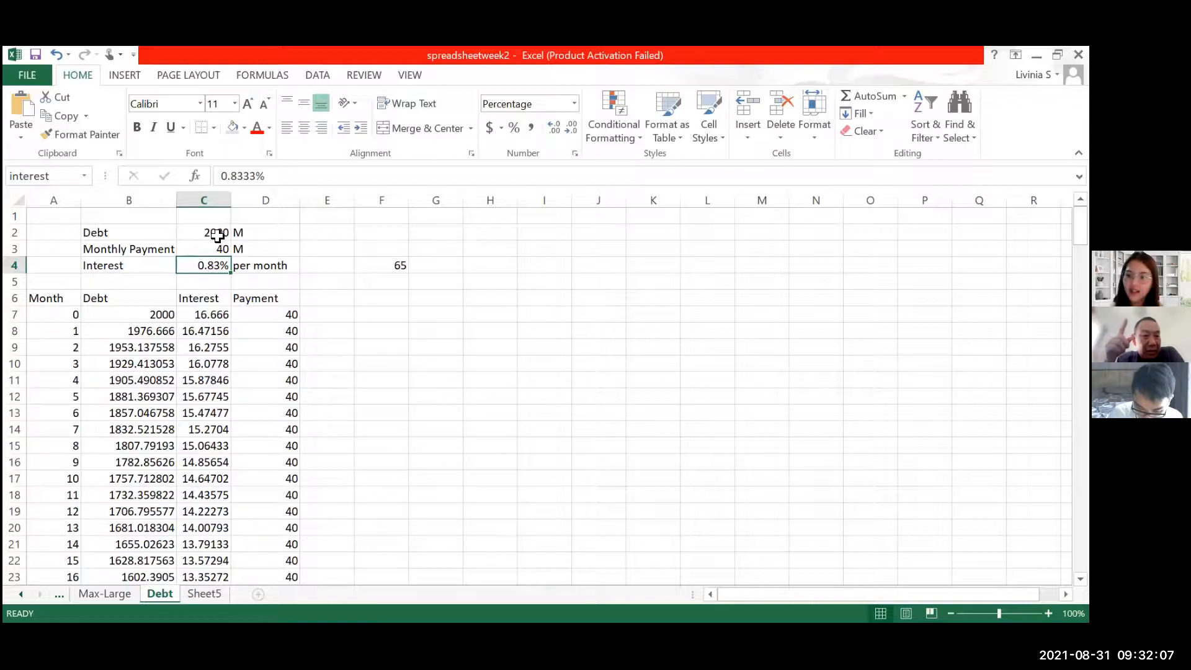
Set the monthly Interest rate in cell C4 to 1%
{"action": "double_click", "coordinate": [219, 265]}
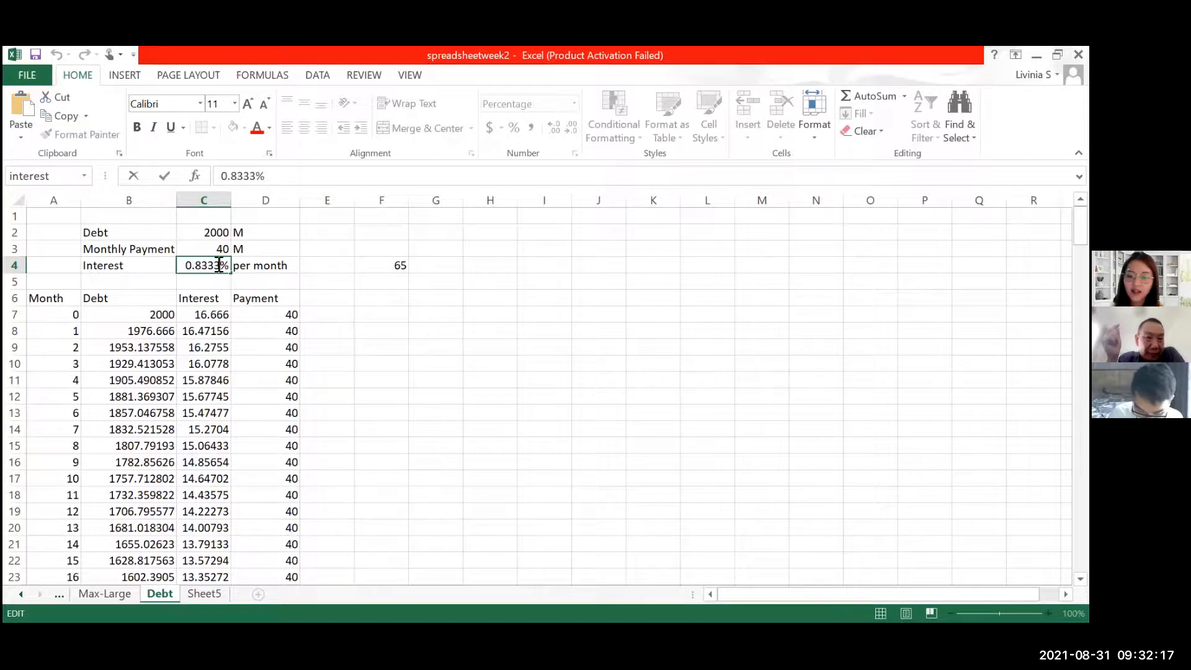
{"action": "key", "text": "BackSpace"}
{"action": "key", "text": "BackSpace"}
{"action": "key", "text": "BackSpace"}
{"action": "key", "text": "BackSpace"}
{"action": "key", "text": "BackSpace"}
{"action": "key", "text": "BackSpace"}
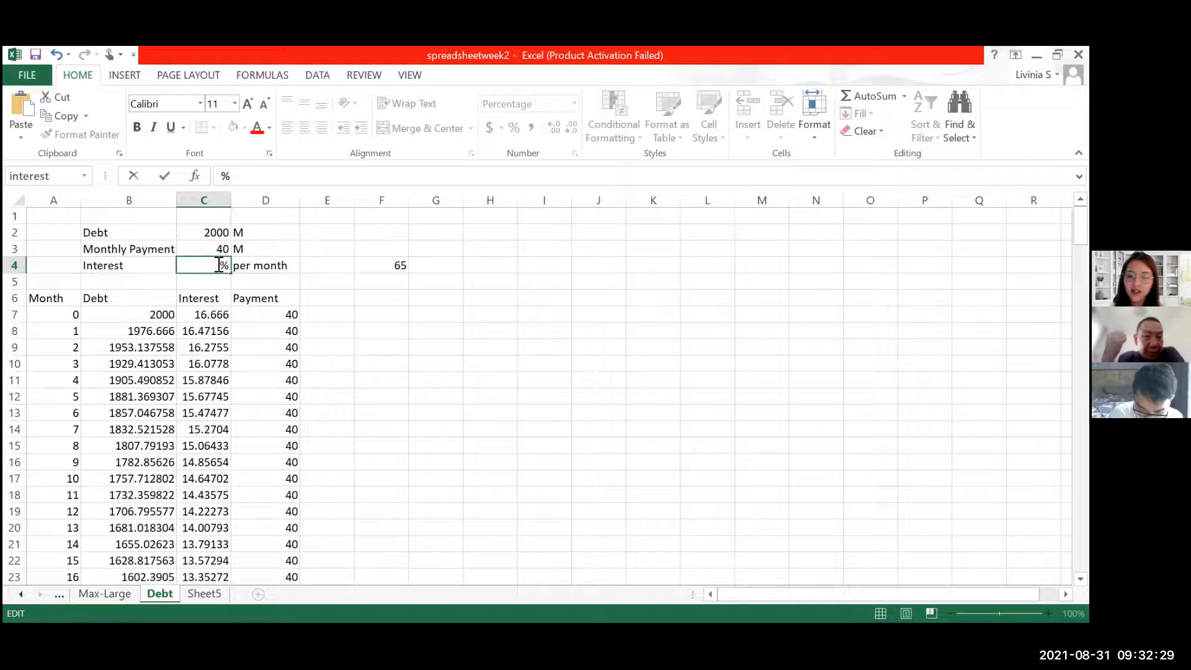
{"action": "type", "text": "1"}
{"action": "key", "text": "Return"}
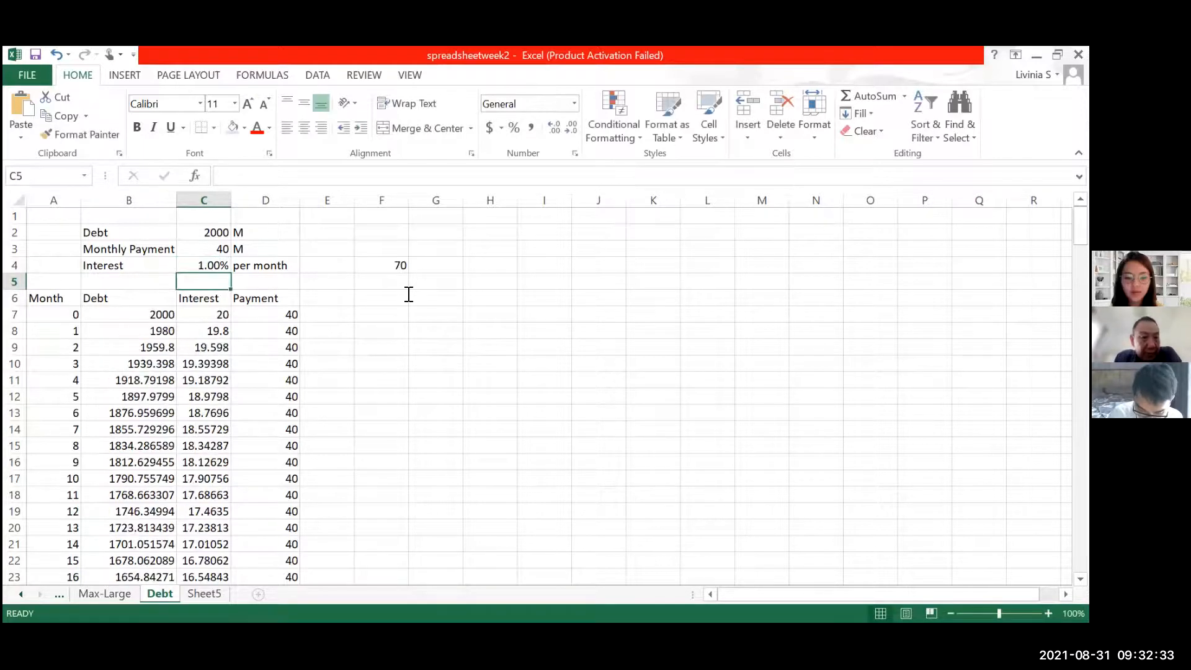
Examine the MATCH formula in F4 and the debt amount in C2 with the changed payment and interest rate
{"action": "key", "text": "Up"}
{"action": "key", "text": "Right"}
{"action": "key", "text": "Right"}
{"action": "key", "text": "Right"}
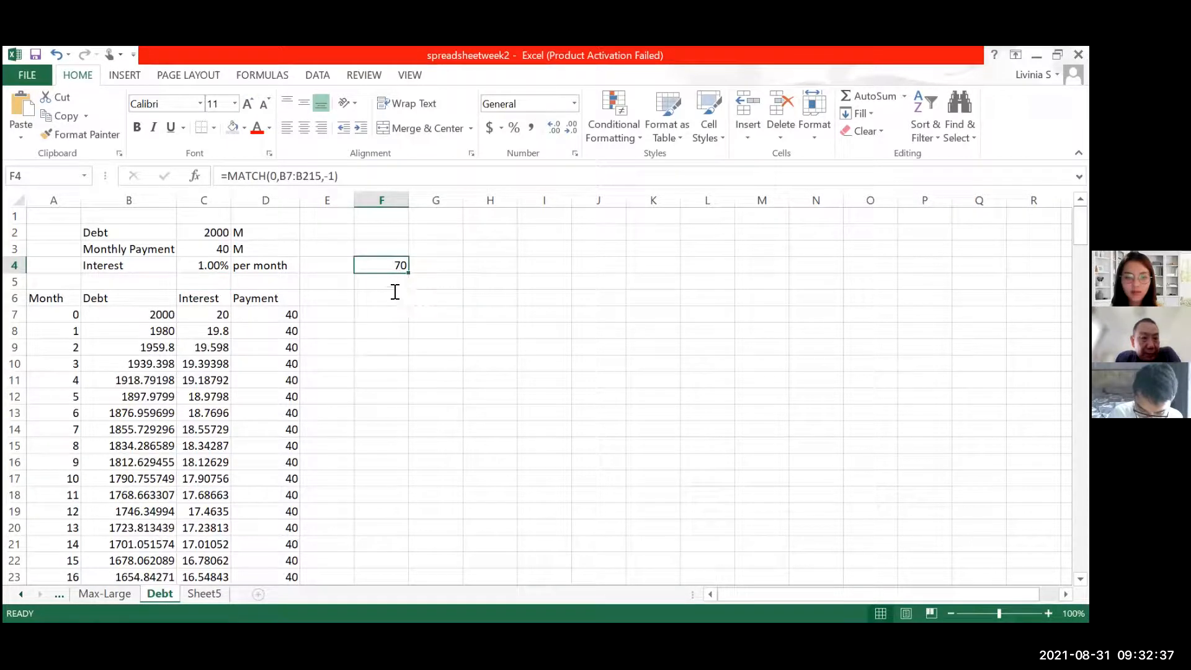
{"action": "left_click", "coordinate": [390, 292]}
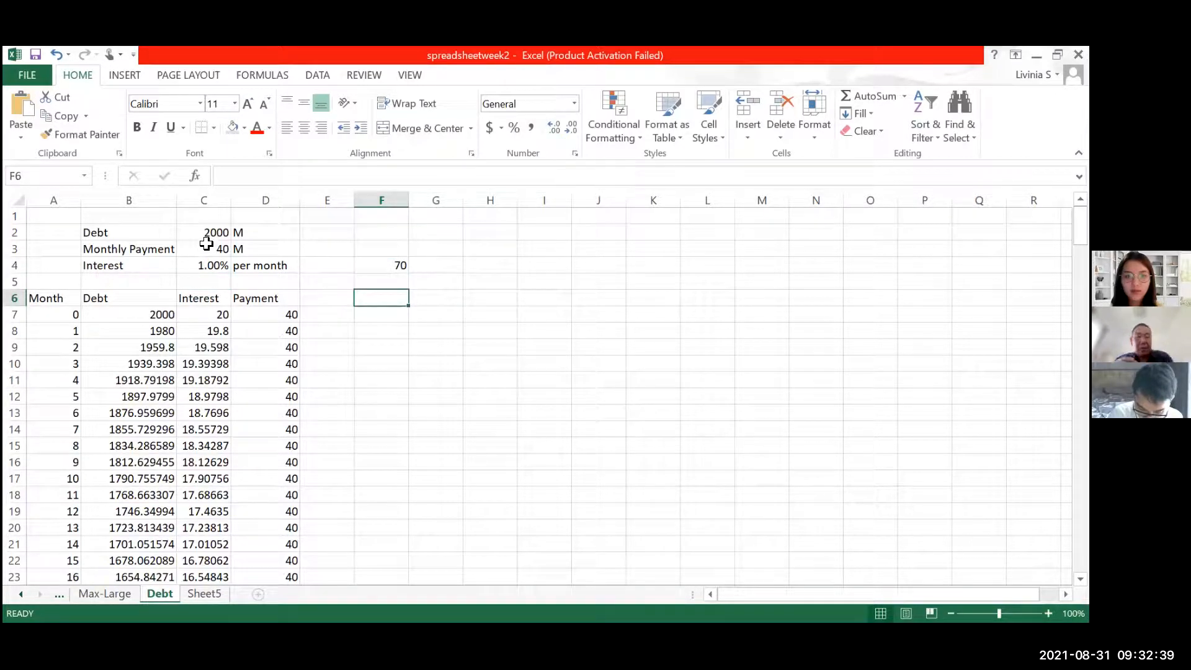
{"action": "left_click", "coordinate": [207, 235]}
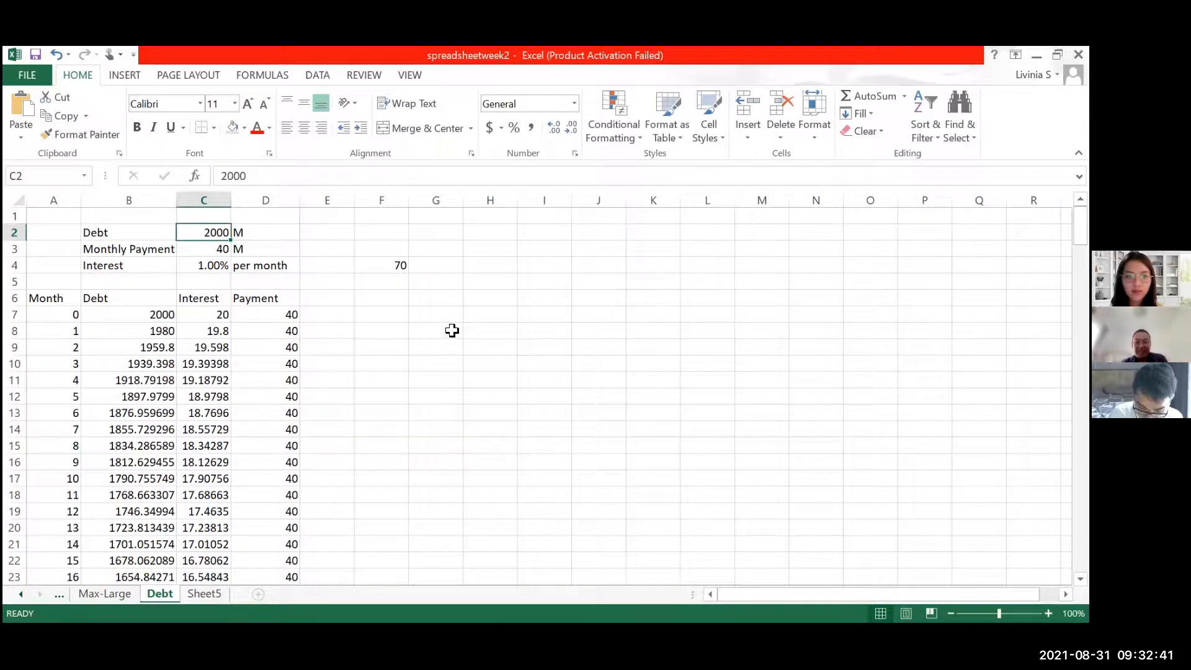
{"action": "left_click", "coordinate": [452, 331]}
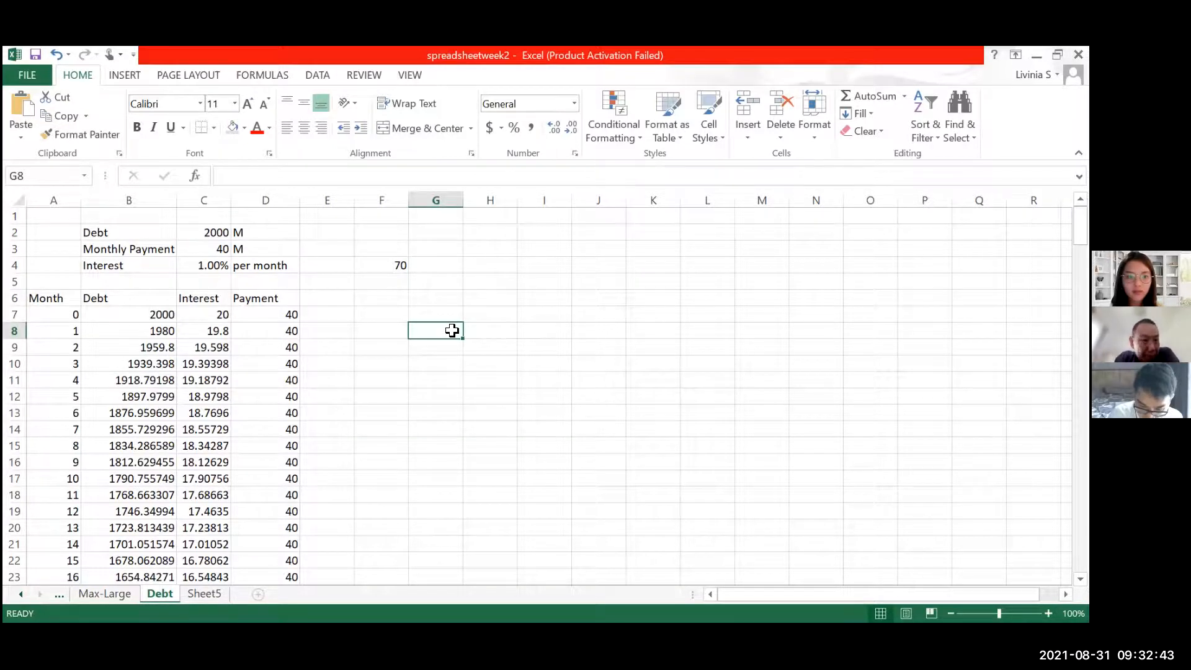
{"action": "left_click", "coordinate": [399, 262]}
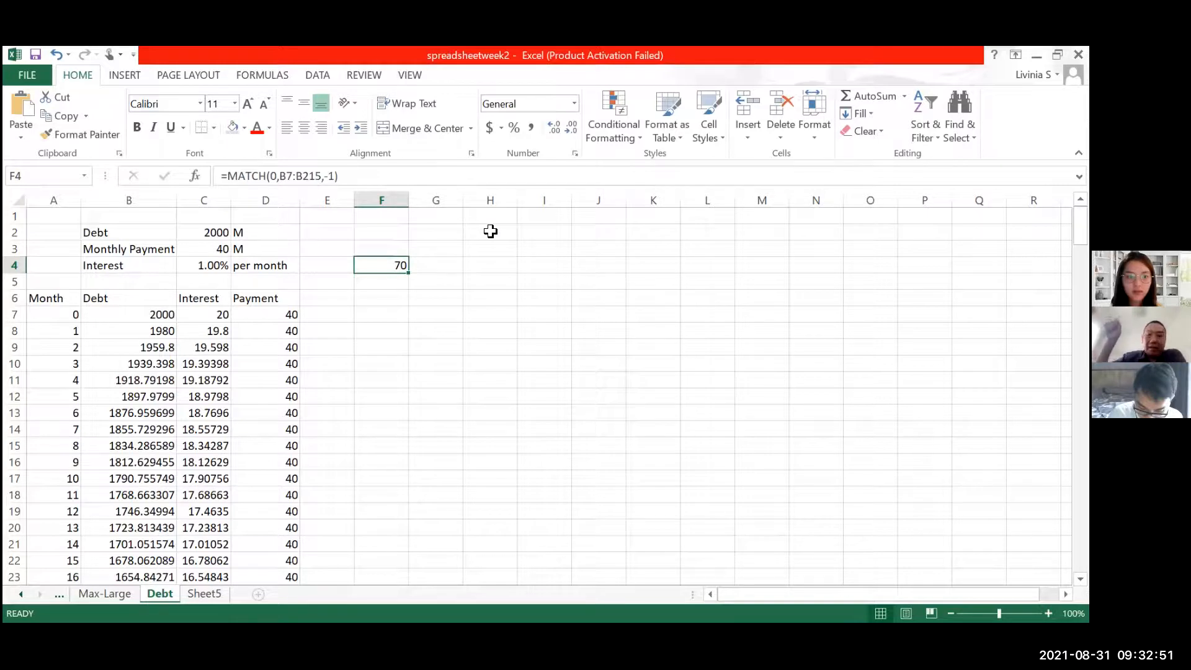
Insert a Scatter chart of the Month, Debt and Interest data in A6:C215 and move it slightly higher beside the schedule's end
{"action": "left_click", "coordinate": [124, 73]}
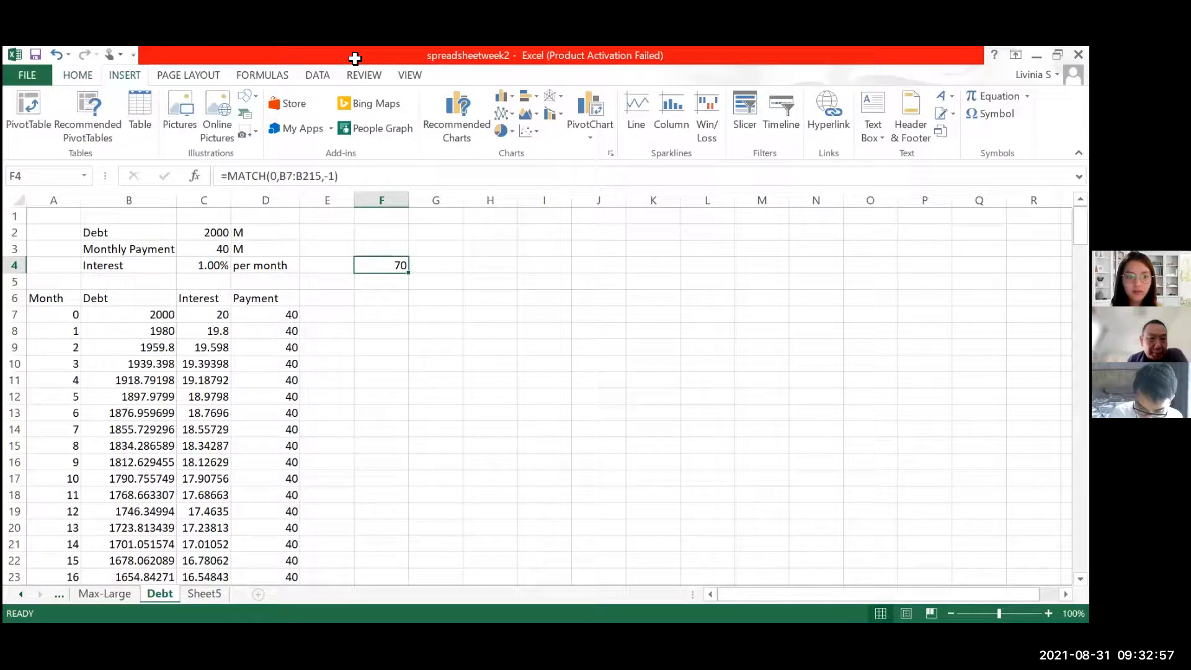
{"action": "left_click", "coordinate": [724, 146]}
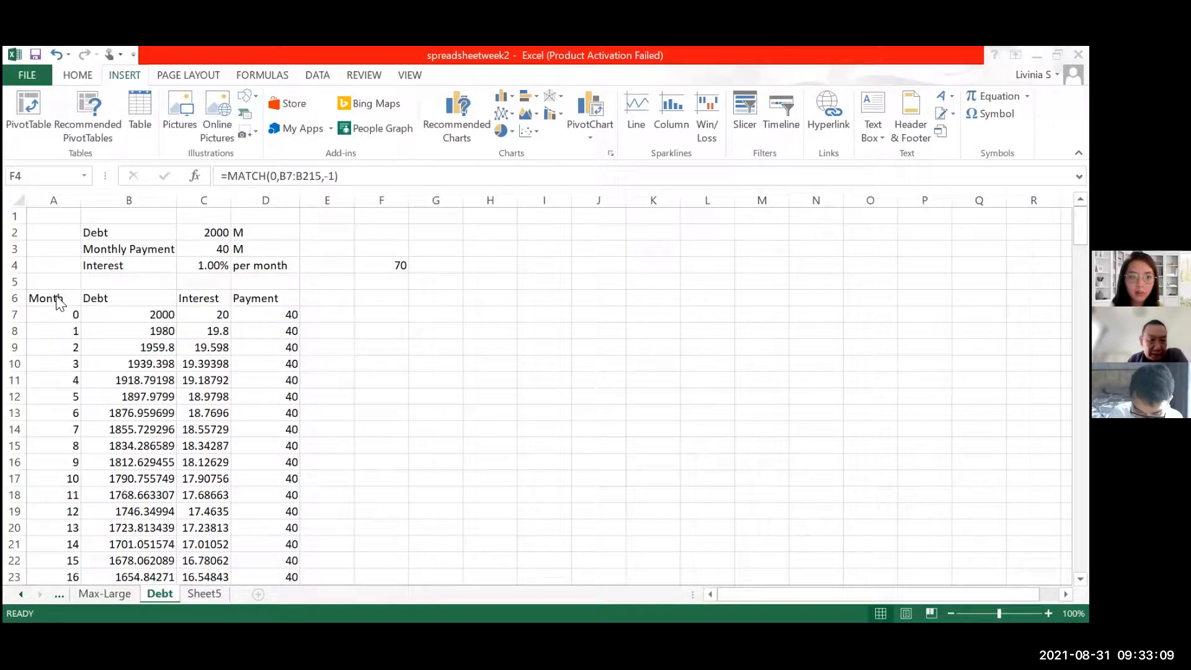
{"action": "left_click_drag", "start_coordinate": [57, 301], "coordinate": [207, 315]}
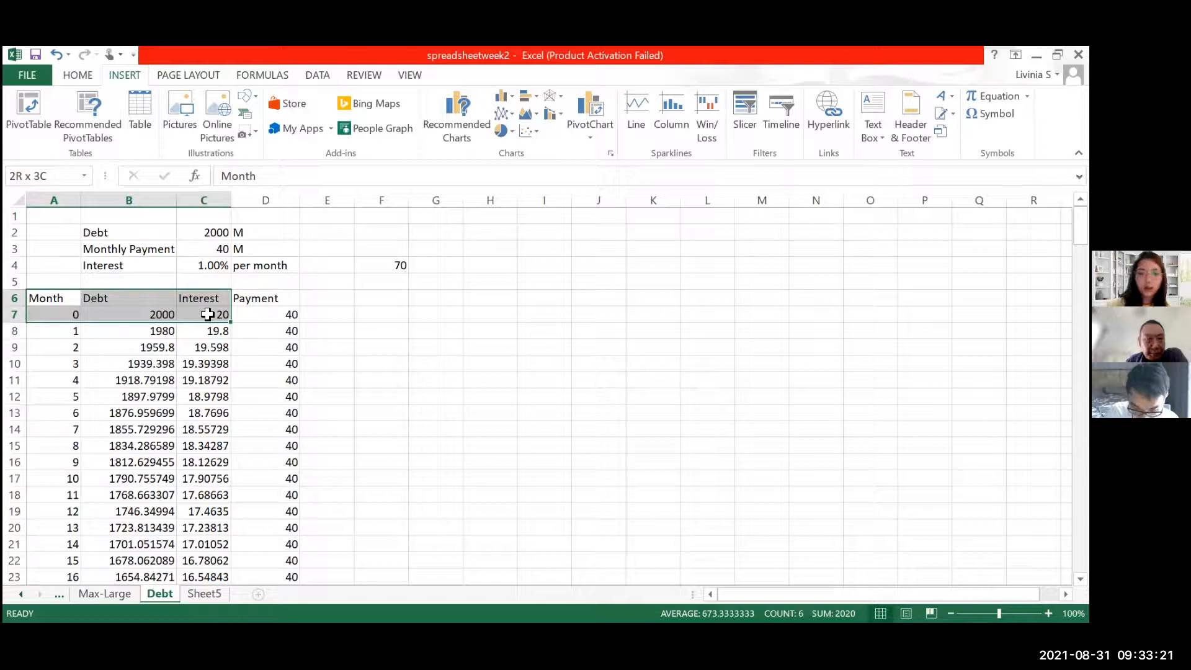
{"action": "key", "text": "ctrl+shift+Down"}
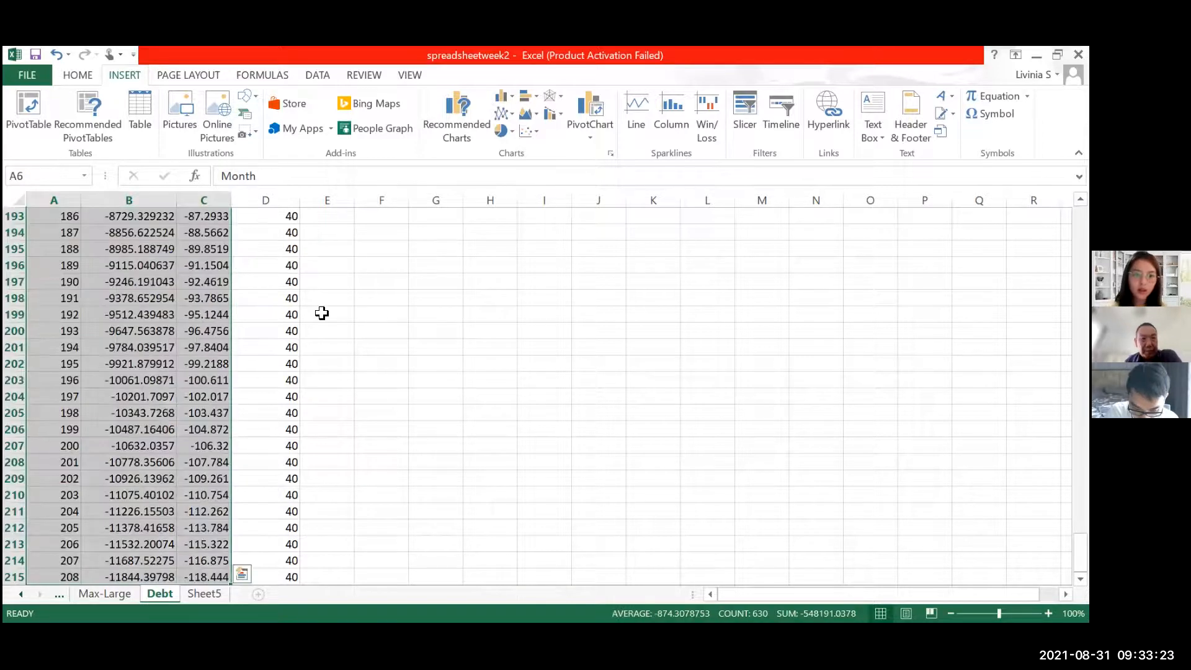
{"action": "scroll", "coordinate": [443, 283], "scroll_direction": "down", "scroll_amount": 7}
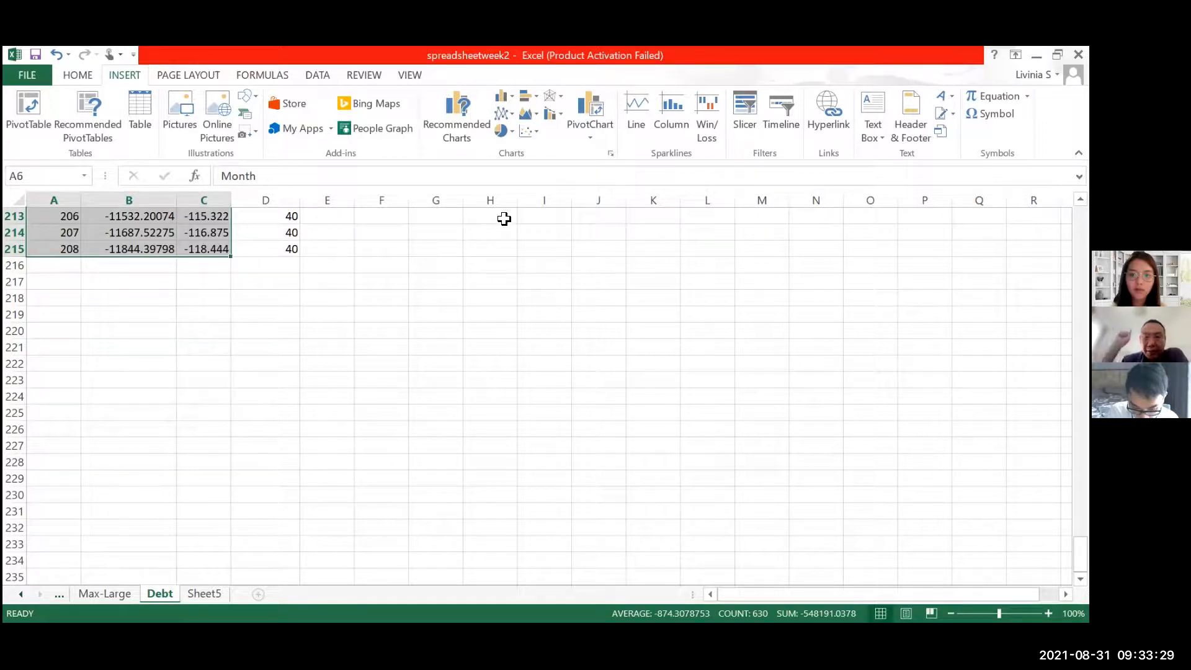
{"action": "left_click", "coordinate": [534, 132]}
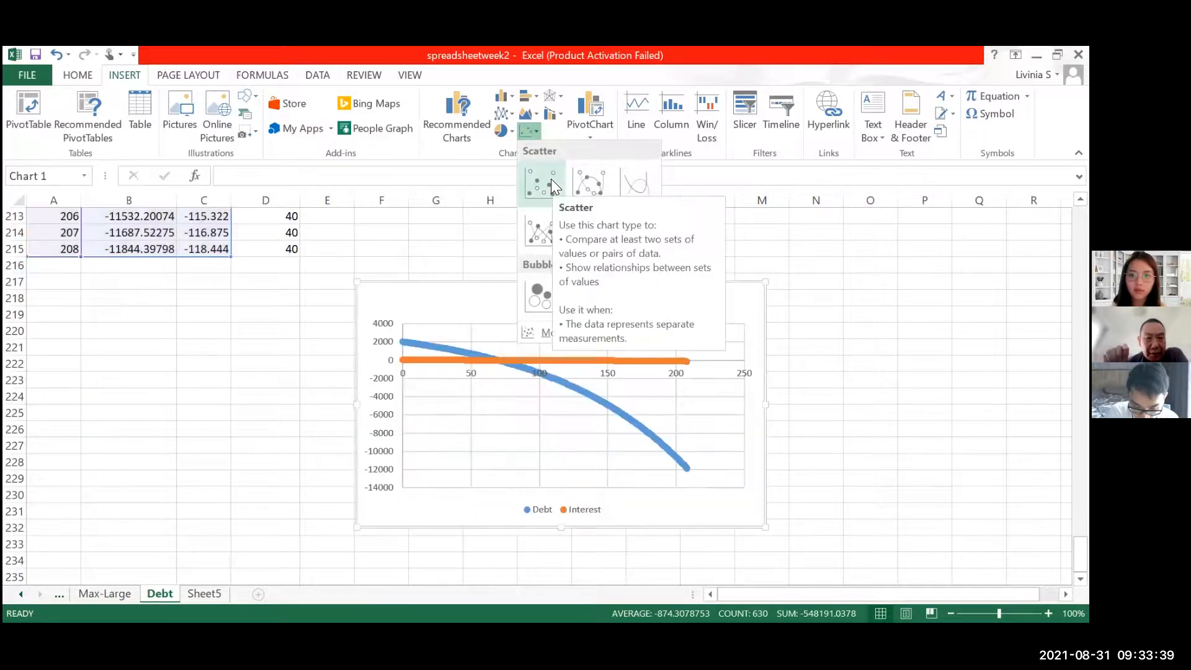
{"action": "left_click", "coordinate": [551, 179]}
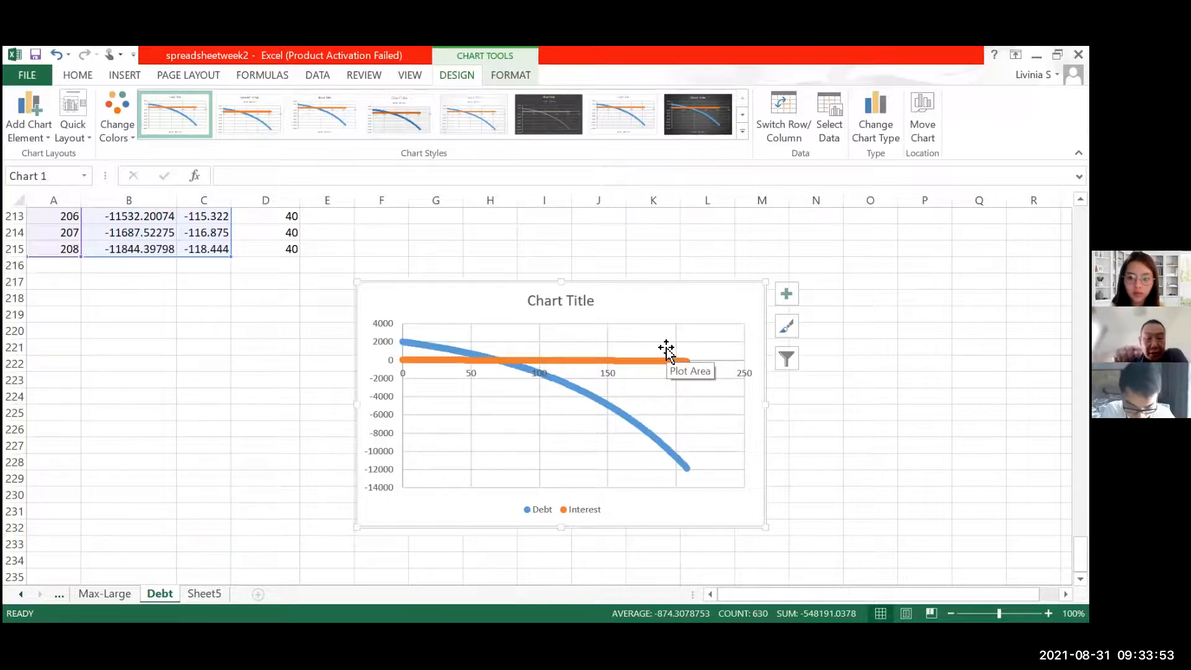
{"action": "left_click_drag", "start_coordinate": [658, 284], "coordinate": [658, 282]}
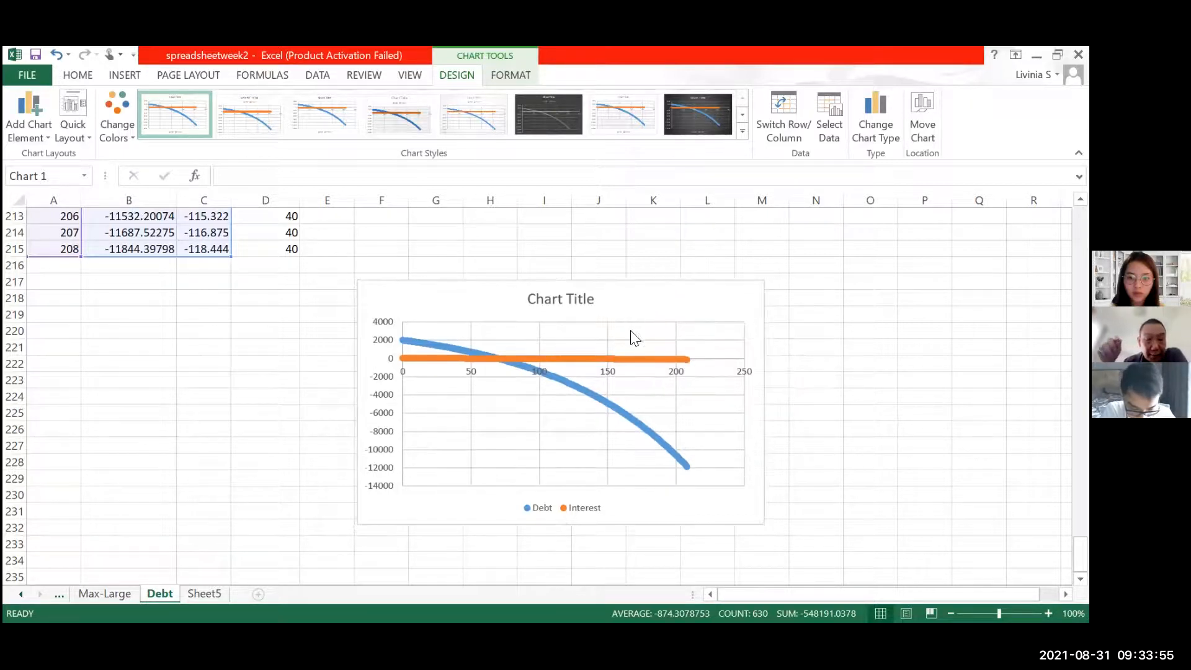
{"action": "left_click_drag", "start_coordinate": [631, 338], "coordinate": [630, 329]}
Plot the chart's Interest series on the Secondary Axis, comparing it with the Primary Axis option
{"action": "left_click", "coordinate": [683, 335]}
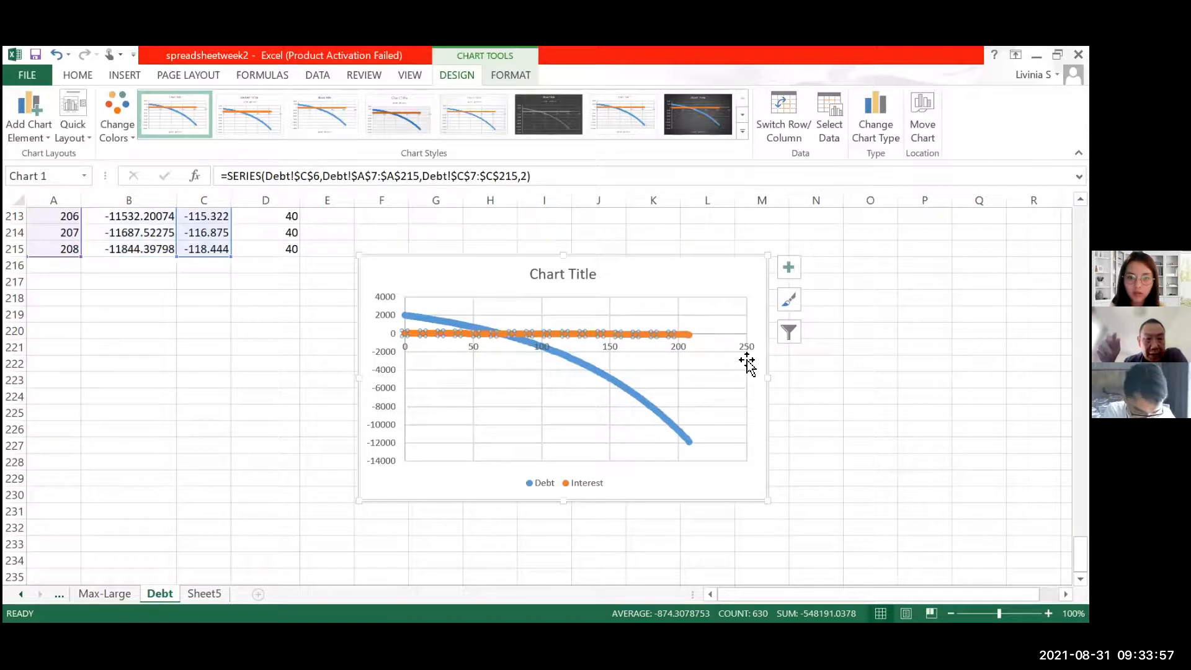
{"action": "right_click", "coordinate": [677, 334]}
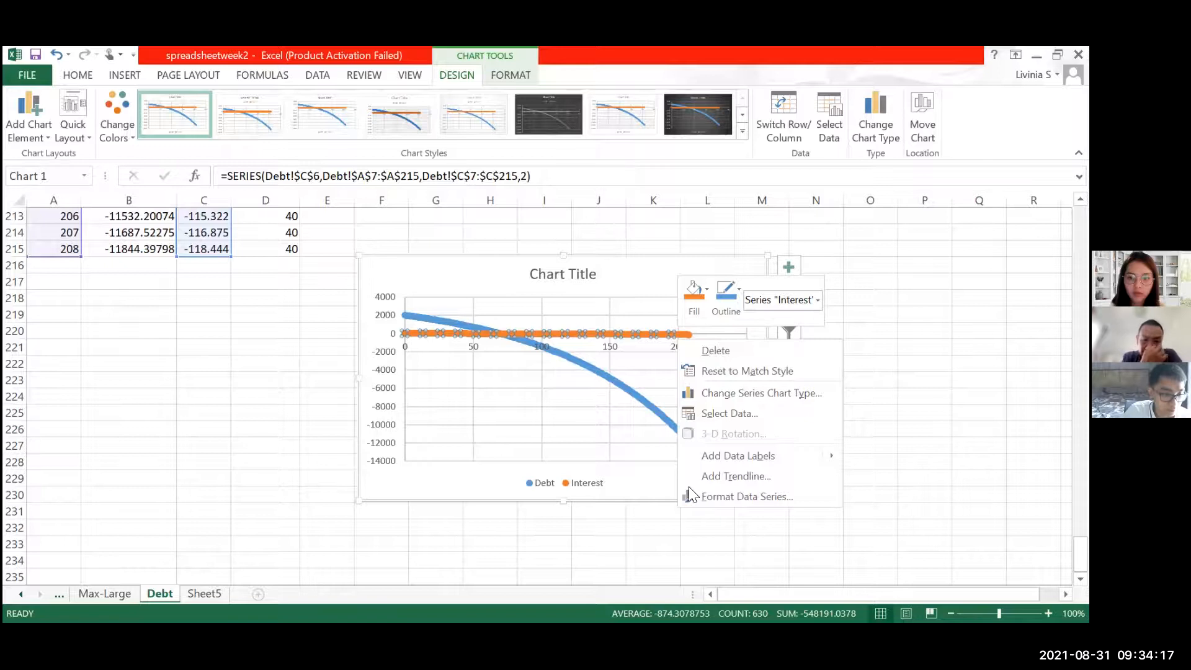
{"action": "left_click", "coordinate": [732, 496]}
{"action": "left_click", "coordinate": [886, 354]}
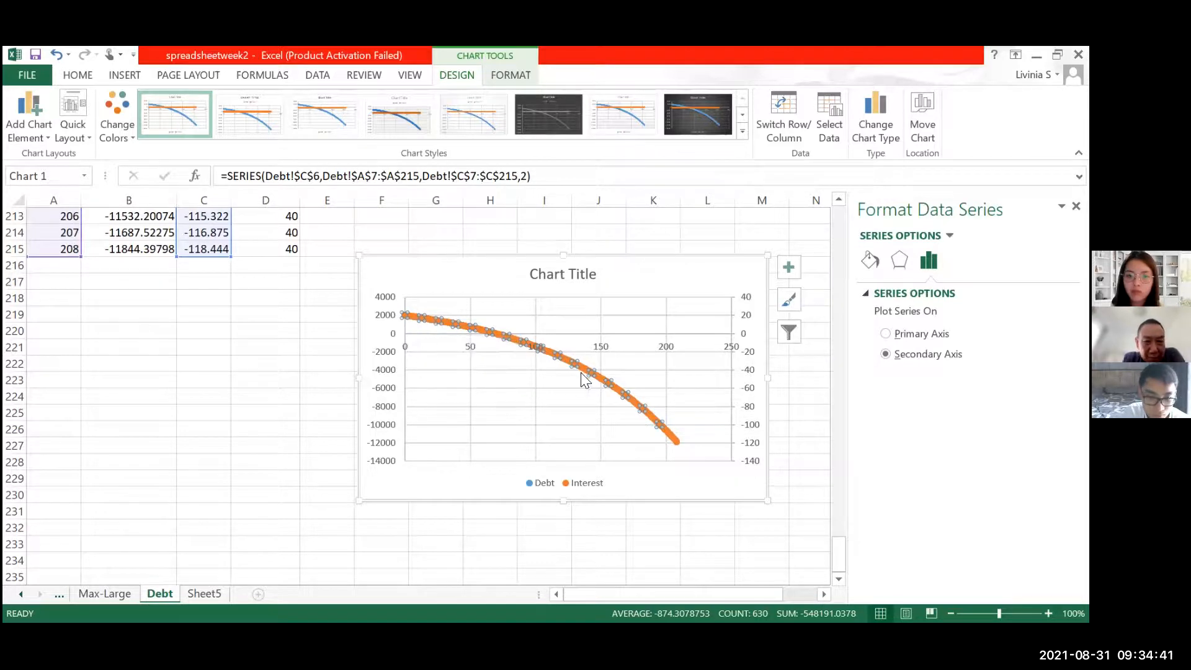
{"action": "scroll", "coordinate": [717, 403], "scroll_direction": "down", "scroll_amount": 3}
{"action": "scroll", "coordinate": [716, 403], "scroll_direction": "up", "scroll_amount": 3}
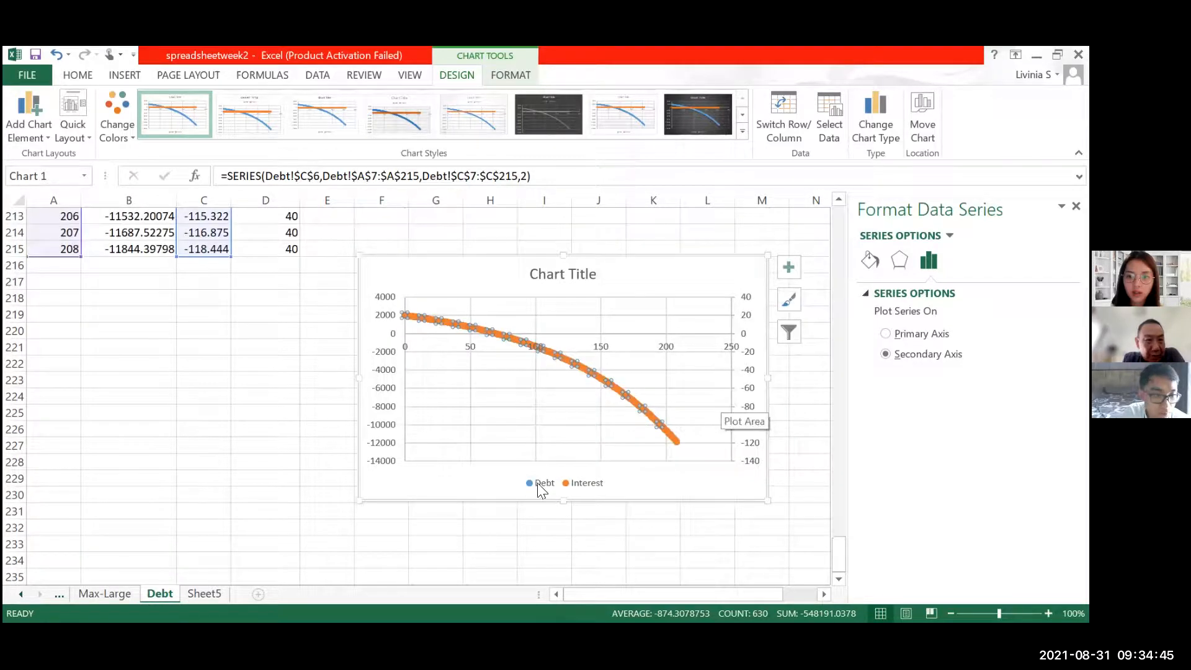
{"action": "left_click", "coordinate": [885, 334]}
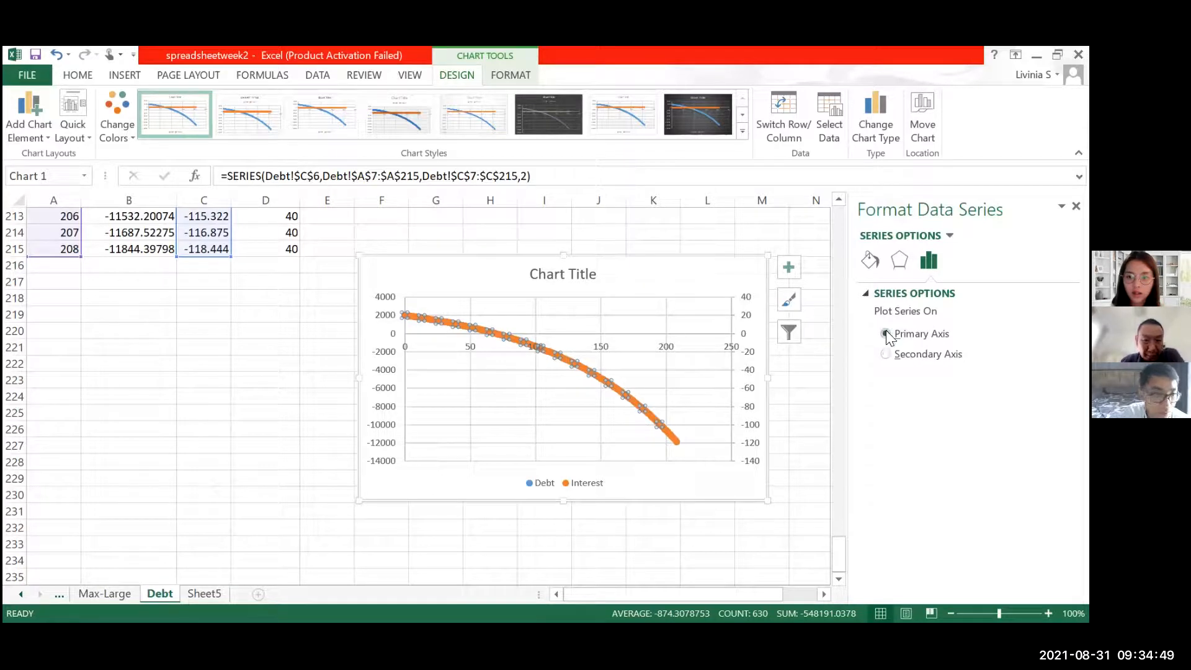
{"action": "left_click", "coordinate": [886, 355]}
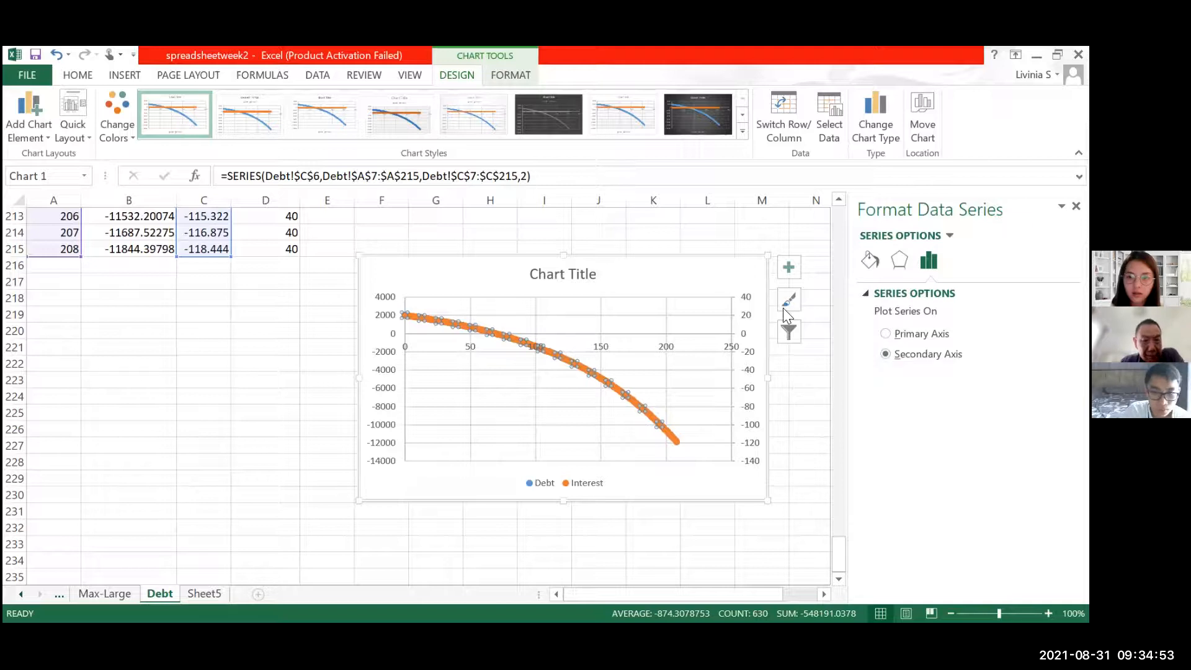
Enlarge the chart outward from its upper corner, close the formatting options and show the list of chart elements
{"action": "left_click_drag", "start_coordinate": [770, 258], "coordinate": [817, 220]}
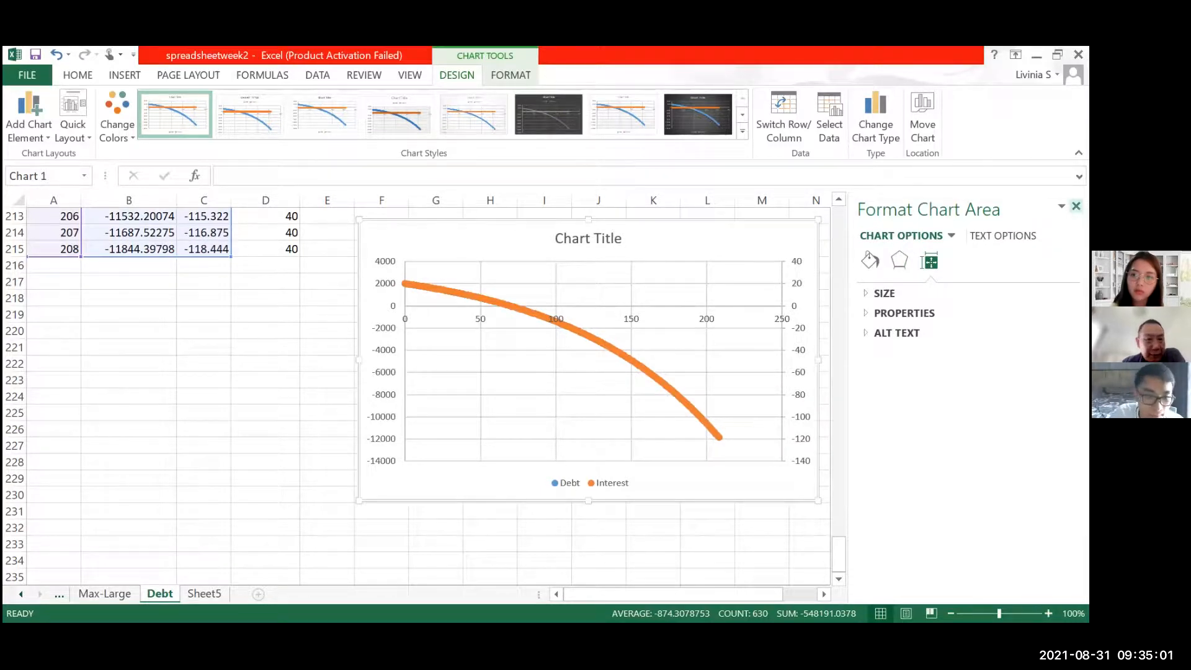
{"action": "left_click", "coordinate": [1076, 206]}
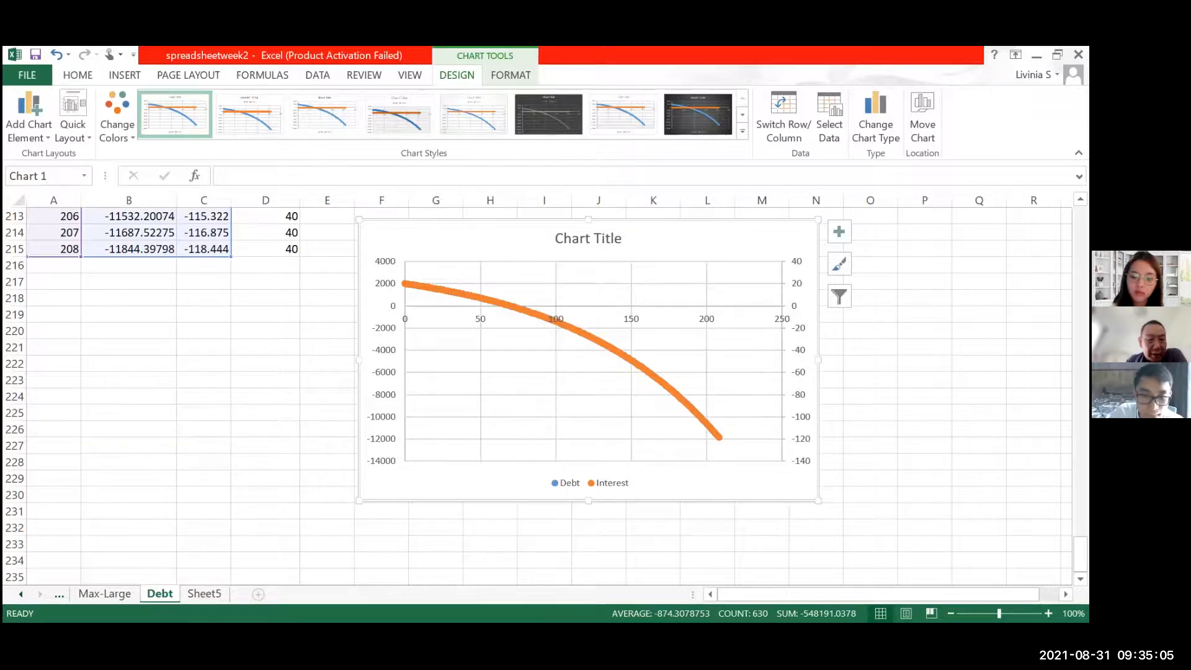
{"action": "left_click", "coordinate": [839, 231]}
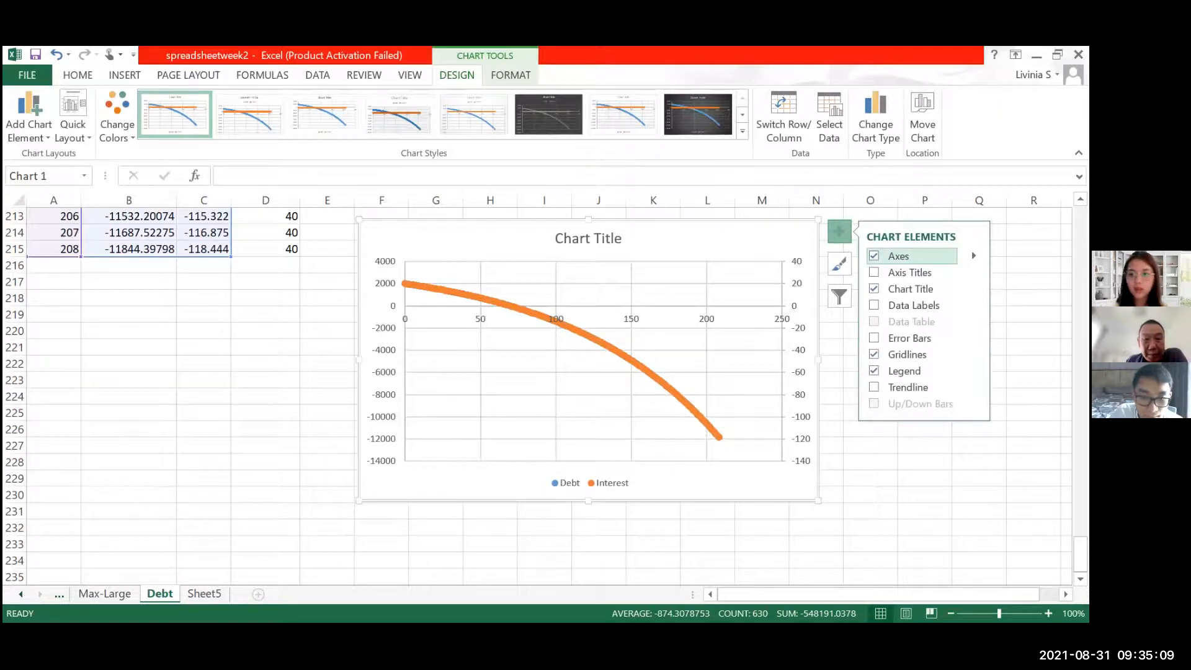
Set the Monthly Payment in cell C3 to 15
{"action": "scroll", "coordinate": [823, 226], "scroll_direction": "up", "scroll_amount": 20}
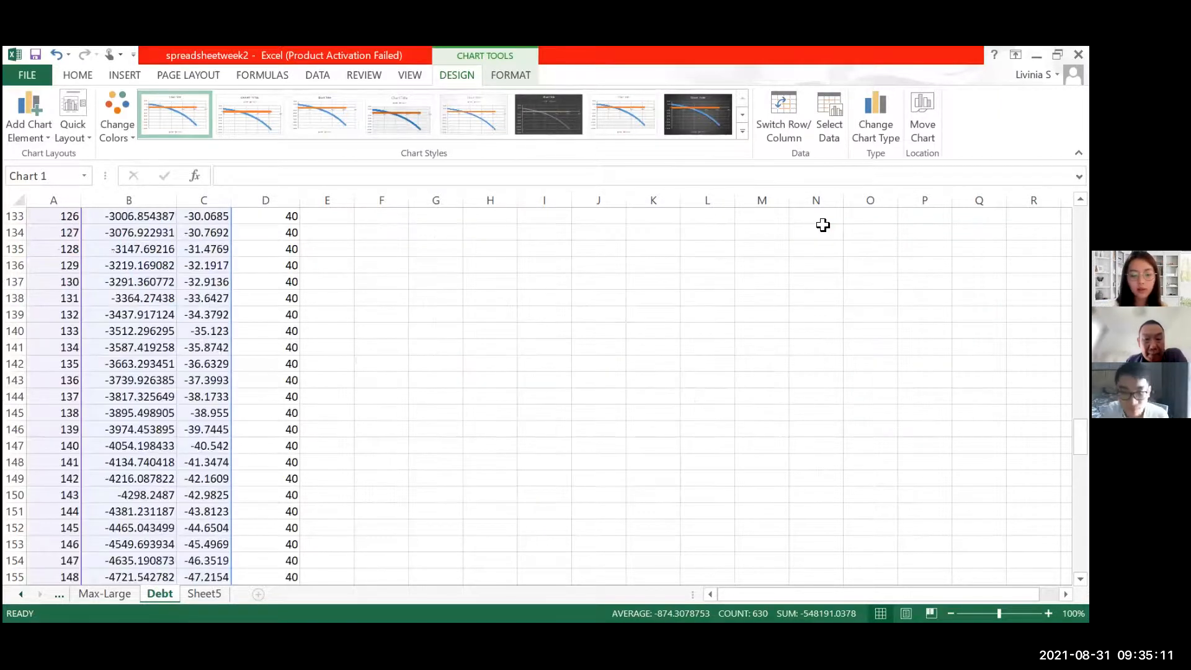
{"action": "scroll", "coordinate": [823, 225], "scroll_direction": "up", "scroll_amount": 17}
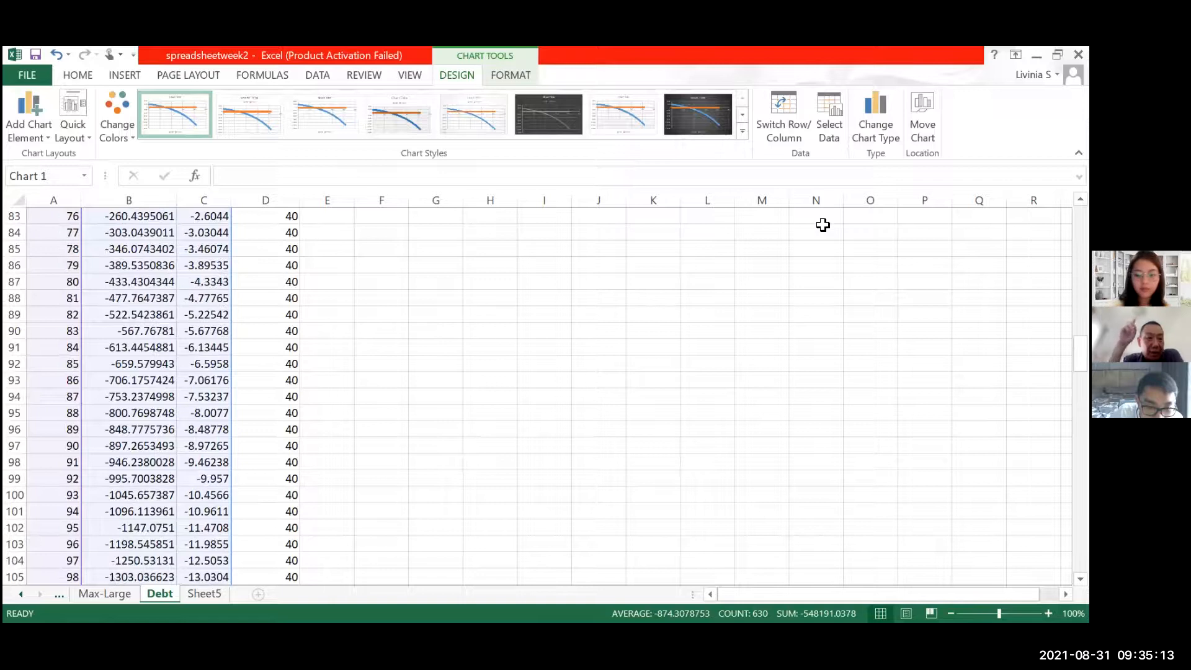
{"action": "scroll", "coordinate": [736, 287], "scroll_direction": "up", "scroll_amount": 1}
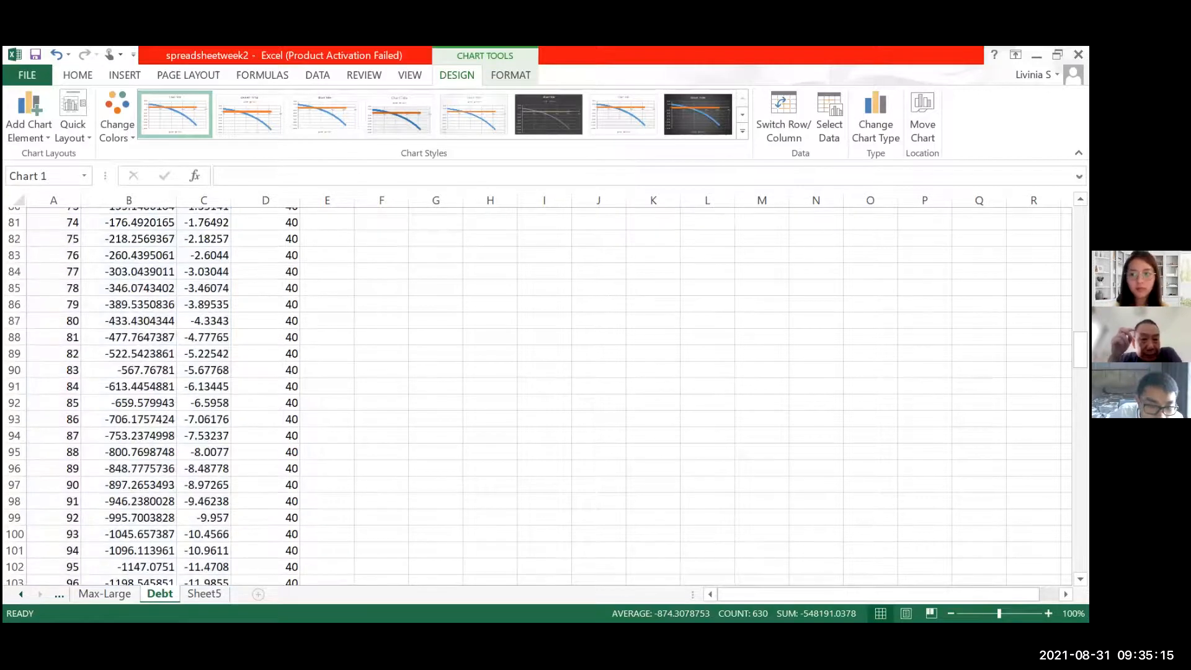
{"action": "scroll", "coordinate": [546, 397], "scroll_direction": "up", "scroll_amount": 6}
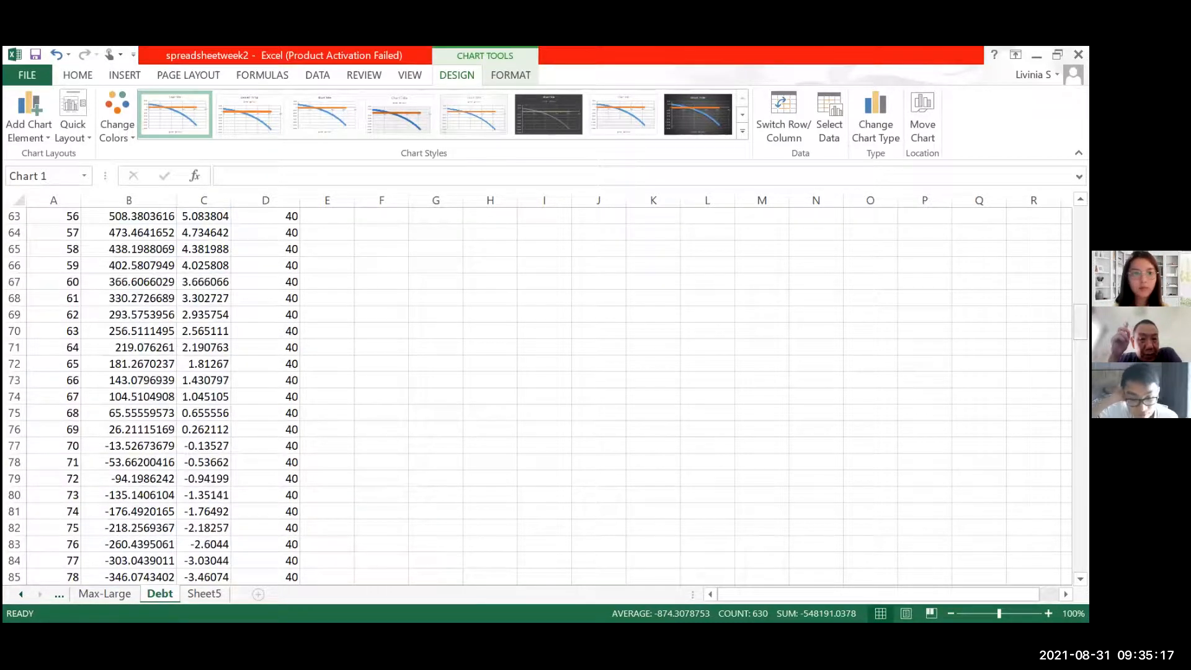
{"action": "scroll", "coordinate": [546, 397], "scroll_direction": "up", "scroll_amount": 20}
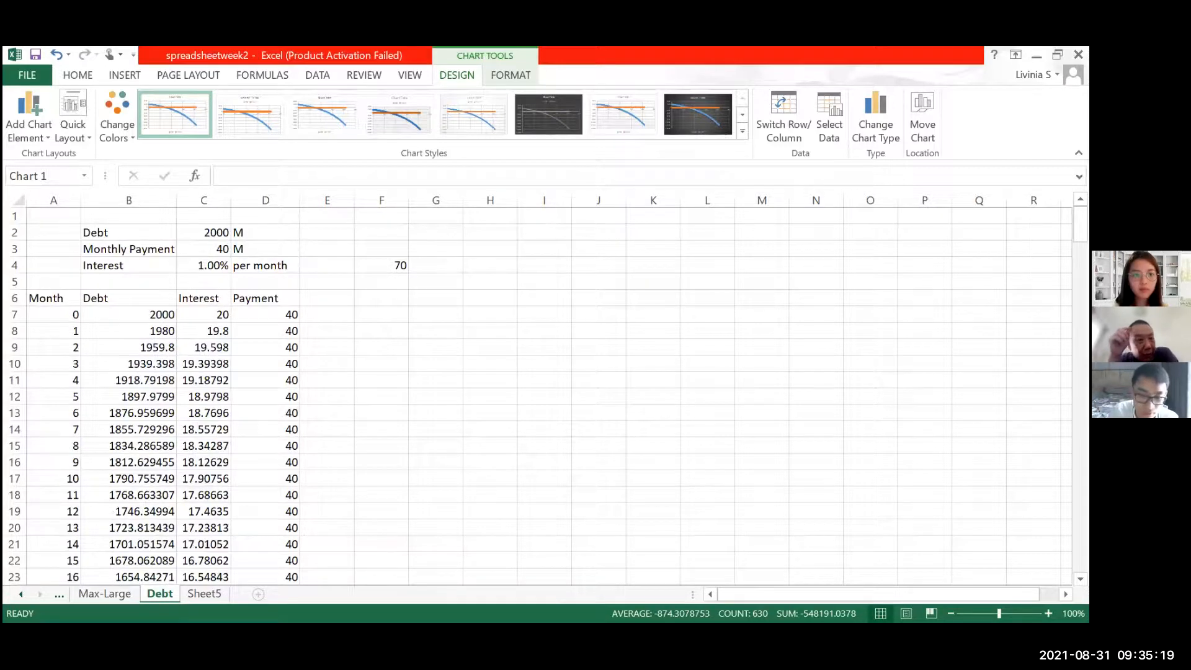
{"action": "double_click", "coordinate": [214, 249]}
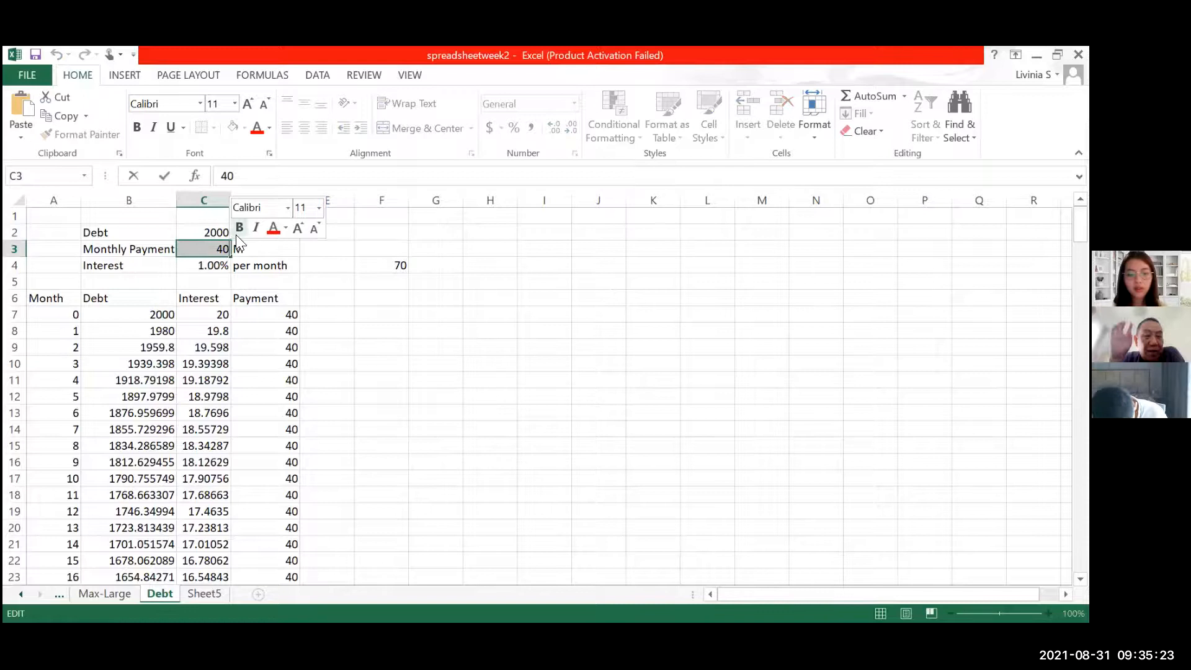
{"action": "type", "text": "15"}
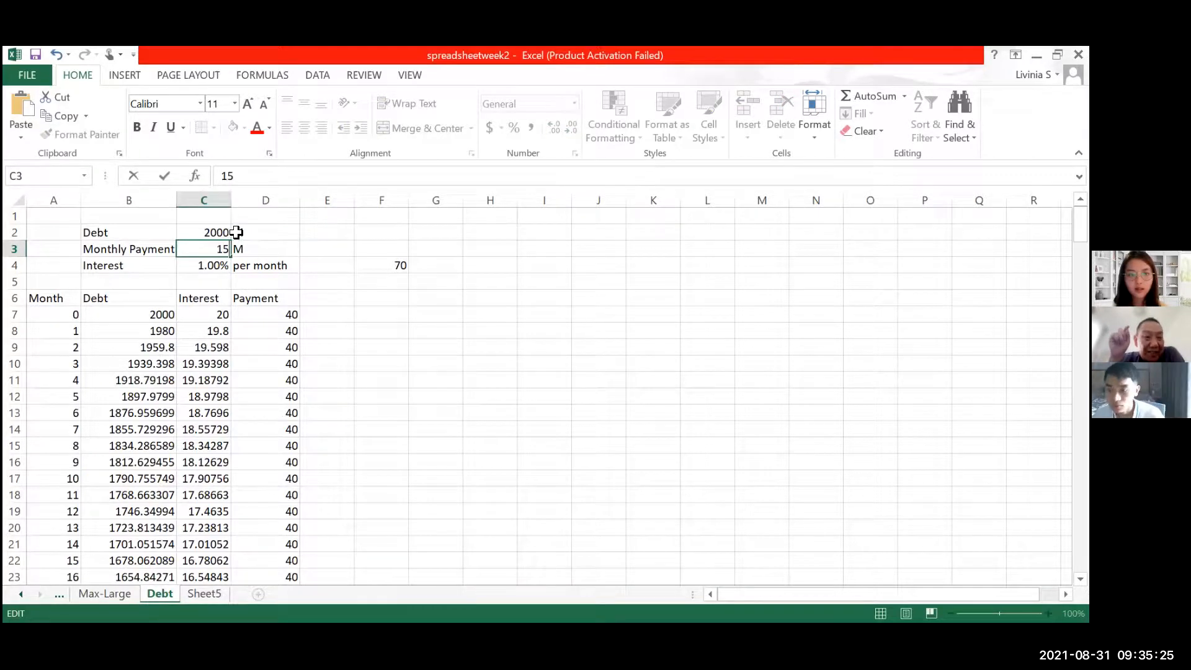
{"action": "key", "text": "Return"}
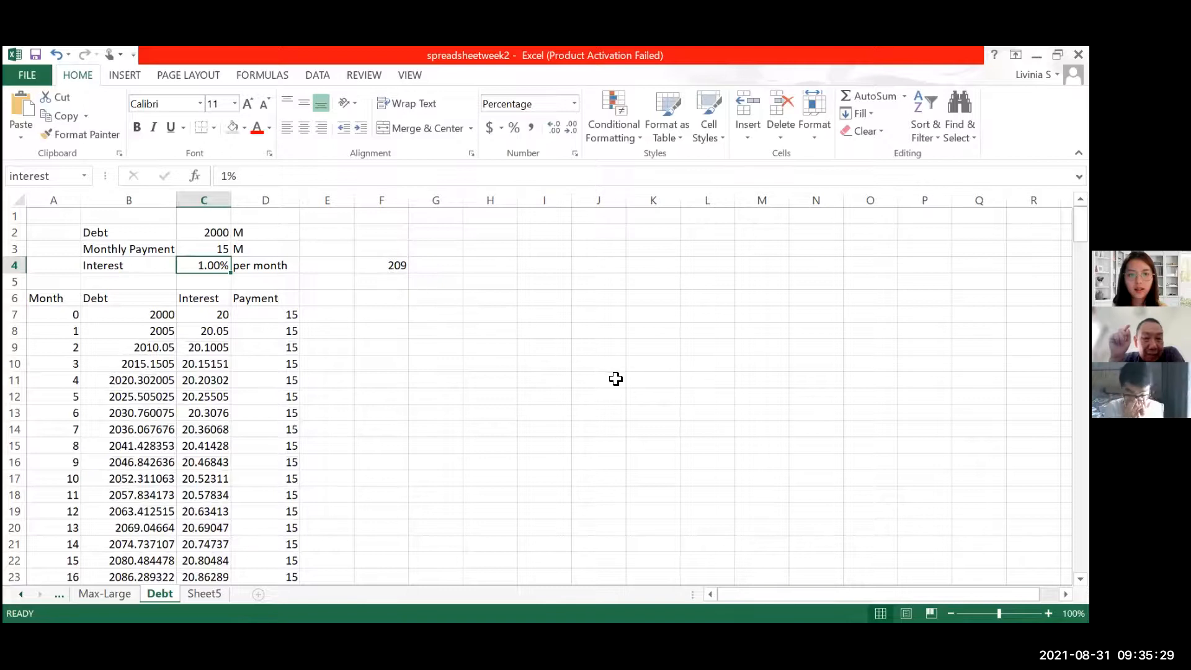
Find the debt and interest chart near the end of the schedule and move it up beside rows 202 to 218
{"action": "scroll", "coordinate": [622, 371], "scroll_direction": "down", "scroll_amount": 13}
{"action": "scroll", "coordinate": [630, 370], "scroll_direction": "down", "scroll_amount": 20}
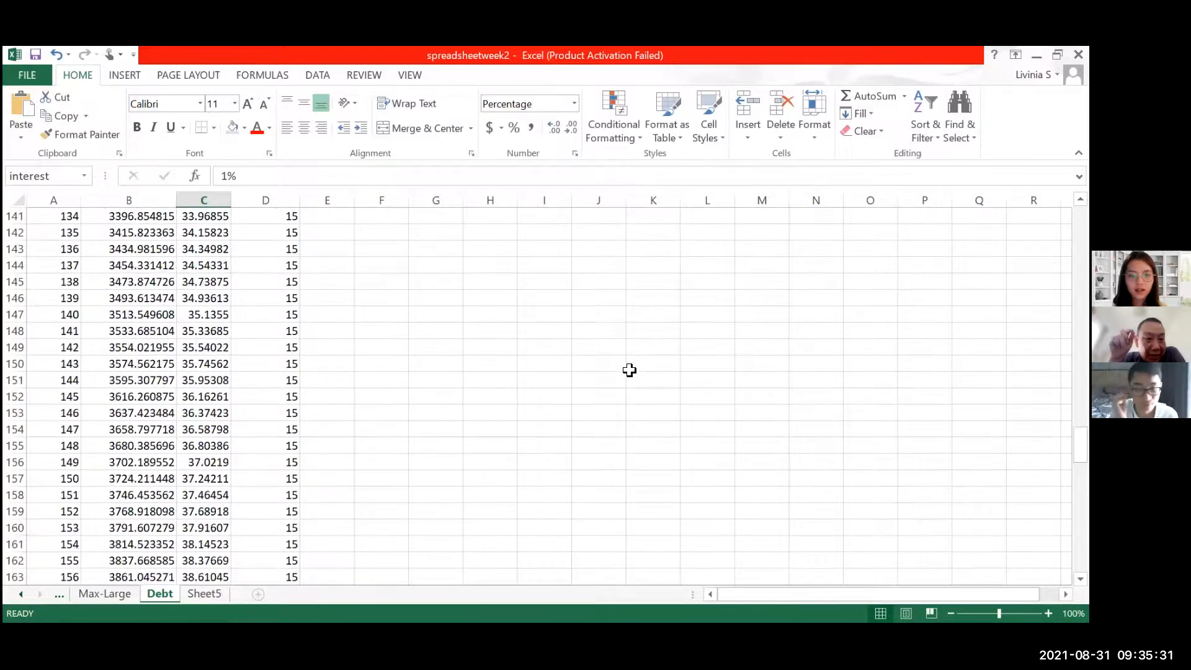
{"action": "scroll", "coordinate": [630, 370], "scroll_direction": "down", "scroll_amount": 20}
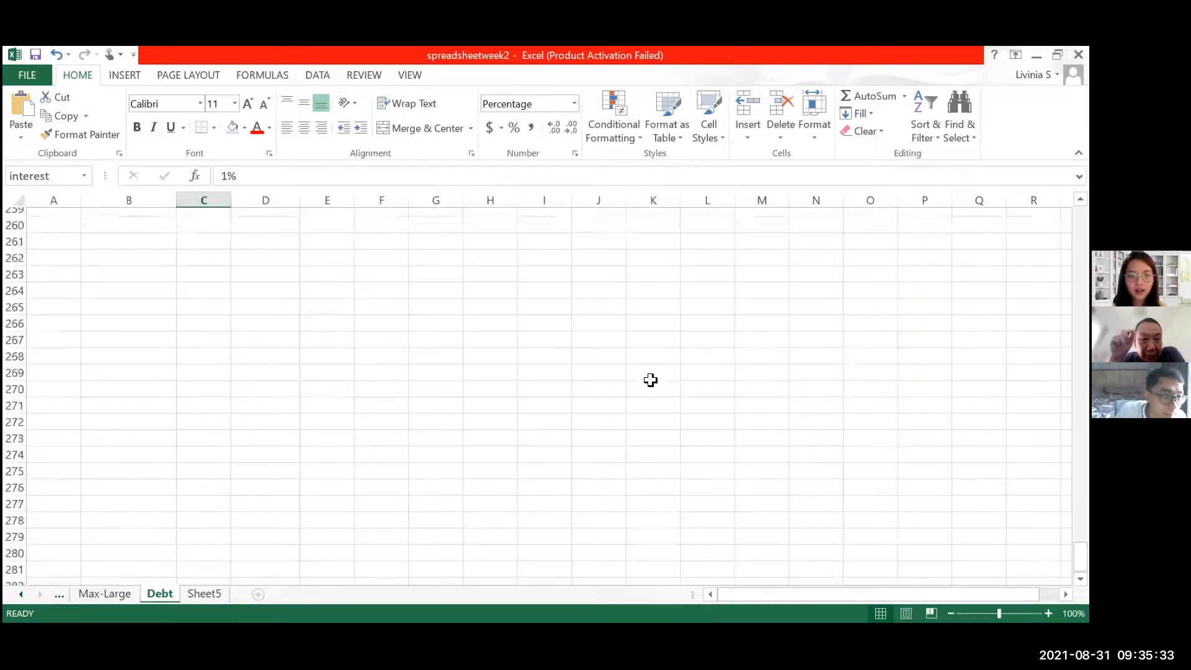
{"action": "scroll", "coordinate": [649, 381], "scroll_direction": "up", "scroll_amount": 11}
{"action": "scroll", "coordinate": [638, 426], "scroll_direction": "up", "scroll_amount": 9}
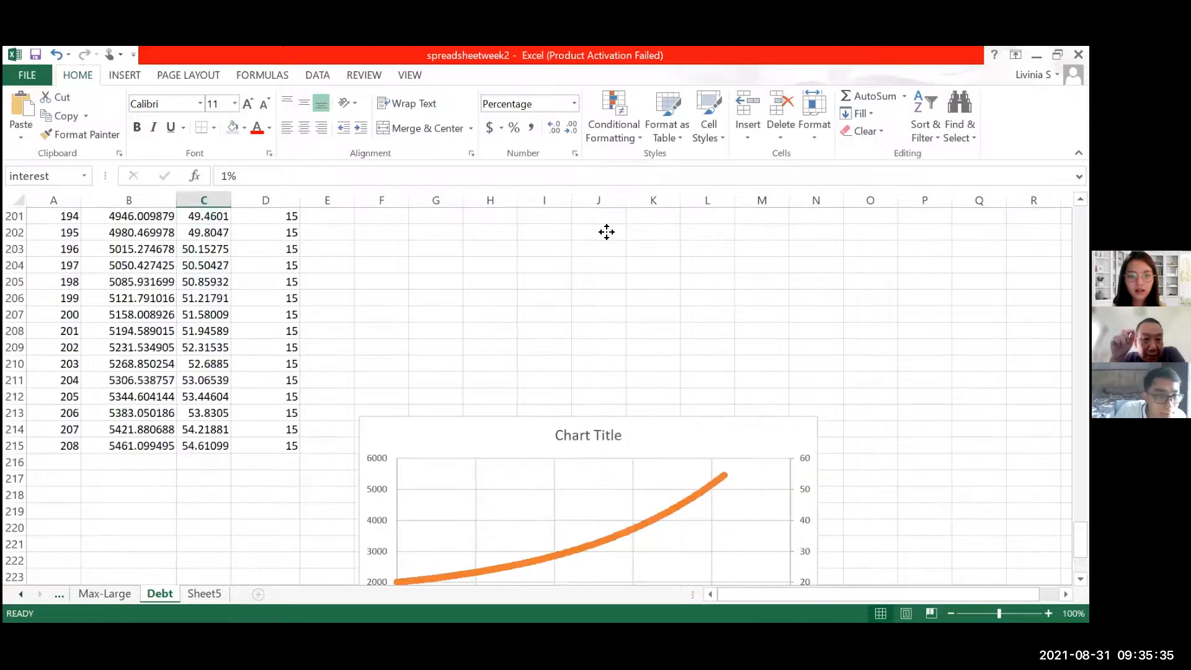
{"action": "left_click", "coordinate": [633, 356]}
{"action": "left_click_drag", "start_coordinate": [690, 444], "coordinate": [657, 255]}
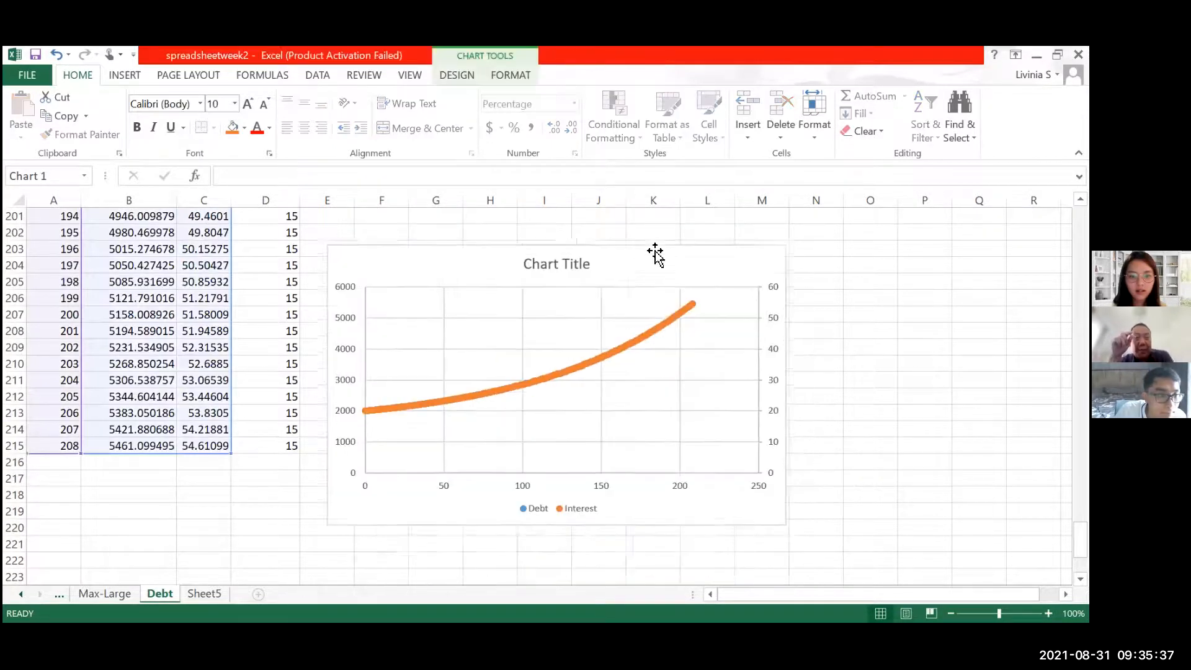
Inspect the chart's Interest series and Debt legend entry, and shift the chart slightly up and away from the Payment column
{"action": "left_click", "coordinate": [646, 314]}
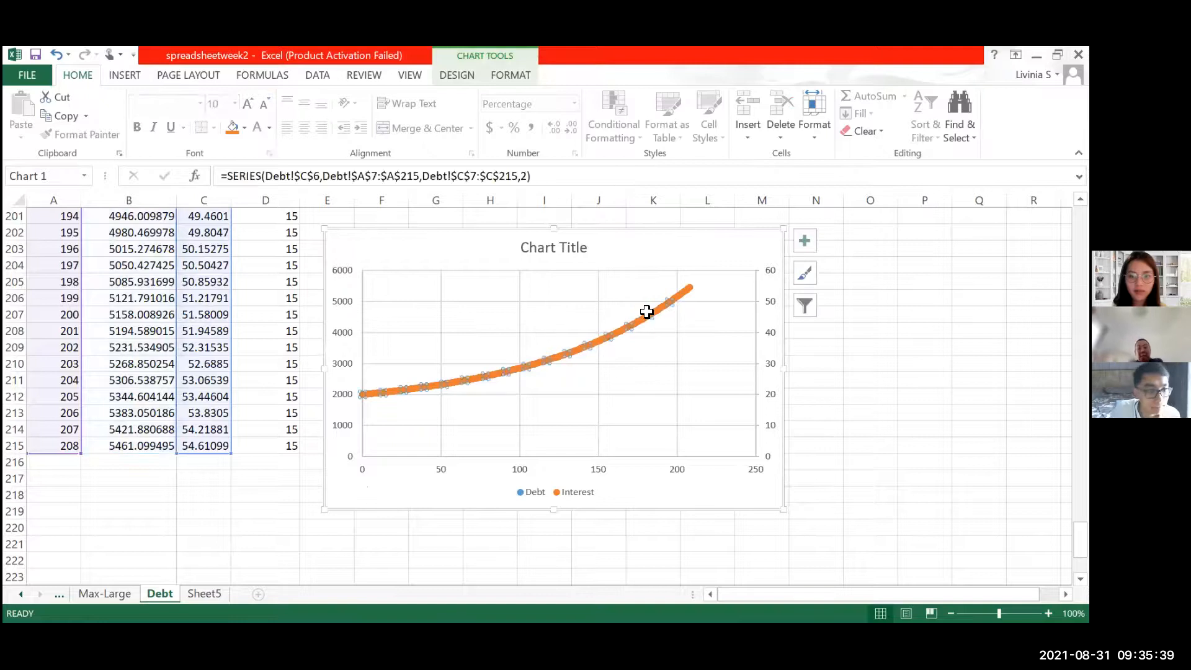
{"action": "left_click", "coordinate": [536, 492]}
{"action": "left_click", "coordinate": [536, 491]}
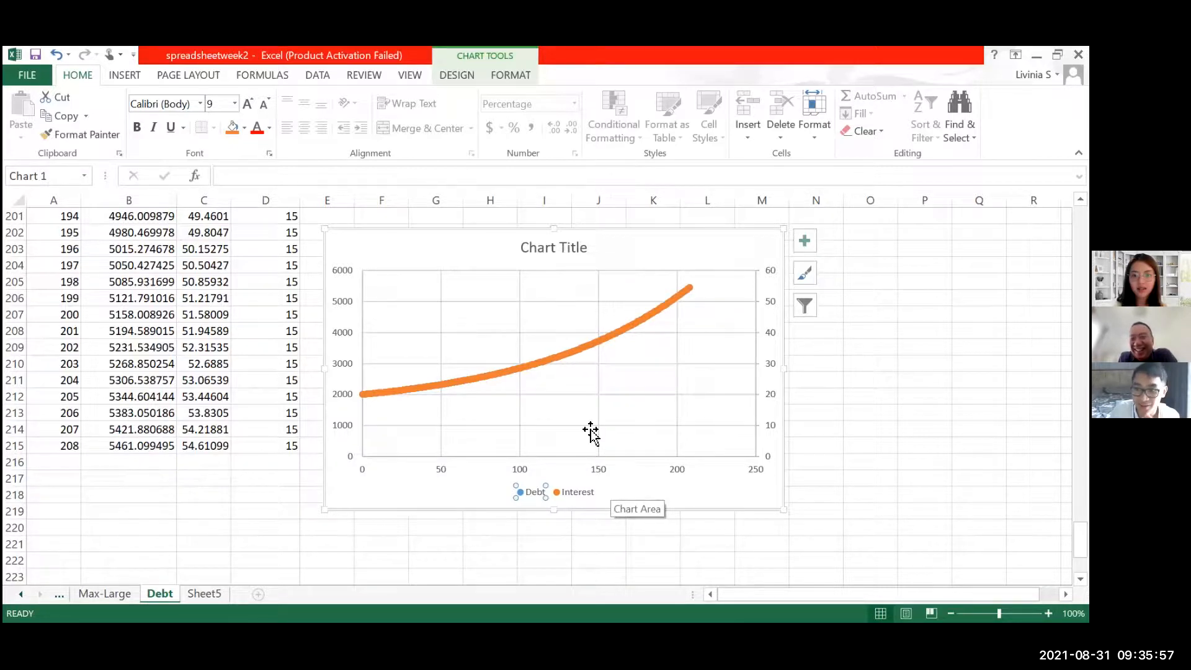
{"action": "left_click_drag", "start_coordinate": [655, 335], "coordinate": [680, 313]}
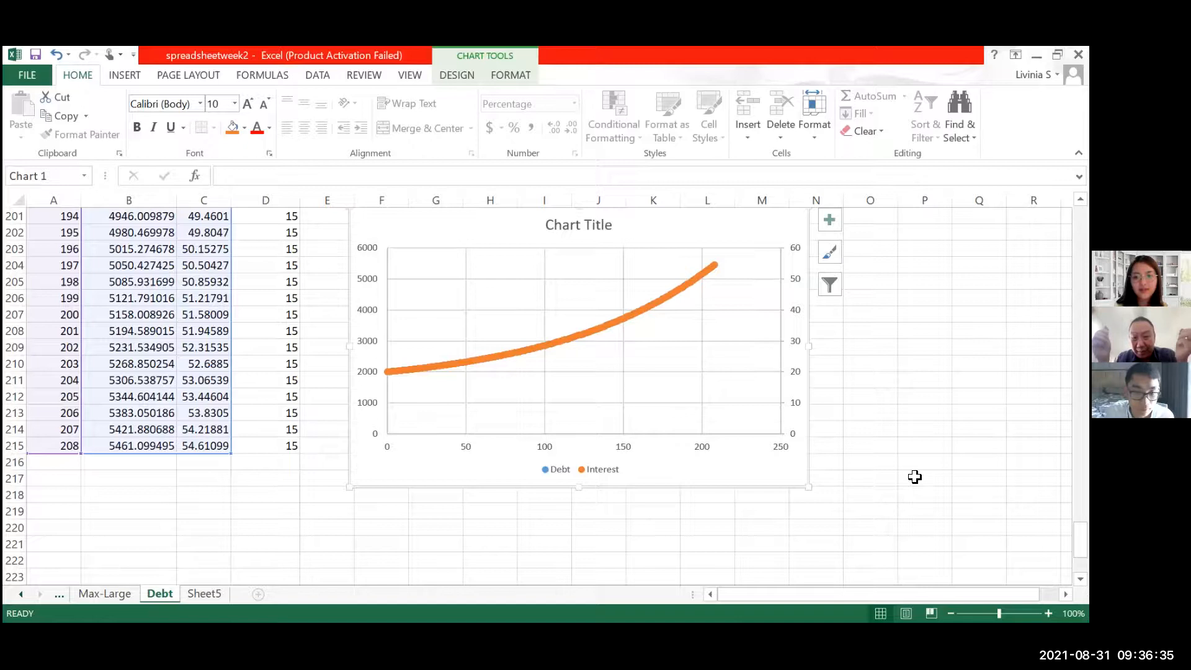
Switch to the Practice04 workbook and maximize its window to view the debt and interest chart on Sheet5
{"action": "left_click", "coordinate": [956, 417]}
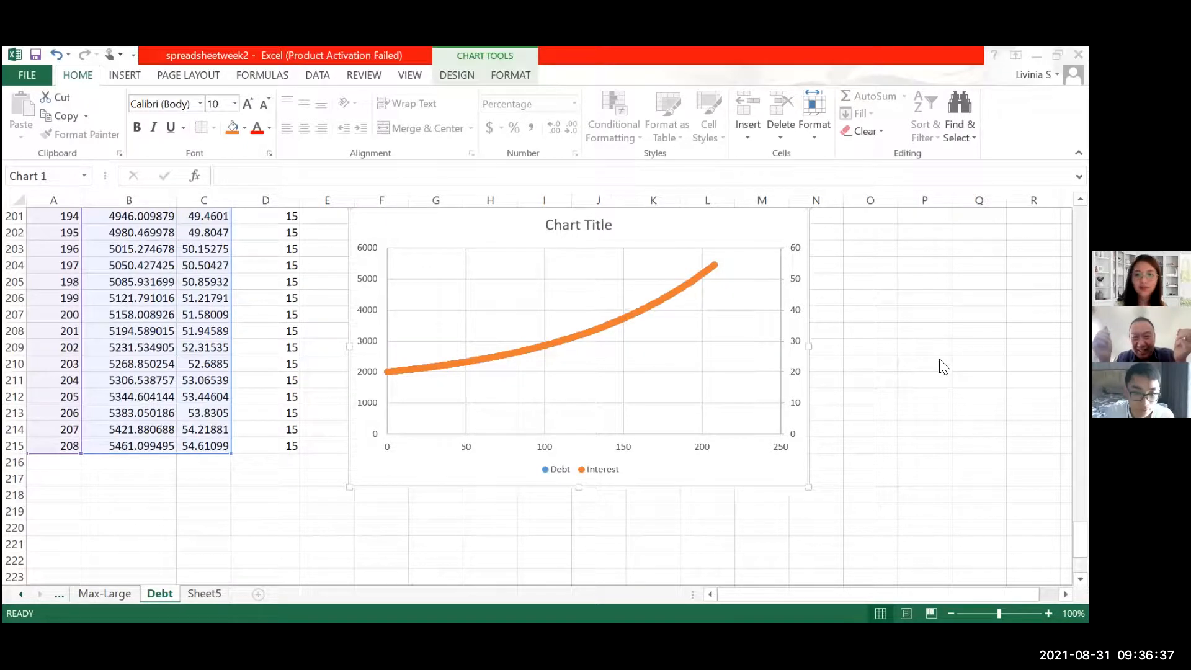
{"action": "left_click", "coordinate": [624, 325]}
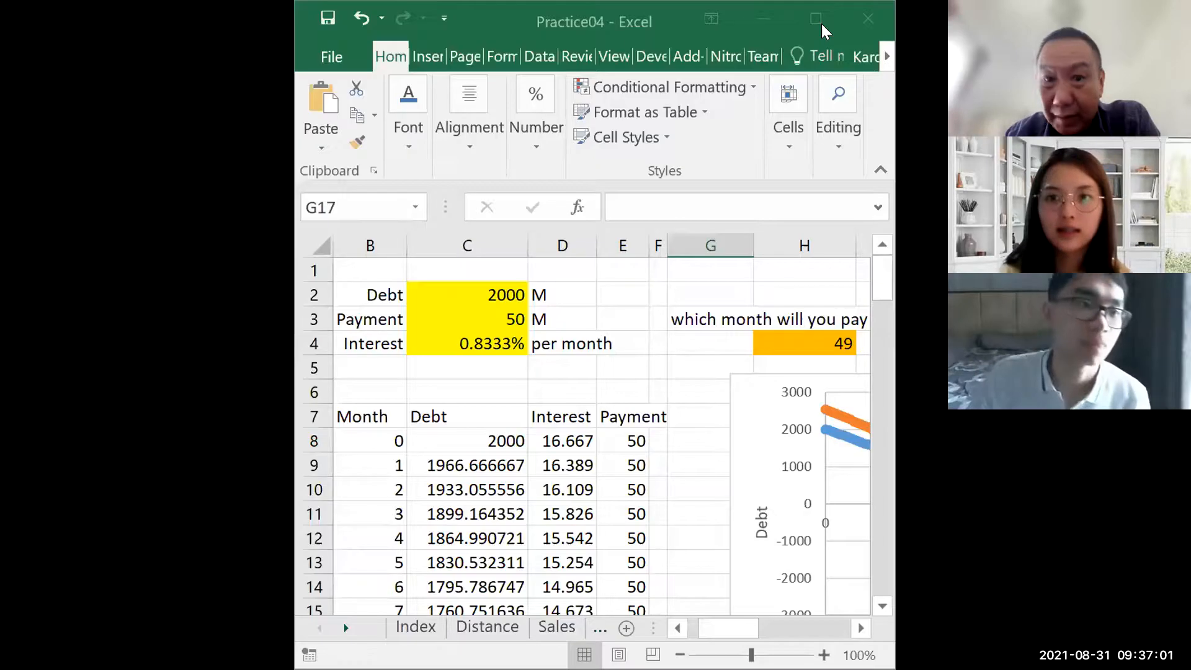
{"action": "left_click", "coordinate": [816, 18]}
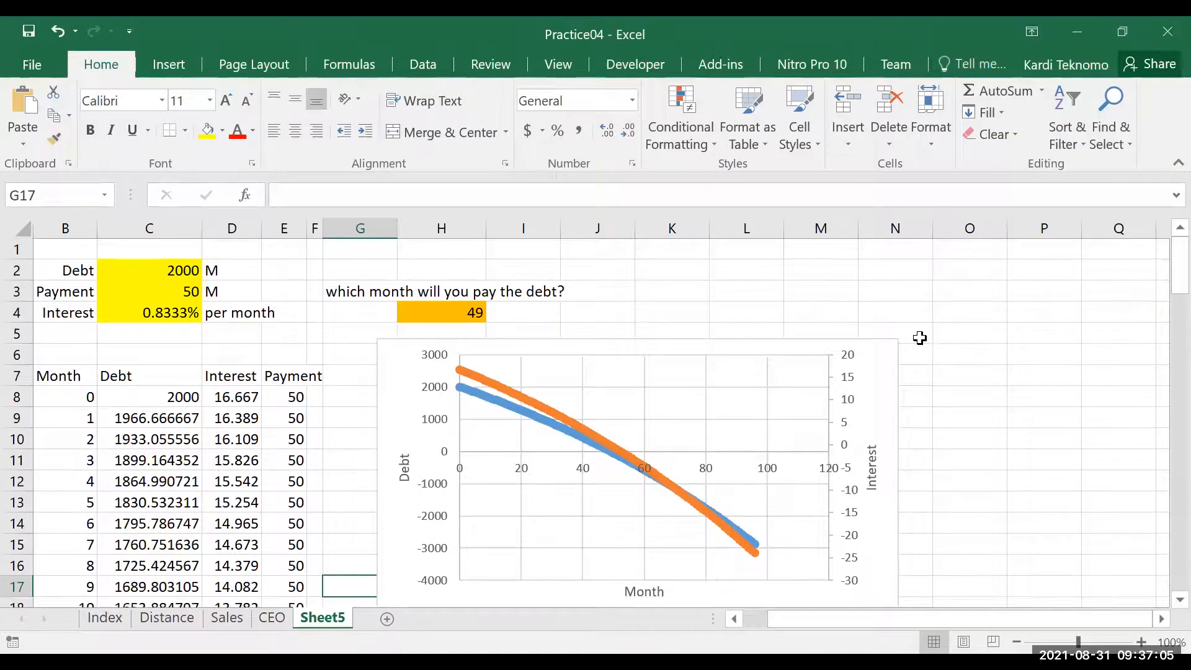
Test a Payment of 15 in cell C3 and return it to 50
{"action": "left_click", "coordinate": [185, 289]}
{"action": "type", "text": "15"}
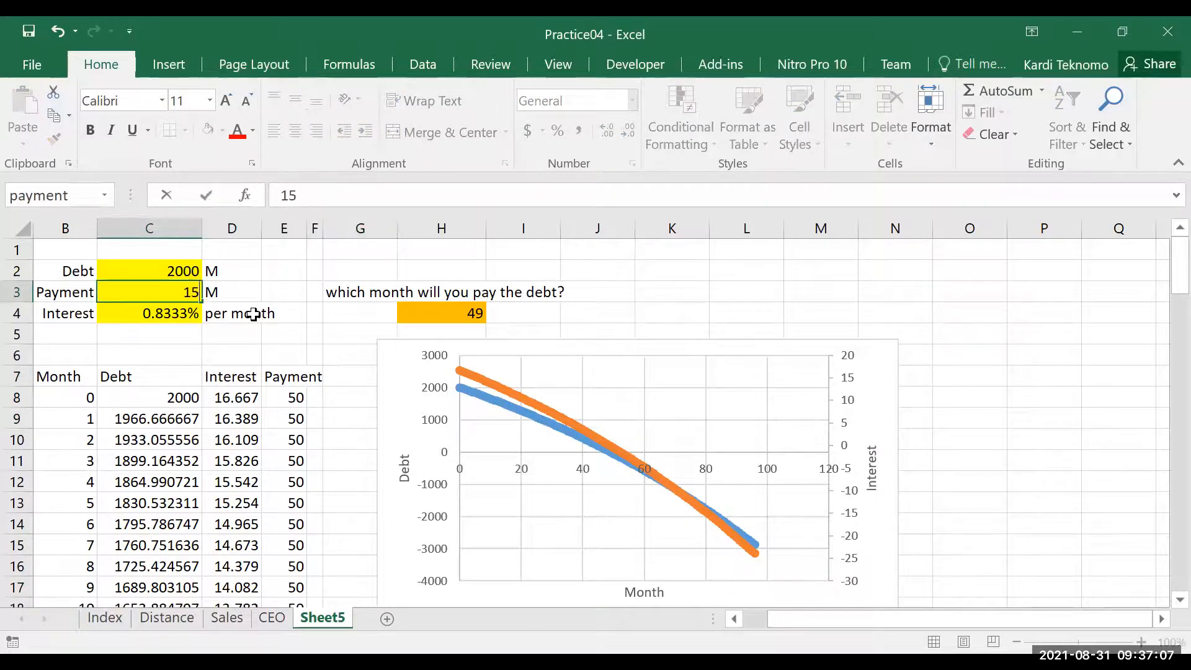
{"action": "key", "text": "Return"}
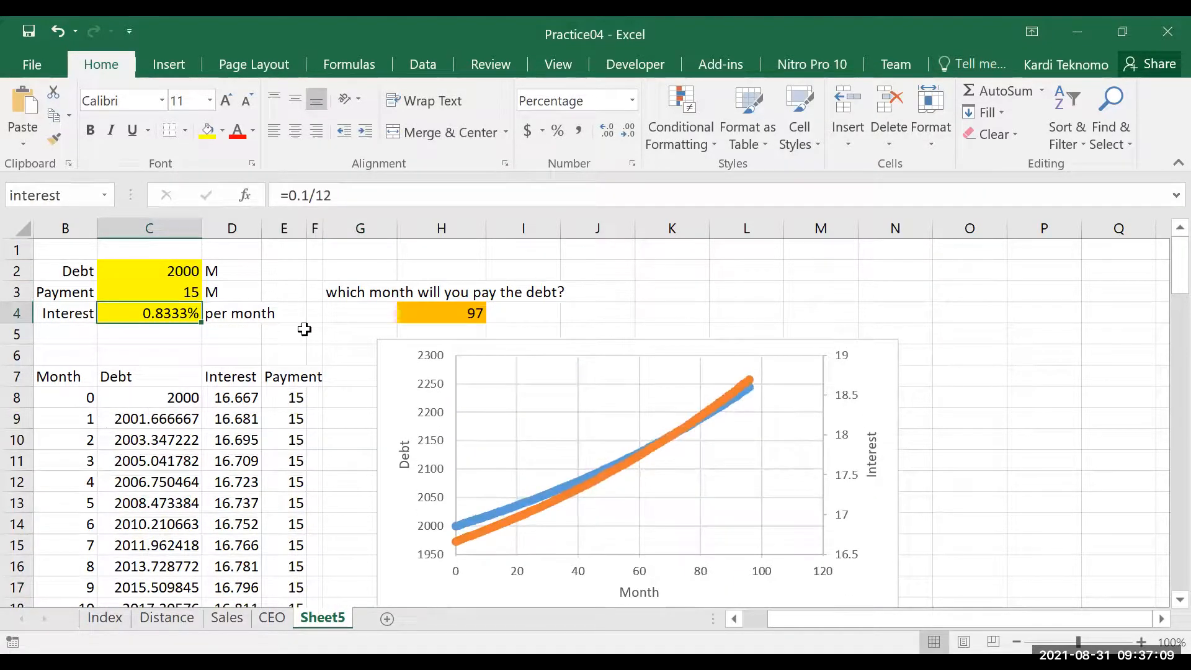
{"action": "left_click", "coordinate": [183, 291]}
{"action": "key", "text": "Delete"}
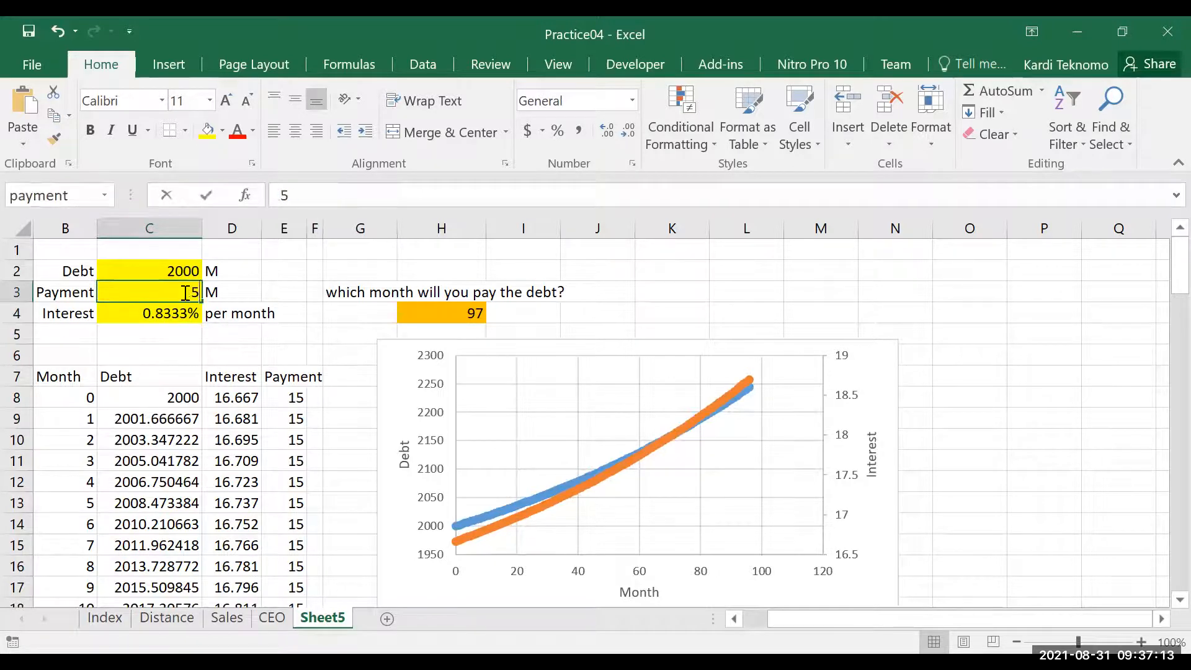
{"action": "type", "text": "50"}
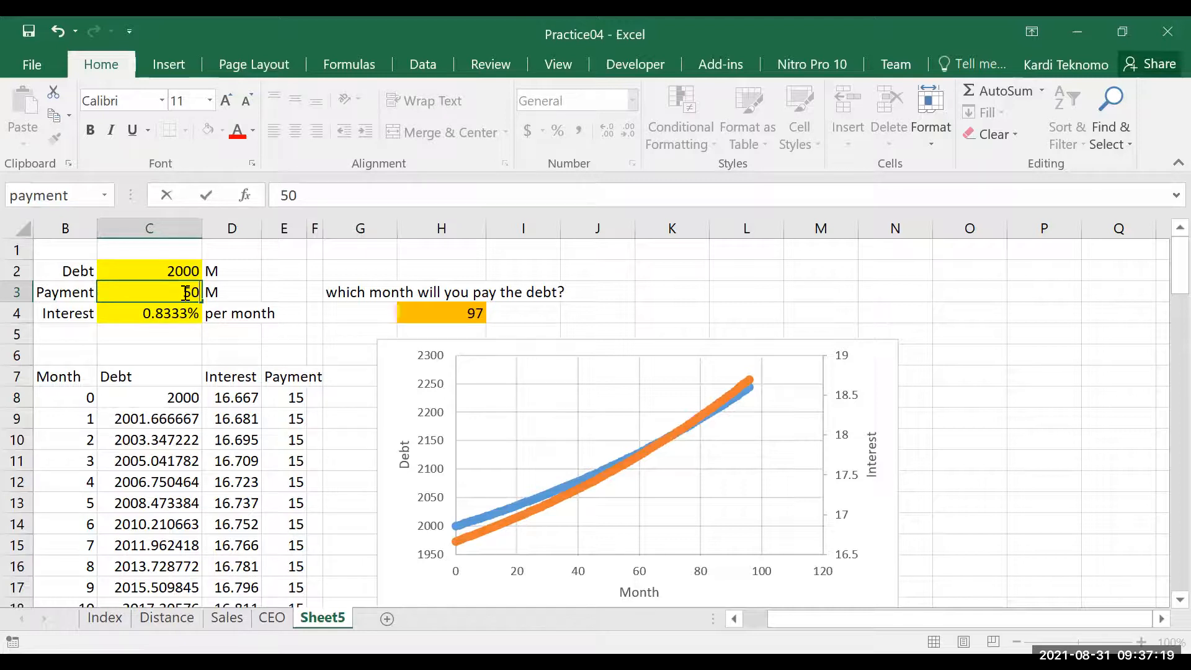
{"action": "key", "text": "Return"}
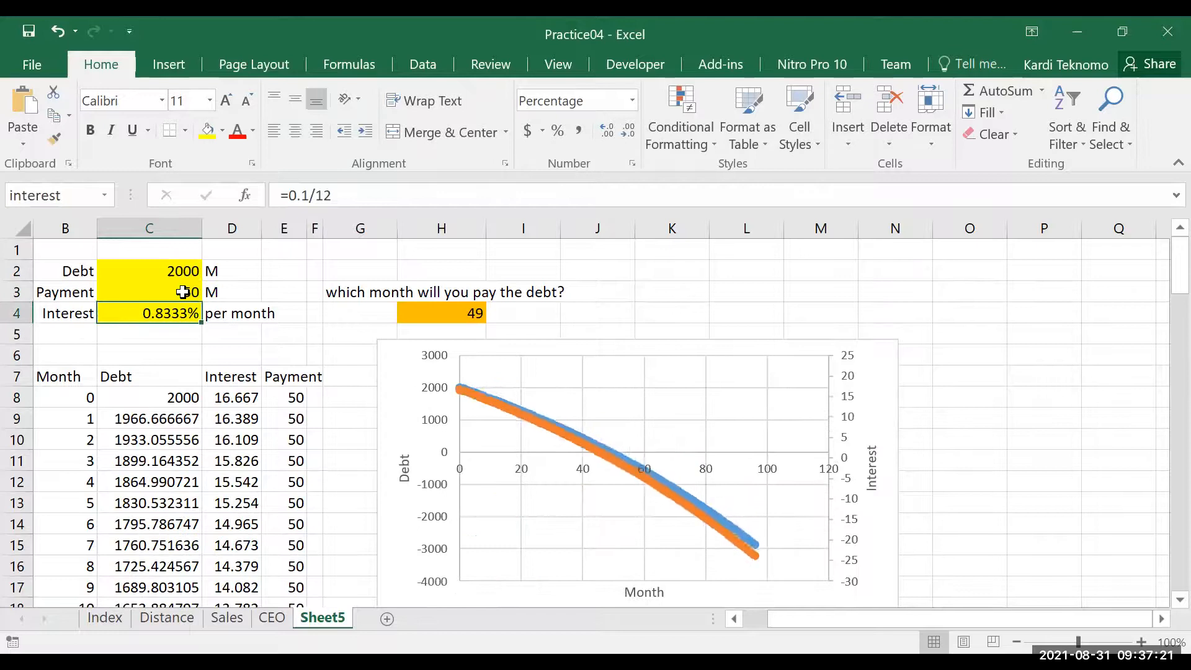
Test Payment values of 40 and 20 in cell C3
{"action": "left_click", "coordinate": [182, 291]}
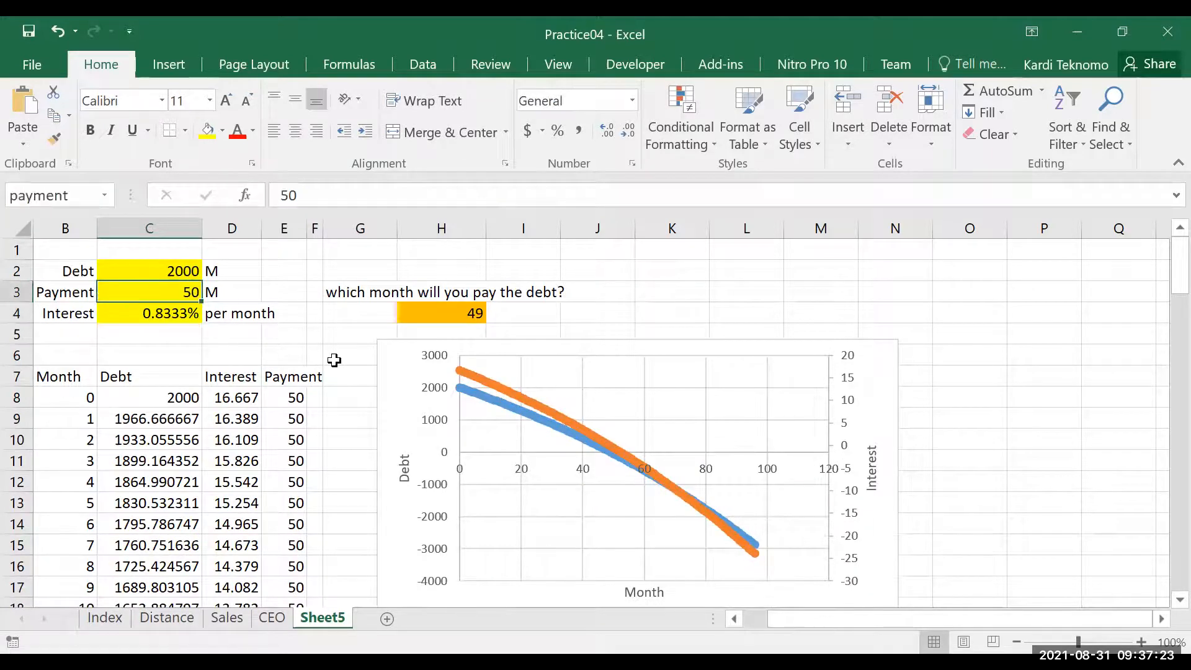
{"action": "type", "text": "40"}
{"action": "key", "text": "Return"}
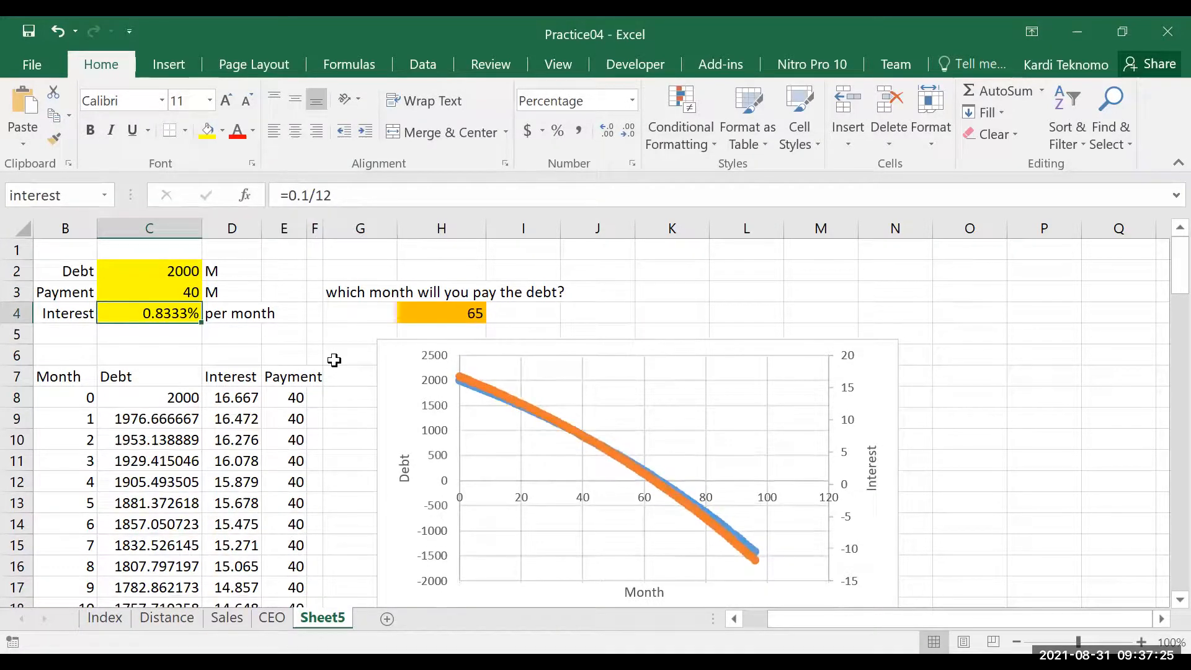
{"action": "key", "text": "Up"}
{"action": "type", "text": "20"}
{"action": "key", "text": "Return"}
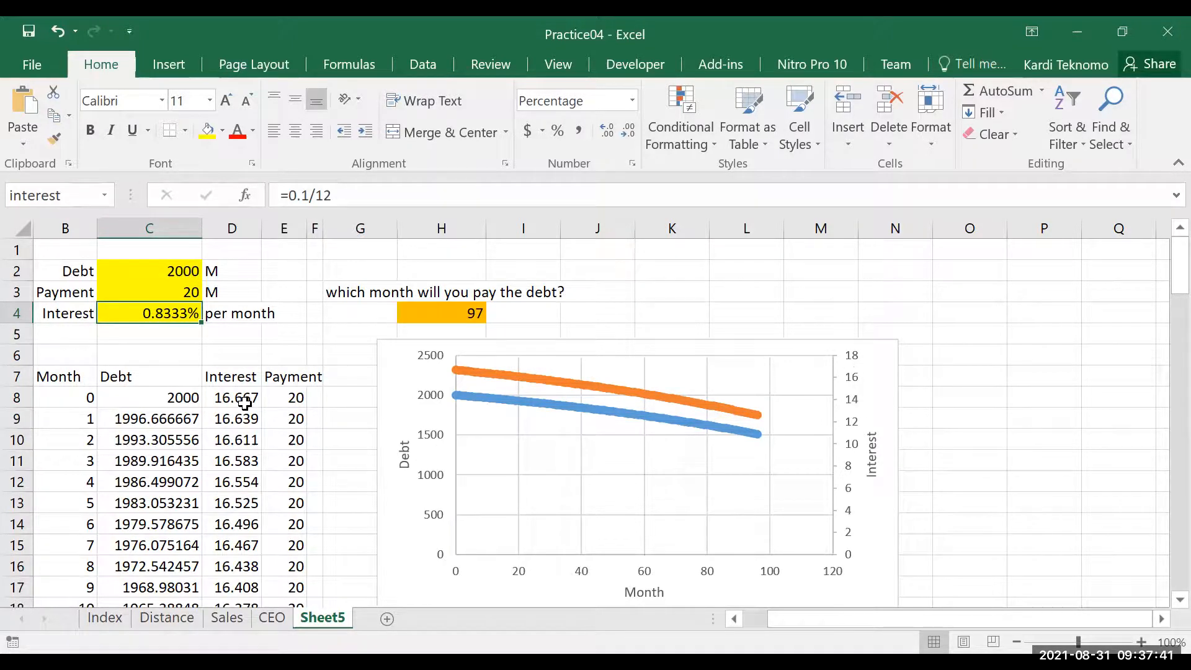
Examine the debt schedule down to about row 80 and the chart's Debt and Interest lines
{"action": "scroll", "coordinate": [243, 407], "scroll_direction": "down", "scroll_amount": 2}
{"action": "scroll", "coordinate": [243, 407], "scroll_direction": "up", "scroll_amount": 3}
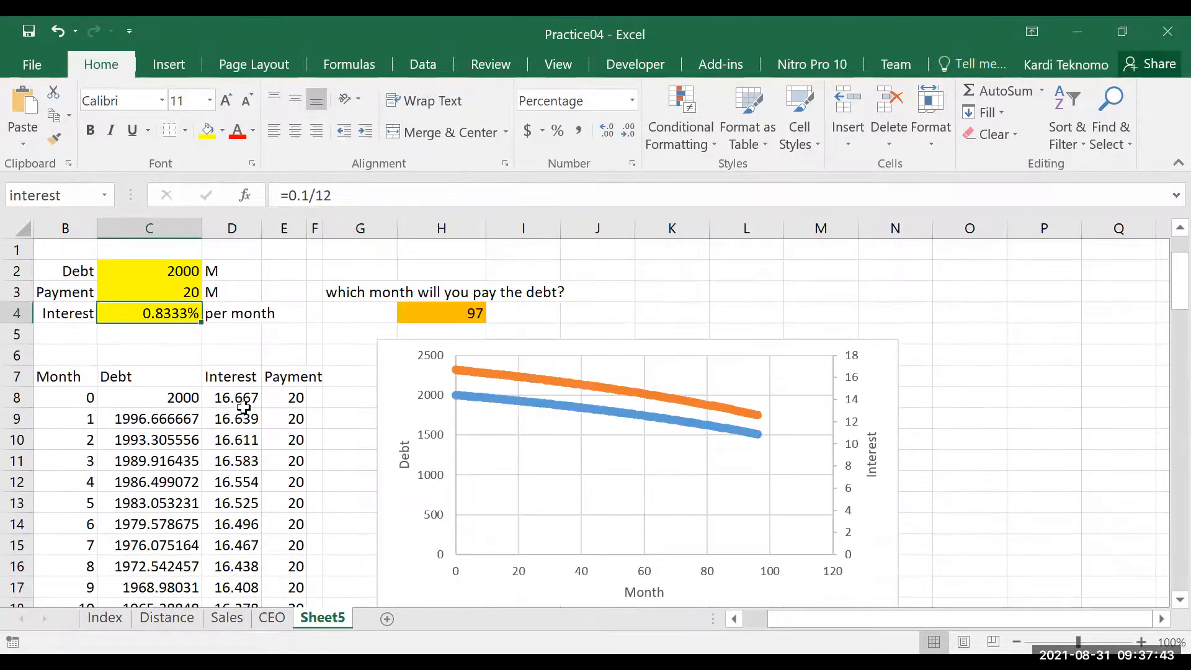
{"action": "scroll", "coordinate": [243, 408], "scroll_direction": "down", "scroll_amount": 16}
{"action": "scroll", "coordinate": [243, 408], "scroll_direction": "down", "scroll_amount": 19}
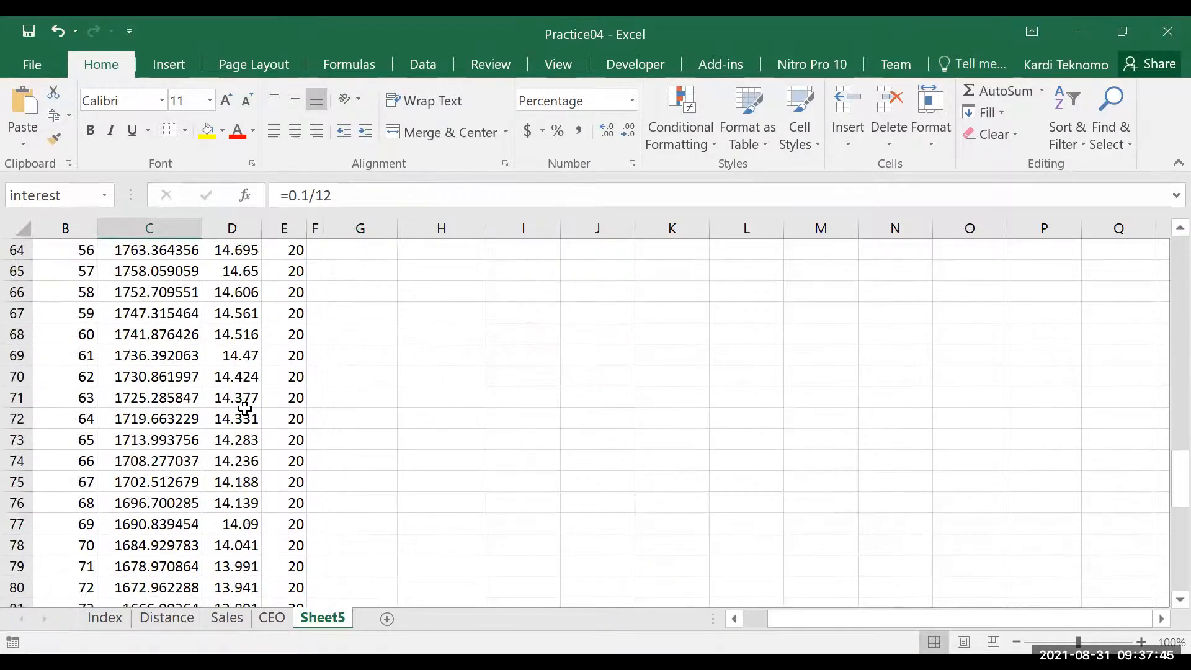
{"action": "scroll", "coordinate": [245, 408], "scroll_direction": "up", "scroll_amount": 11}
{"action": "scroll", "coordinate": [245, 408], "scroll_direction": "up", "scroll_amount": 20}
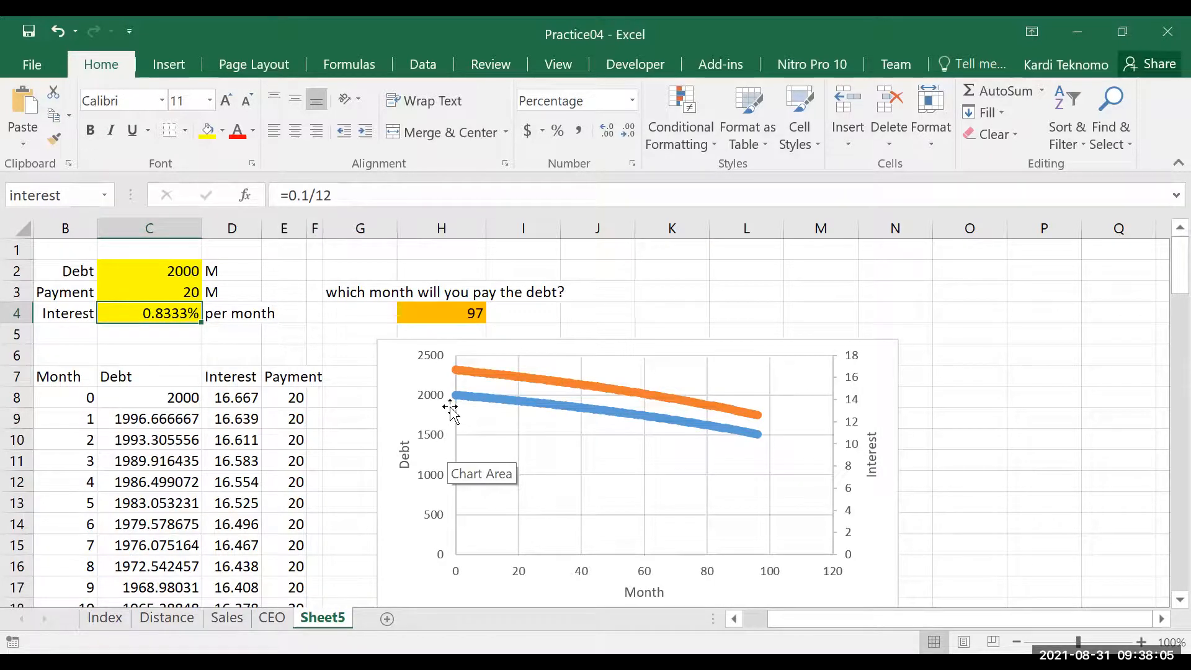
{"action": "mouse_move", "coordinate": [456, 377]}
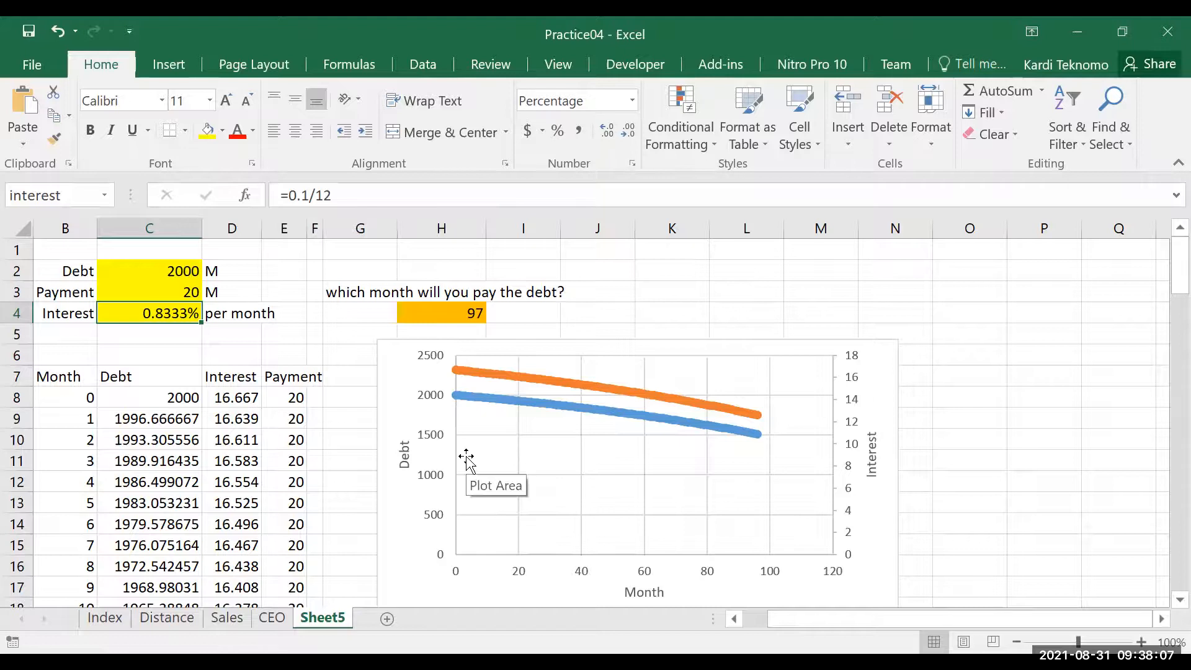
{"action": "scroll", "coordinate": [353, 468], "scroll_direction": "down", "scroll_amount": 1}
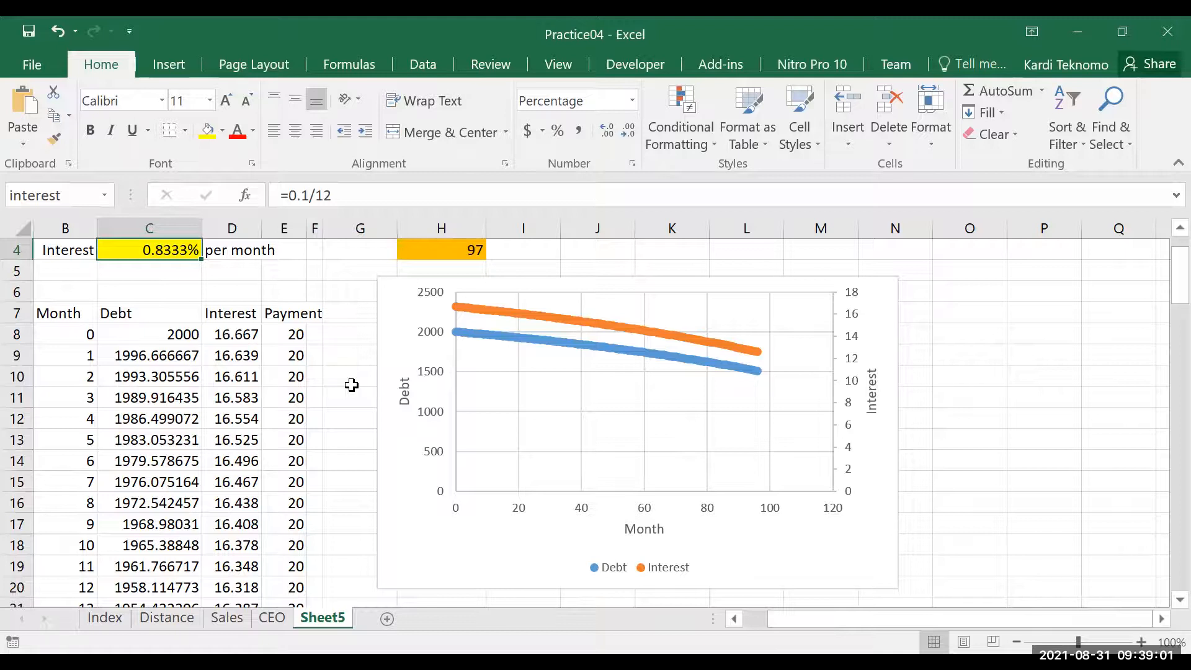
{"action": "left_click", "coordinate": [351, 385]}
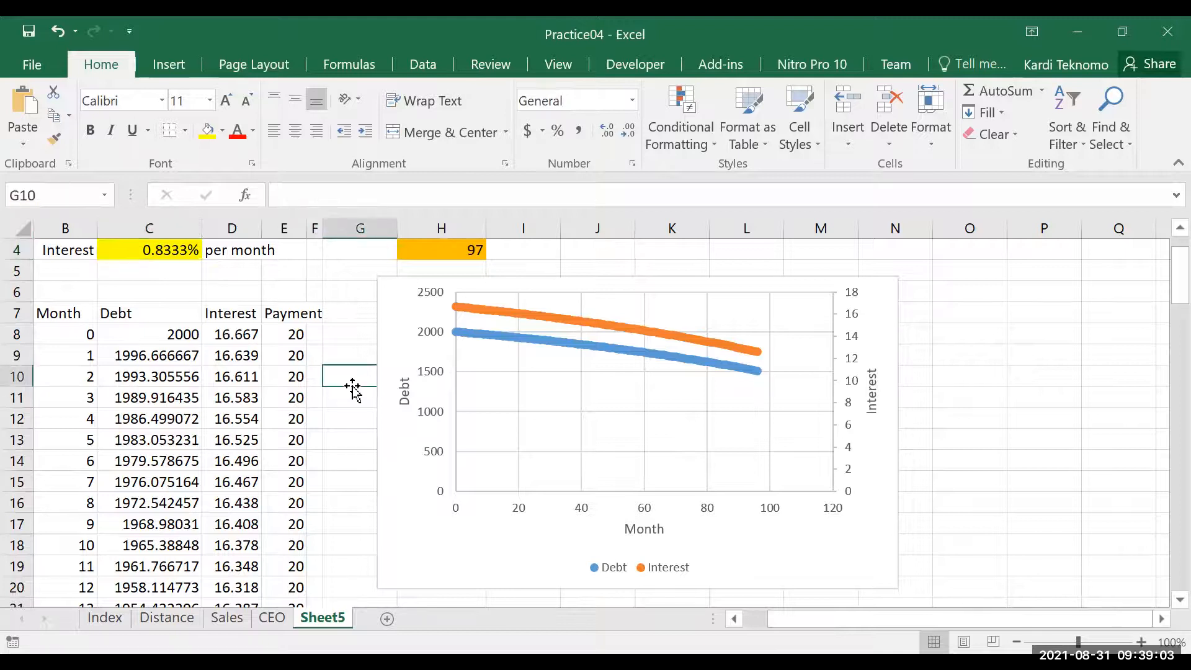
{"action": "scroll", "coordinate": [351, 386], "scroll_direction": "up", "scroll_amount": 1}
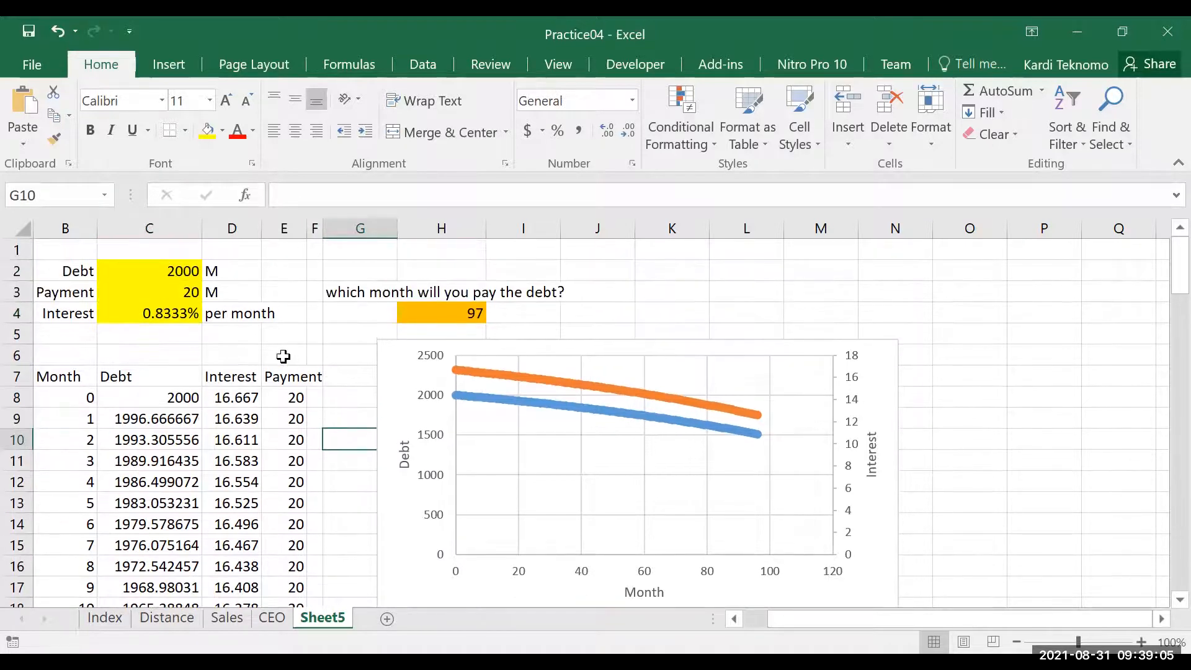
Compare Payment values of 15 and 10 in cell C3, ending at 15
{"action": "left_click", "coordinate": [178, 293]}
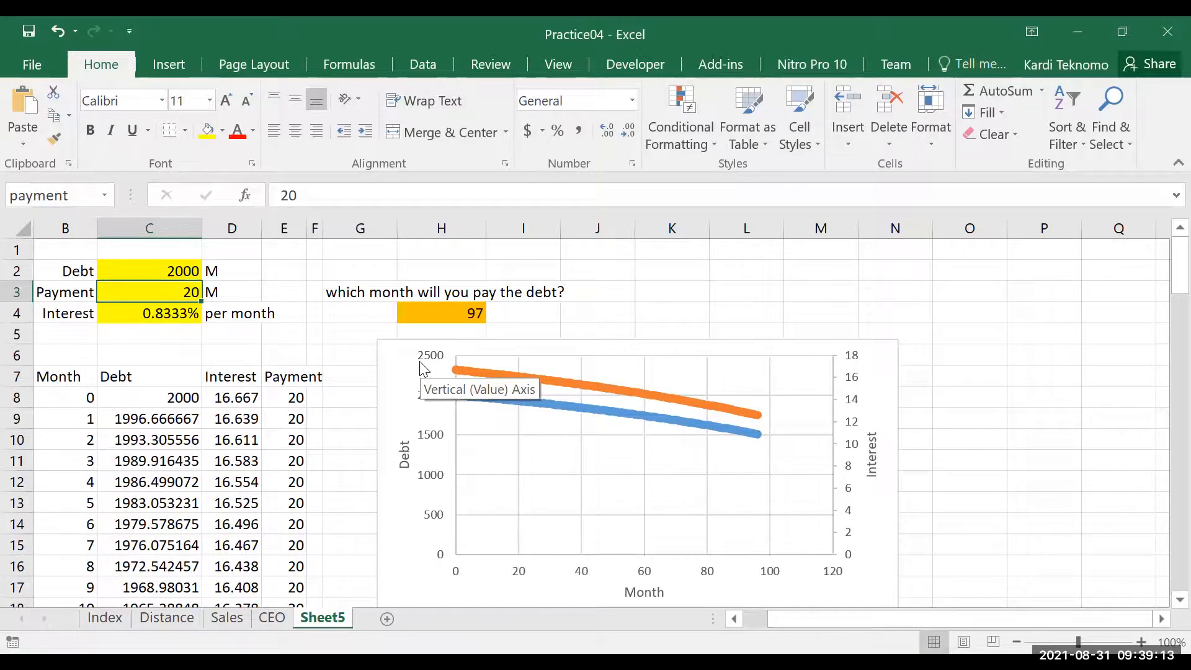
{"action": "type", "text": "15"}
{"action": "key", "text": "Return"}
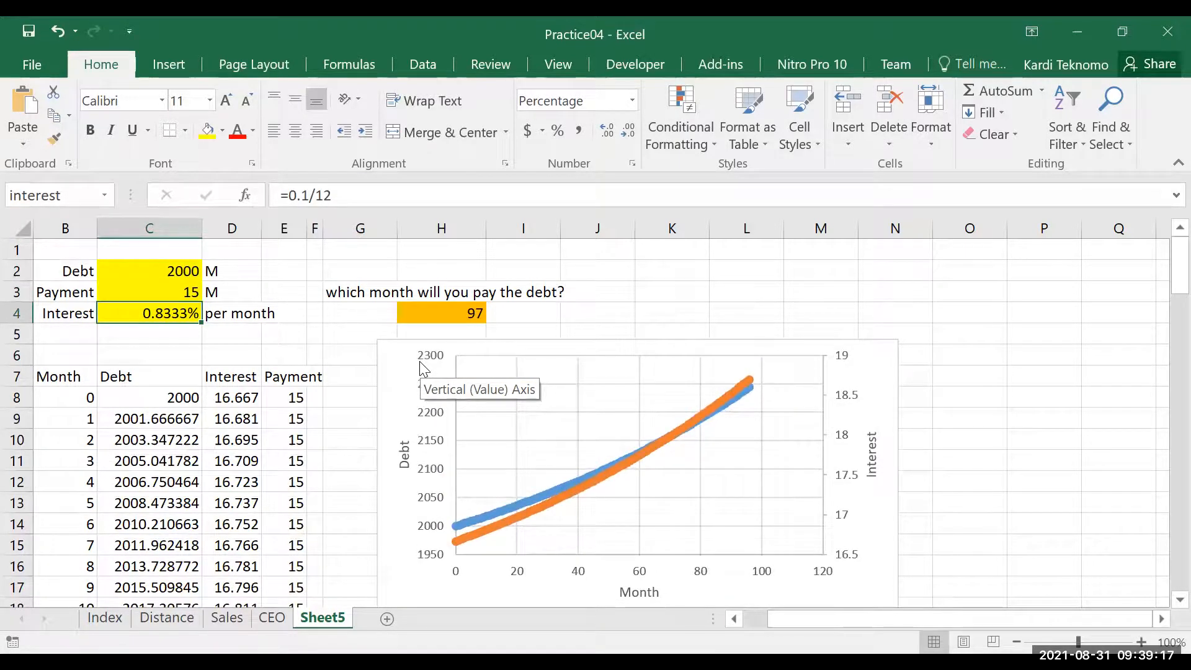
{"action": "left_click", "coordinate": [188, 292]}
{"action": "type", "text": "10"}
{"action": "key", "text": "Return"}
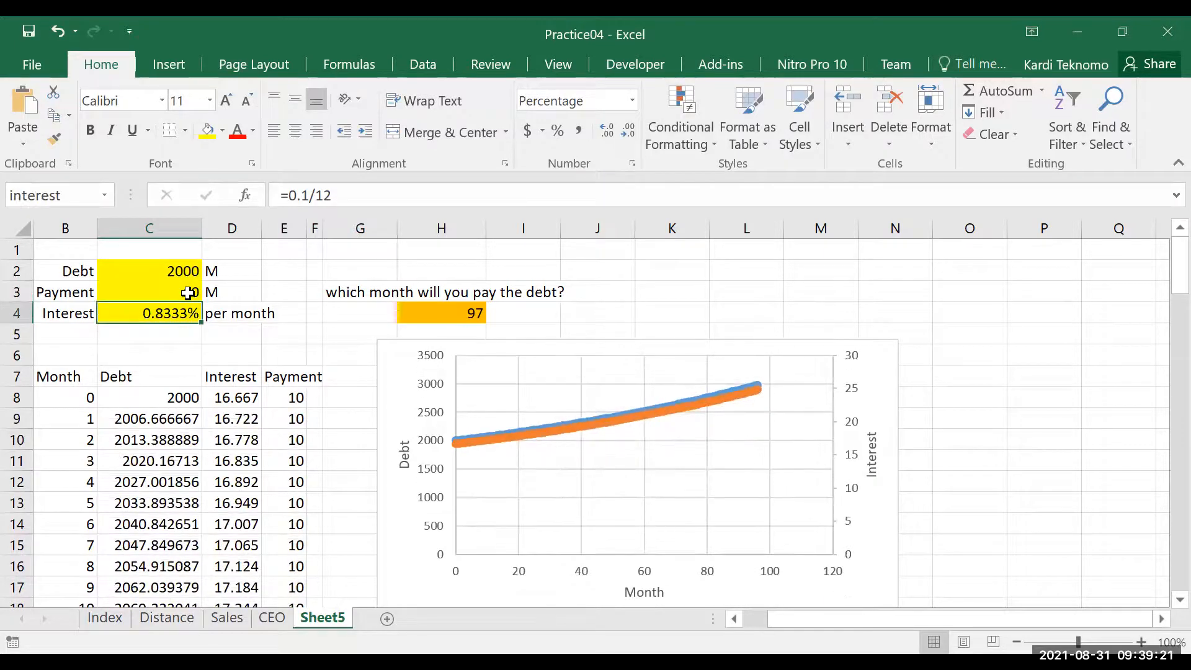
{"action": "left_click", "coordinate": [188, 293]}
{"action": "type", "text": "1"}
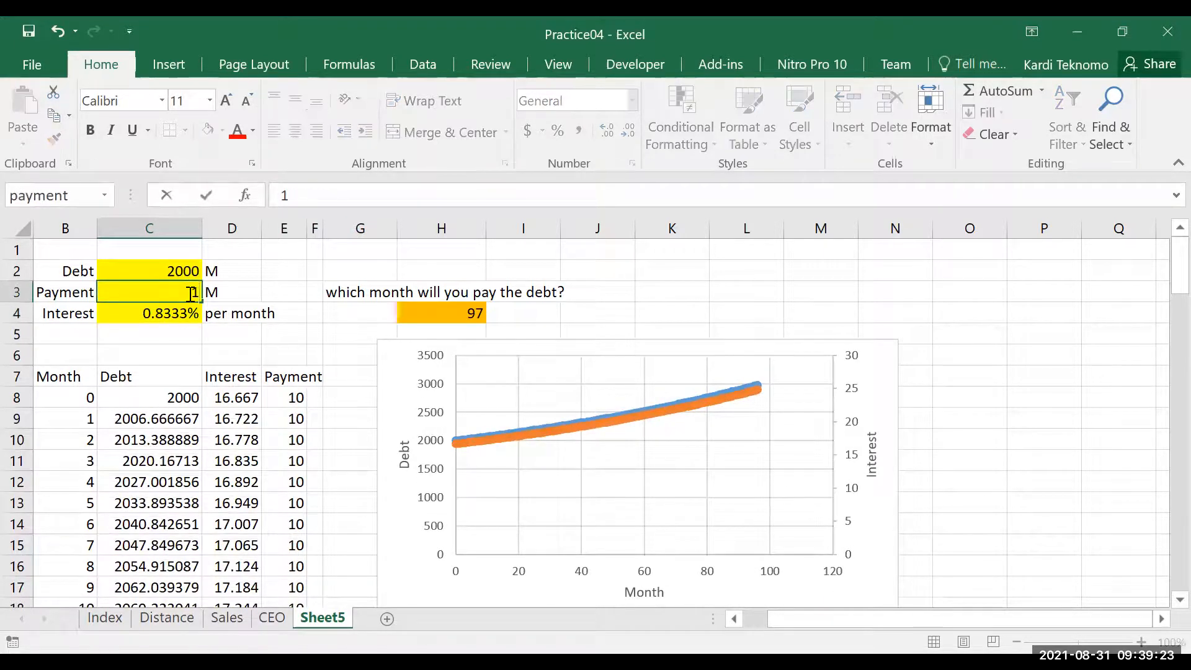
{"action": "type", "text": "5"}
{"action": "key", "text": "Return"}
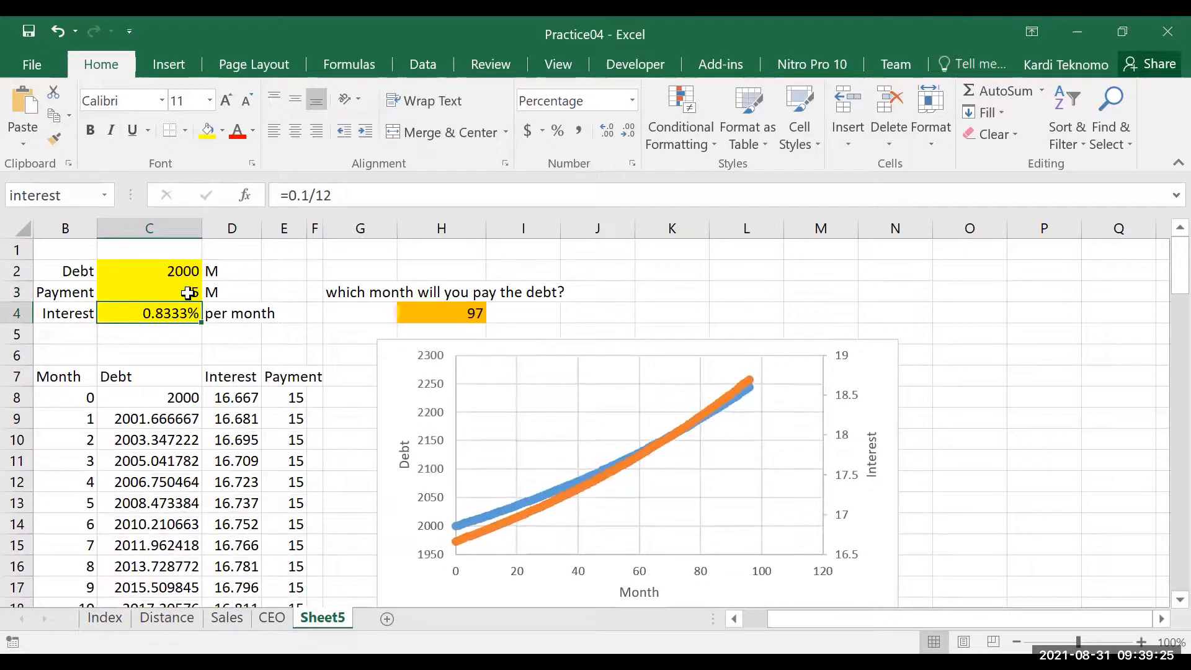
Check the chart's Debt series and replace the monthly Interest formula in cell C4 with =0.01
{"action": "left_click", "coordinate": [167, 271]}
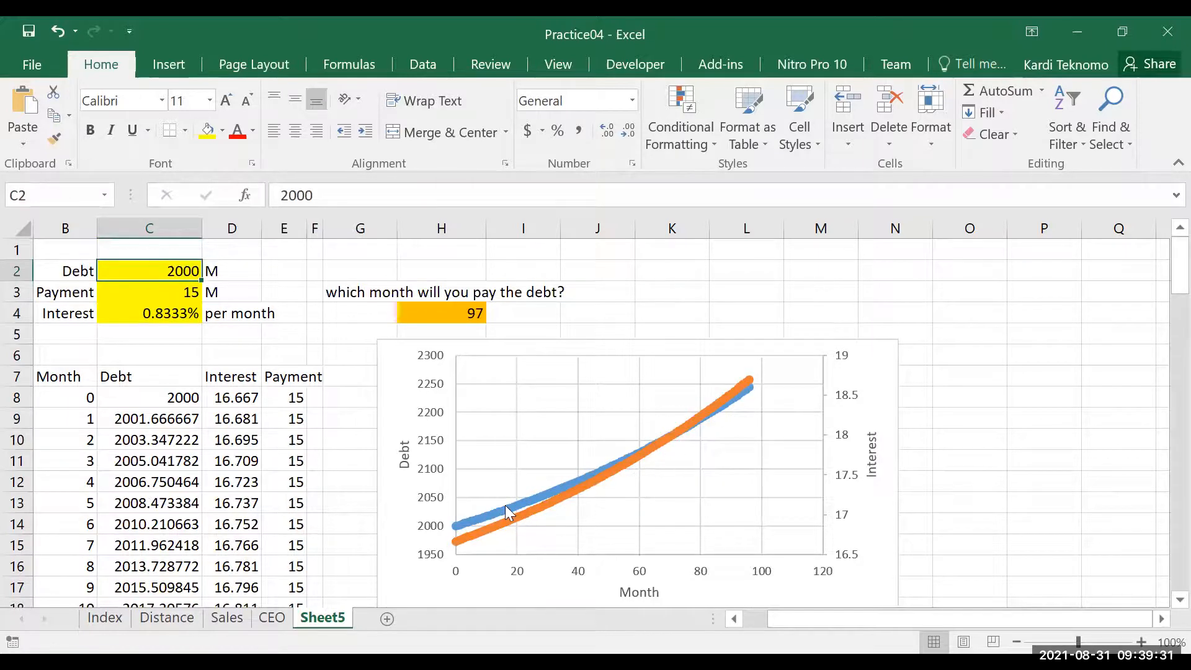
{"action": "mouse_move", "coordinate": [506, 505]}
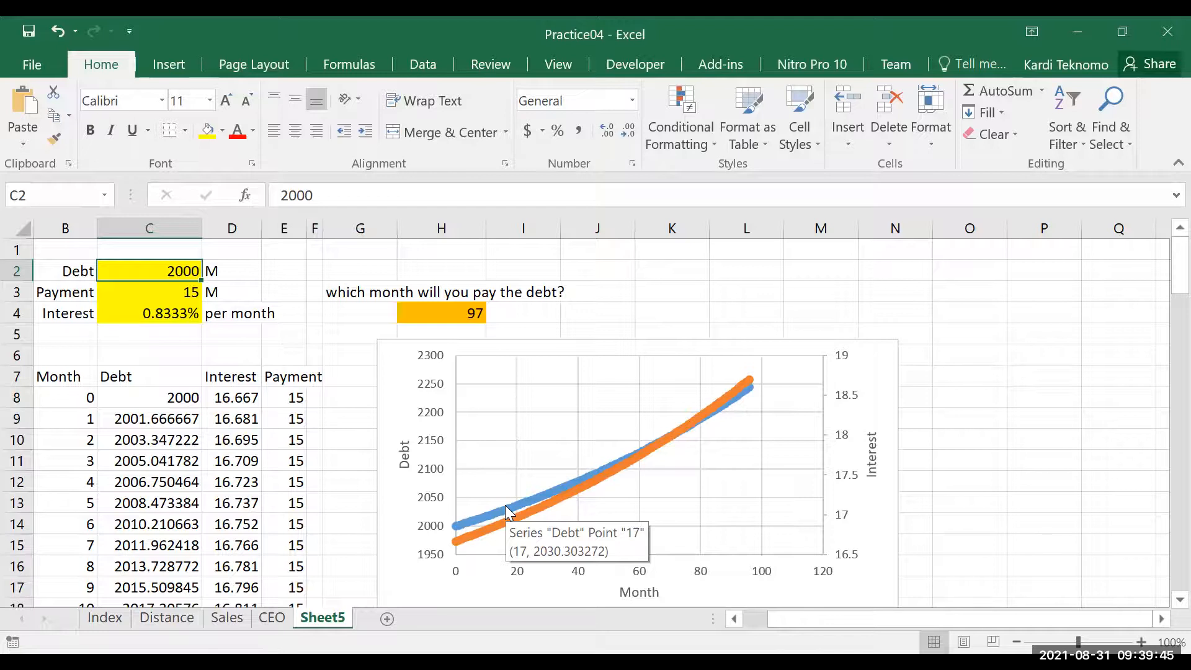
{"action": "left_click", "coordinate": [176, 313]}
{"action": "left_click_drag", "start_coordinate": [338, 195], "coordinate": [288, 198]}
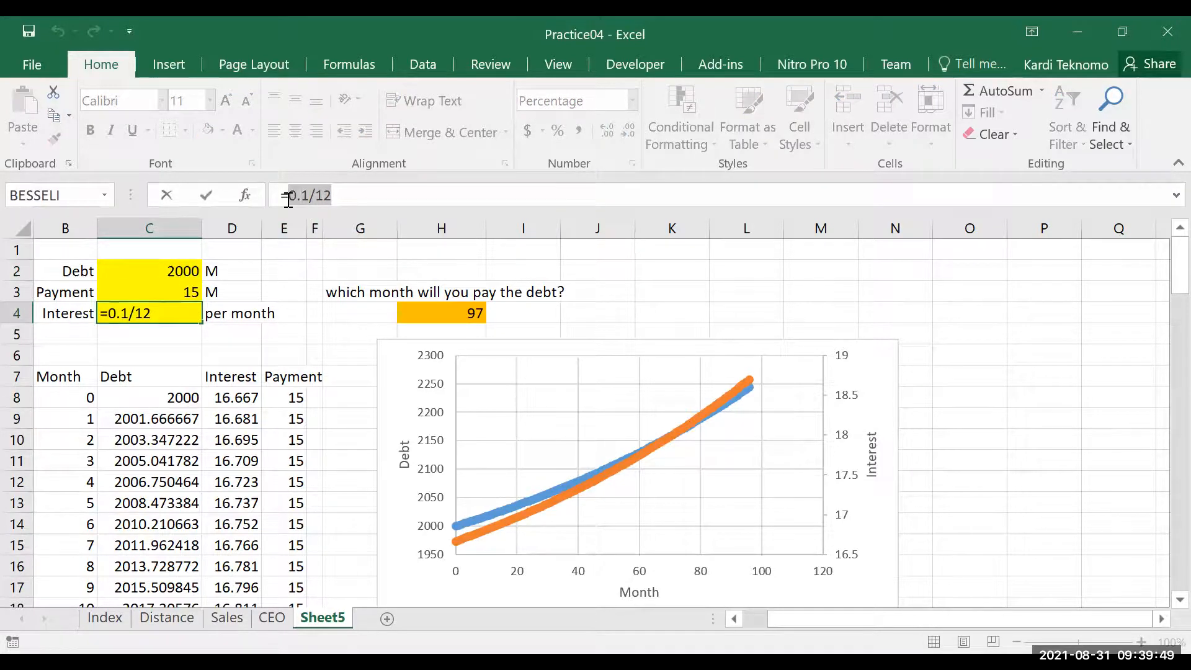
{"action": "type", "text": "0.01"}
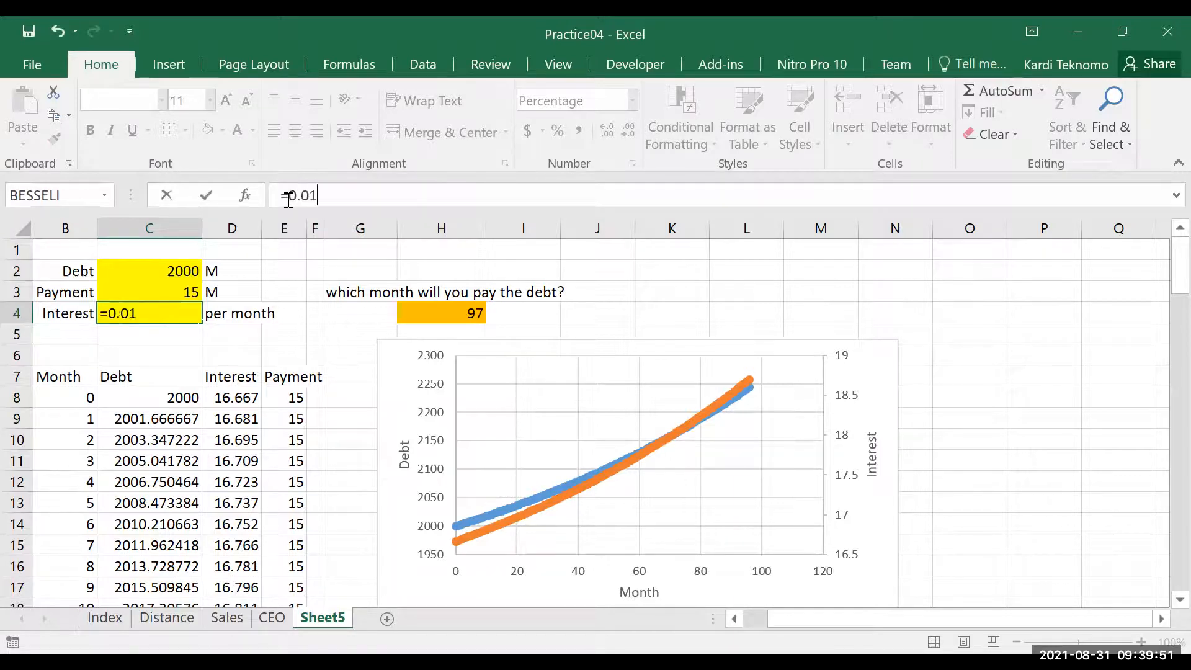
{"action": "key", "text": "Return"}
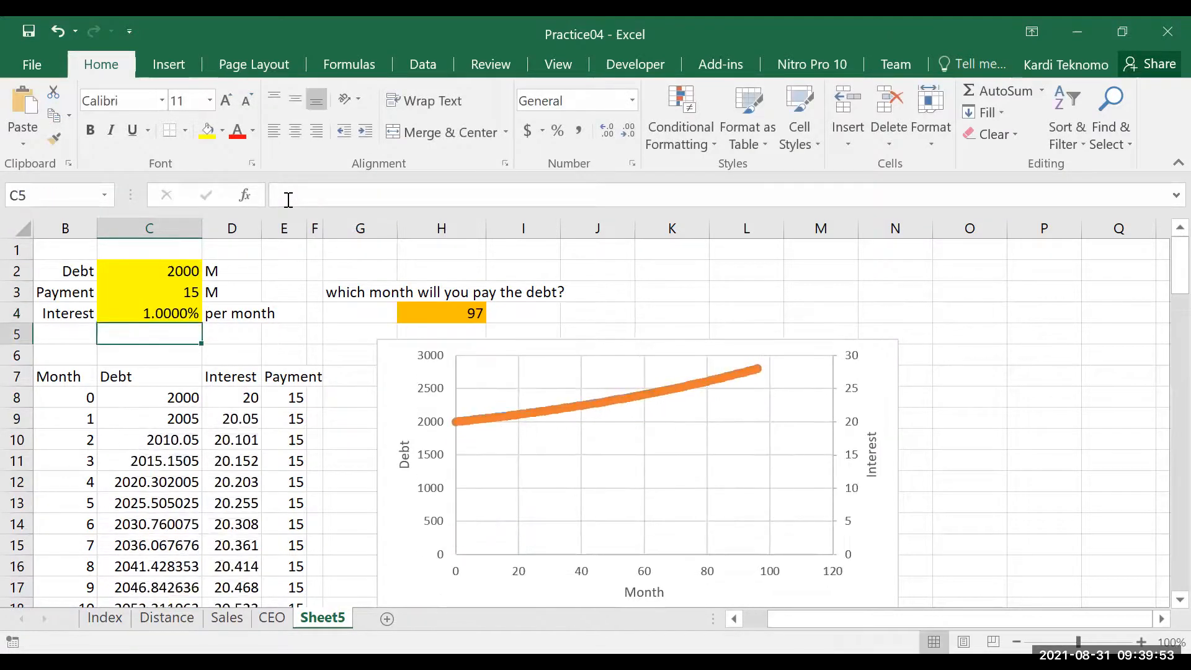
Set the Payment in cell C3 to 20 and restore the workbook window from its maximized size
{"action": "key", "text": "Up"}
{"action": "key", "text": "Up"}
{"action": "type", "text": "20"}
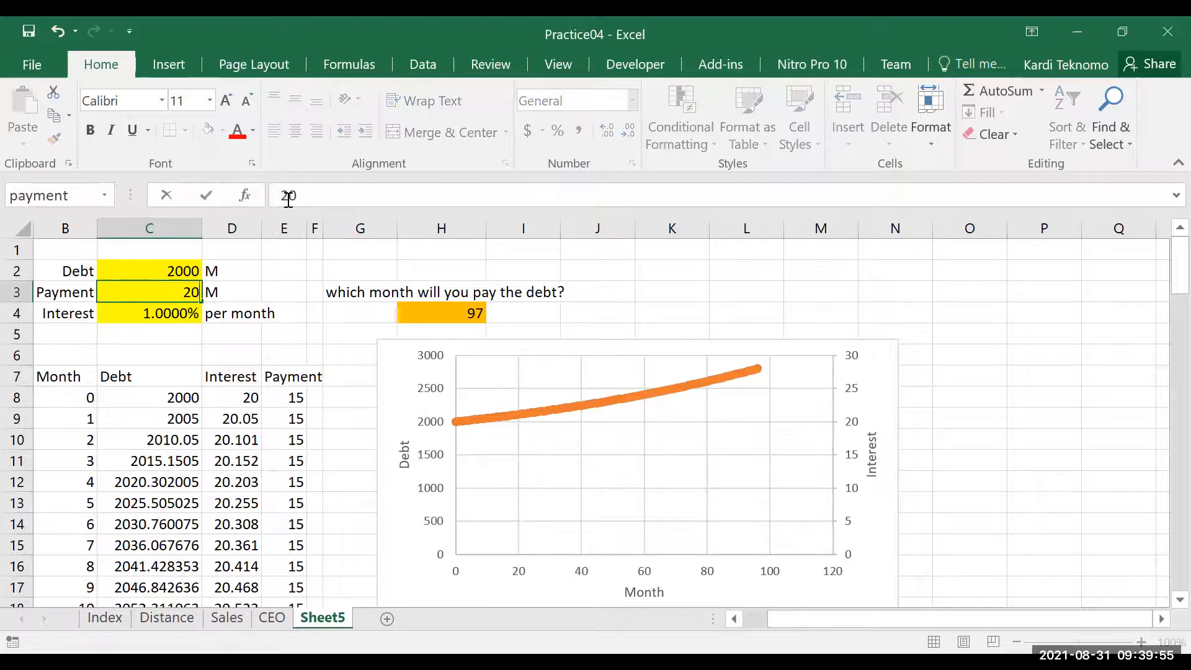
{"action": "key", "text": "Return"}
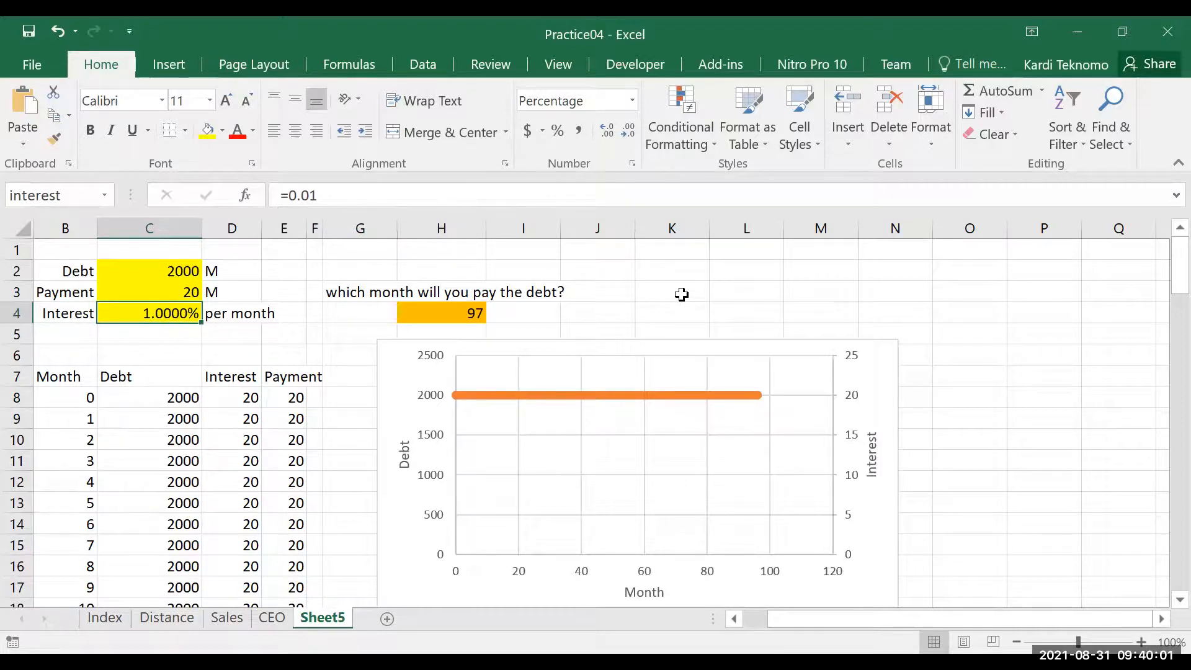
{"action": "left_click", "coordinate": [1122, 31]}
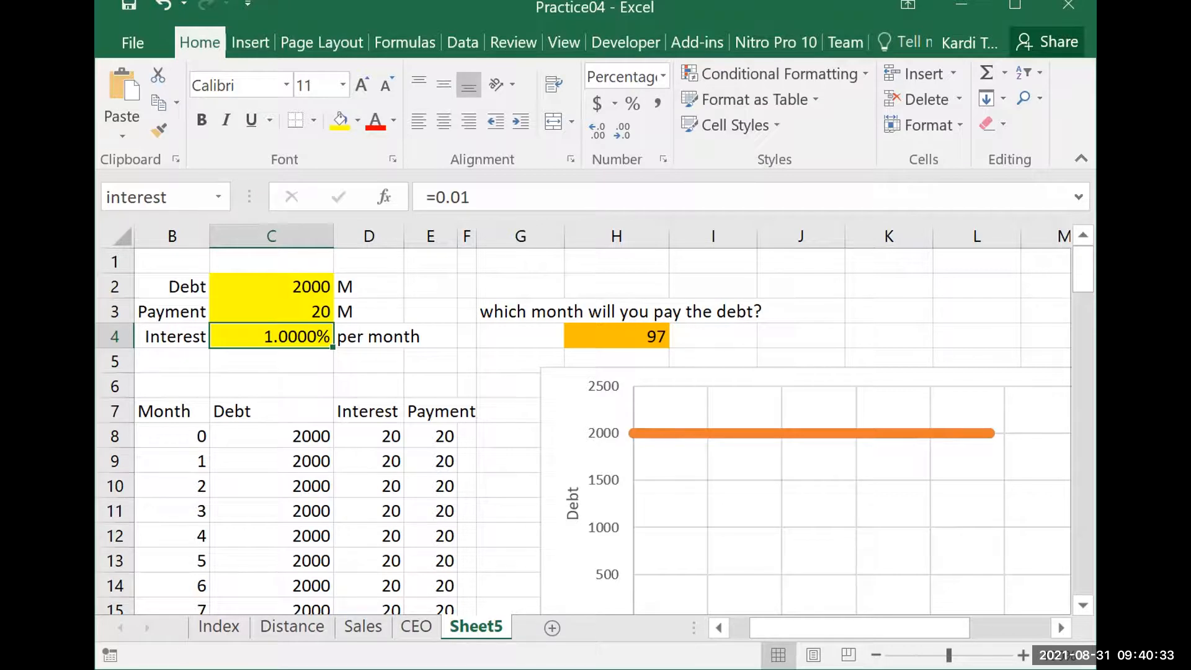
Test a Payment of 21 in cell C3 with the 1% monthly interest
{"action": "left_click", "coordinate": [293, 307]}
{"action": "key", "text": "F2"}
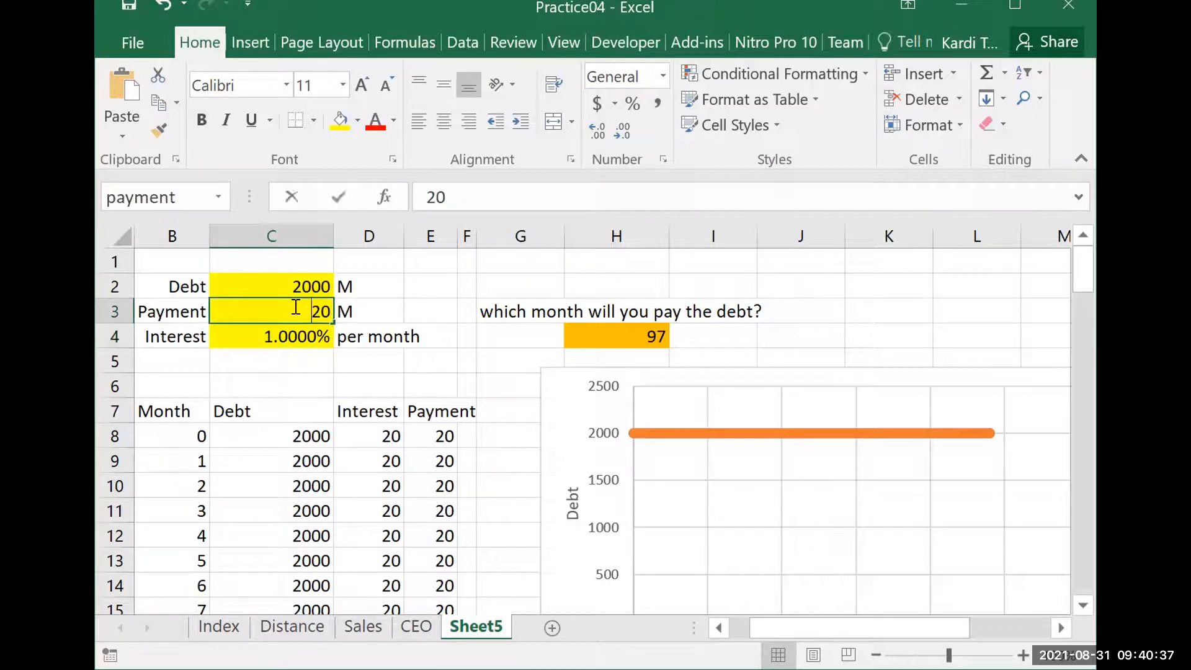
{"action": "key", "text": "BackSpace"}
{"action": "type", "text": "1"}
{"action": "key", "text": "Return"}
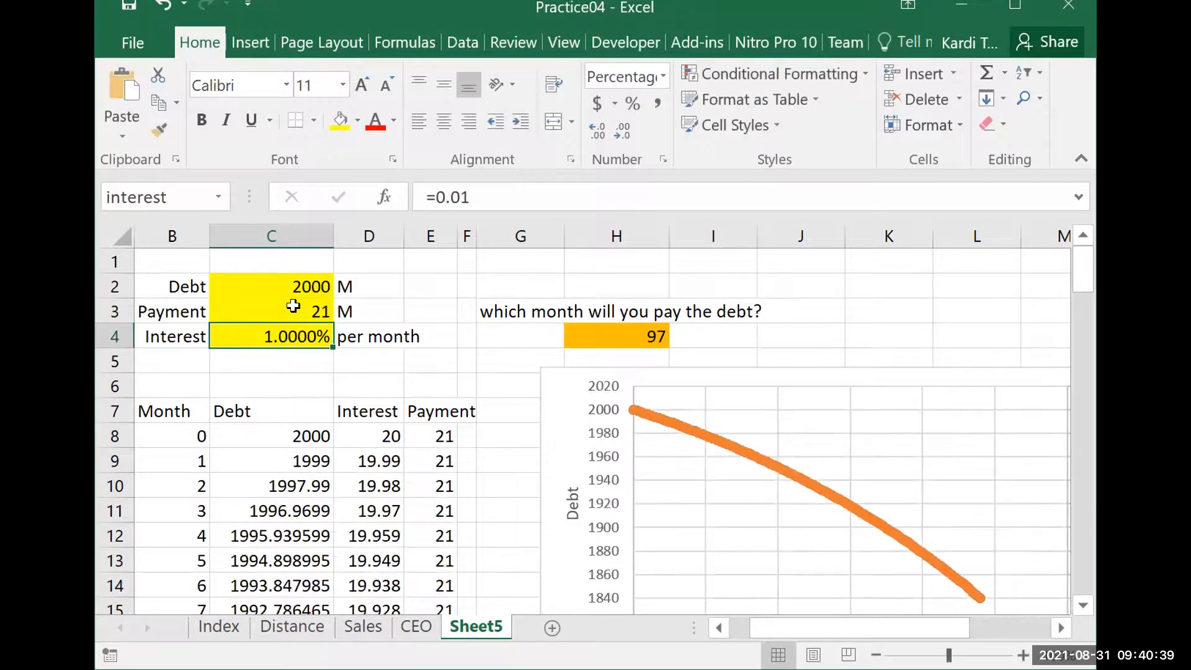
Change the Payment in cell C3 to 20 and test a value of 19
{"action": "left_click", "coordinate": [292, 306]}
{"action": "type", "text": "20"}
{"action": "key", "text": "Return"}
{"action": "left_click", "coordinate": [293, 306]}
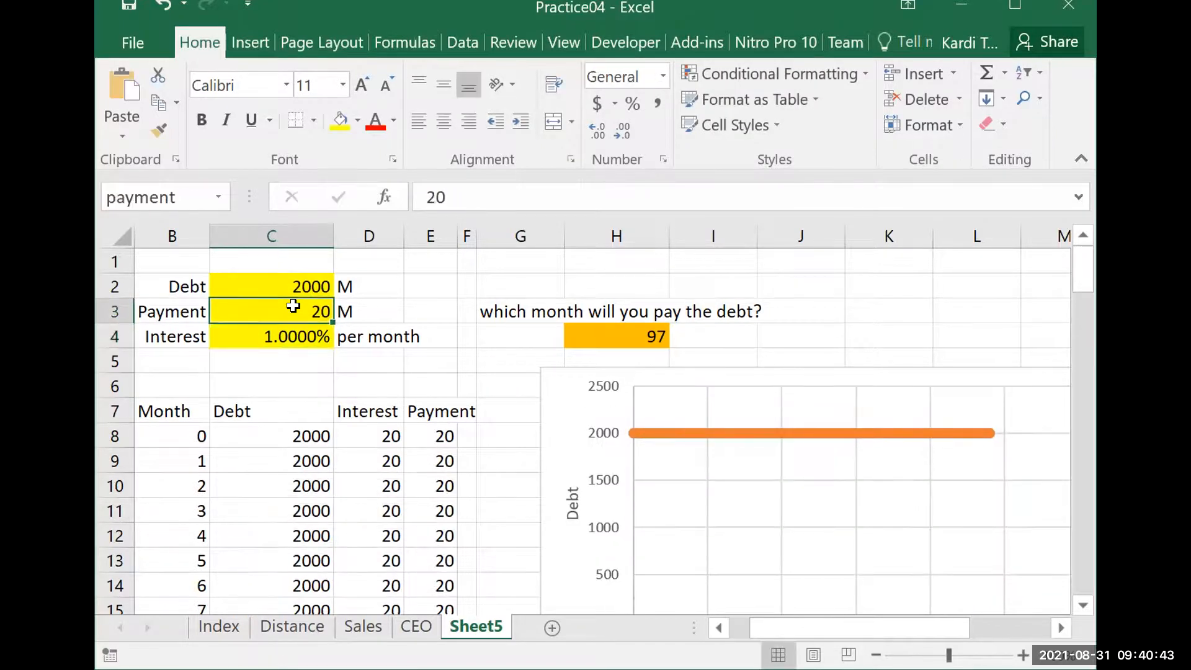
{"action": "type", "text": "19"}
{"action": "key", "text": "Return"}
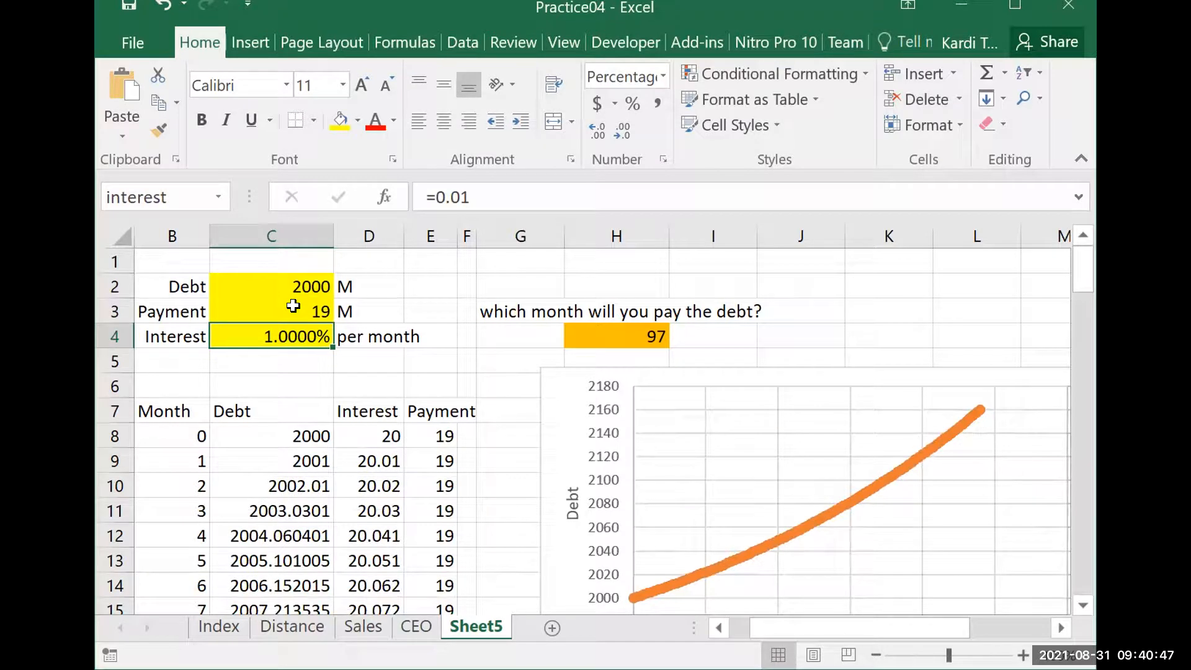
Set the Payment in cell C3 back to 20
{"action": "left_click", "coordinate": [293, 305]}
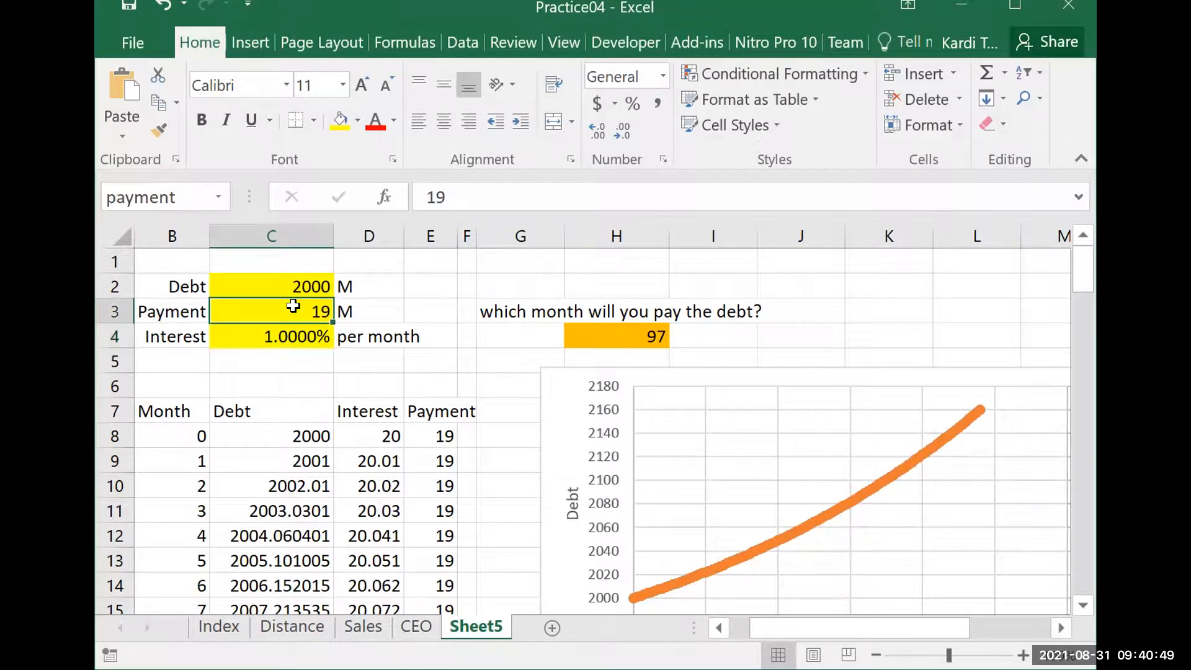
{"action": "type", "text": "10"}
{"action": "key", "text": "BackSpace"}
{"action": "key", "text": "BackSpace"}
{"action": "type", "text": "20"}
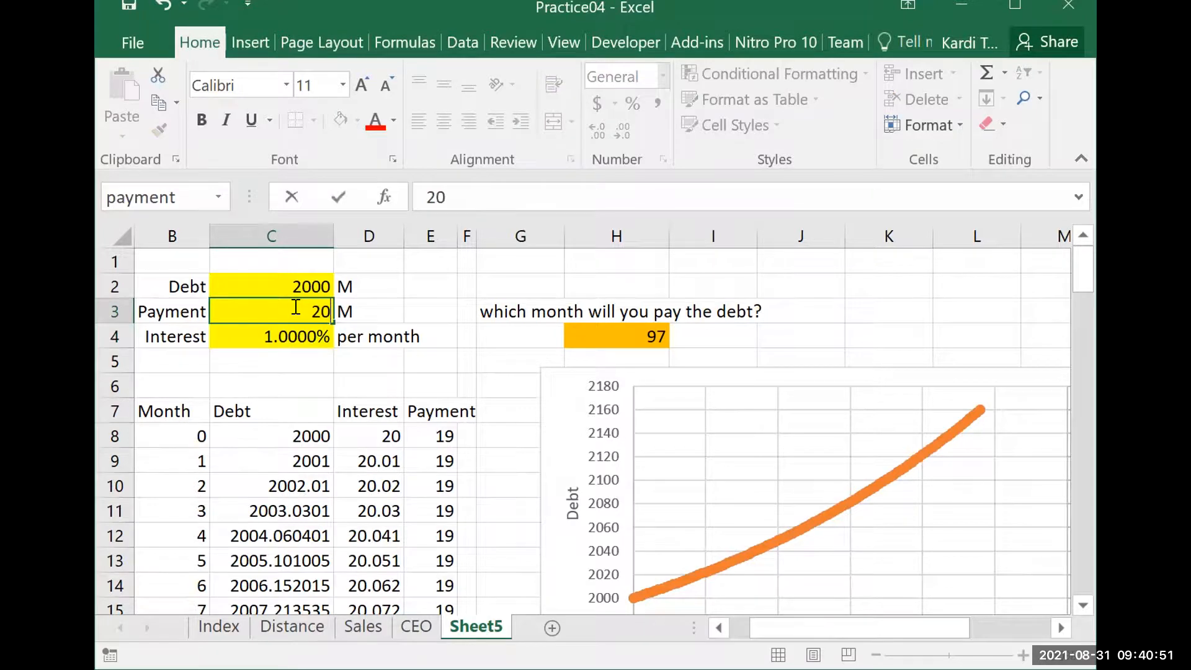
{"action": "key", "text": "Return"}
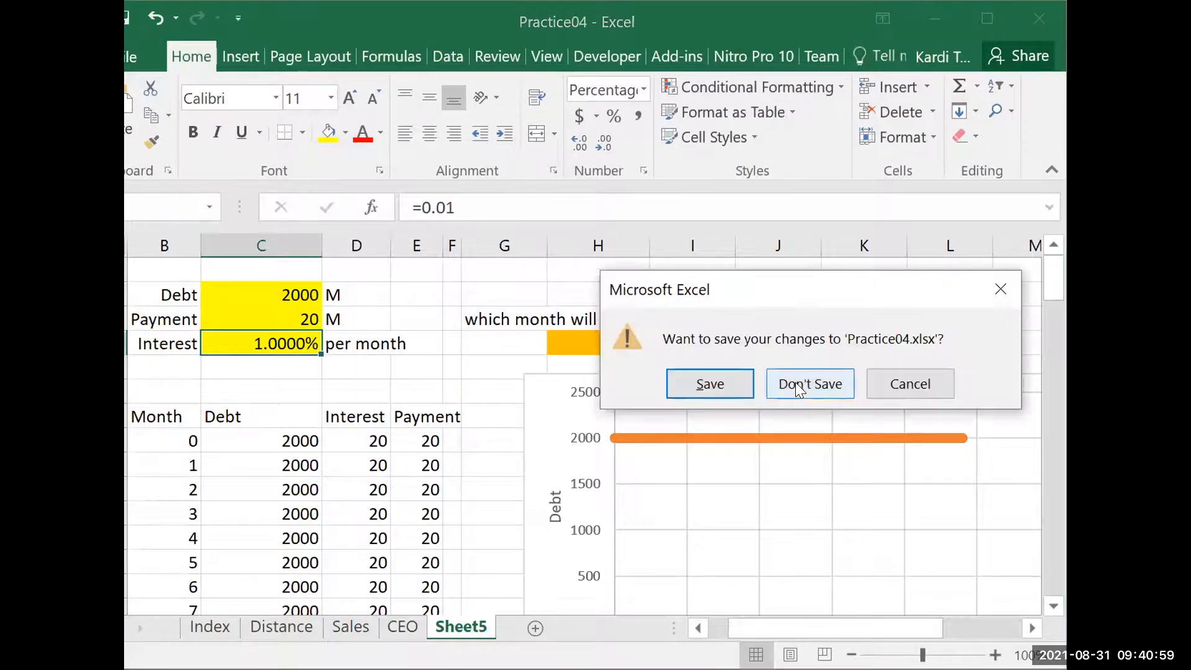
Save the changes to Practice04.xlsx while closing the workbook
{"action": "left_click", "coordinate": [722, 389]}
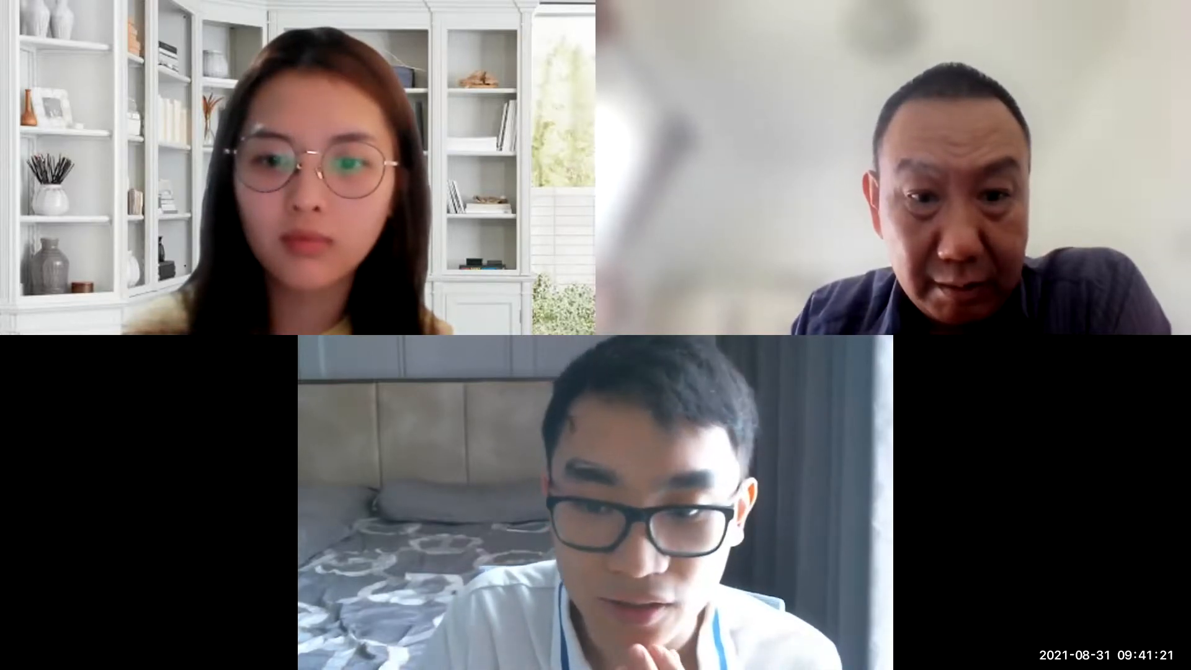
{"action": "scroll", "coordinate": [370, 302], "scroll_direction": "up", "scroll_amount": 5}
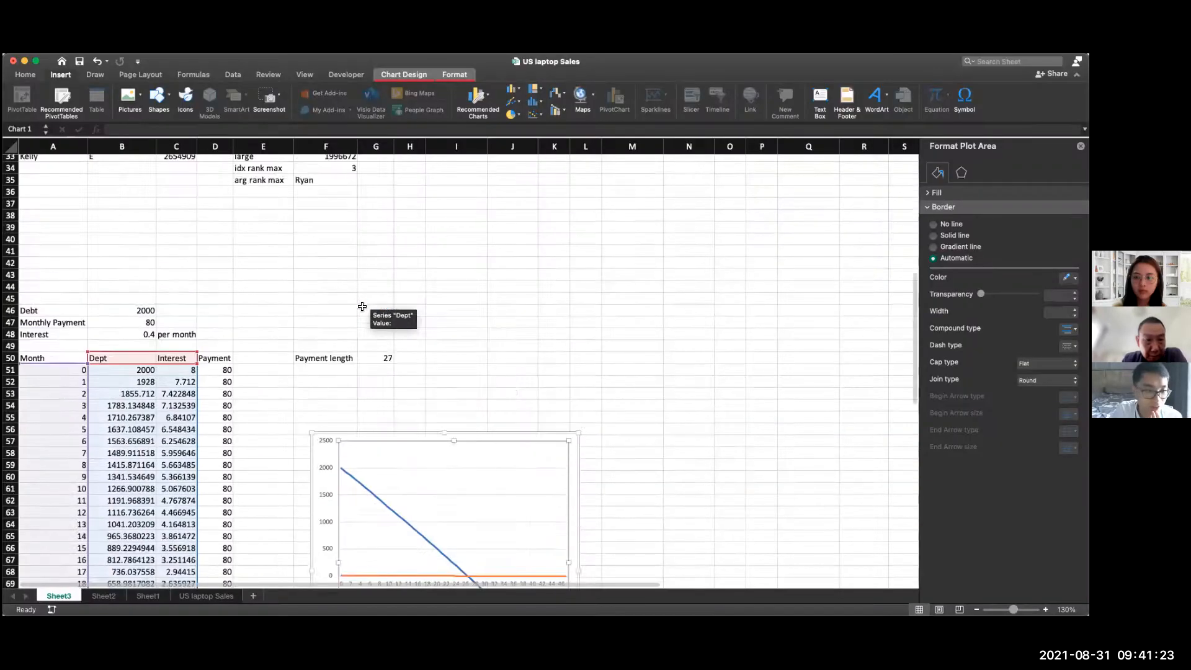
{"action": "scroll", "coordinate": [490, 356], "scroll_direction": "down", "scroll_amount": 6}
{"action": "right_click", "coordinate": [440, 259]}
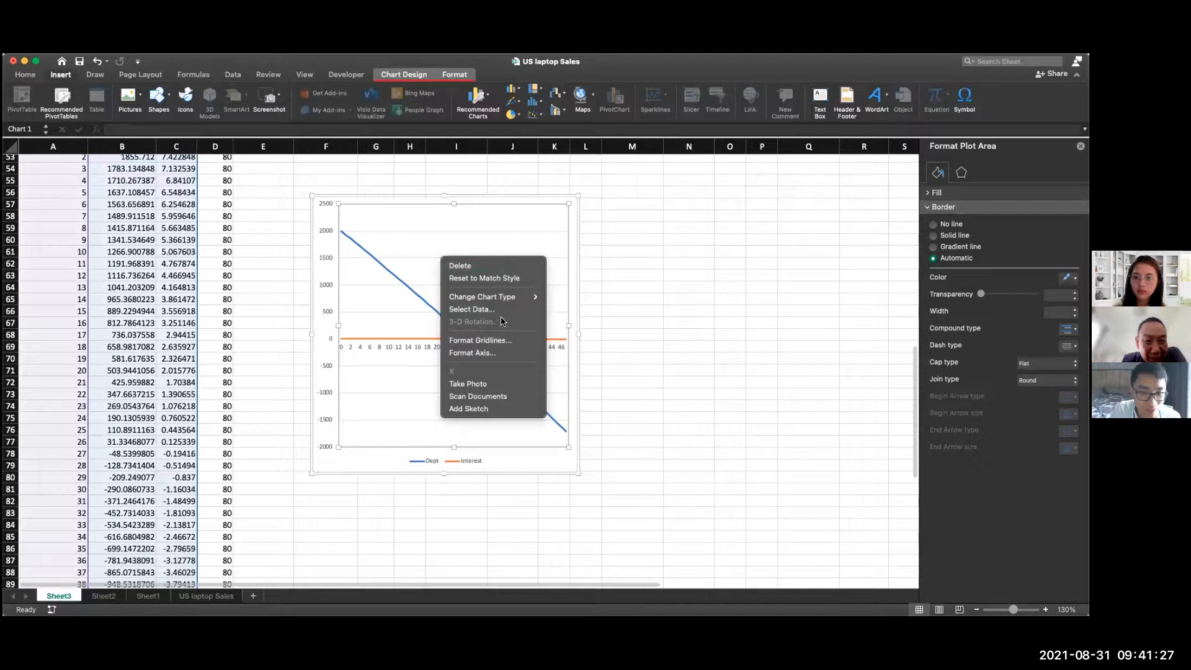
{"action": "left_click", "coordinate": [412, 232]}
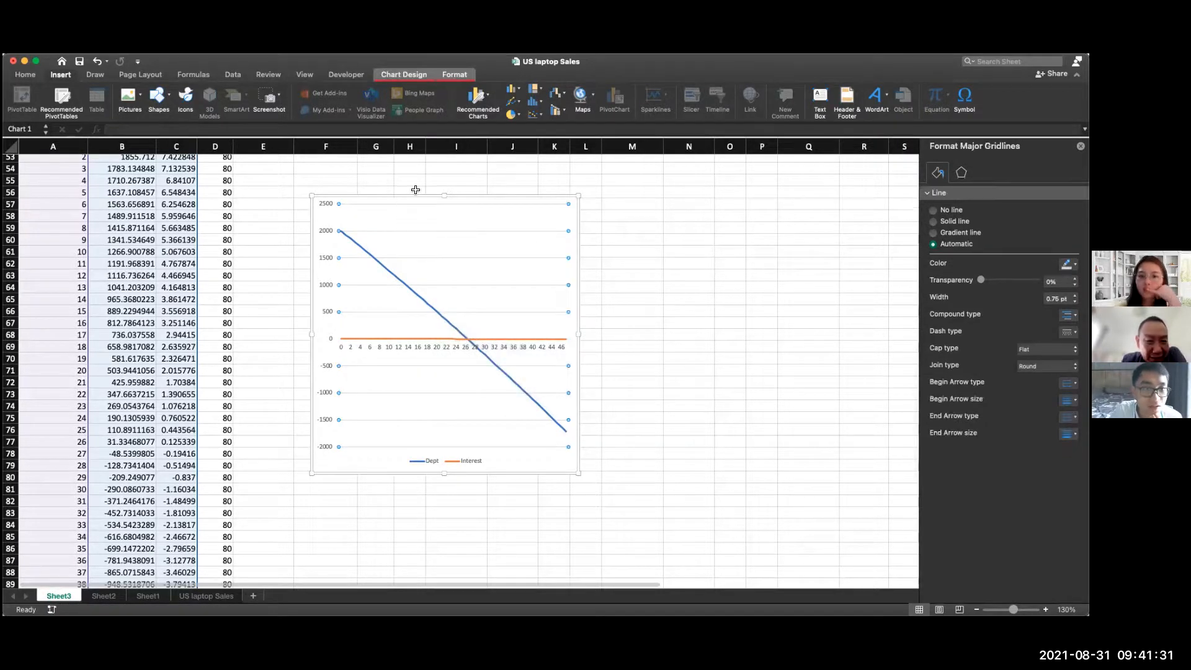
{"action": "scroll", "coordinate": [219, 213], "scroll_direction": "up", "scroll_amount": 5}
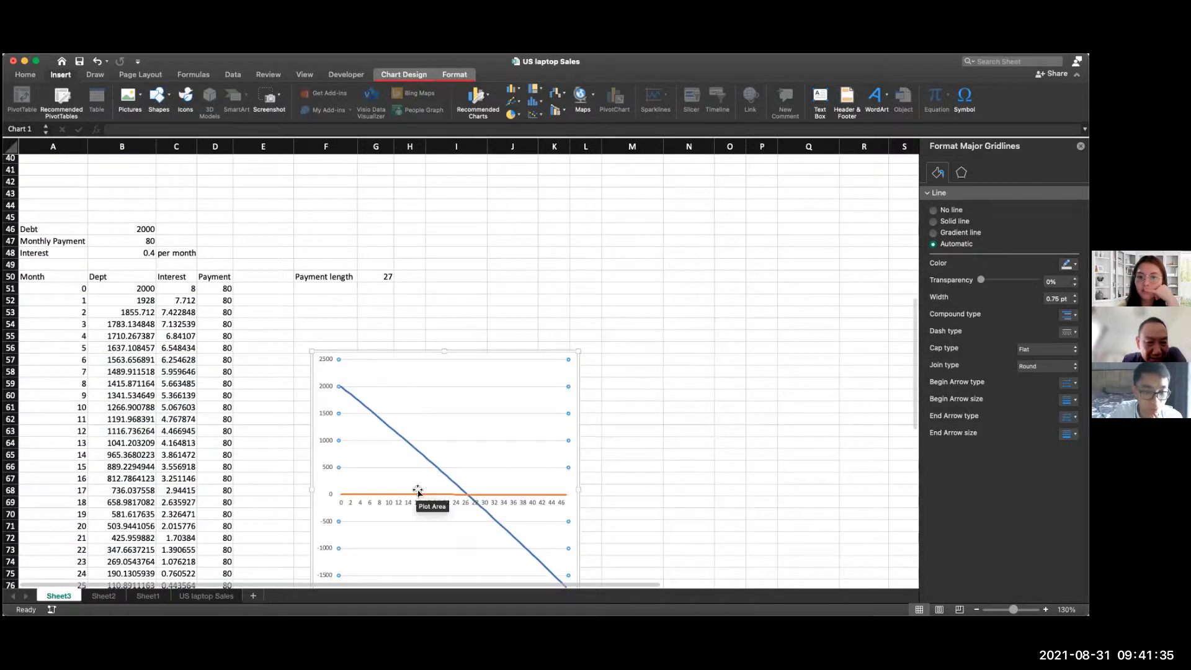
Plot the chart's Interest series on the secondary axis and move the chart slightly up the sheet
{"action": "left_click", "coordinate": [416, 493]}
{"action": "left_click", "coordinate": [415, 495]}
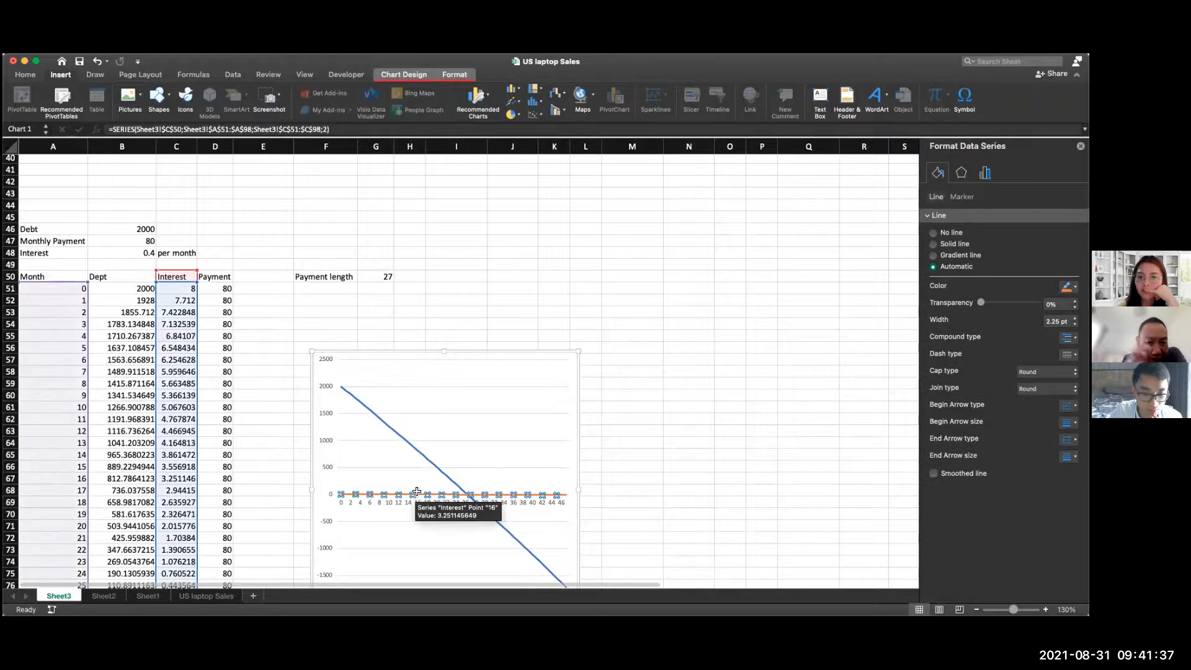
{"action": "scroll", "coordinate": [415, 495], "scroll_direction": "down", "scroll_amount": 1}
{"action": "right_click", "coordinate": [416, 481]}
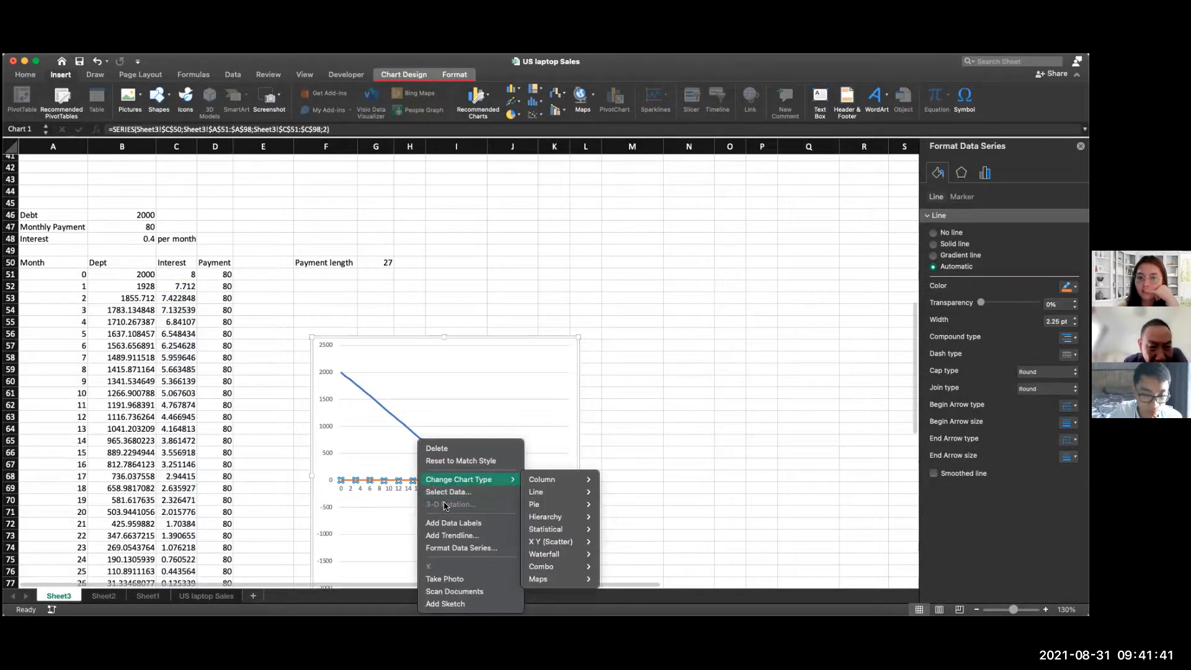
{"action": "left_click", "coordinate": [447, 548]}
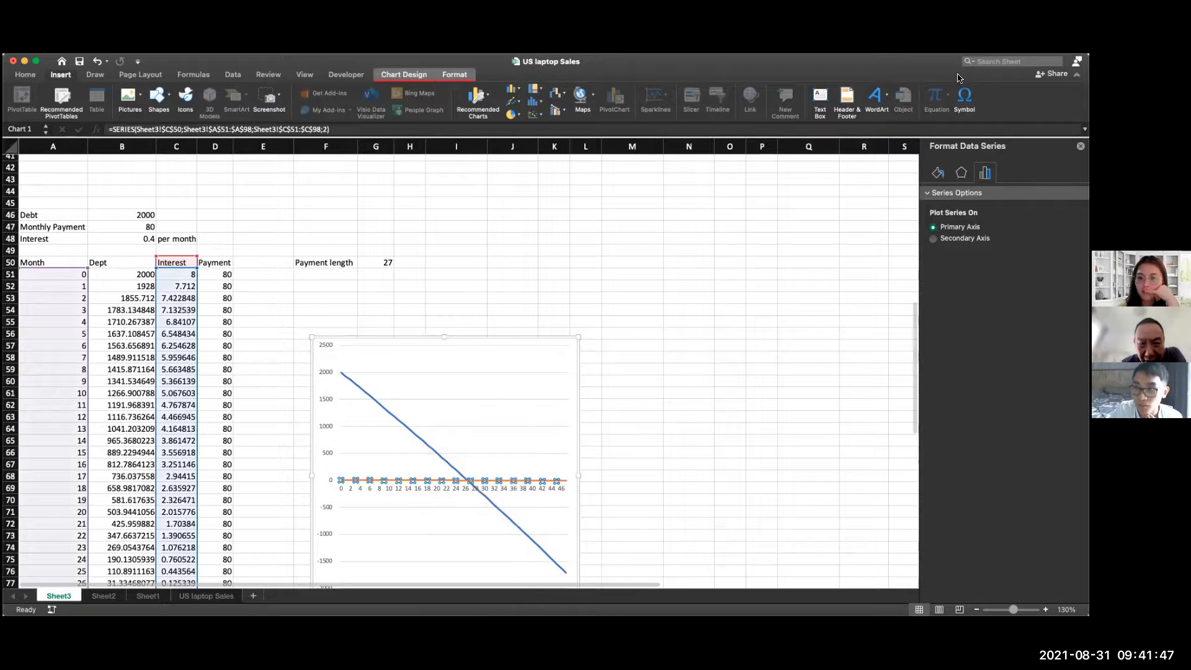
{"action": "left_click", "coordinate": [939, 239]}
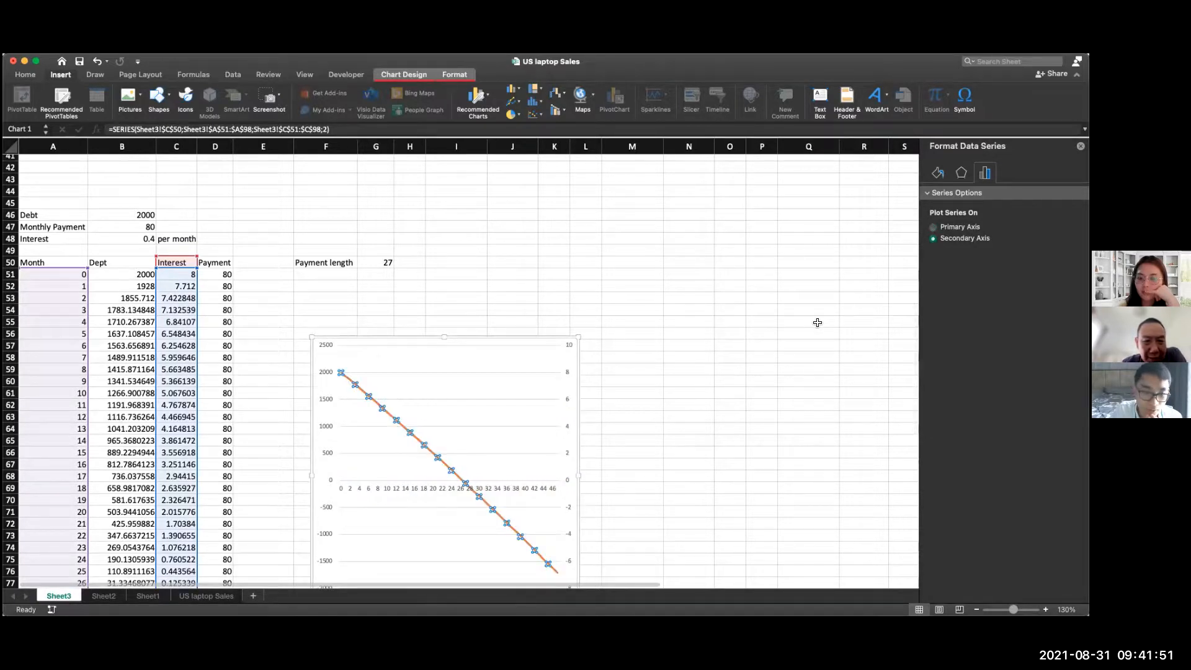
{"action": "left_click_drag", "start_coordinate": [513, 337], "coordinate": [512, 304]}
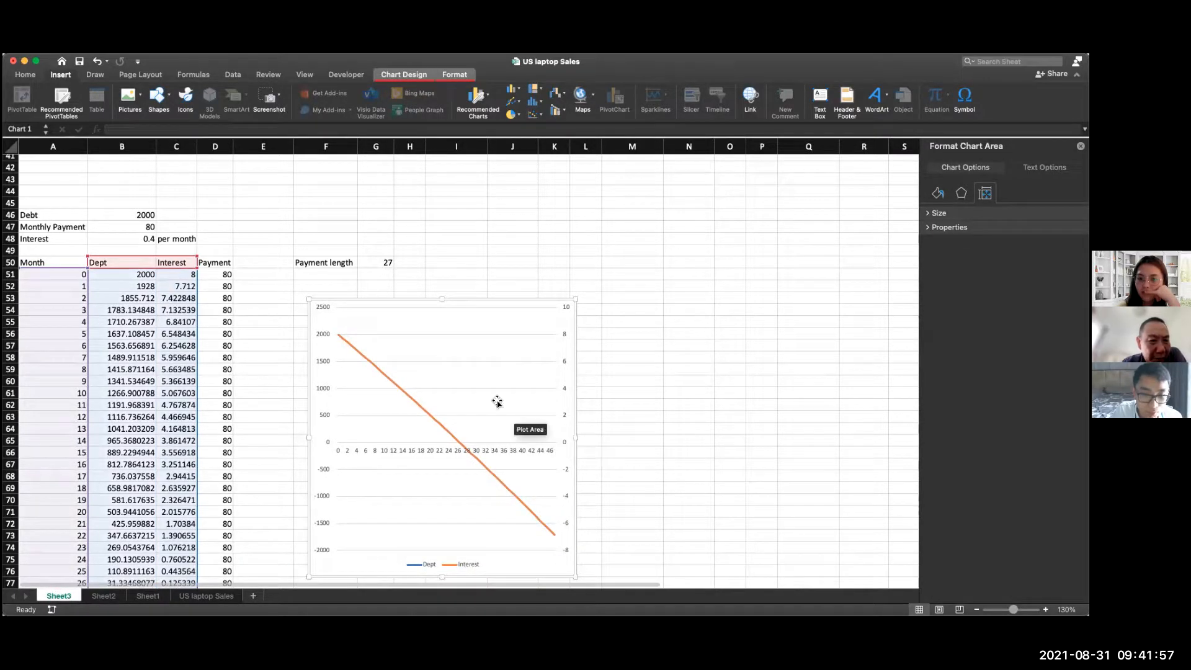
Set the Monthly Payment in cell B47 to 15 and review the schedule down to month 47
{"action": "double_click", "coordinate": [147, 227]}
{"action": "key", "text": "BackSpace"}
{"action": "key", "text": "BackSpace"}
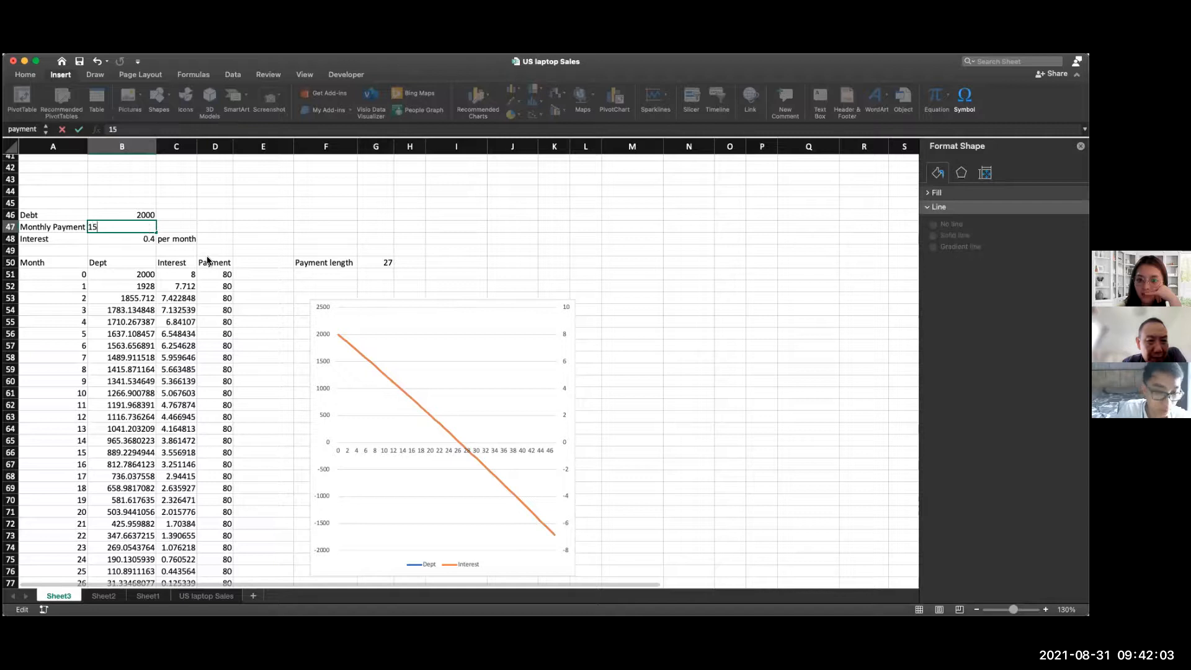
{"action": "key", "text": "Return"}
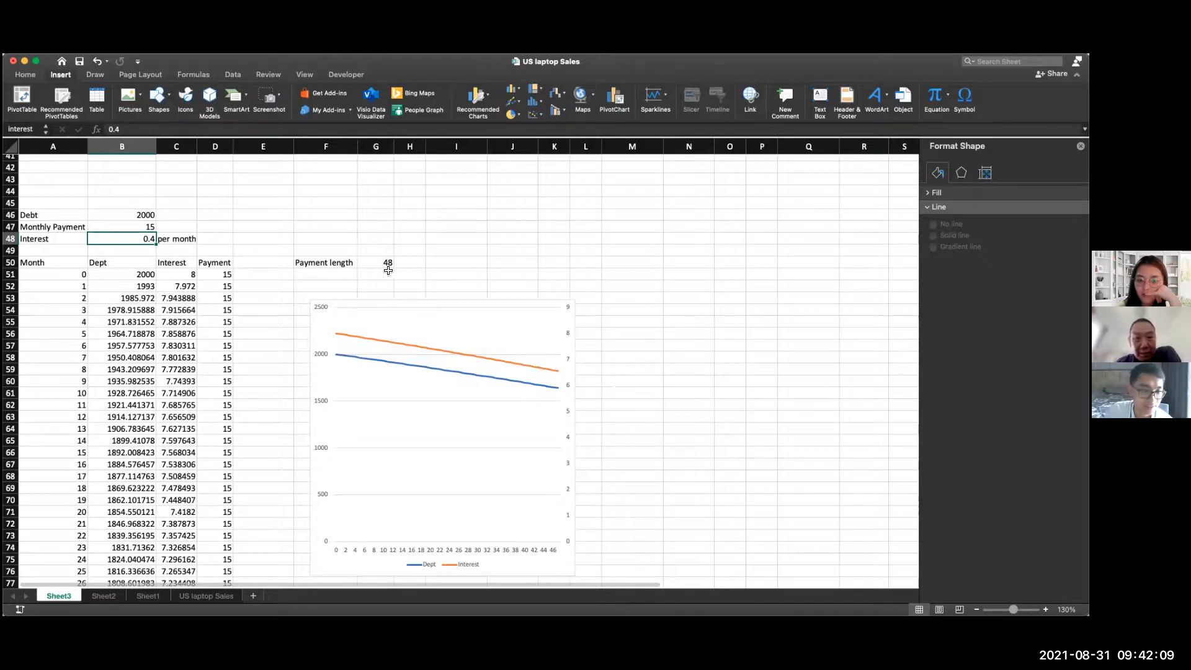
{"action": "scroll", "coordinate": [341, 350], "scroll_direction": "down", "scroll_amount": 5}
{"action": "scroll", "coordinate": [342, 352], "scroll_direction": "down", "scroll_amount": 10}
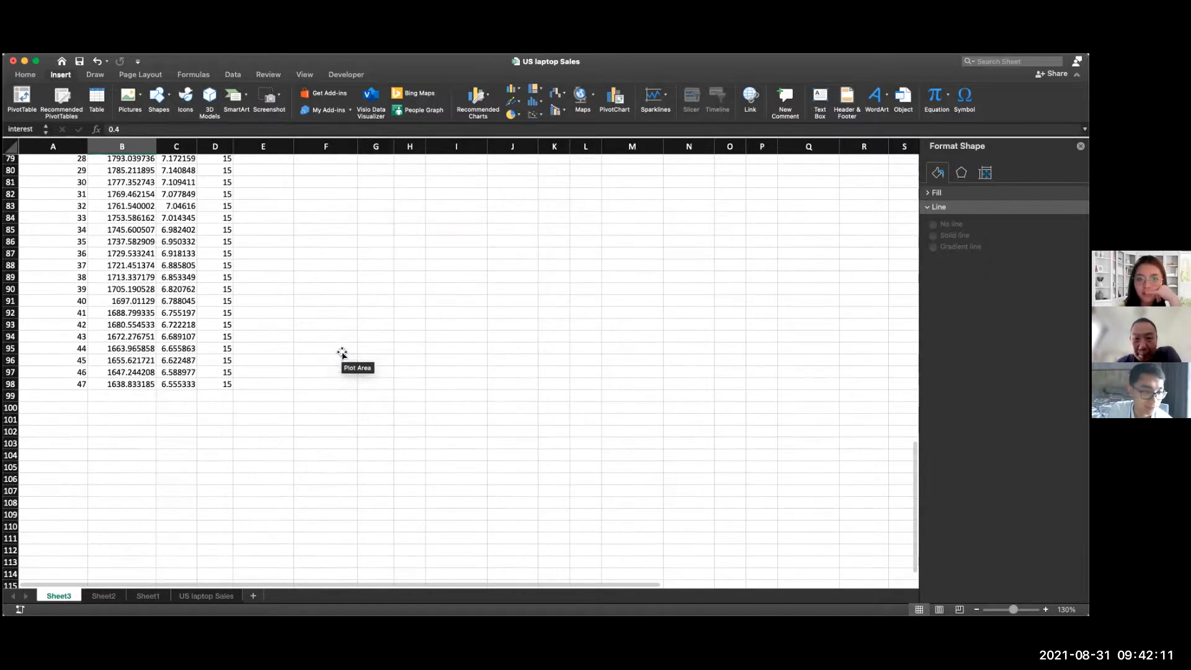
{"action": "scroll", "coordinate": [342, 352], "scroll_direction": "up", "scroll_amount": 15}
{"action": "scroll", "coordinate": [344, 347], "scroll_direction": "down", "scroll_amount": 15}
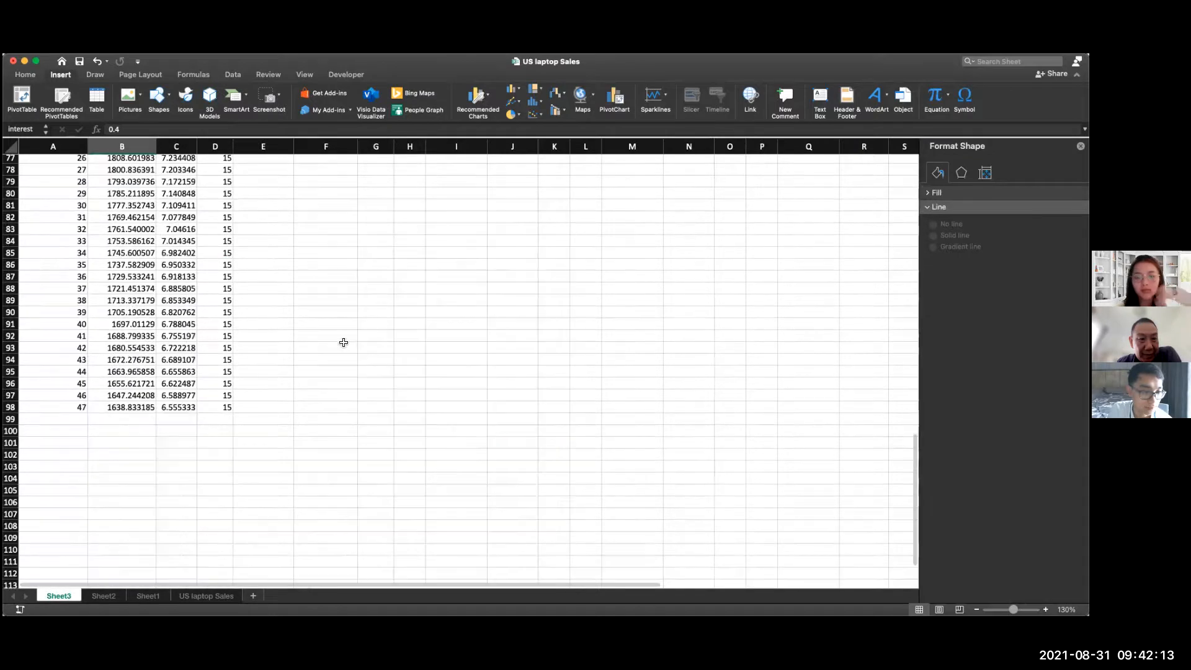
{"action": "scroll", "coordinate": [346, 342], "scroll_direction": "up", "scroll_amount": 12}
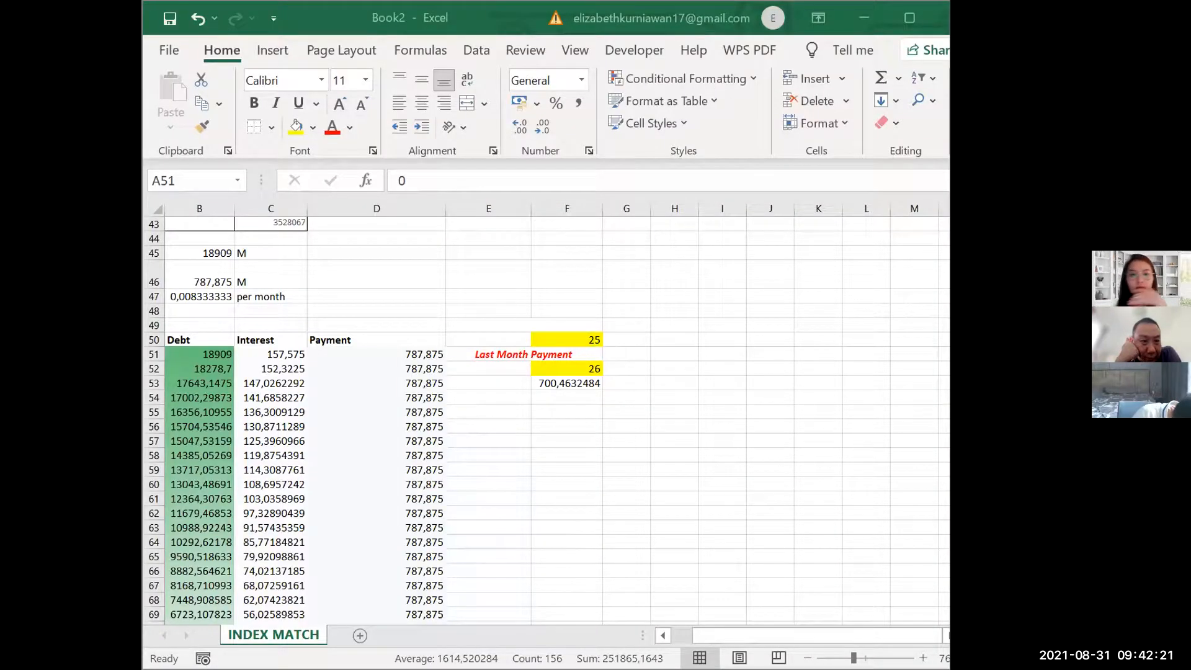
Examine the interest, debt and payment formulas in rows 77 and 78 of the Book2 debt schedule
{"action": "scroll", "coordinate": [580, 364], "scroll_direction": "down", "scroll_amount": 8}
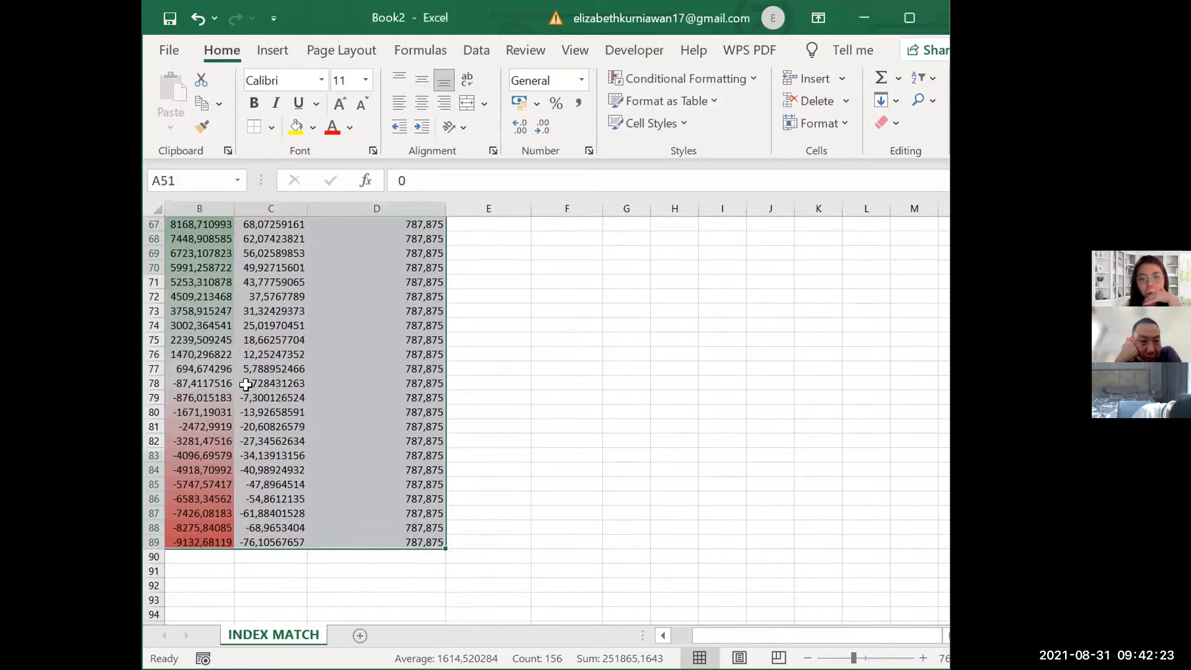
{"action": "left_click", "coordinate": [244, 380]}
{"action": "scroll", "coordinate": [202, 355], "scroll_direction": "left", "scroll_amount": 1}
{"action": "scroll", "coordinate": [202, 355], "scroll_direction": "right", "scroll_amount": 1}
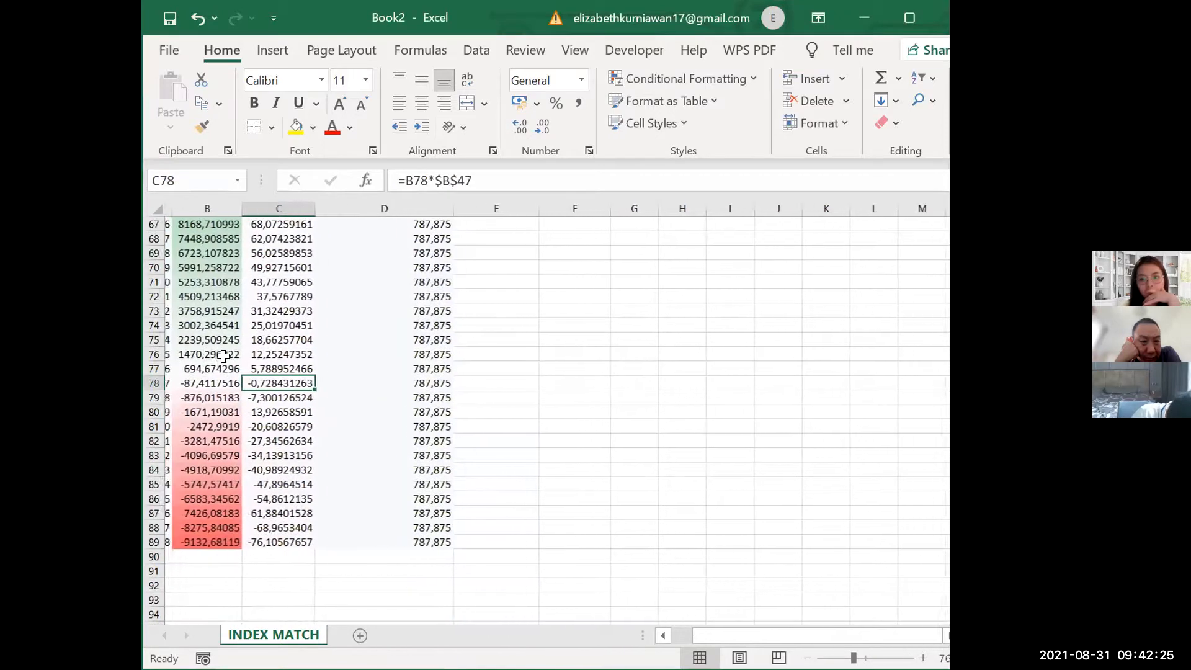
{"action": "left_click", "coordinate": [206, 368]}
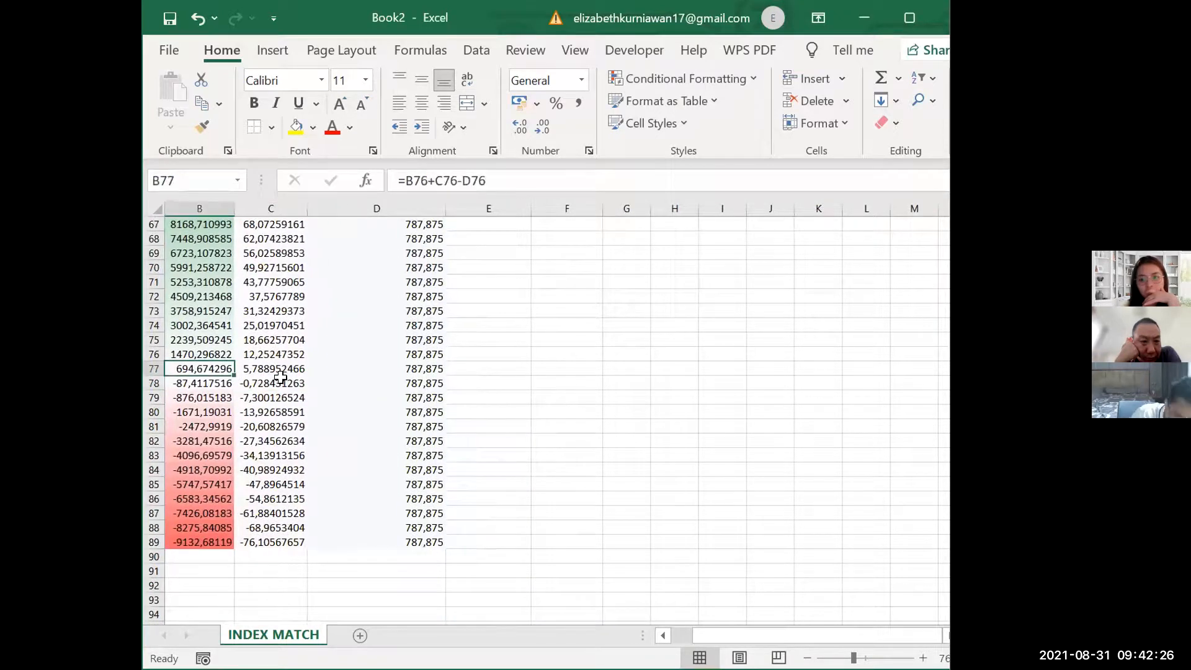
{"action": "left_click", "coordinate": [357, 370]}
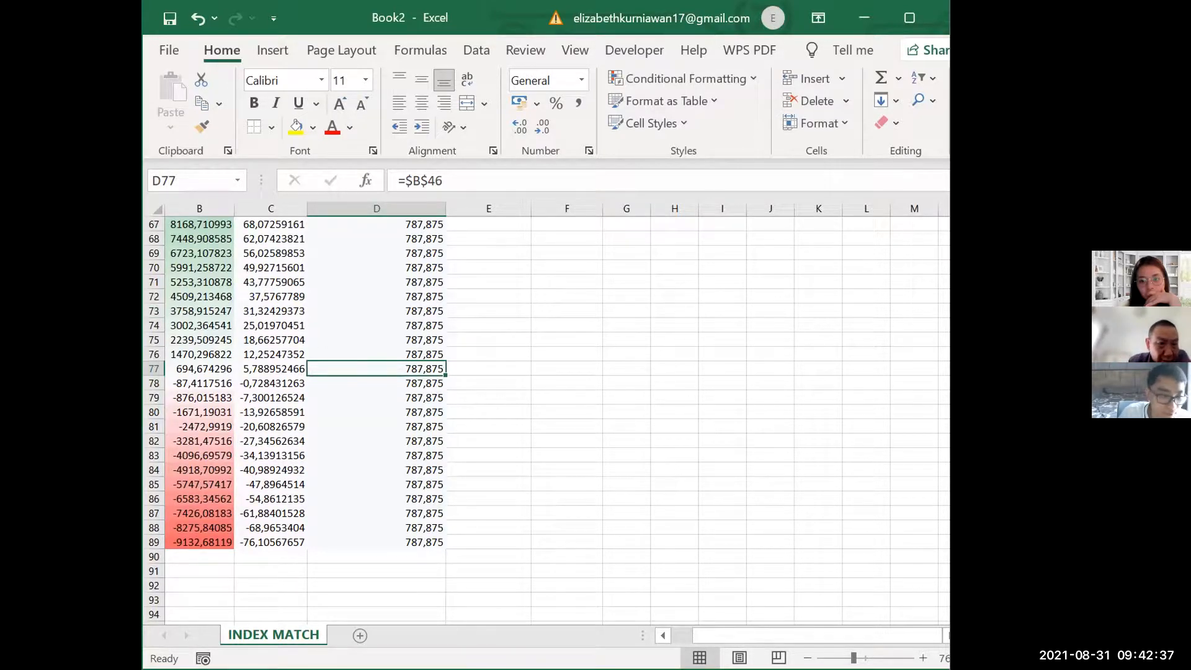
Compare the last month payment formula in F53 with the debt entries for months 25 and 26
{"action": "scroll", "coordinate": [559, 386], "scroll_direction": "up", "scroll_amount": 8}
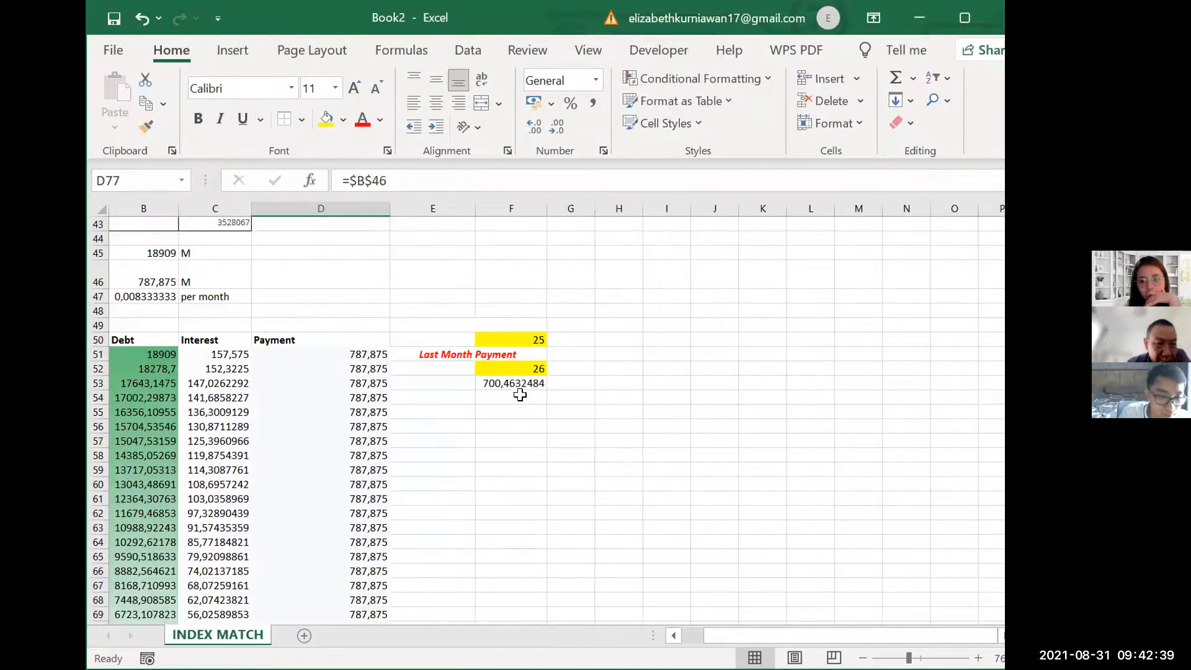
{"action": "left_click", "coordinate": [519, 388]}
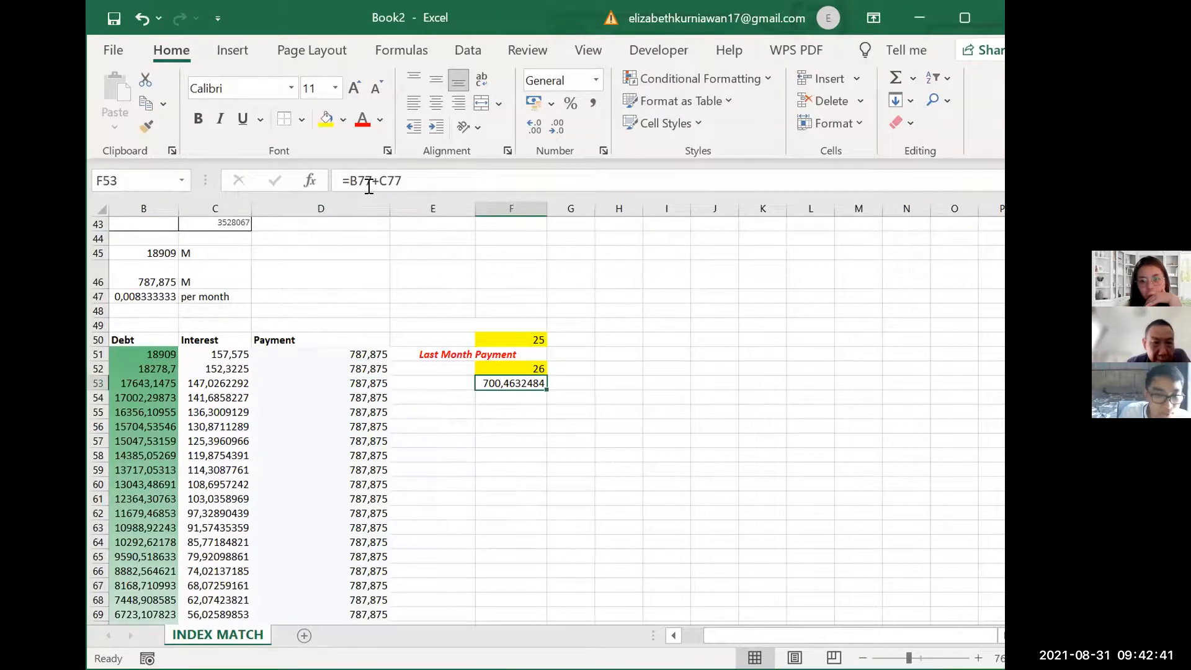
{"action": "scroll", "coordinate": [260, 484], "scroll_direction": "down", "scroll_amount": 4}
{"action": "scroll", "coordinate": [259, 484], "scroll_direction": "down", "scroll_amount": 1}
{"action": "scroll", "coordinate": [226, 487], "scroll_direction": "left", "scroll_amount": 1}
{"action": "left_click", "coordinate": [226, 487]}
{"action": "scroll", "coordinate": [372, 462], "scroll_direction": "up", "scroll_amount": 3}
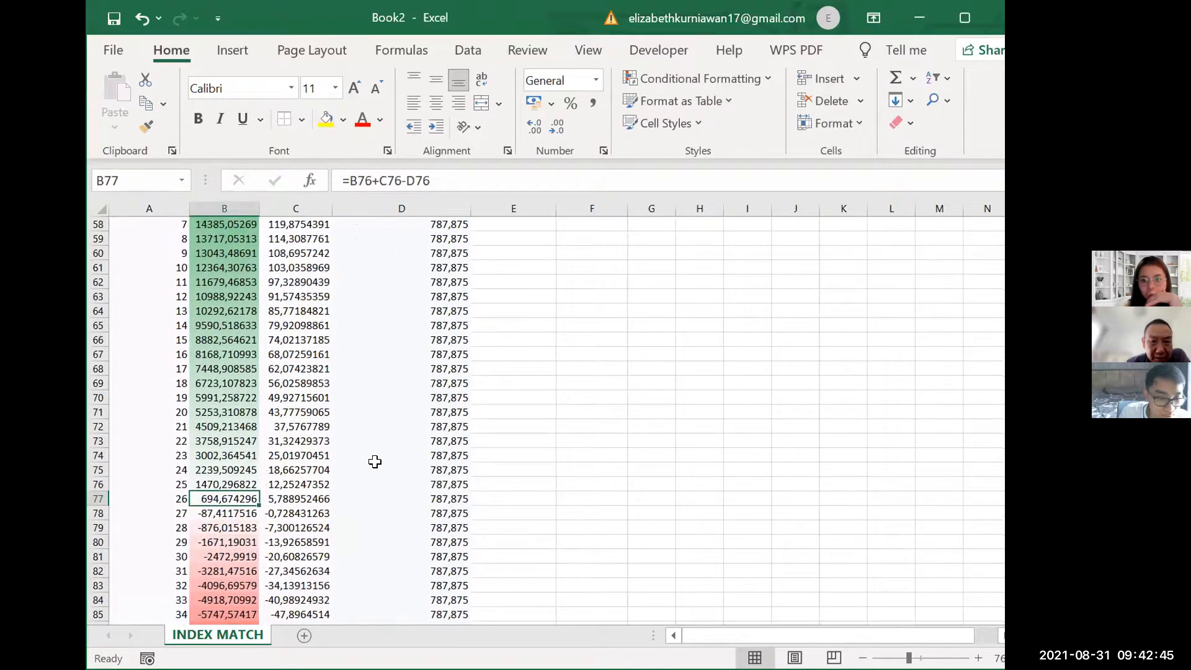
{"action": "left_click", "coordinate": [574, 267]}
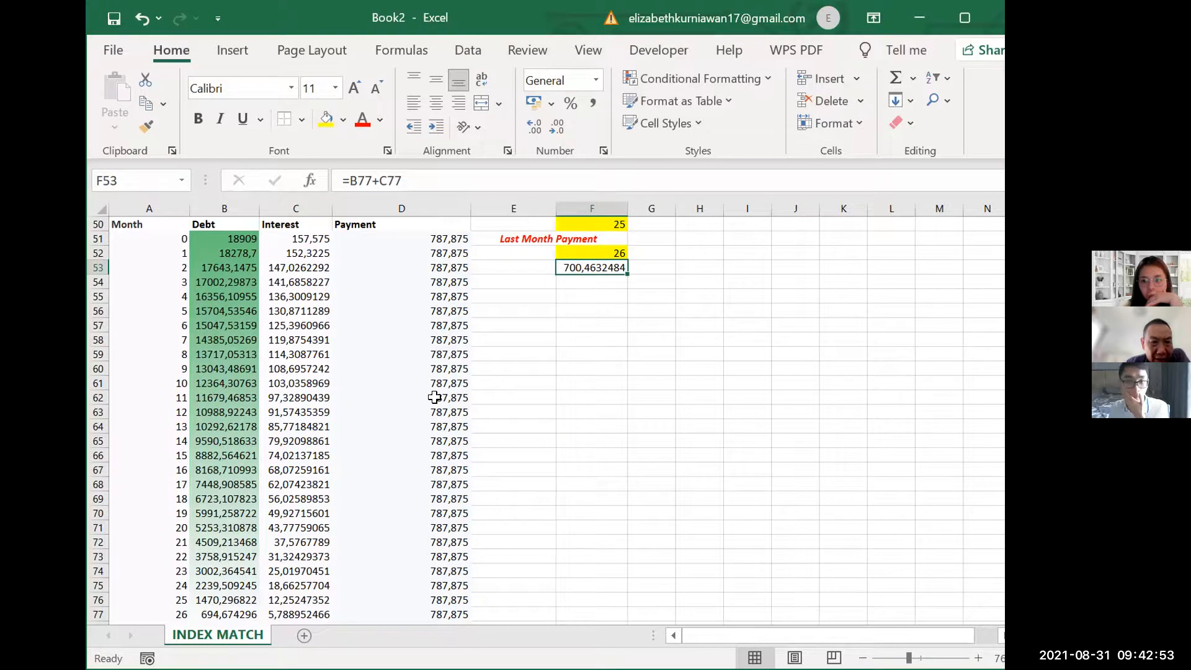
{"action": "scroll", "coordinate": [435, 397], "scroll_direction": "down", "scroll_amount": 2}
{"action": "scroll", "coordinate": [434, 397], "scroll_direction": "down", "scroll_amount": 3}
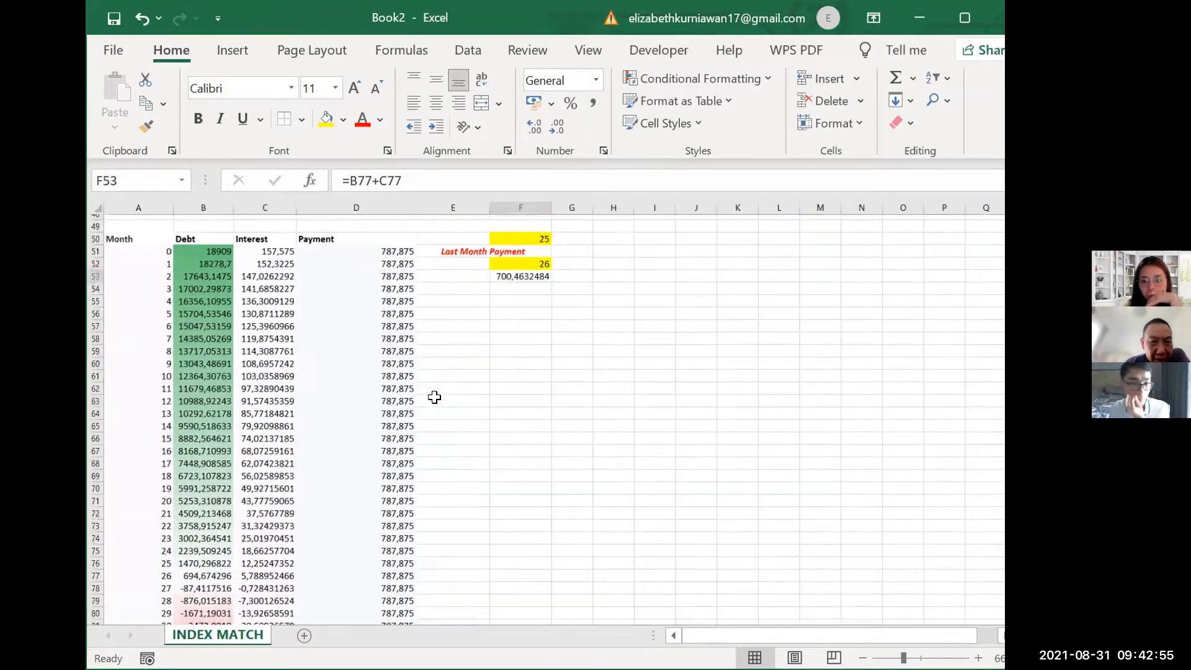
{"action": "scroll", "coordinate": [434, 397], "scroll_direction": "down", "scroll_amount": 3}
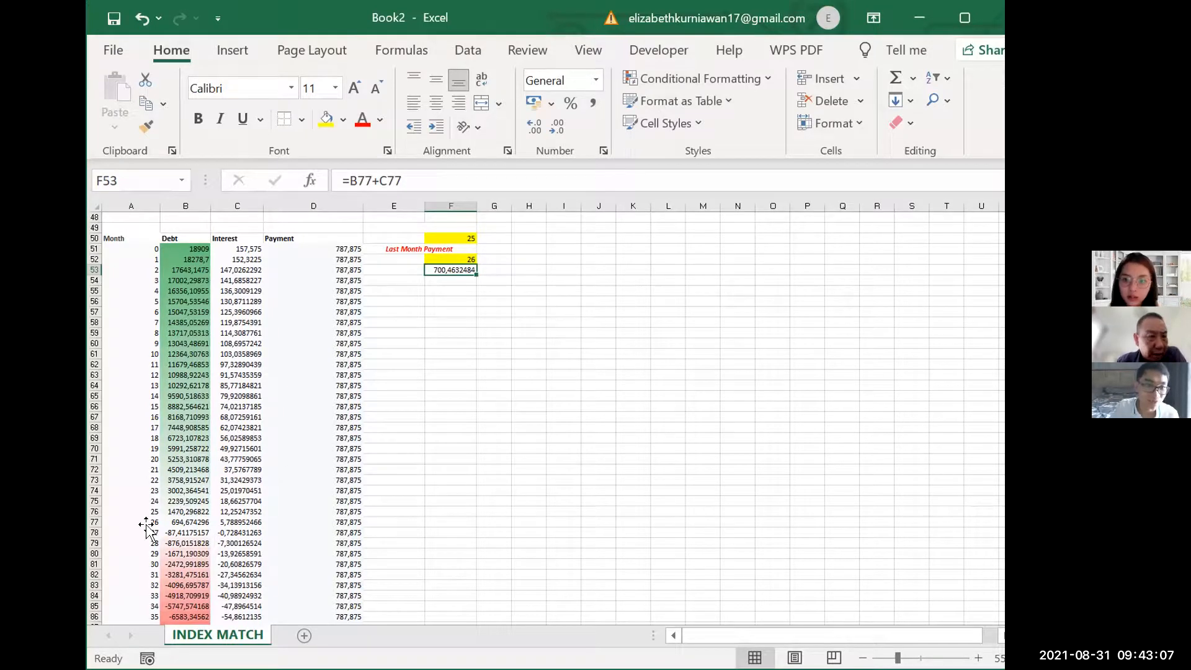
{"action": "left_click", "coordinate": [146, 522]}
{"action": "left_click", "coordinate": [175, 512]}
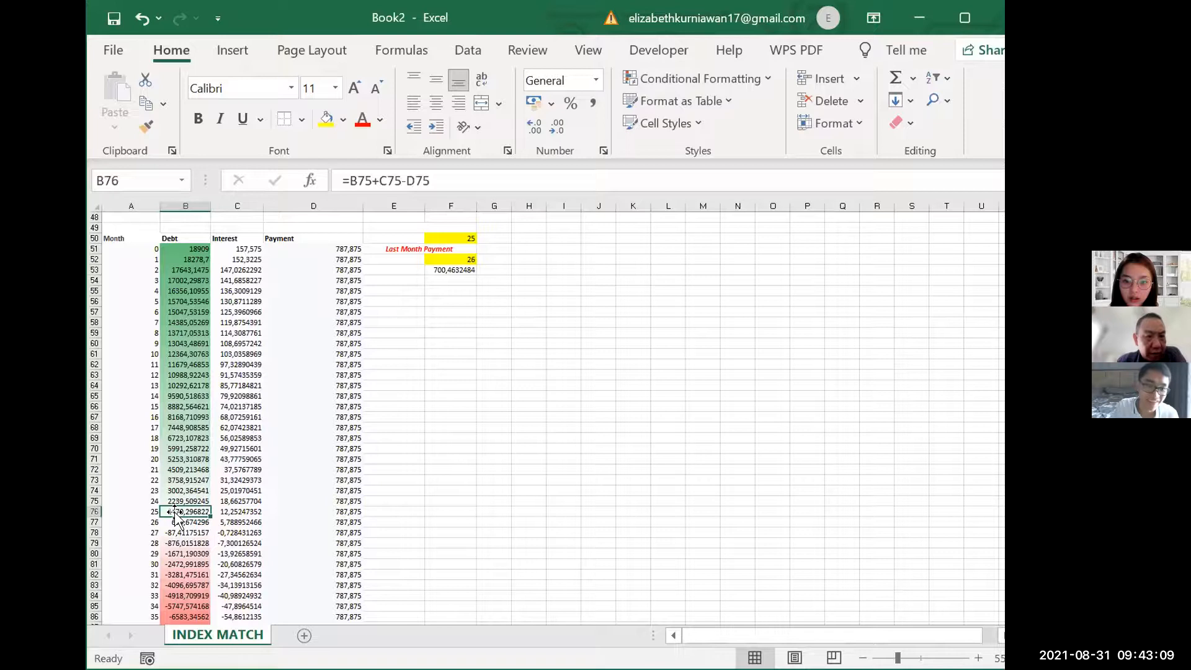
Try match type 1 in the MATCH formula in cell F50
{"action": "left_click", "coordinate": [459, 238]}
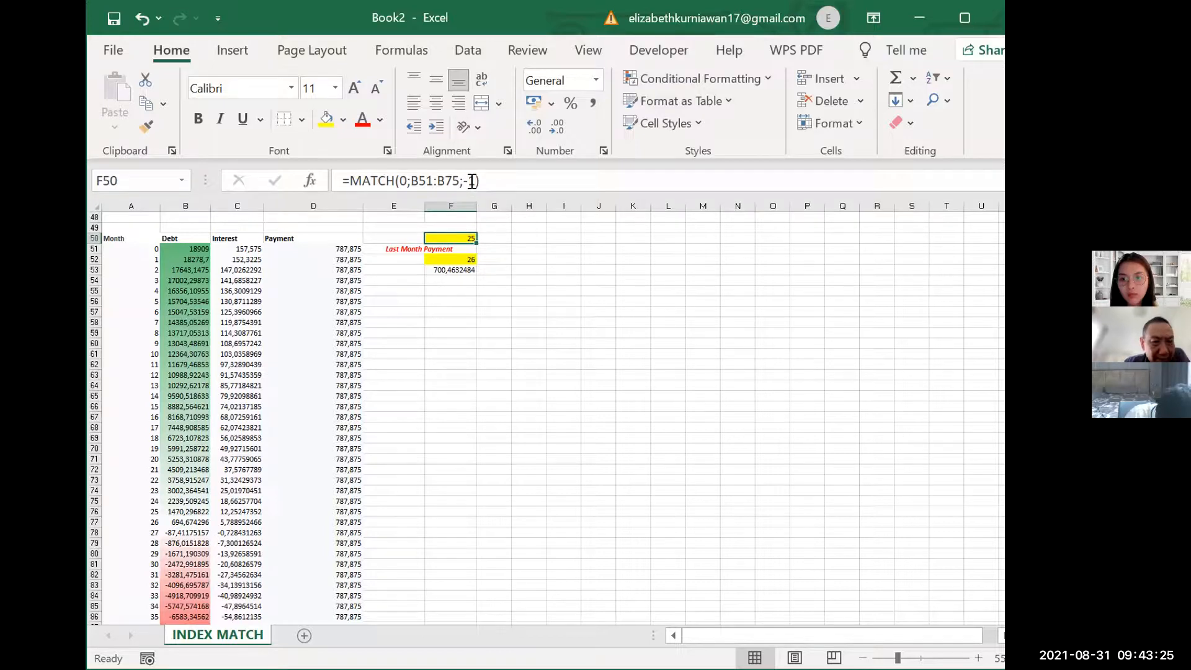
{"action": "left_click", "coordinate": [469, 181]}
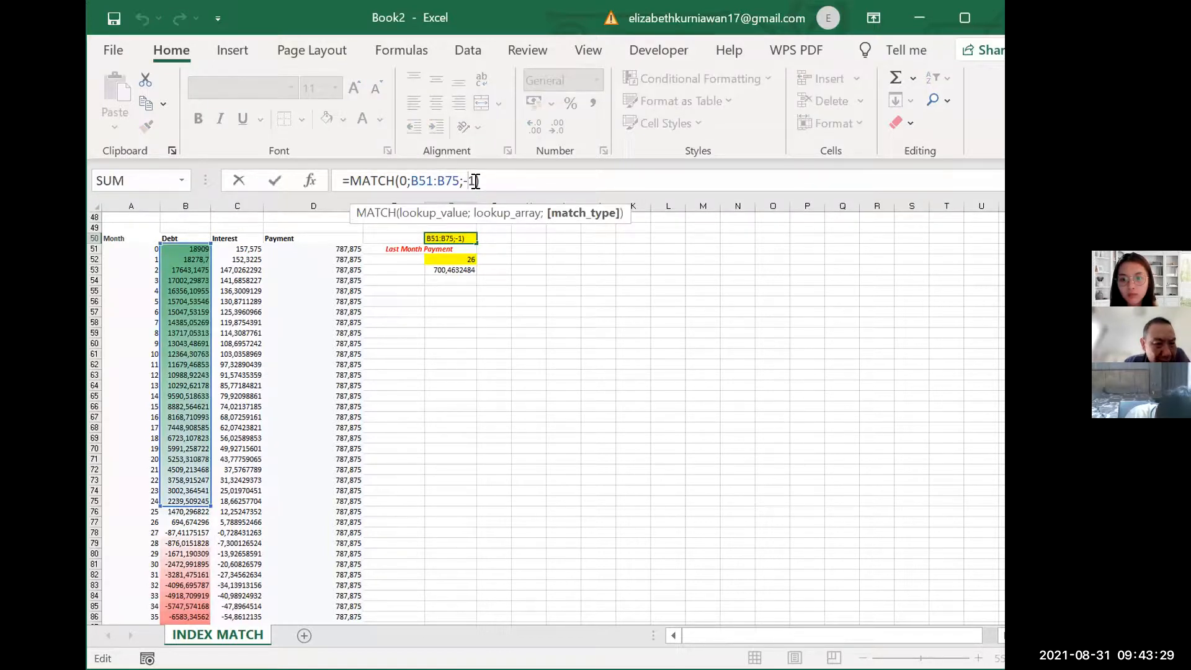
{"action": "key", "text": "BackSpace"}
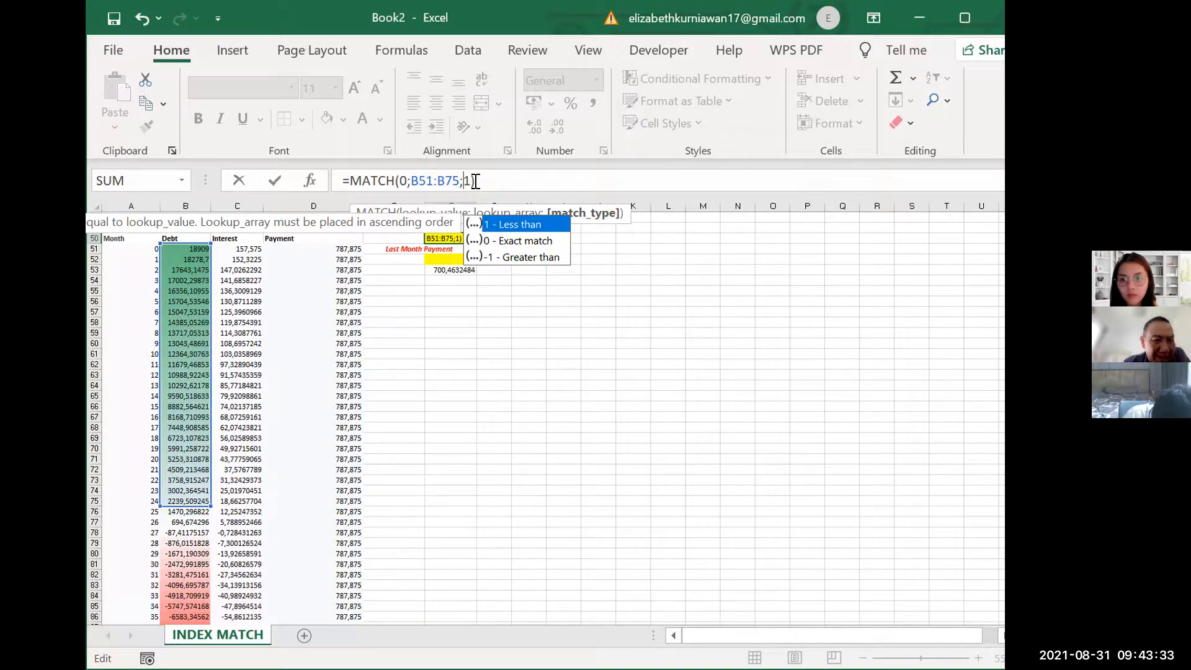
{"action": "key", "text": "Return"}
Set the MATCH formula in F50 to search B51:B77 for 0 with match type -1
{"action": "left_click", "coordinate": [459, 237]}
{"action": "left_click", "coordinate": [465, 181]}
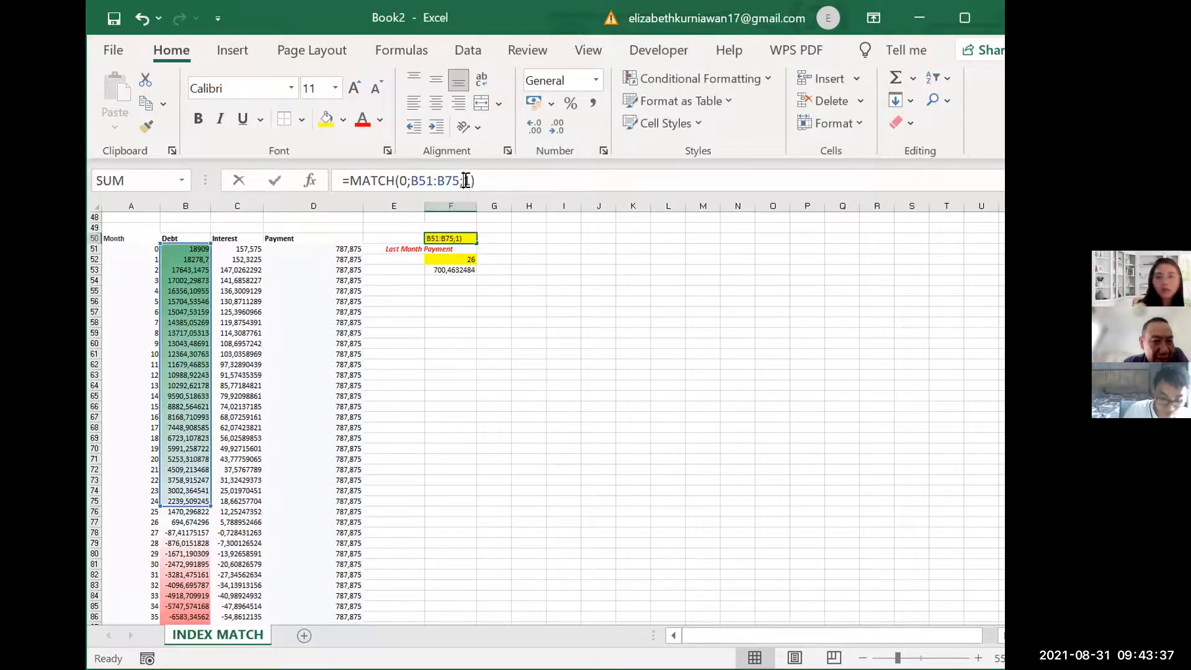
{"action": "type", "text": "-"}
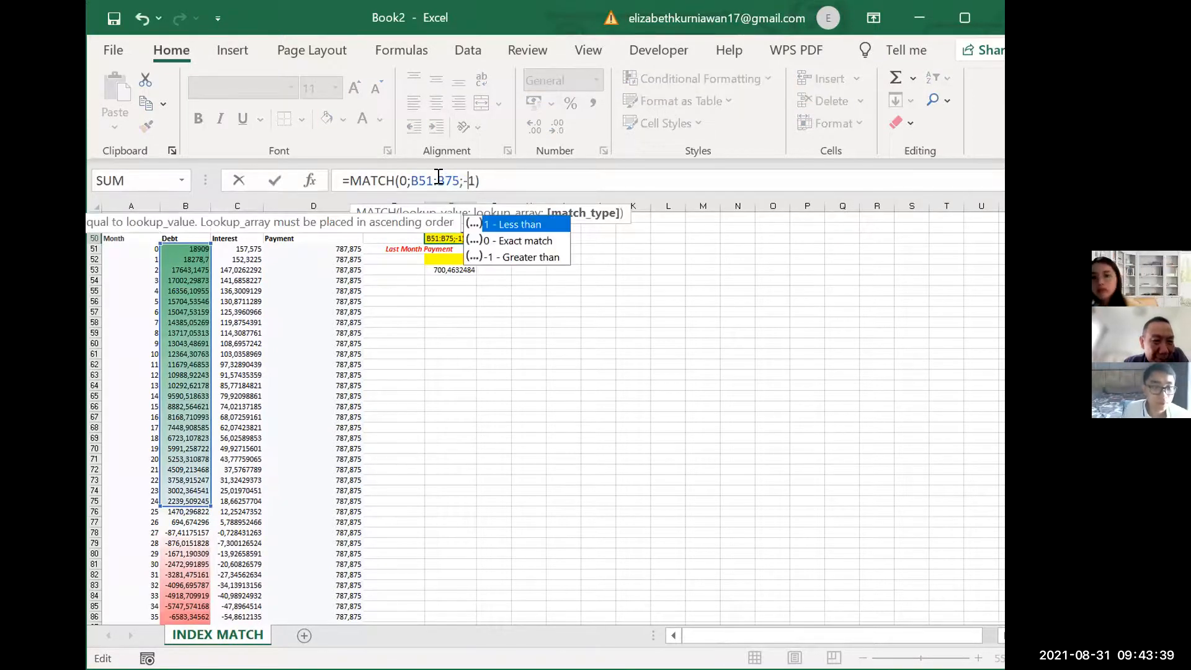
{"action": "left_click", "coordinate": [454, 180]}
{"action": "left_click", "coordinate": [464, 180]}
{"action": "left_click", "coordinate": [456, 180]}
{"action": "key", "text": "BackSpace"}
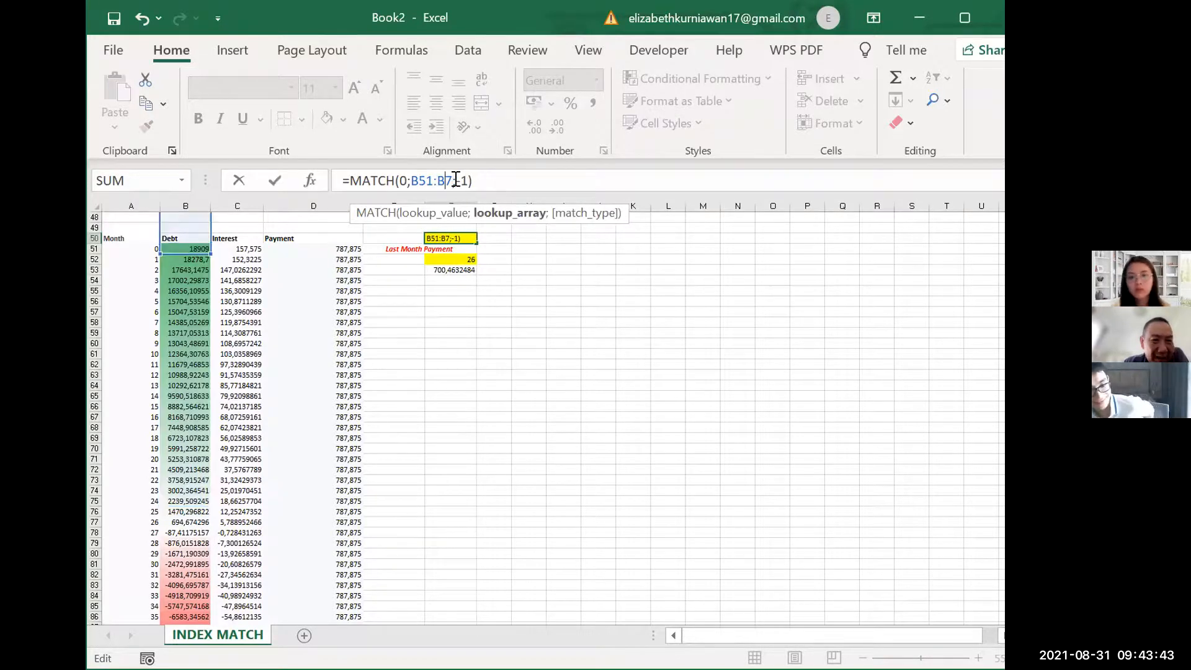
{"action": "type", "text": "7"}
{"action": "key", "text": "Return"}
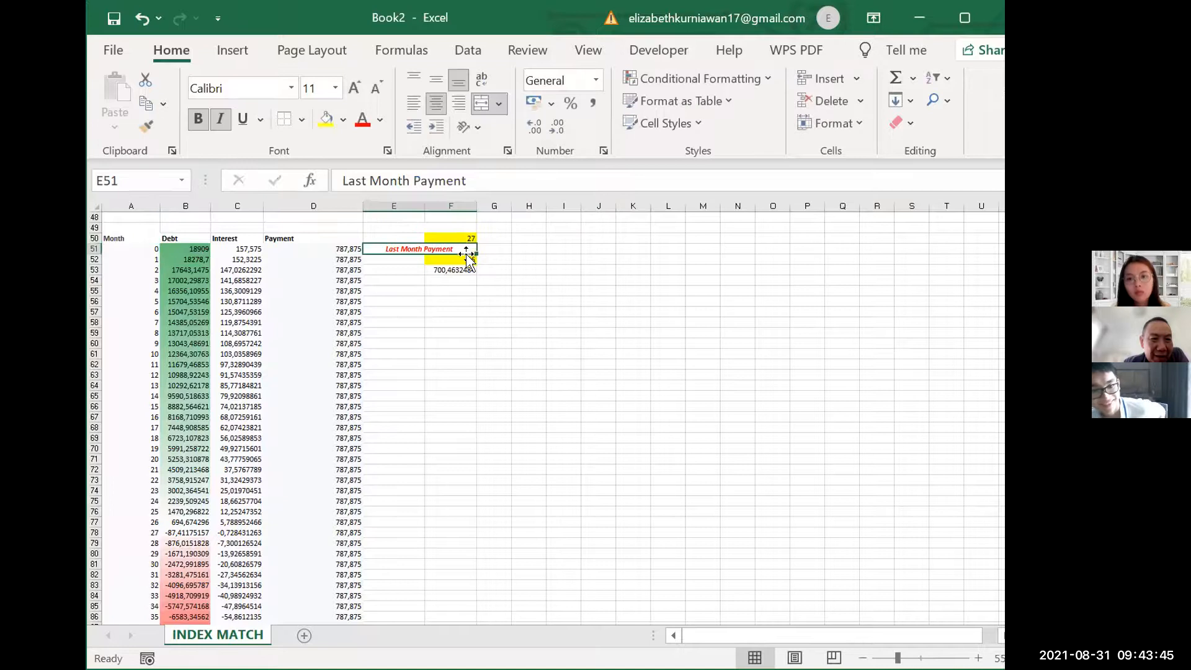
Examine the contents of F52 and the last month payment formula in F53
{"action": "left_click", "coordinate": [466, 258]}
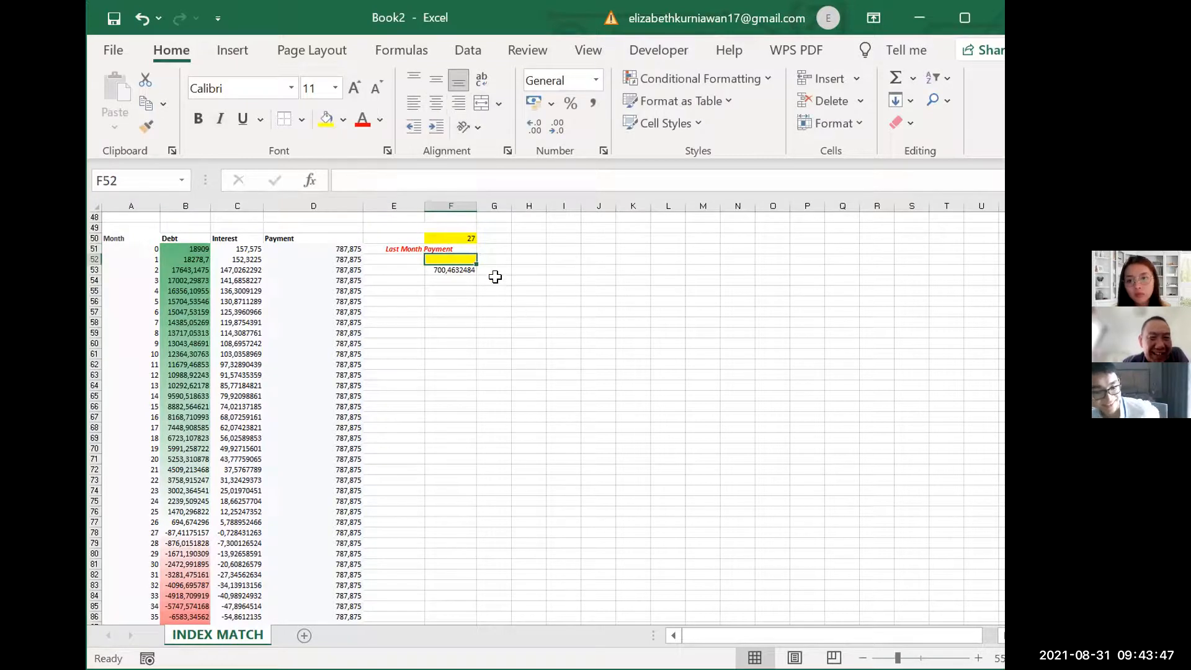
{"action": "left_click", "coordinate": [467, 269]}
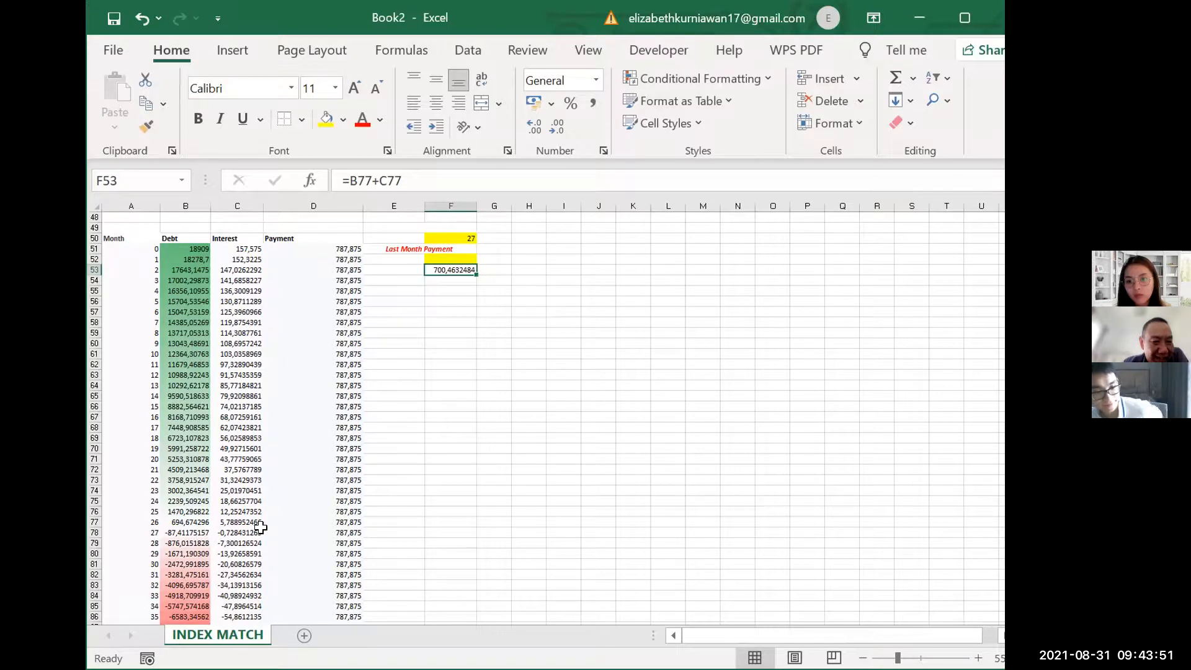
Enter an INDEX formula in F52 that returns the debt from B51:B90 at the row number in F50
{"action": "left_click", "coordinate": [330, 522]}
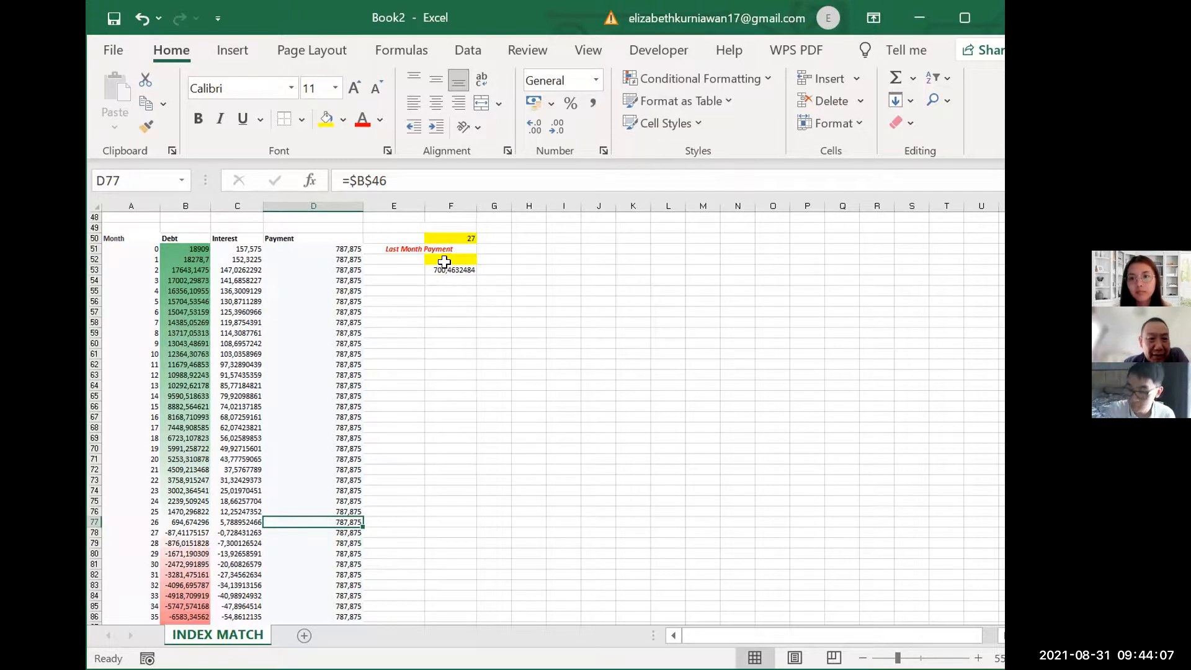
{"action": "left_click", "coordinate": [451, 239]}
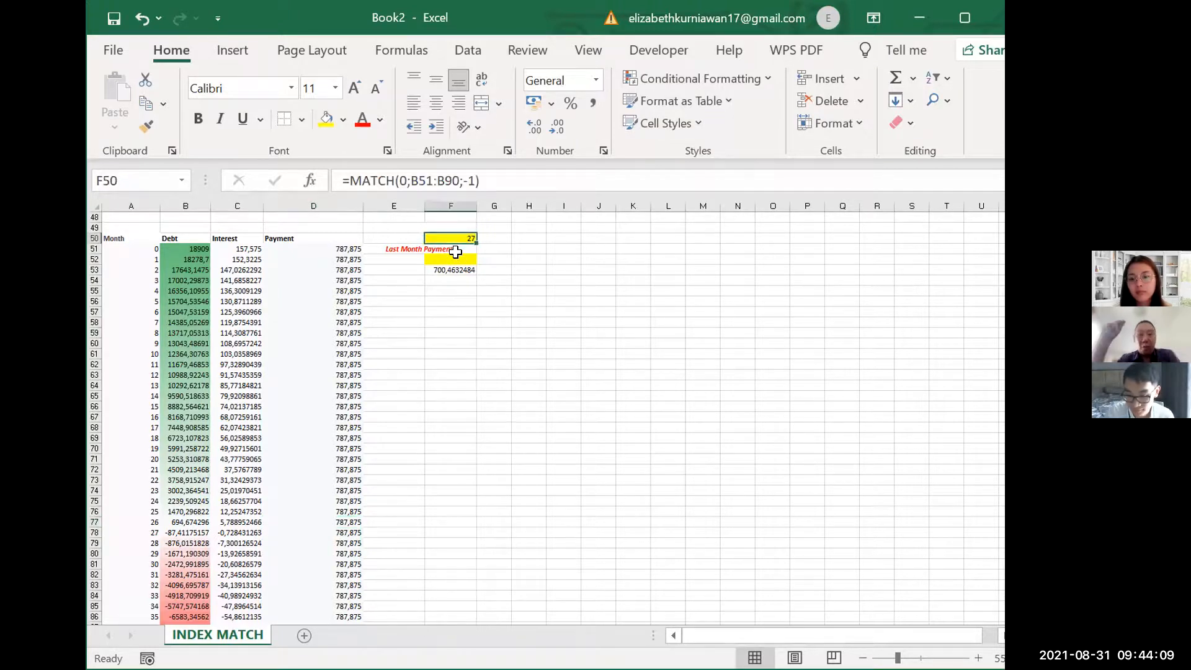
{"action": "left_click", "coordinate": [449, 259]}
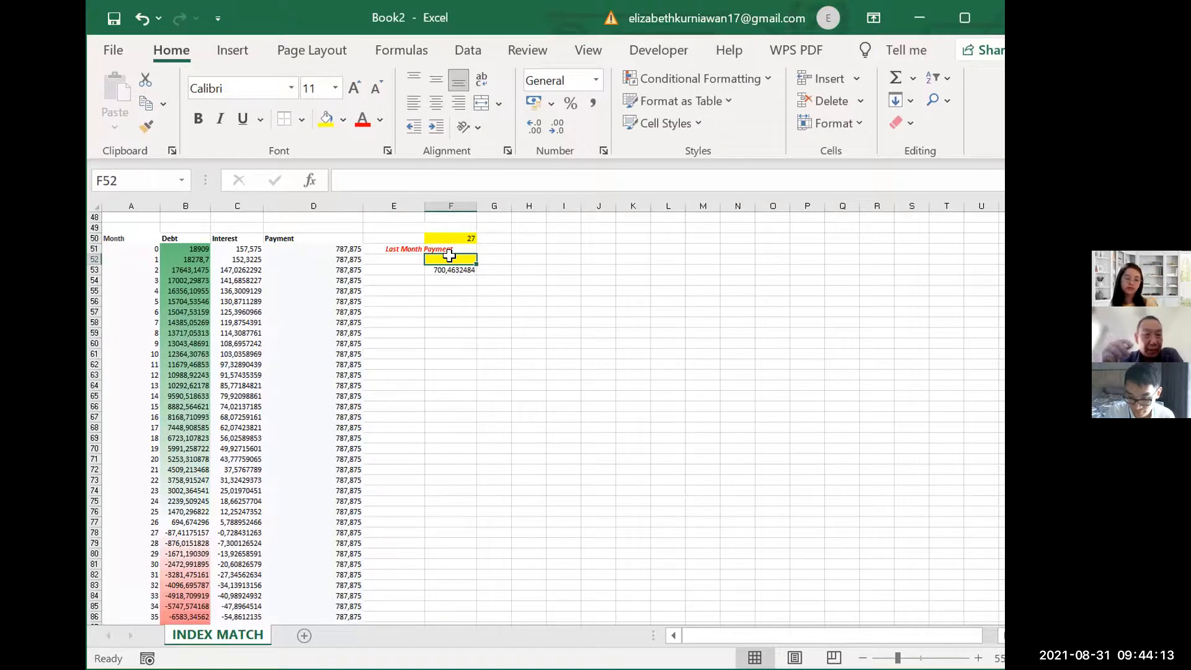
{"action": "type", "text": "="}
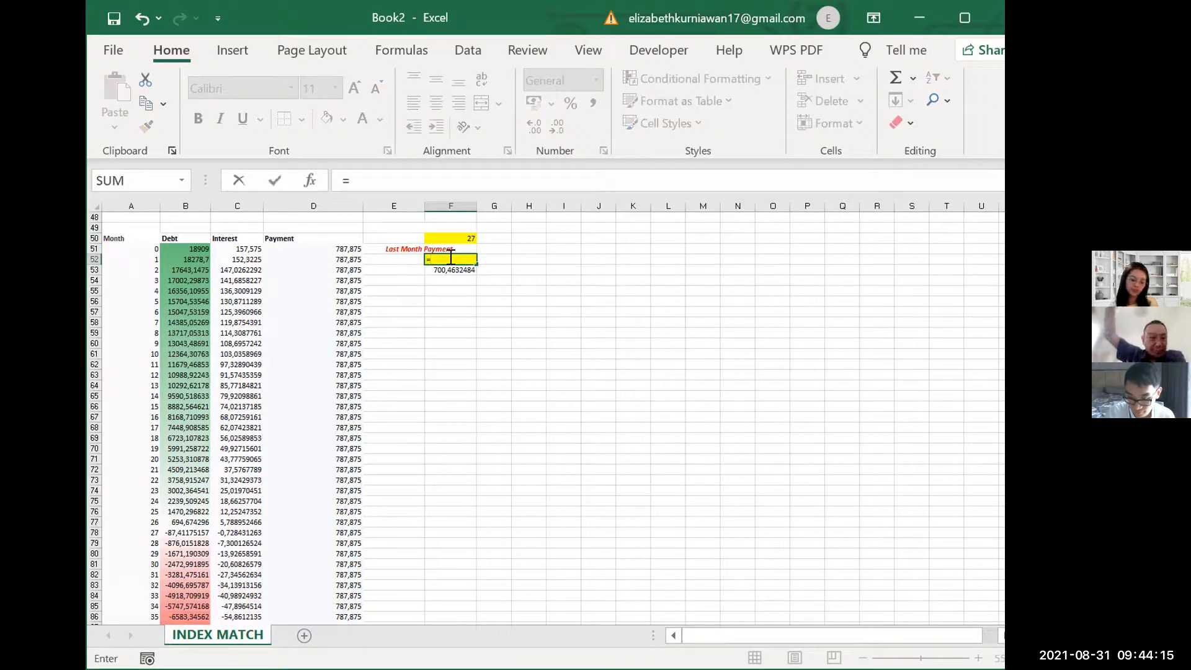
{"action": "type", "text": "INDEX("}
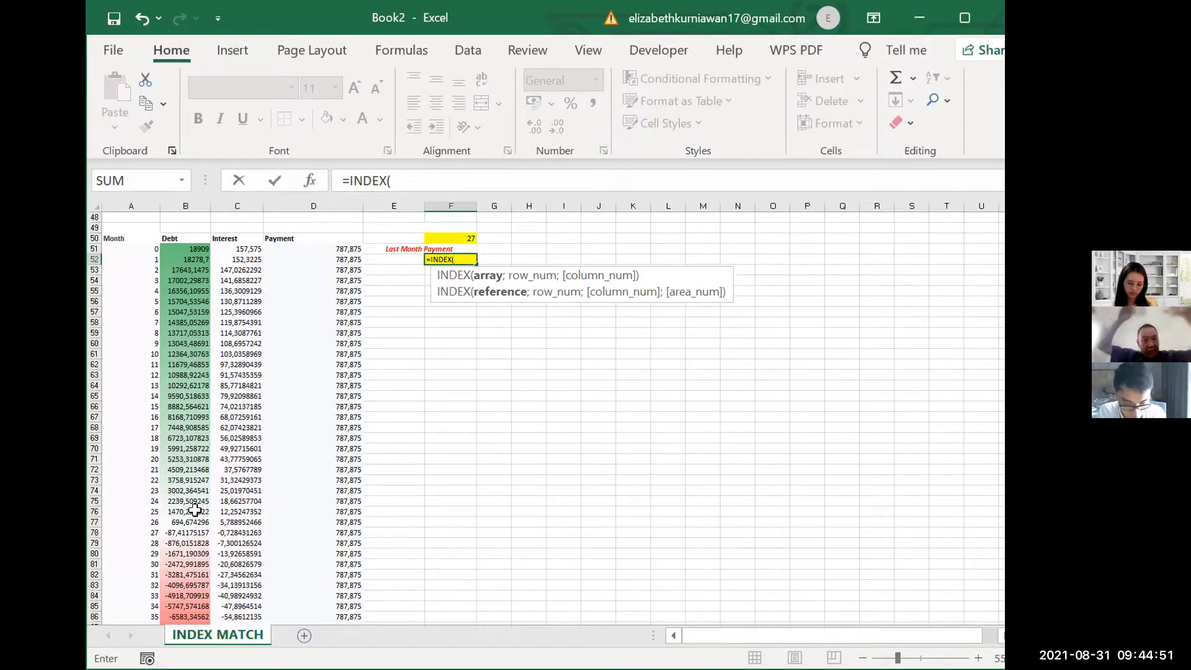
{"action": "left_click_drag", "start_coordinate": [155, 248], "coordinate": [157, 587]}
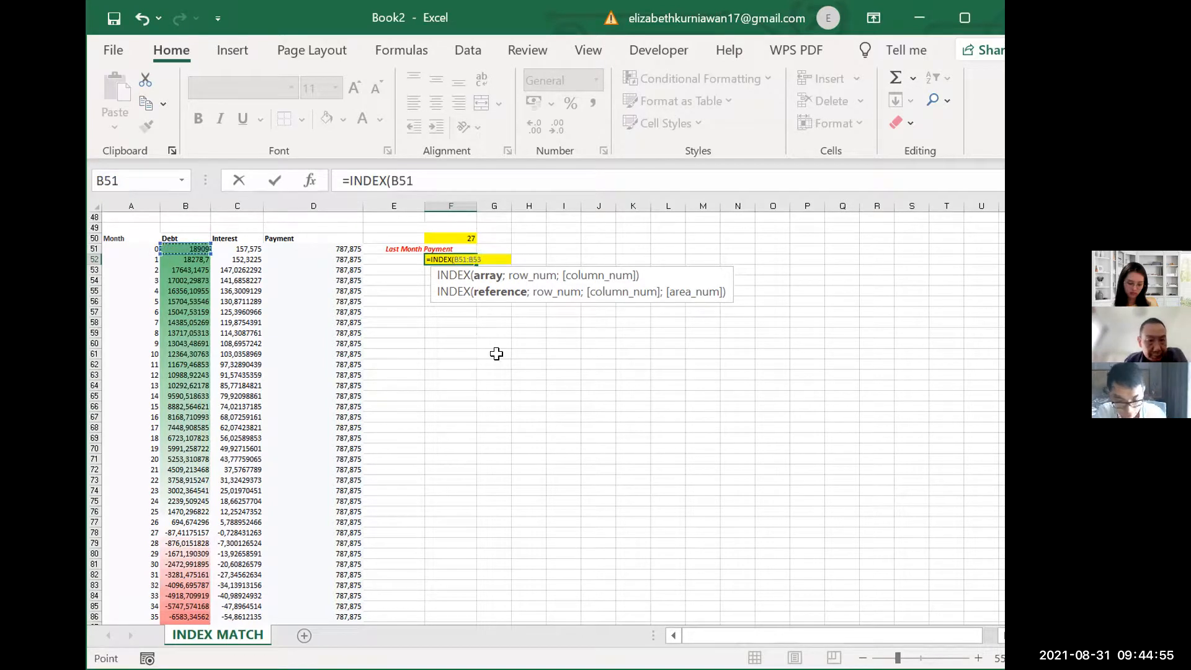
{"action": "type", "text": ":B"}
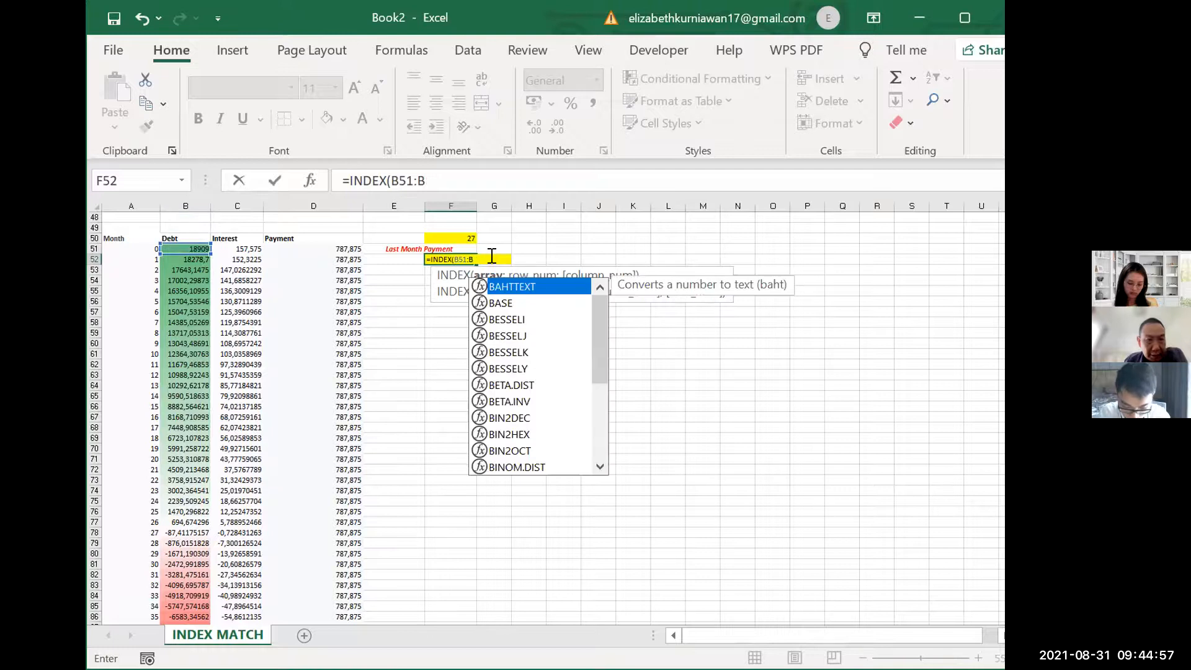
{"action": "type", "text": "90"}
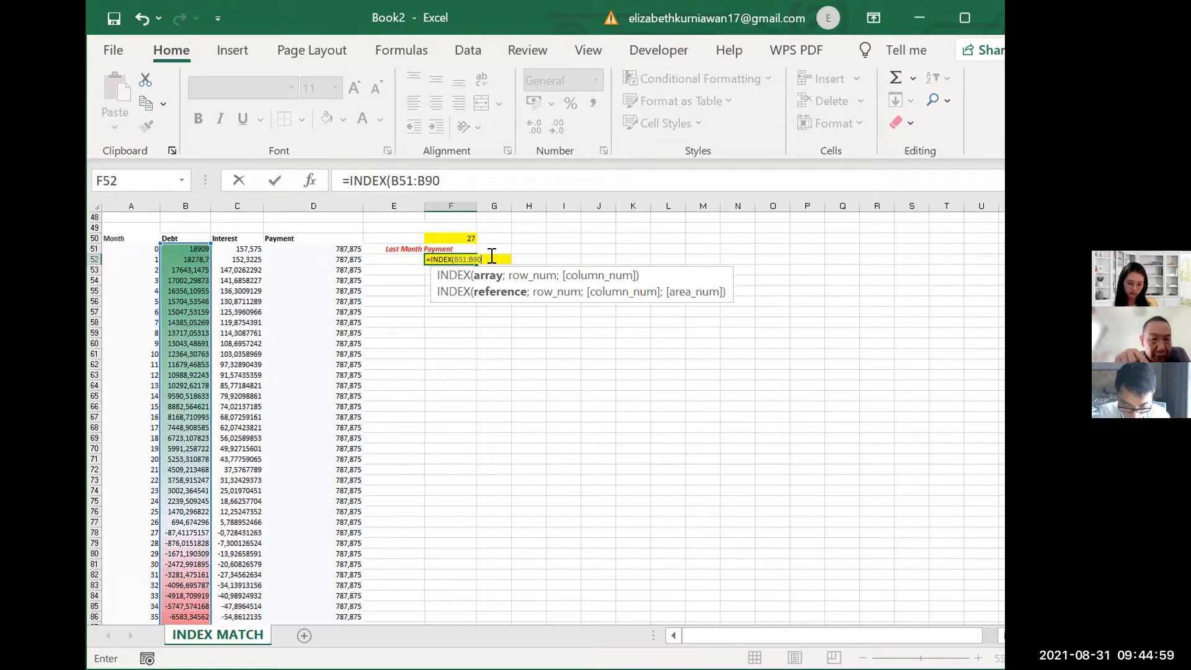
{"action": "type", "text": ";"}
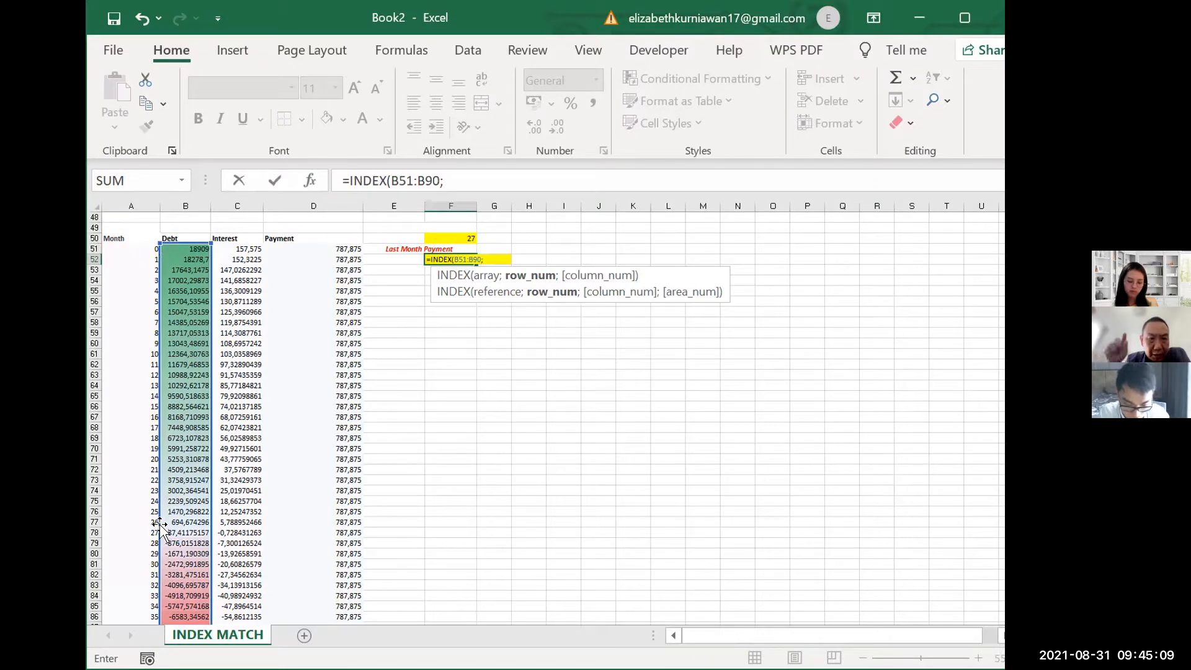
{"action": "left_click", "coordinate": [457, 239]}
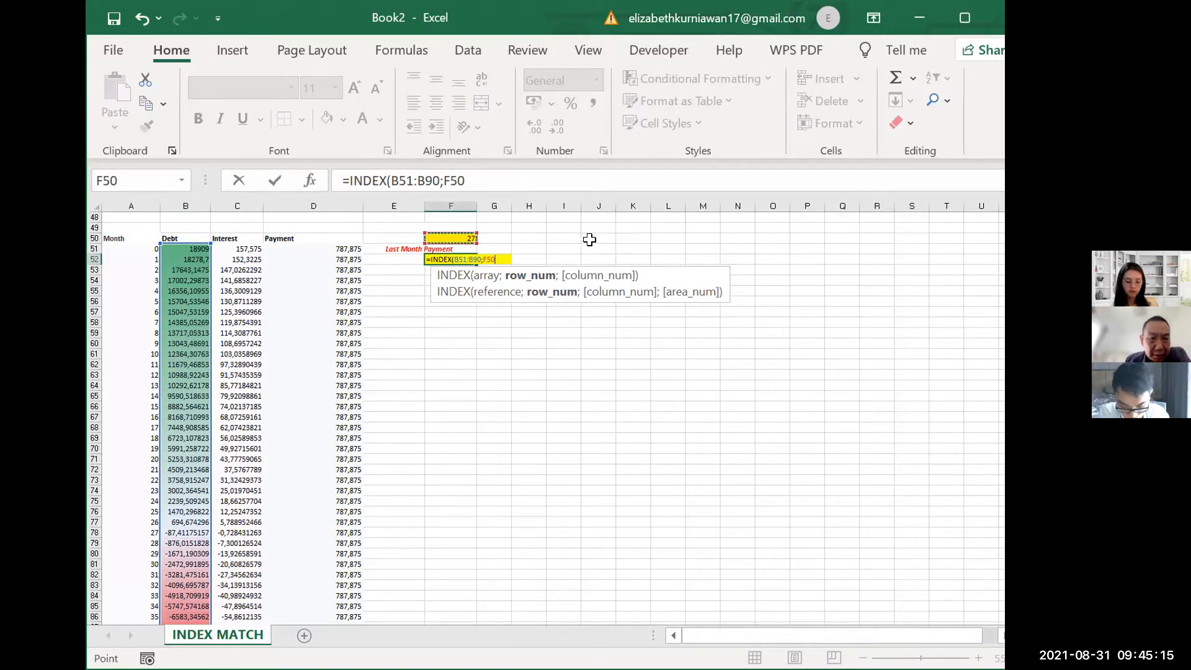
{"action": "type", "text": ")"}
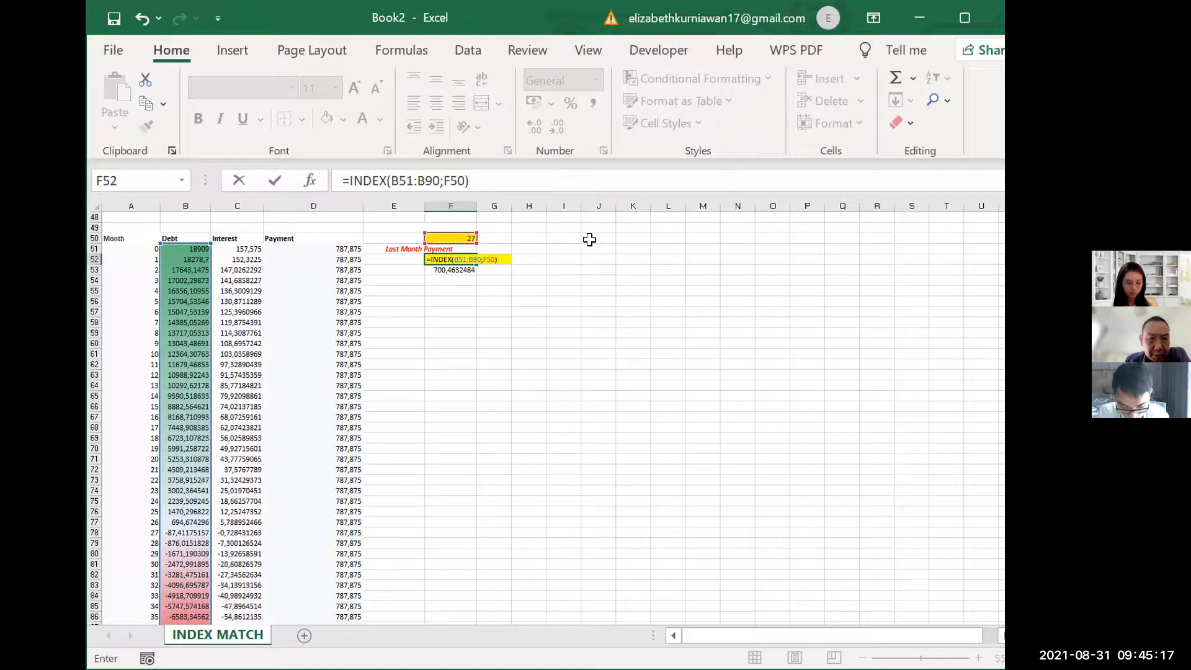
{"action": "key", "text": "Return"}
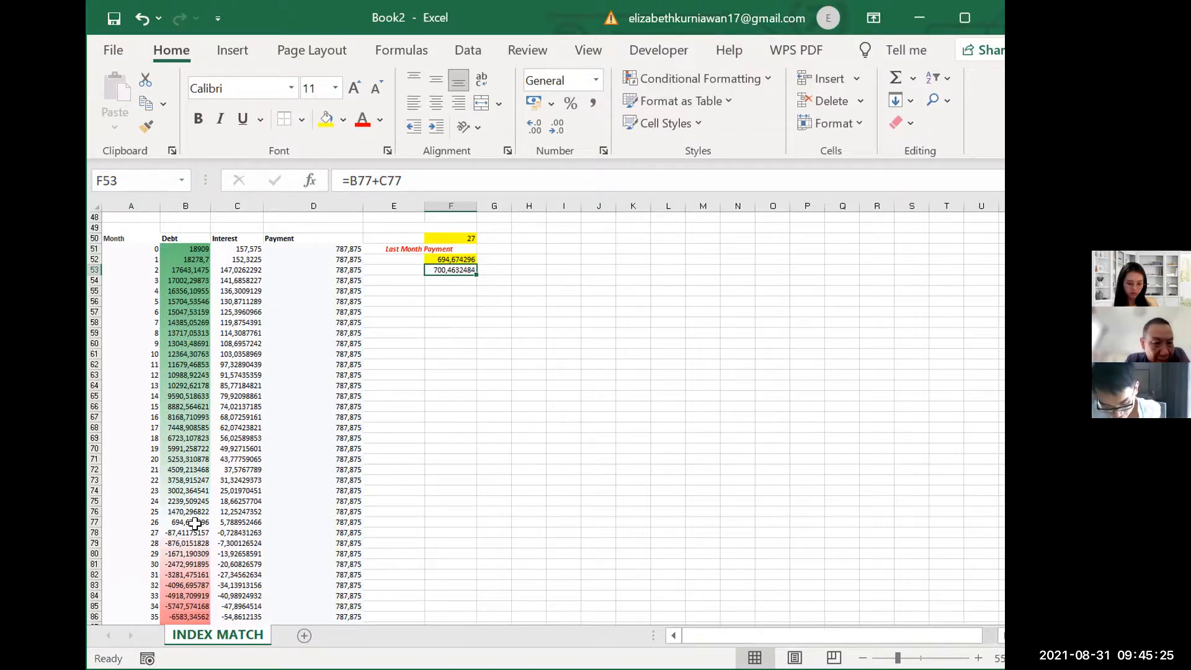
Extend the last month payment formula in F52 by adding INDEX(C51:C90;E51) for the interest
{"action": "left_click", "coordinate": [466, 260]}
{"action": "left_click", "coordinate": [476, 181]}
{"action": "type", "text": "+INDEX("}
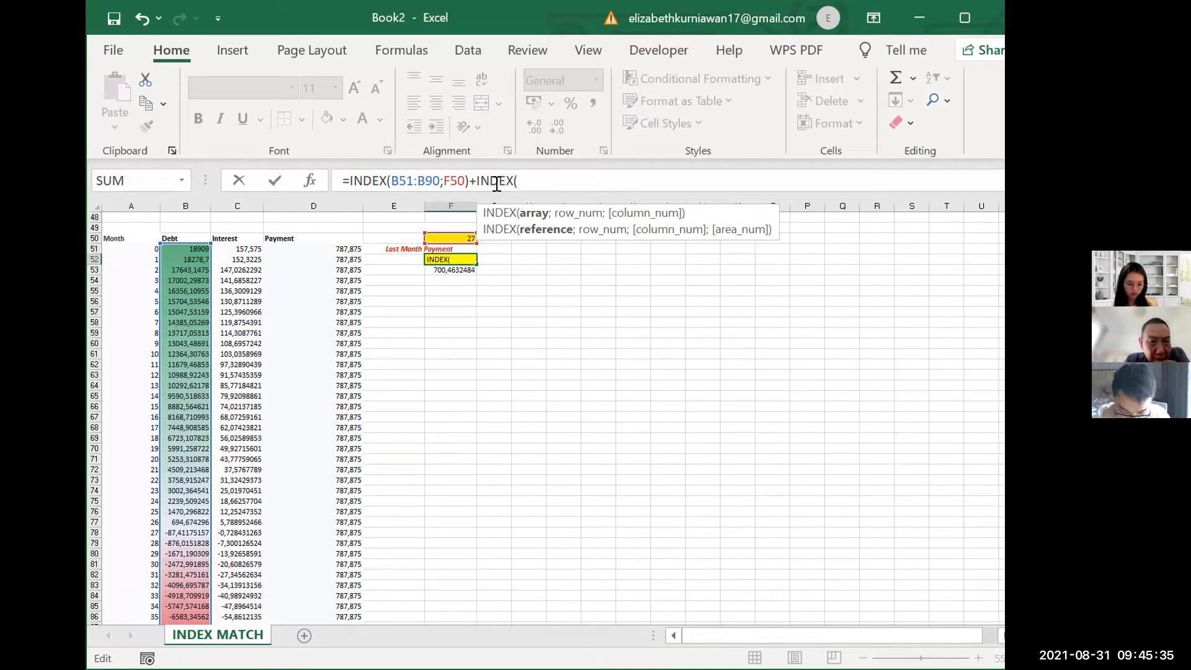
{"action": "type", "text": "C"}
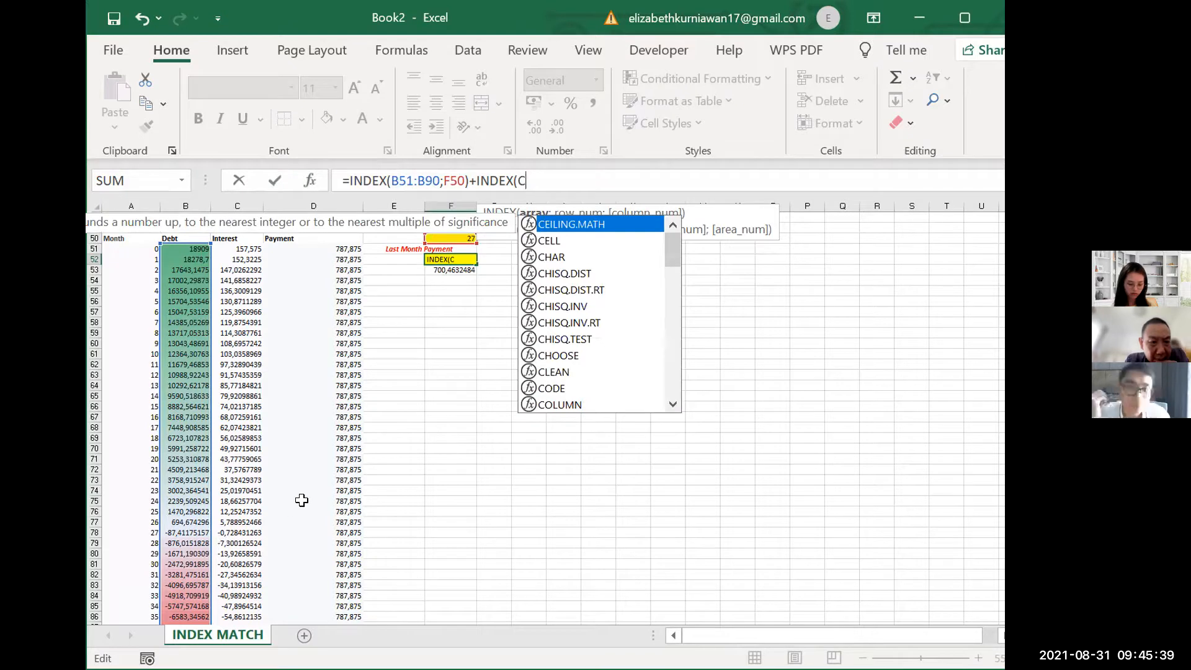
{"action": "type", "text": "1"}
{"action": "key", "text": "BackSpace"}
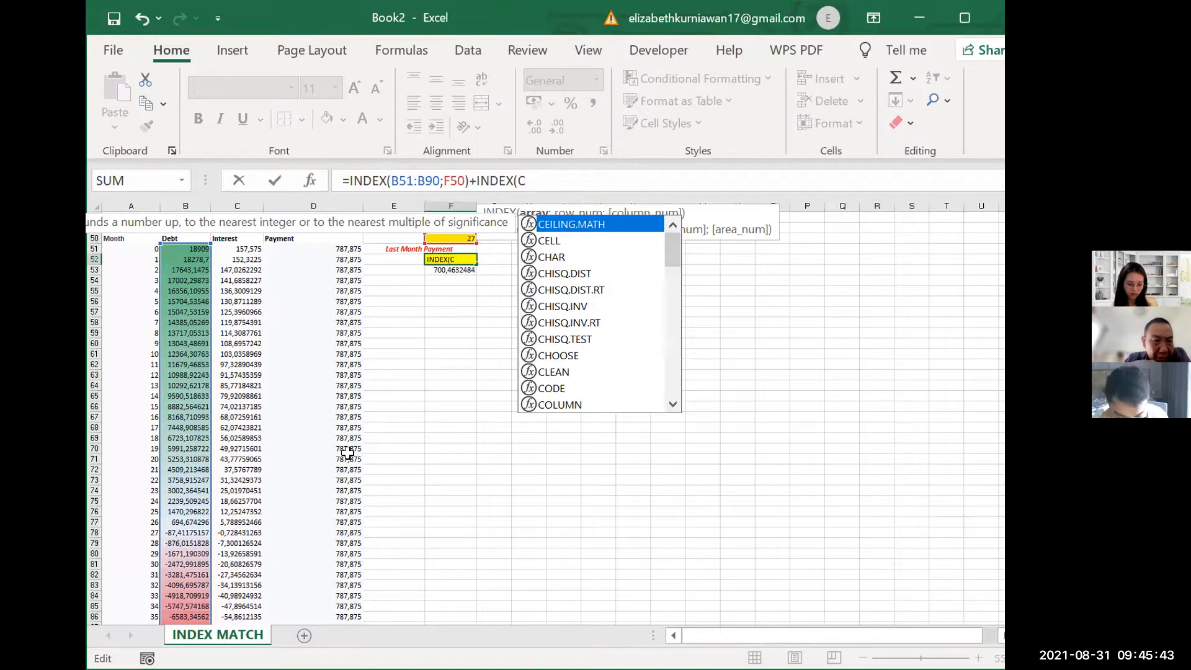
{"action": "type", "text": "51"}
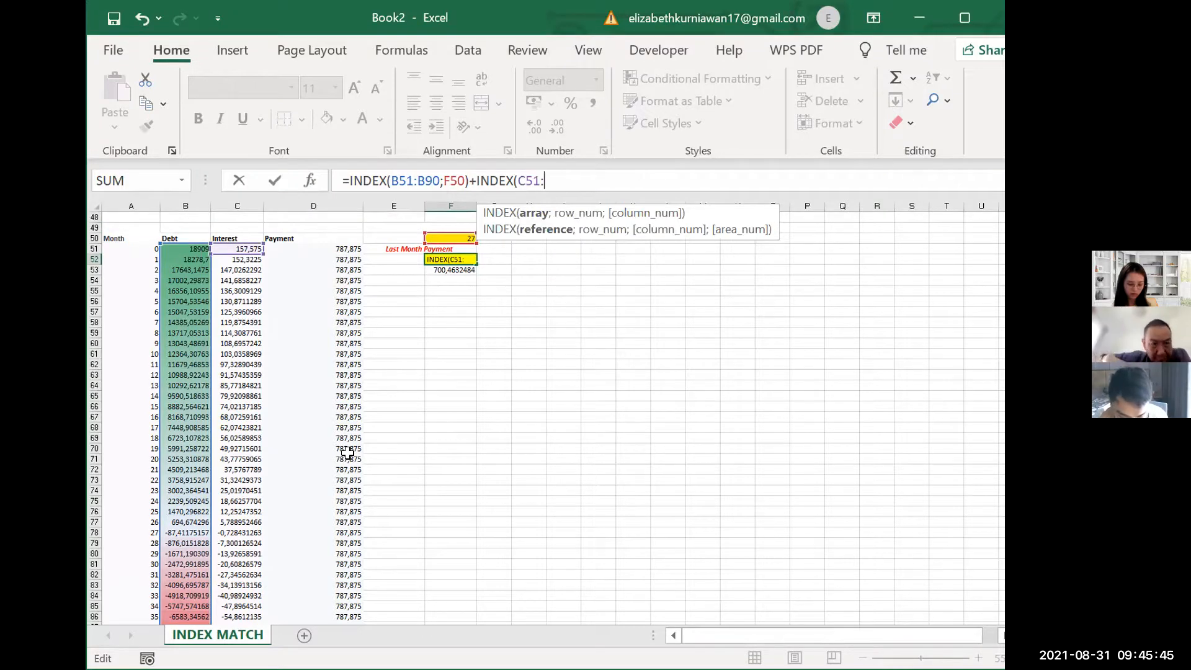
{"action": "type", "text": ":C90"}
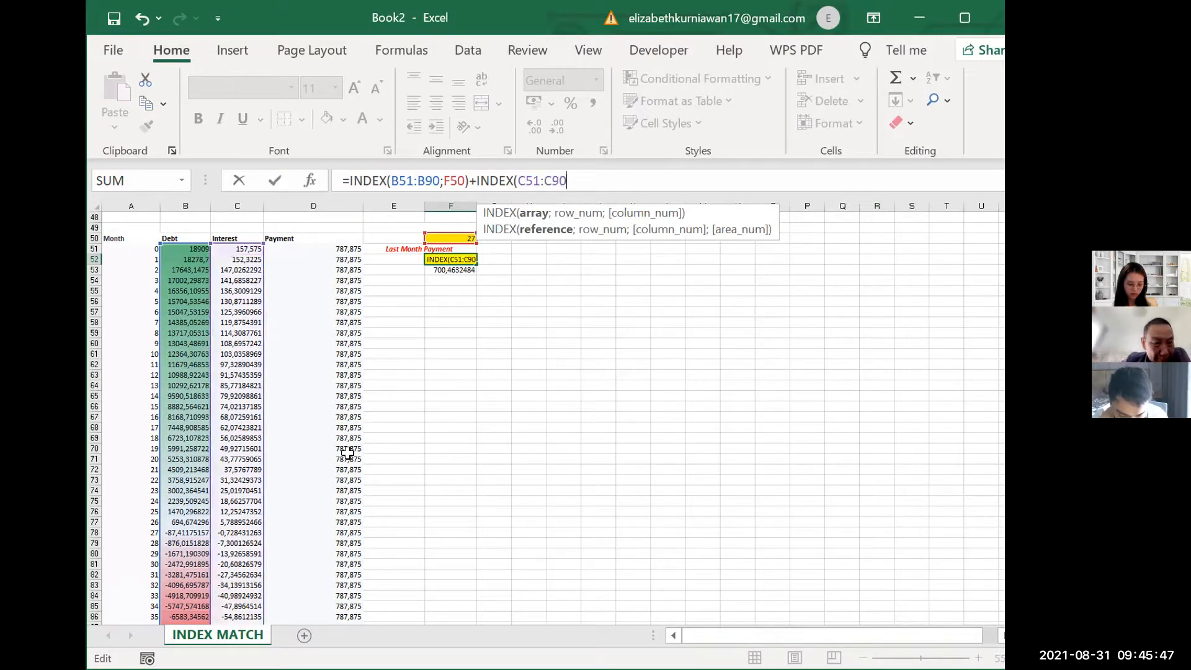
{"action": "type", "text": ";"}
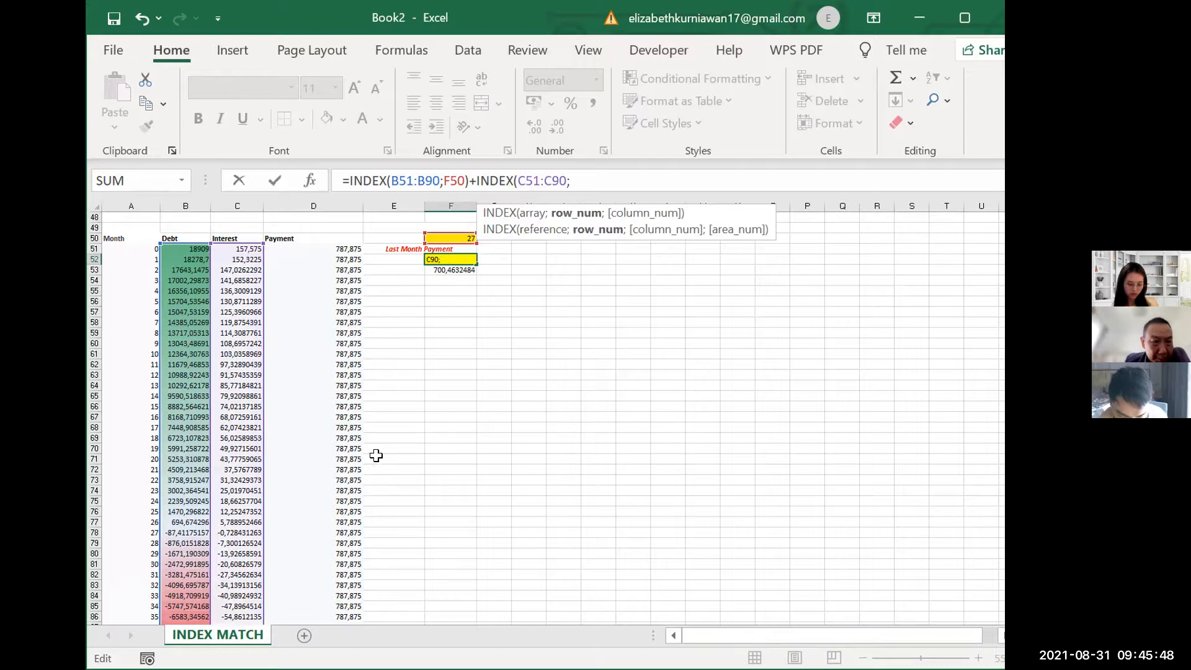
{"action": "left_click", "coordinate": [462, 245]}
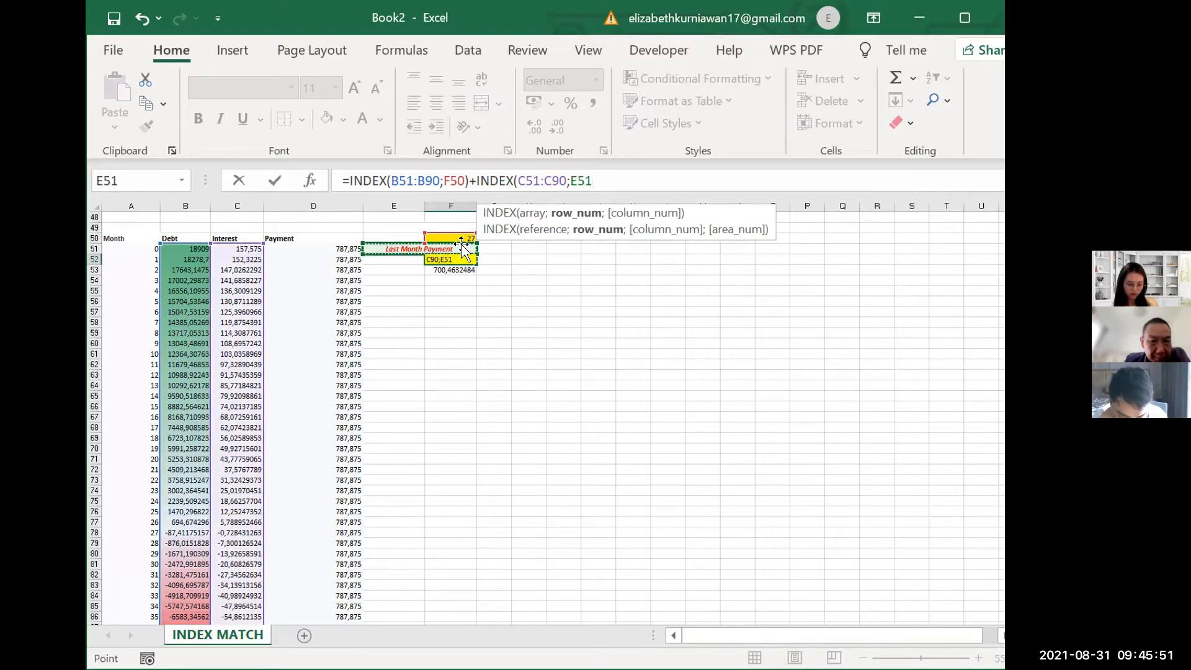
{"action": "key", "text": "Return"}
Correct the row reference in the interest INDEX of F52 from E51 to F50
{"action": "left_click", "coordinate": [462, 259]}
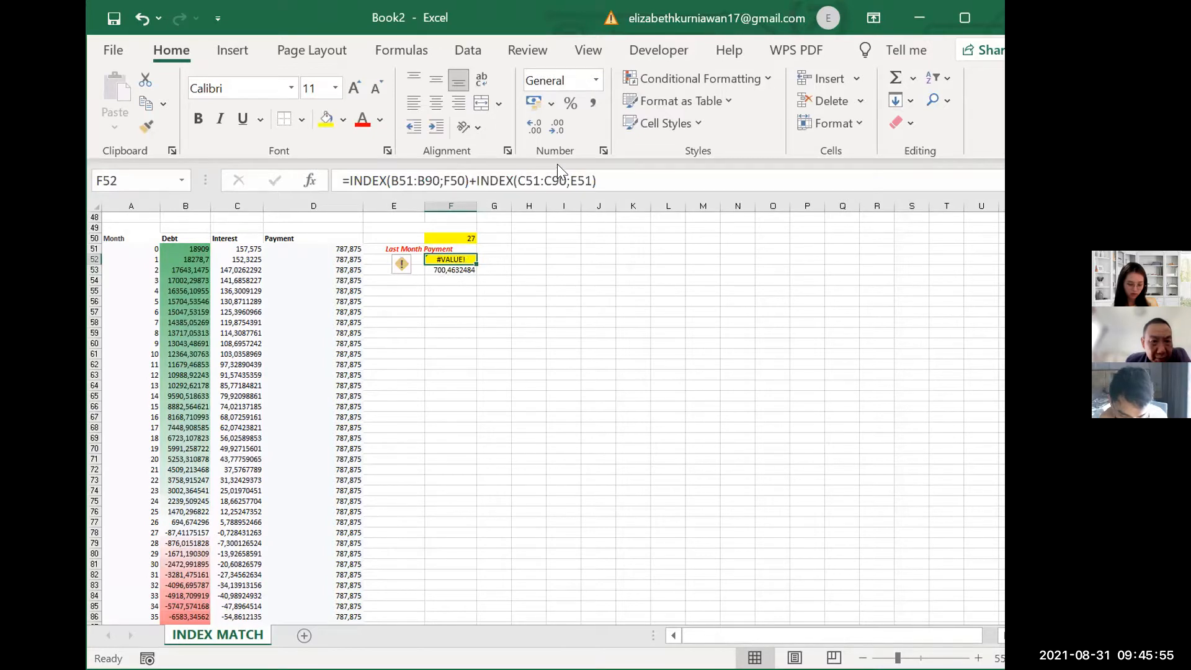
{"action": "left_click", "coordinate": [587, 181]}
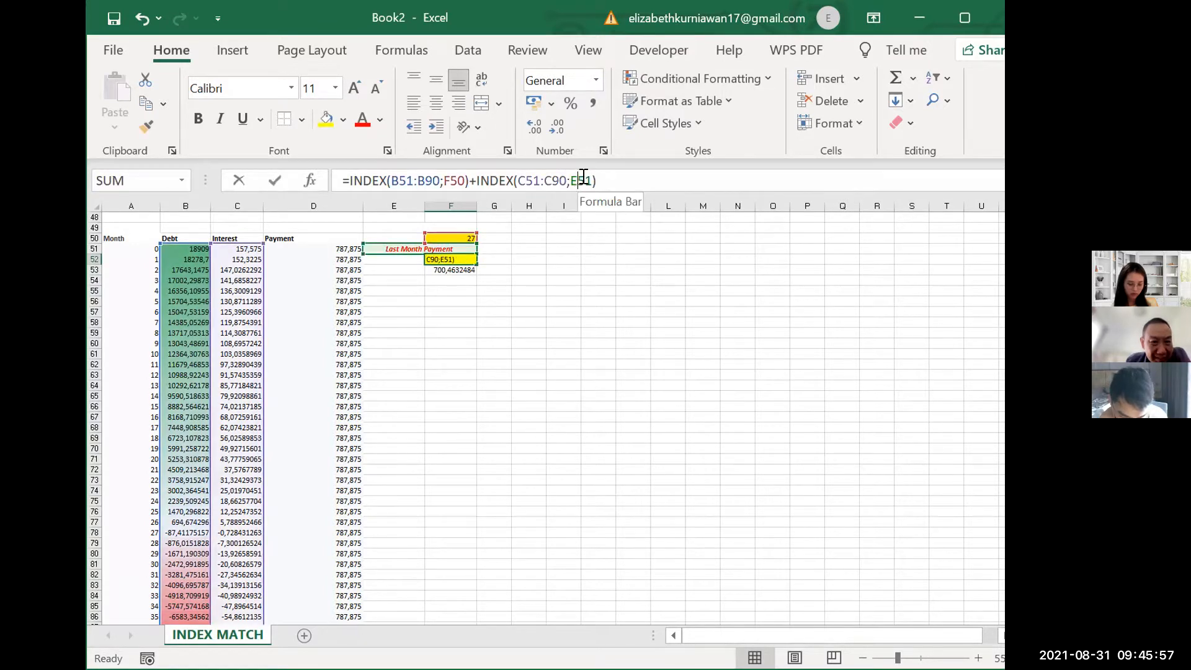
{"action": "left_click", "coordinate": [583, 177]}
{"action": "key", "text": "BackSpace"}
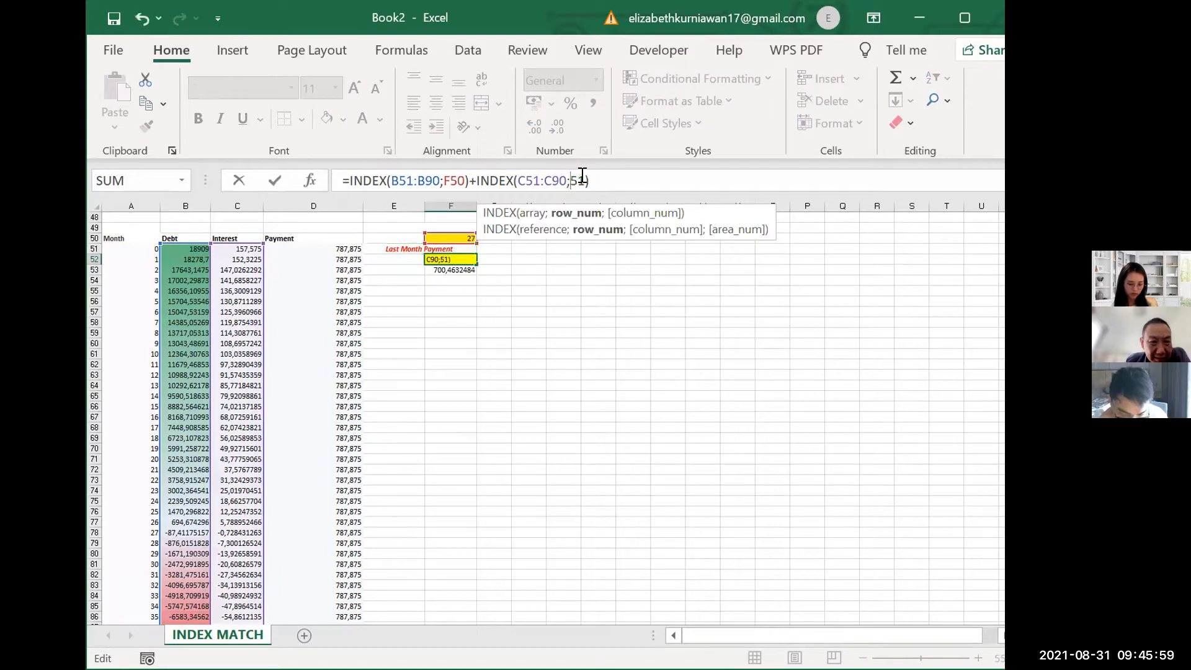
{"action": "type", "text": "F"}
{"action": "key", "text": "Right"}
{"action": "key", "text": "Right"}
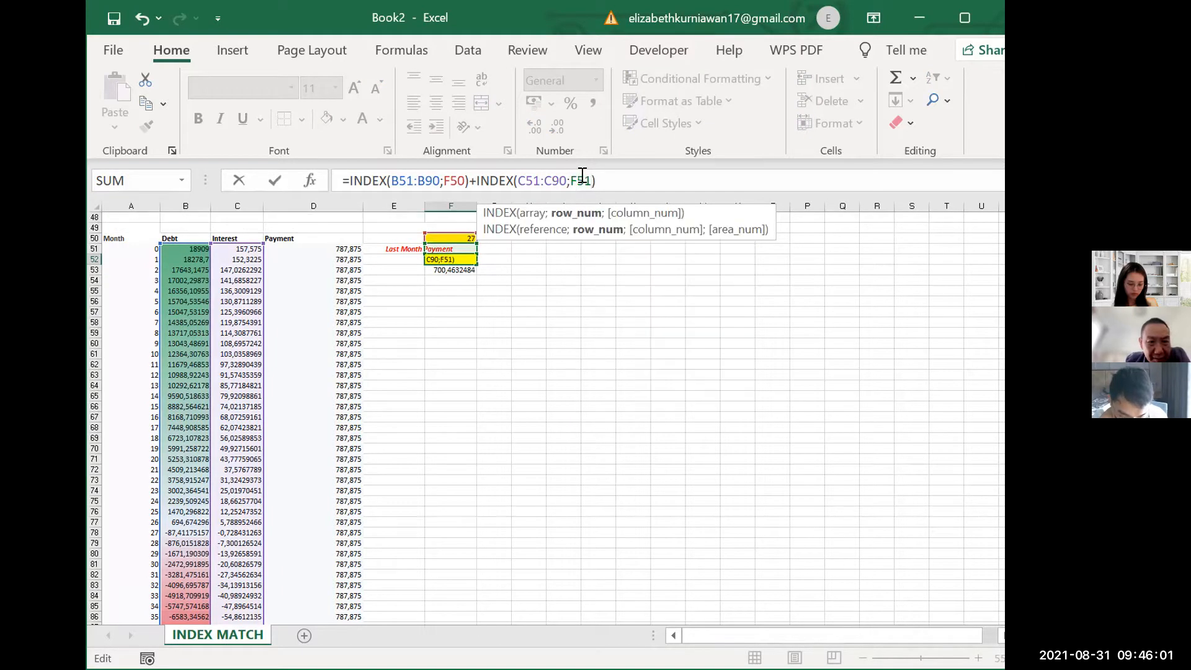
{"action": "key", "text": "Return"}
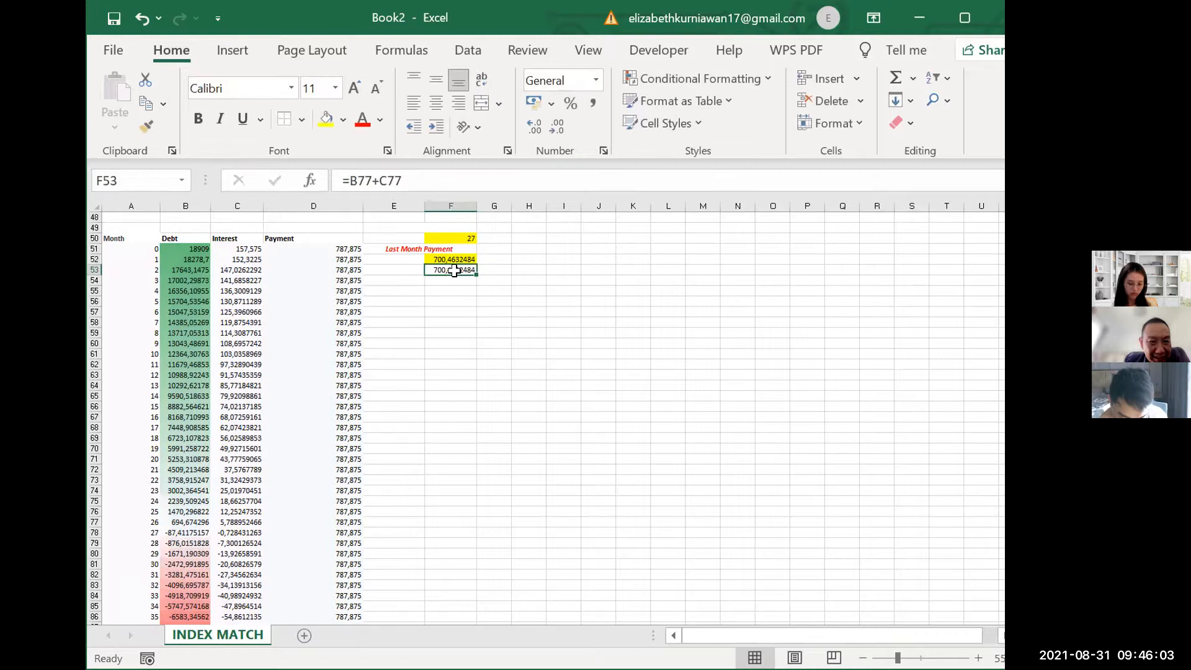
Clear the manual last month payment formula B77+C77 from cell F53
{"action": "key", "text": "Delete"}
{"action": "left_click", "coordinate": [485, 302]}
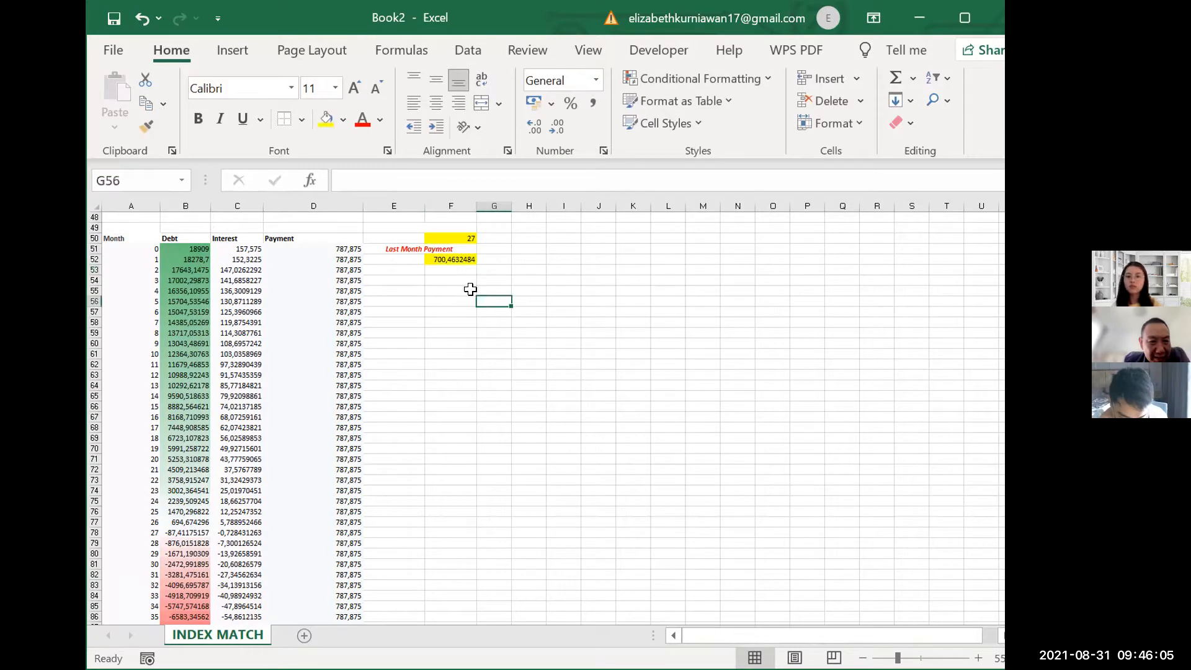
{"action": "scroll", "coordinate": [327, 433], "scroll_direction": "down", "scroll_amount": 7}
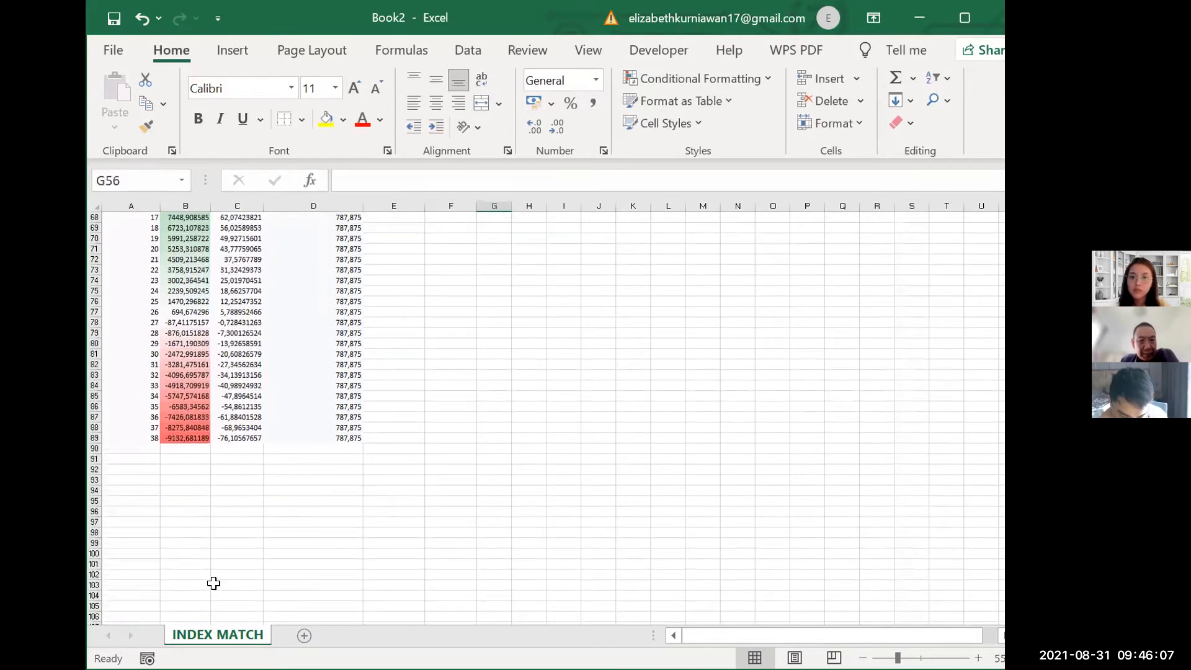